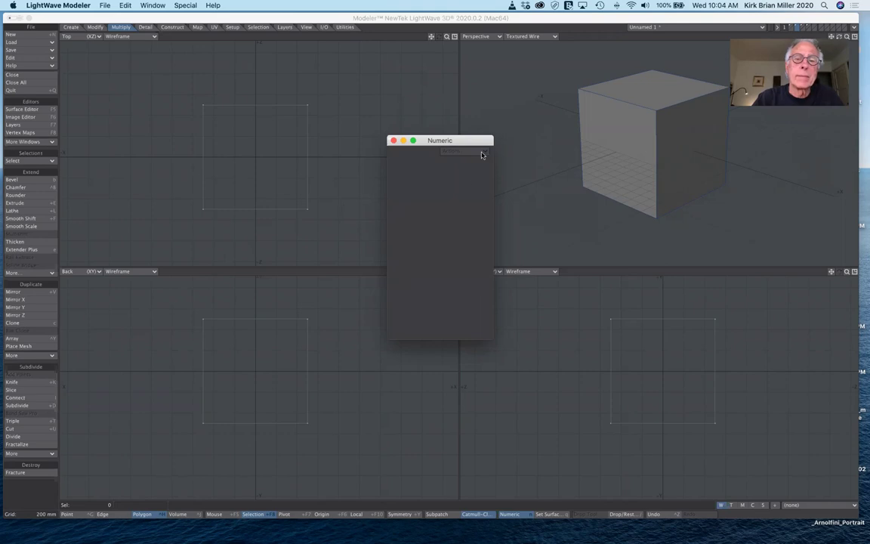
Mirror the cube across an X-axis plane centered at about X -640 mm and Z 100 mm, using the Mirror tool
drag(438, 142, 449, 250)
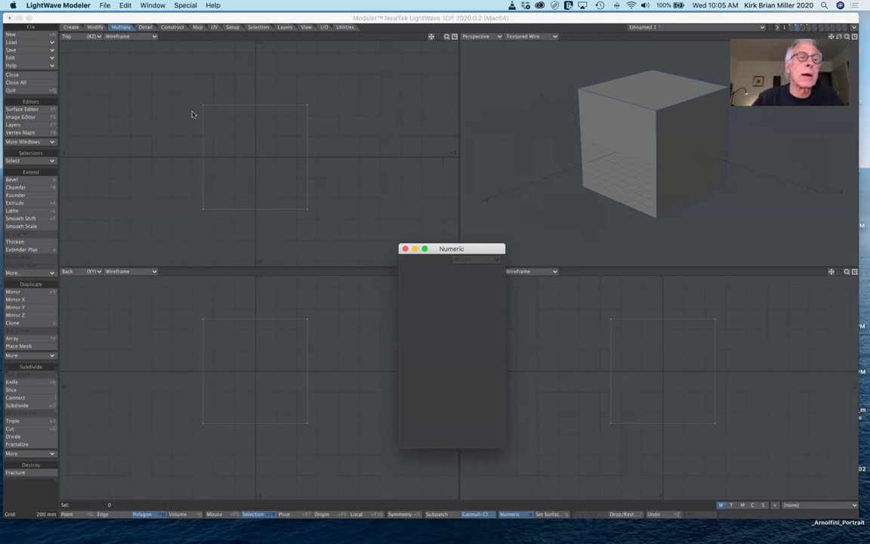
drag(445, 249, 483, 241)
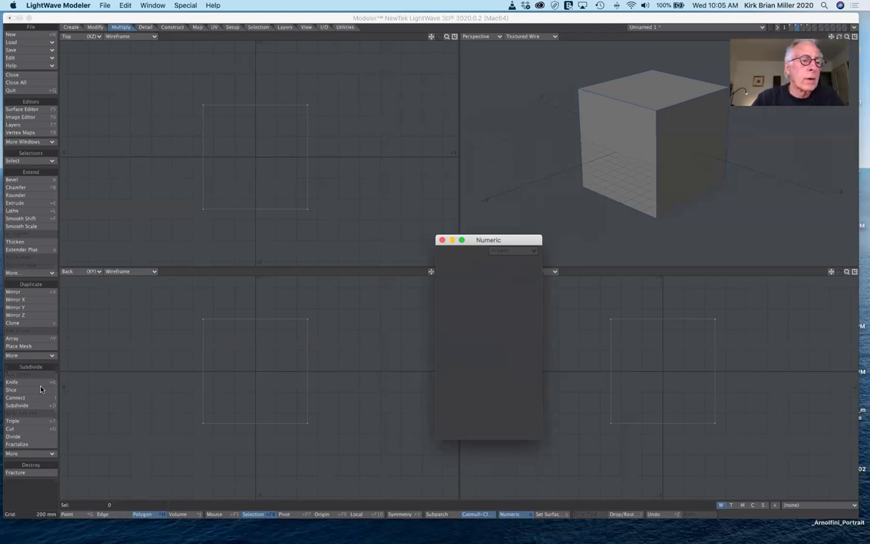
click(26, 293)
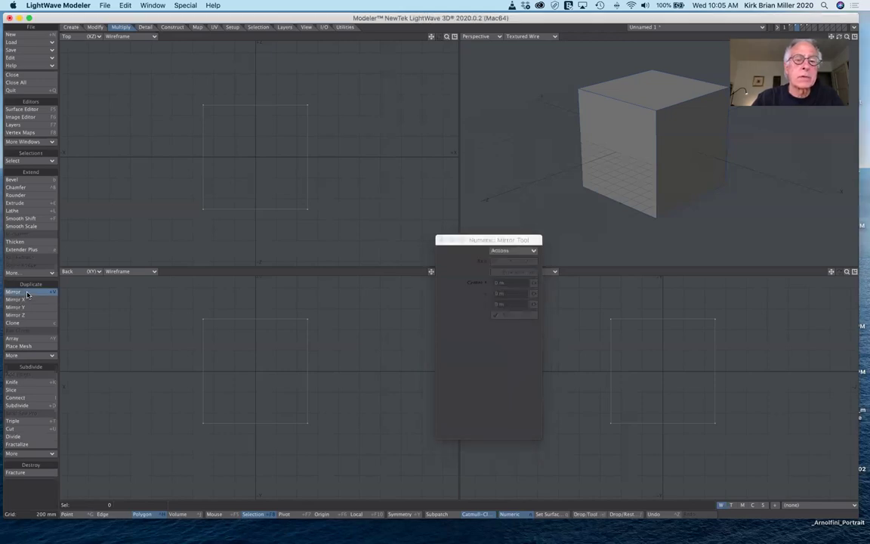
click(519, 250)
click(519, 265)
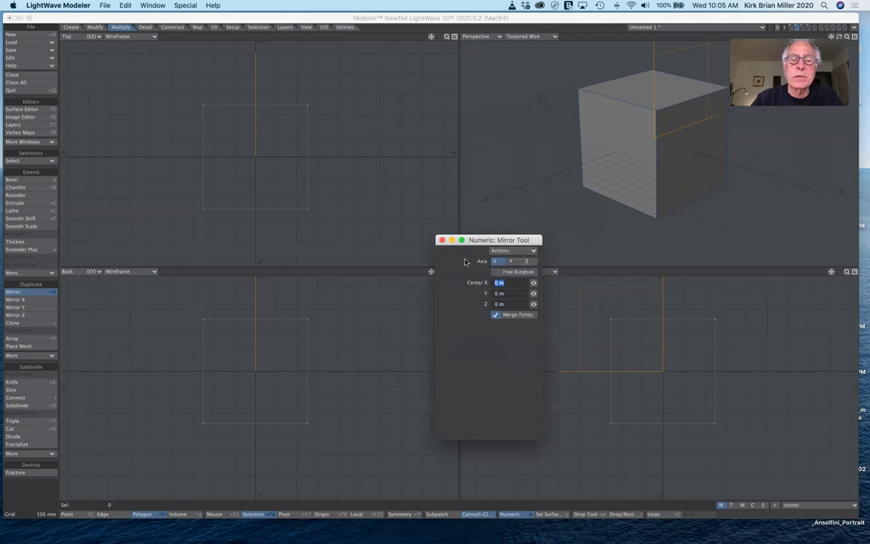
click(257, 93)
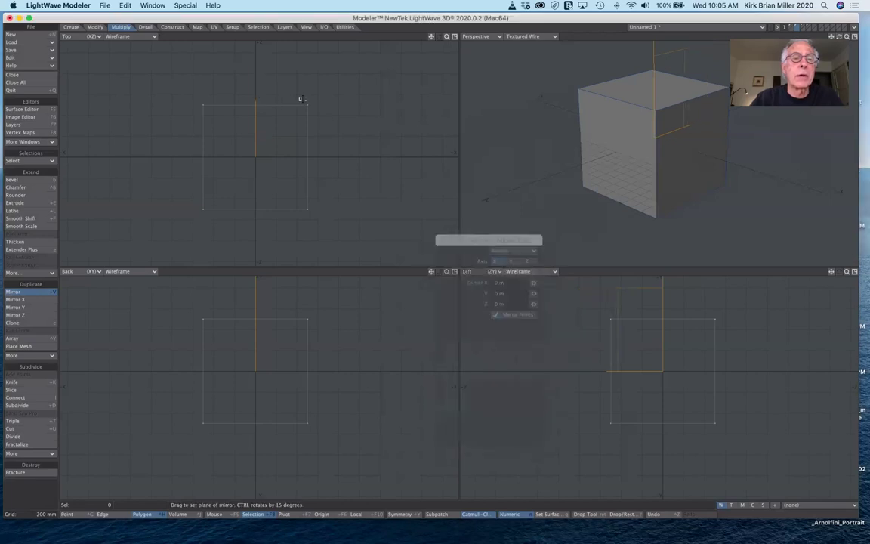
drag(254, 135, 189, 151)
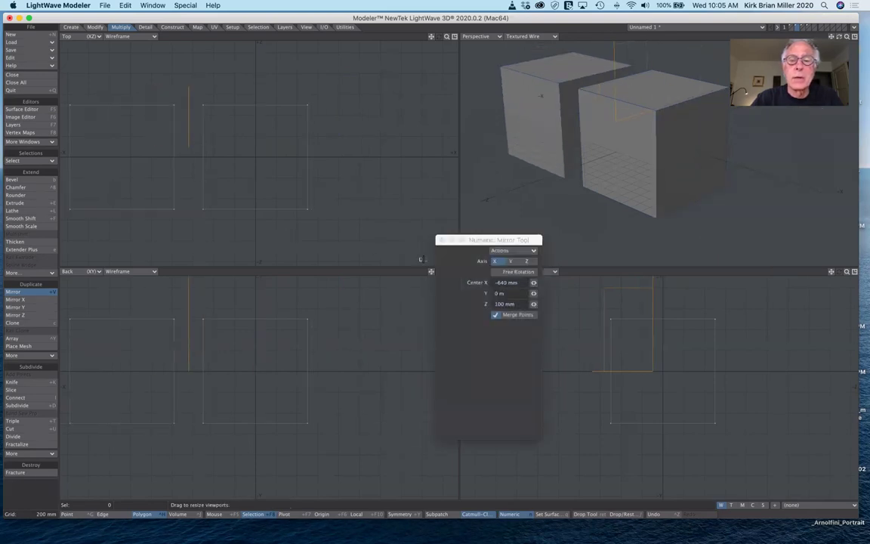
Try to mirror the cube vertically by setting the mirror axis to Y and redrawing the plane in the back view
click(516, 261)
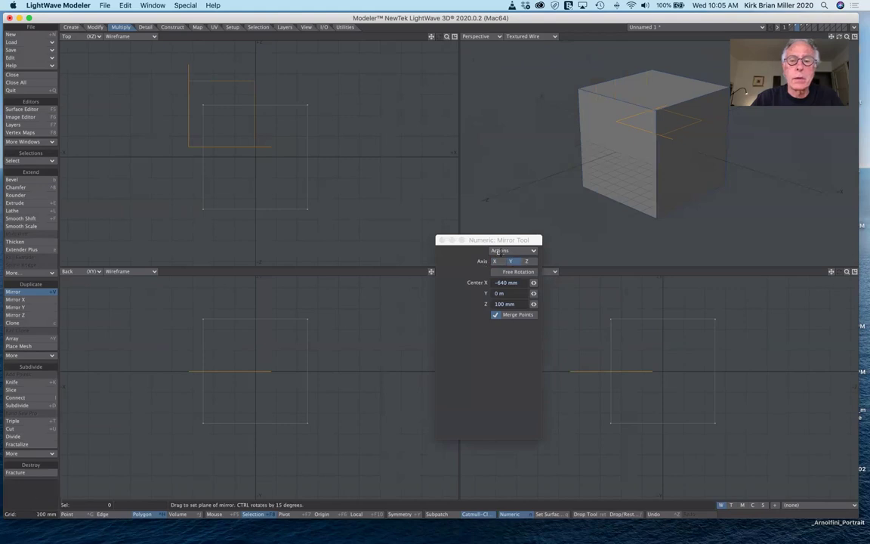
drag(499, 241, 535, 310)
drag(463, 251, 526, 350)
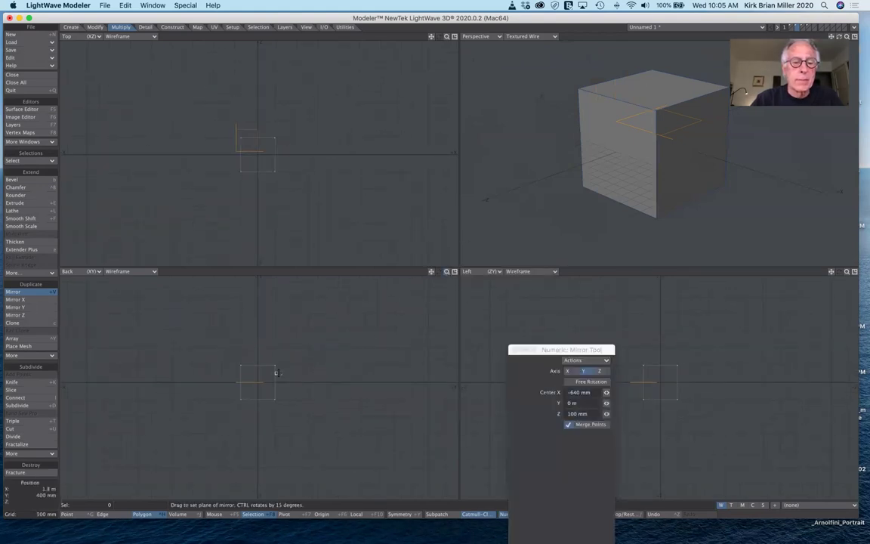
drag(257, 385, 252, 364)
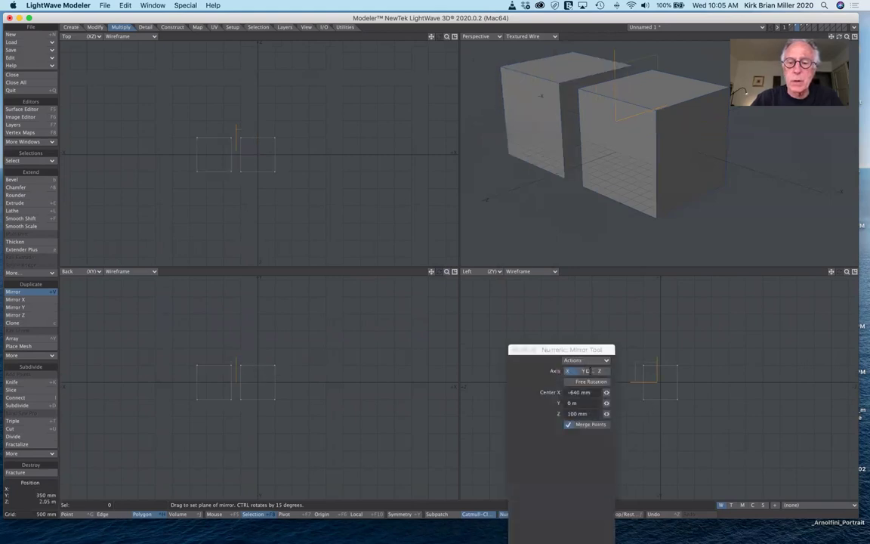
click(586, 372)
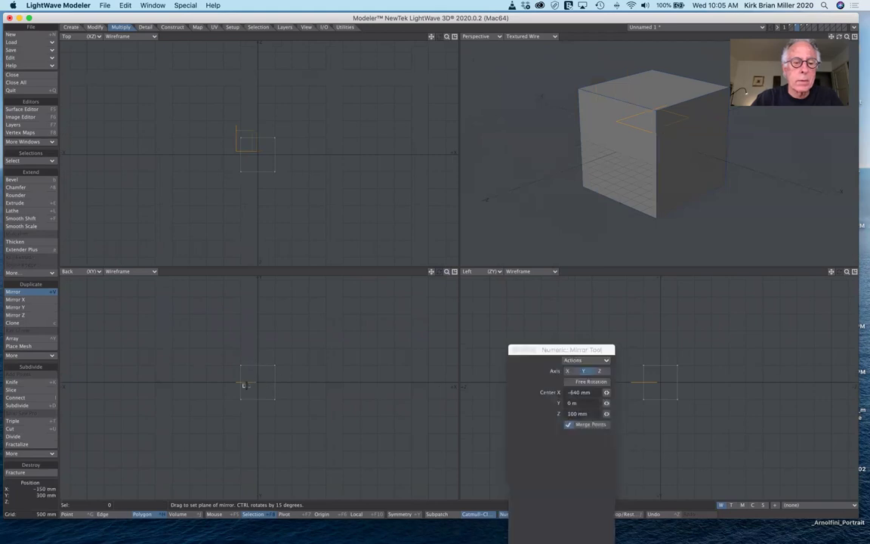
drag(244, 384, 261, 322)
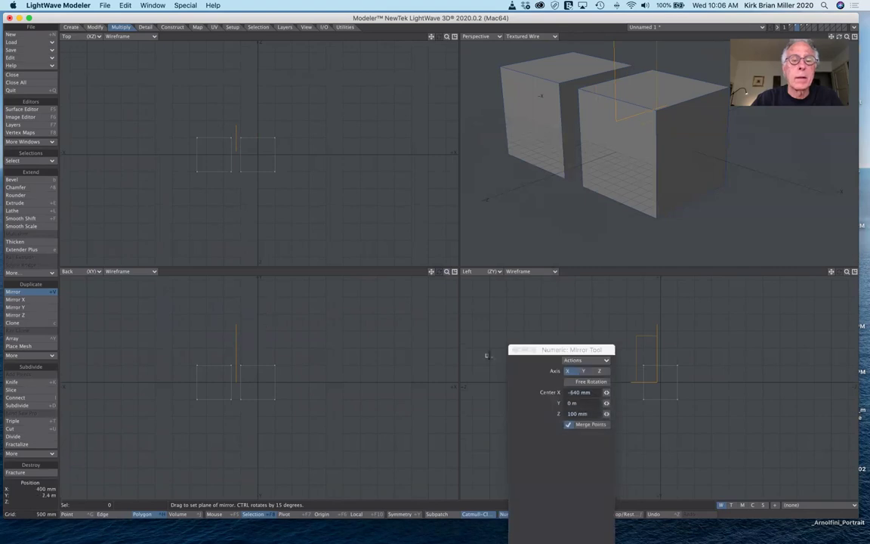
click(585, 371)
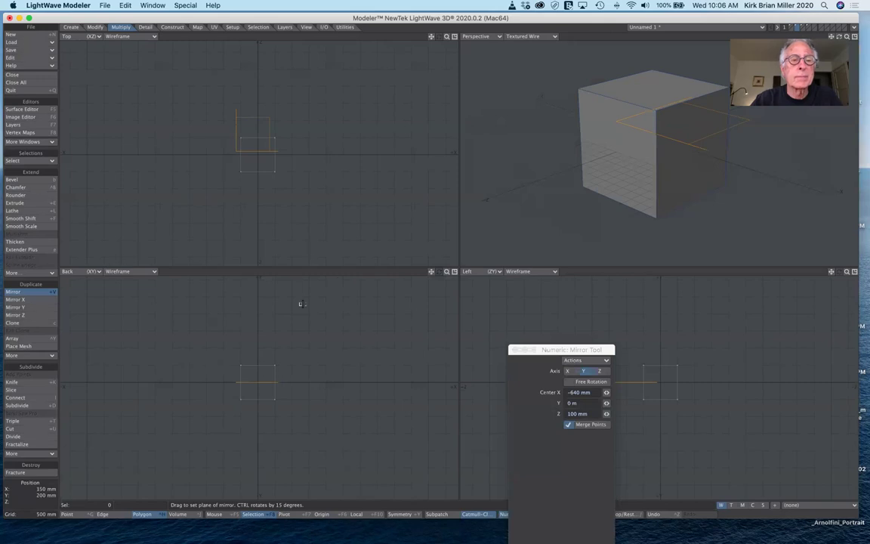
Mirror the cube across a Y-axis plane centered at X -500 mm, Y 704 mm and Z 950 mm, and undo the mirror
drag(252, 151, 238, 120)
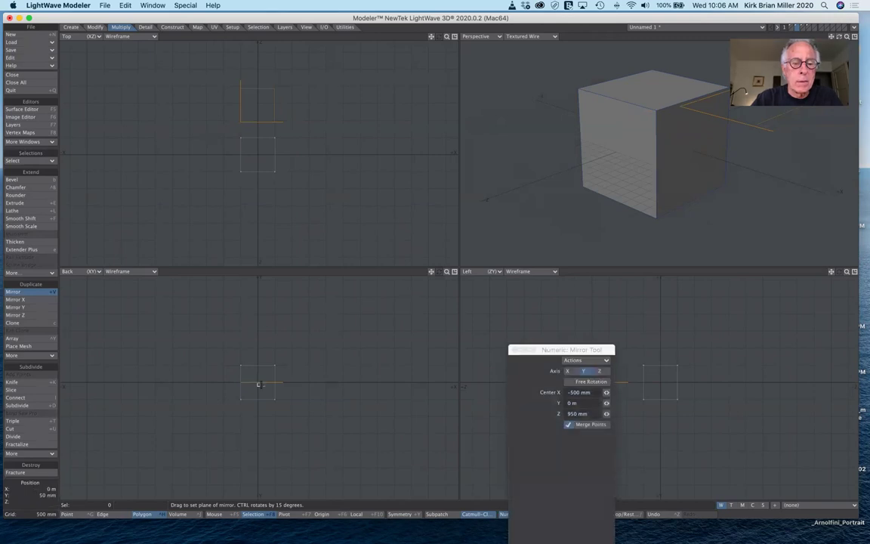
drag(262, 382, 250, 382)
click(253, 382)
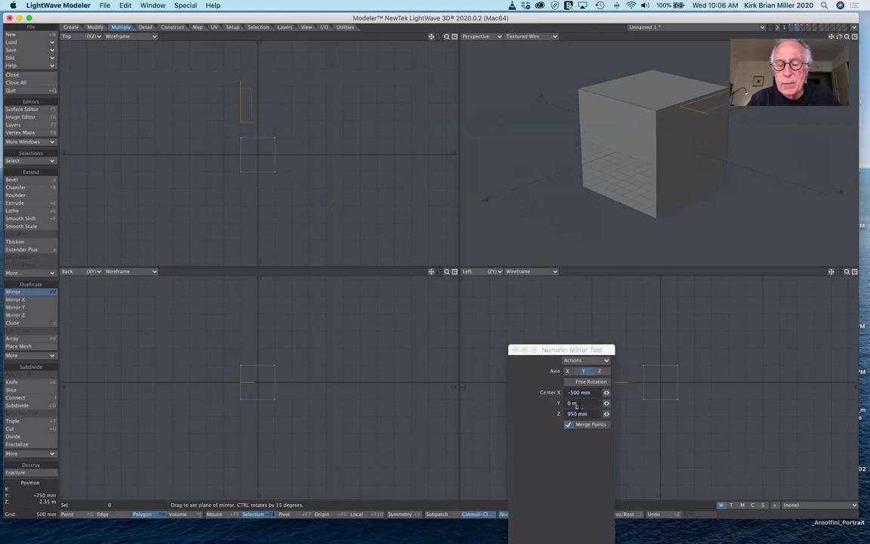
drag(604, 402, 626, 399)
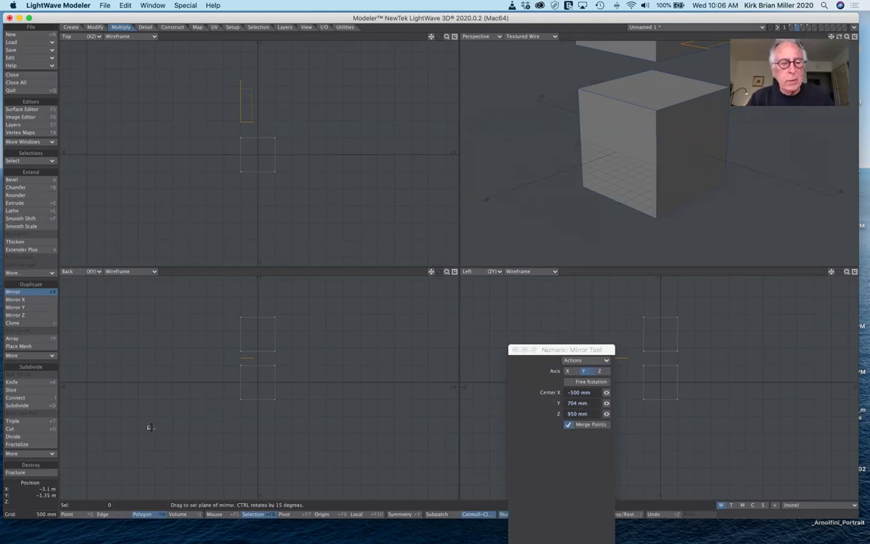
key(super+z)
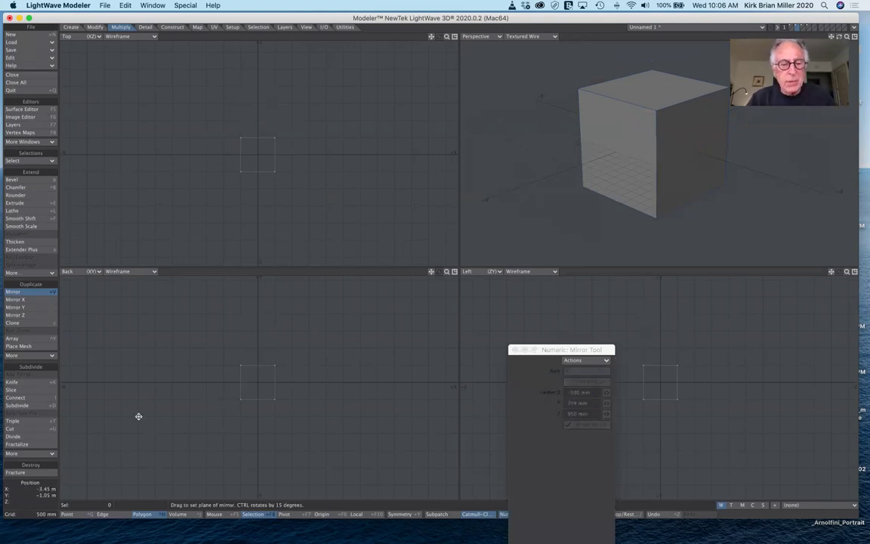
Move the cube about 1.5 m along X and 50 mm along Y, and drop the Move tool
key(t)
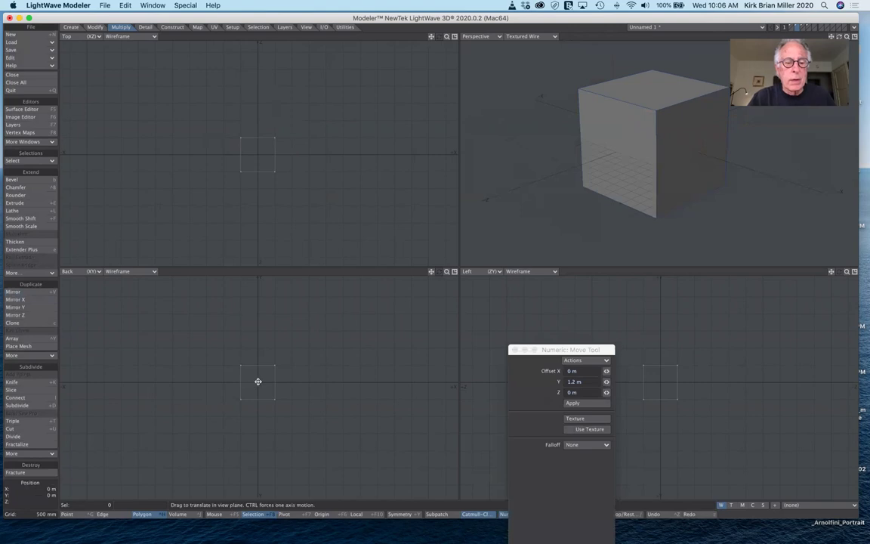
drag(258, 382, 310, 380)
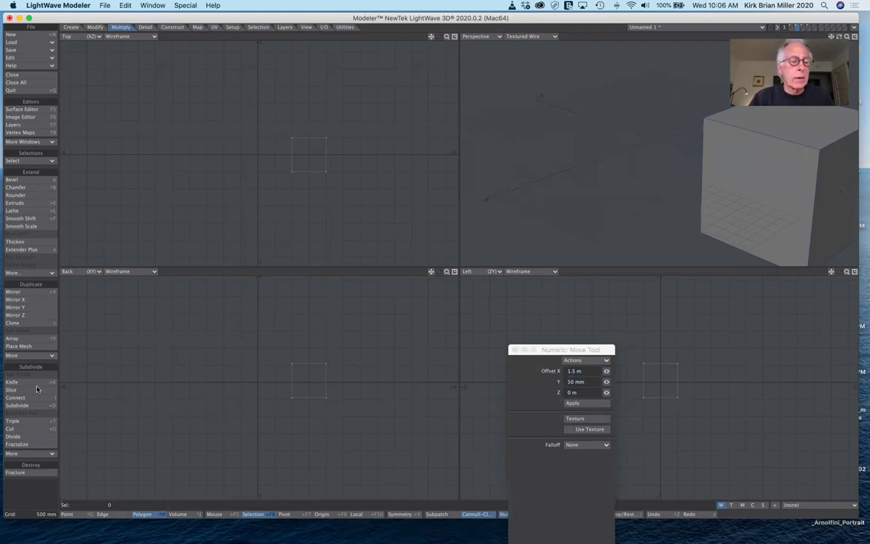
click(42, 428)
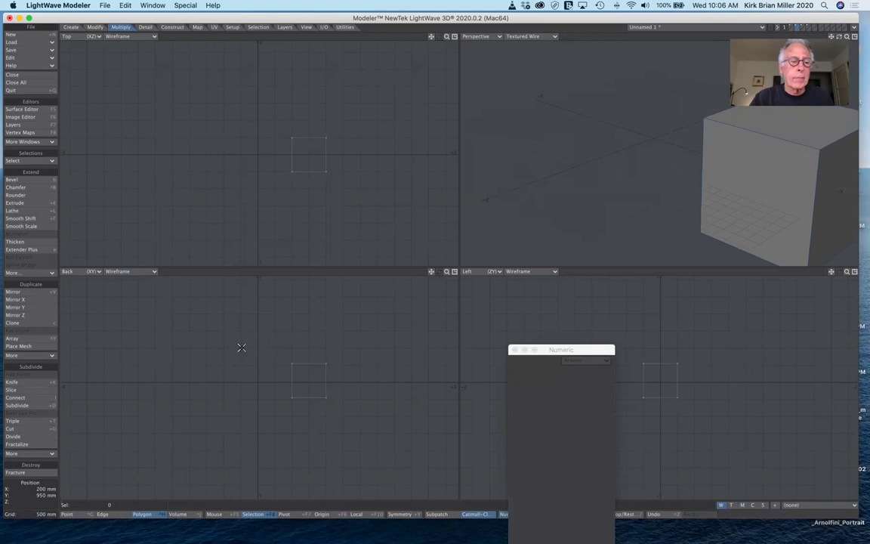
Mirror the offset cube across the X axis with the mirror plane centered at X 0 m, Y 1.1 m and Z 950 mm
click(33, 294)
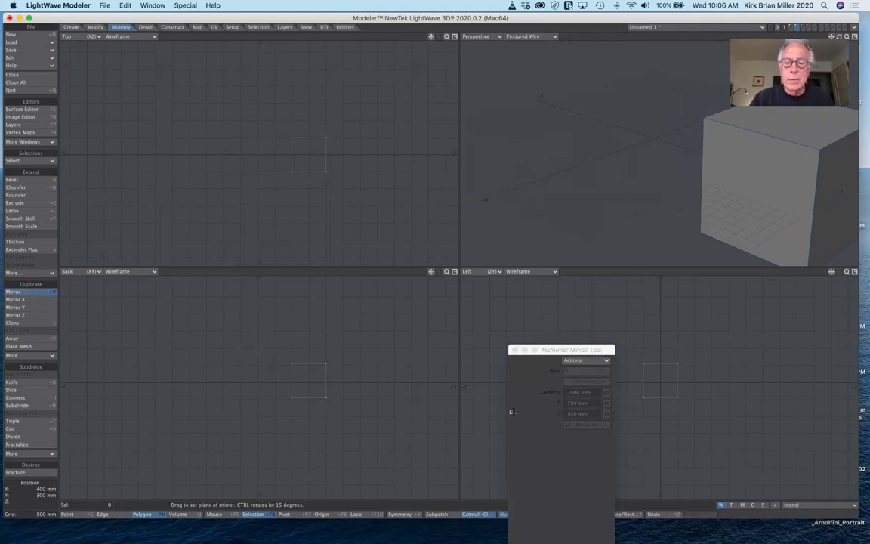
click(582, 361)
click(584, 375)
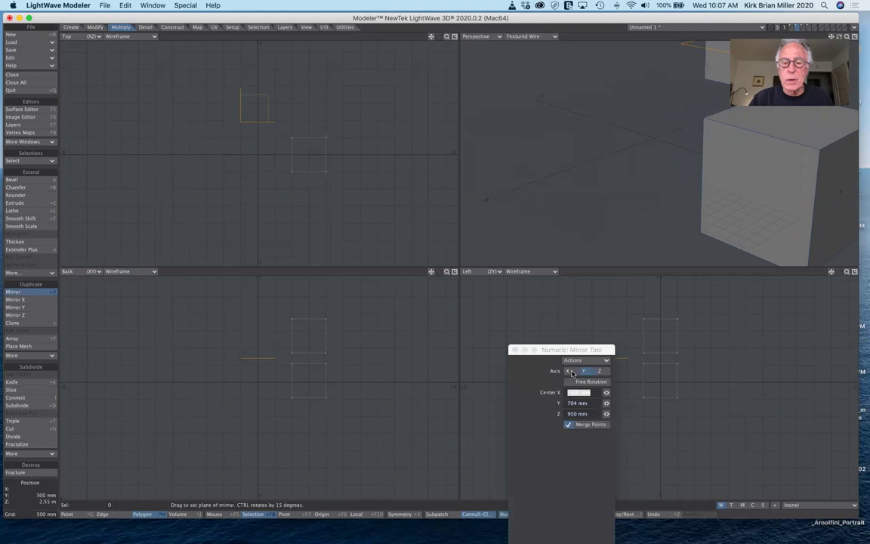
click(568, 371)
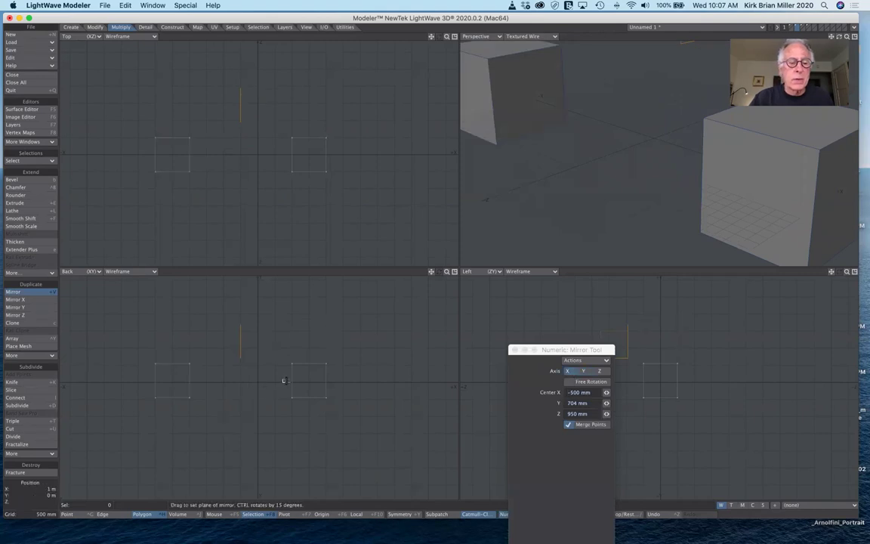
drag(240, 347, 256, 343)
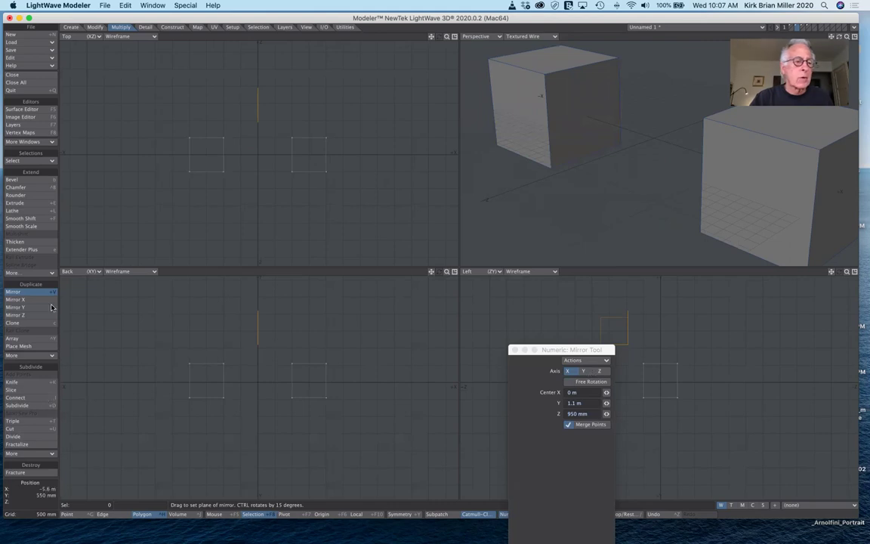
Apply the one-step axis mirror to the cubes, and mirror them again across an X-axis plane dragged to about X 2.75 m
click(28, 302)
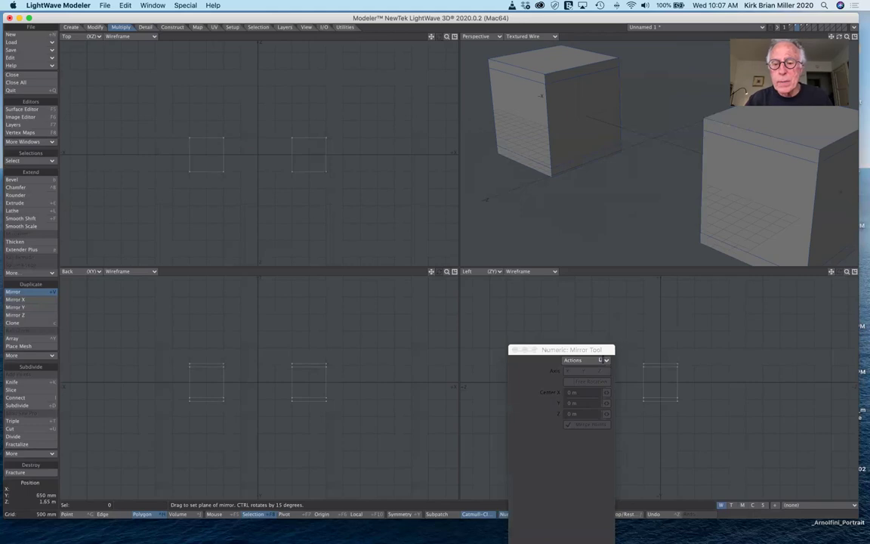
click(604, 362)
click(599, 373)
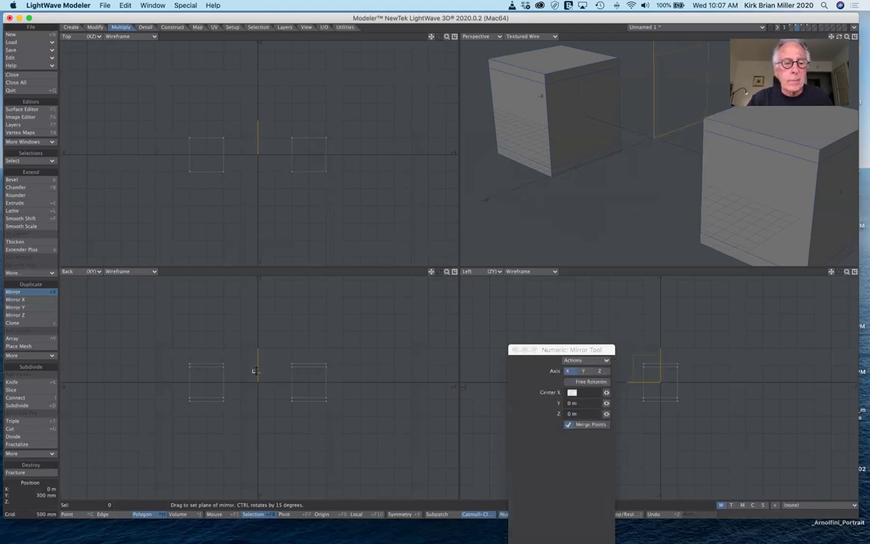
drag(255, 369, 348, 359)
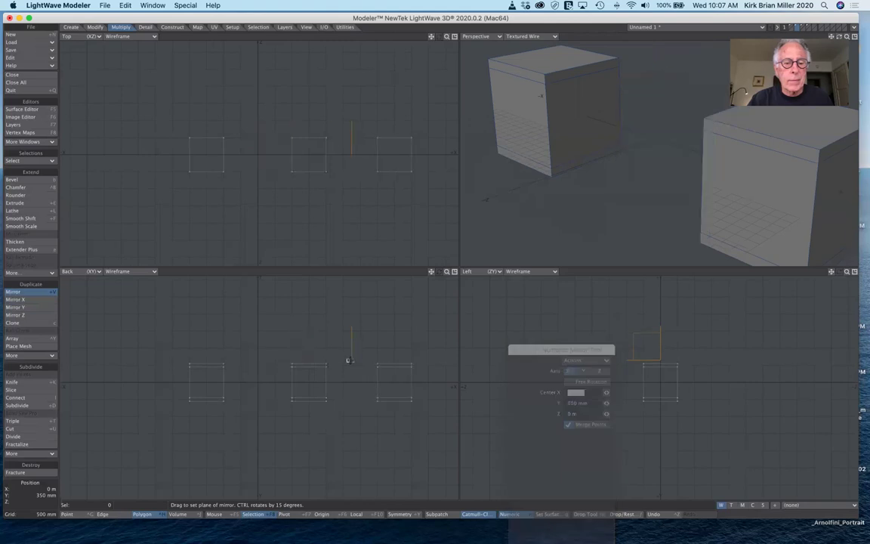
Undo the mirrored copies and the cube's move
key(ctrl+z)
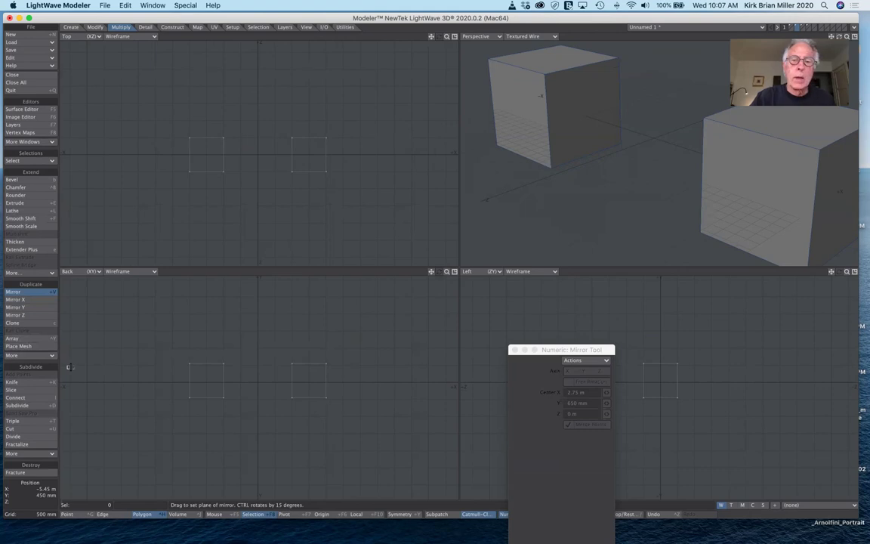
key(super+z)
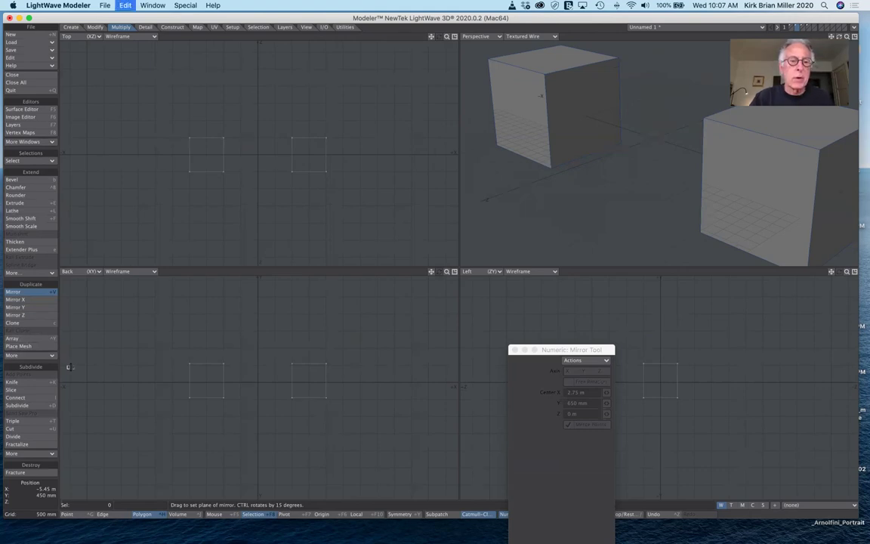
key(super+z)
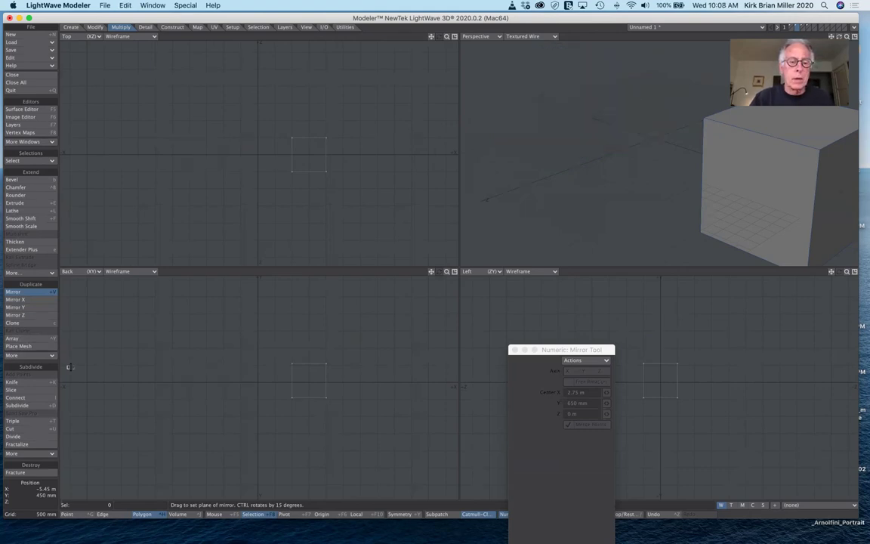
key(ctrl+z)
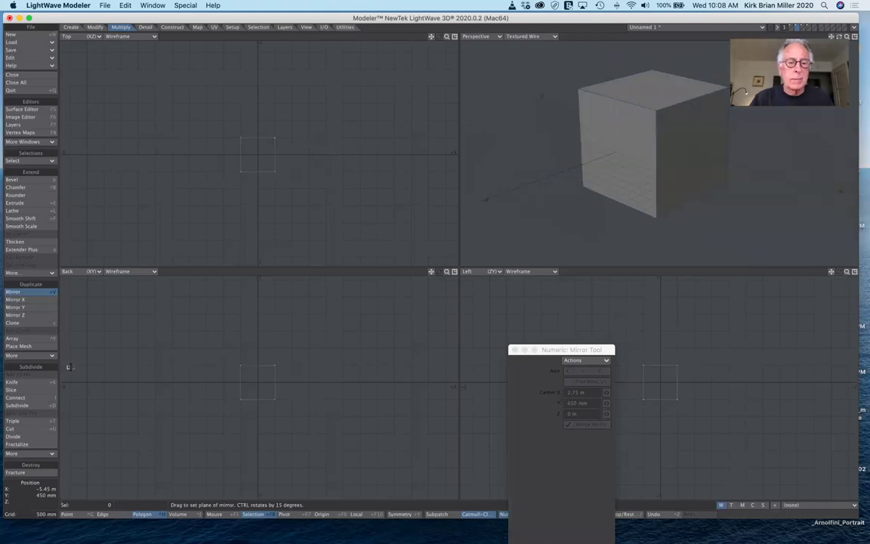
Knife a sloped cut through the cube along Z, from about X -1.1 m, Y 350 mm to X 1.65 m, Y -250 mm
click(36, 386)
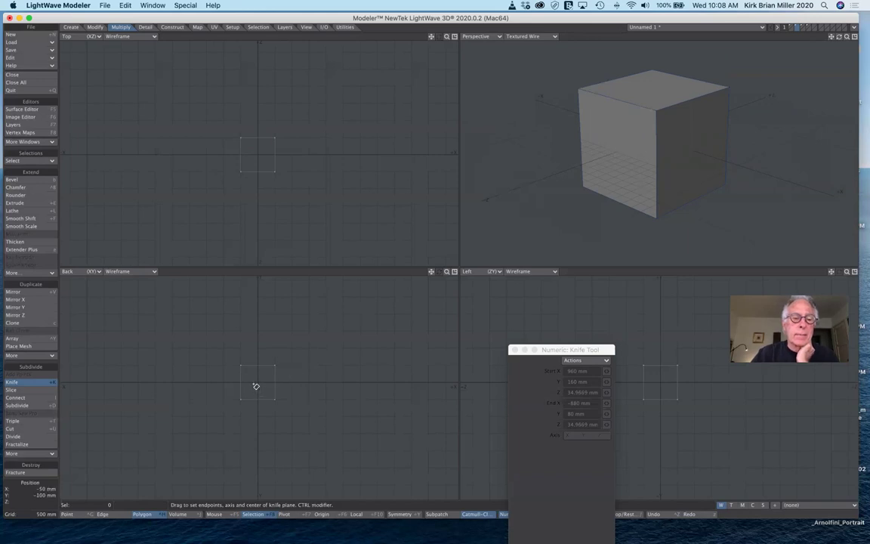
drag(220, 370, 316, 392)
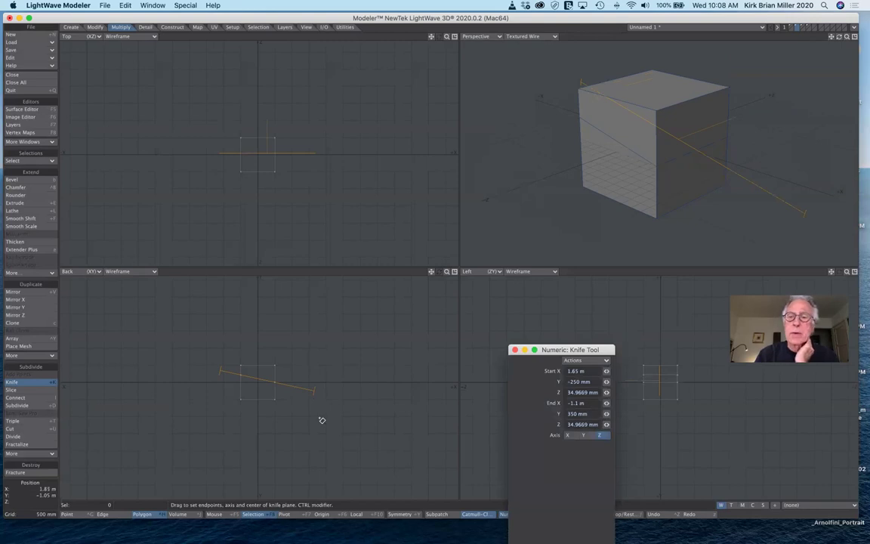
key(space)
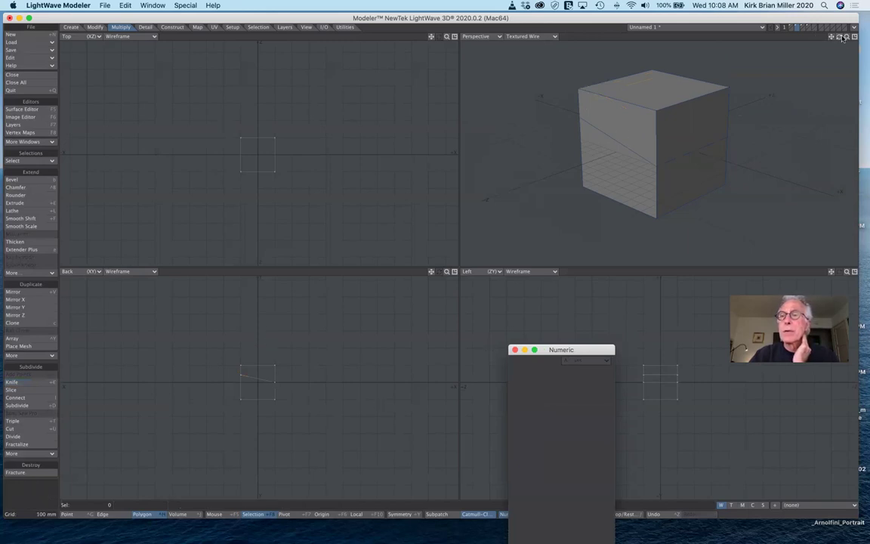
Convert the knife-cut cube to a smooth subpatch surface
mouse_move(839, 36)
mouse_down()
mouse_move(801, 47)
mouse_move(846, 37)
mouse_move(804, 34)
mouse_move(831, 50)
mouse_move(822, 22)
mouse_move(801, 36)
mouse_move(836, 44)
mouse_move(839, 36)
mouse_up()
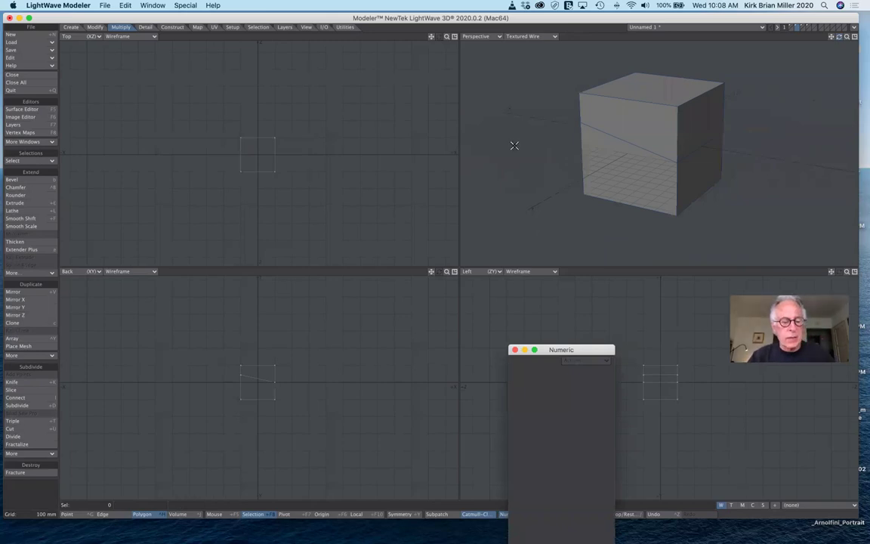
key(Tab)
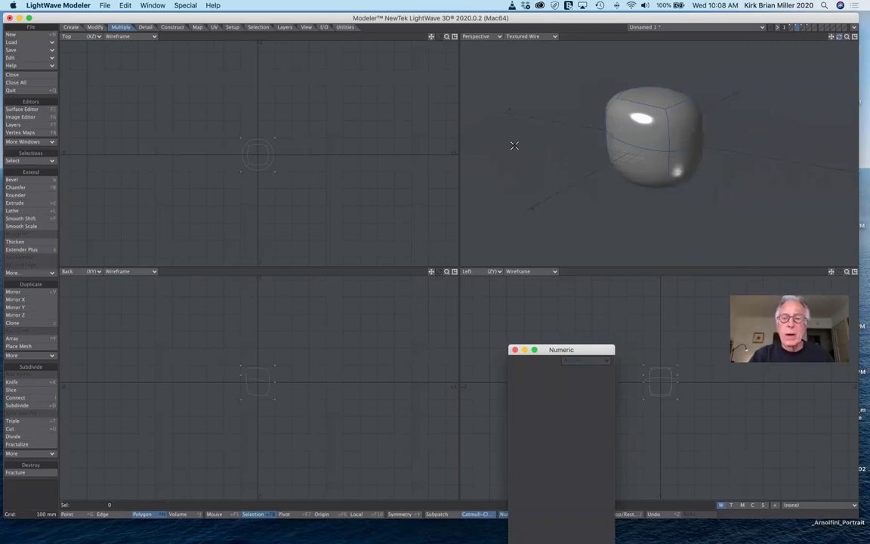
Return the smoothed cube to flat polygons and undo the knife cut
key(Tab)
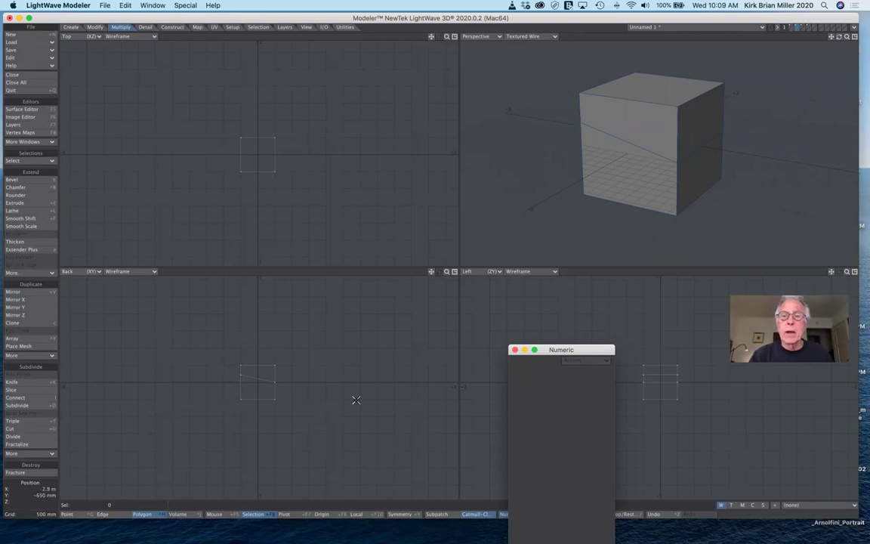
key(ctrl+z)
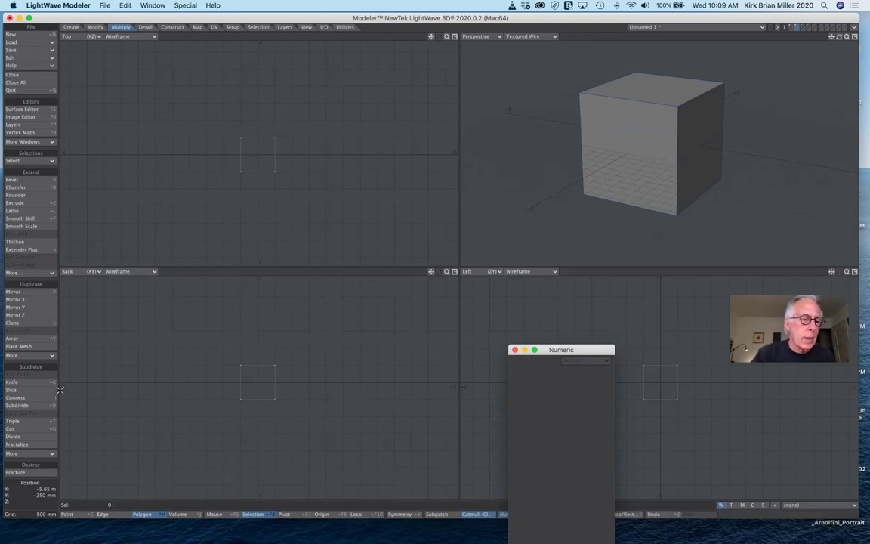
click(47, 391)
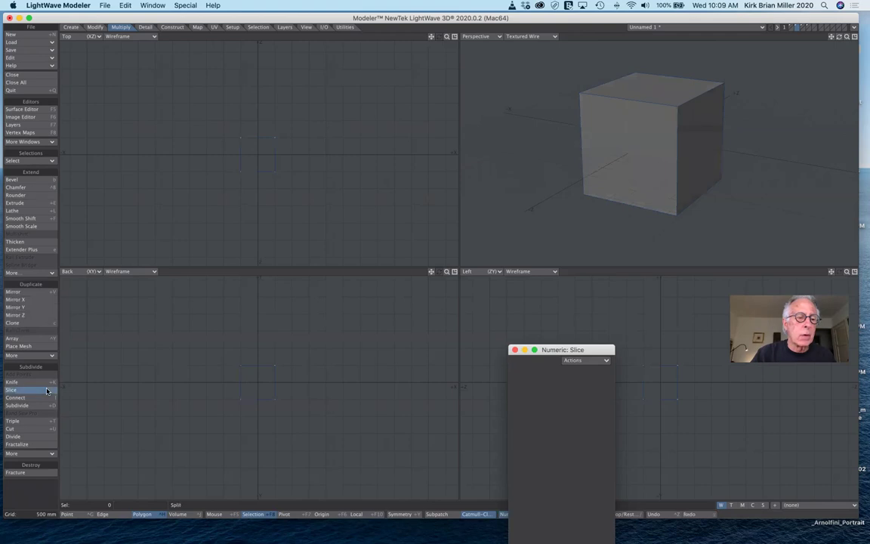
click(104, 514)
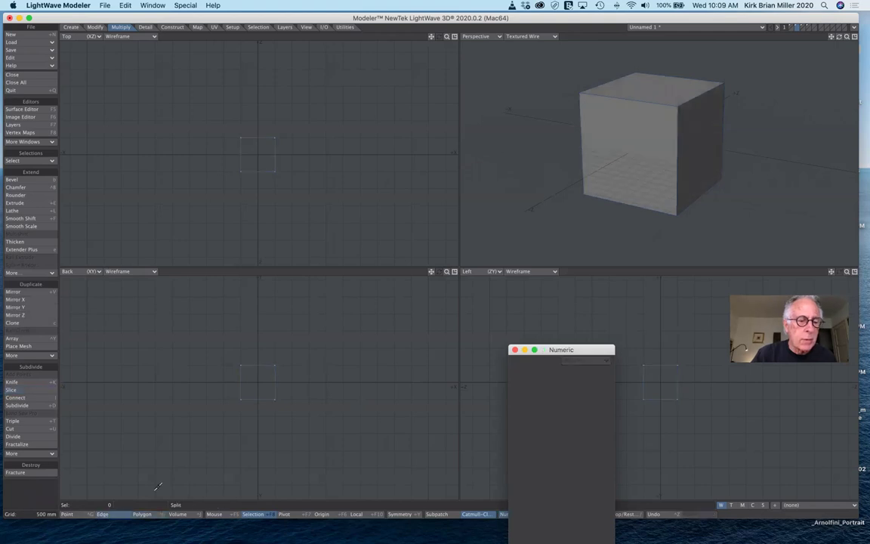
click(256, 365)
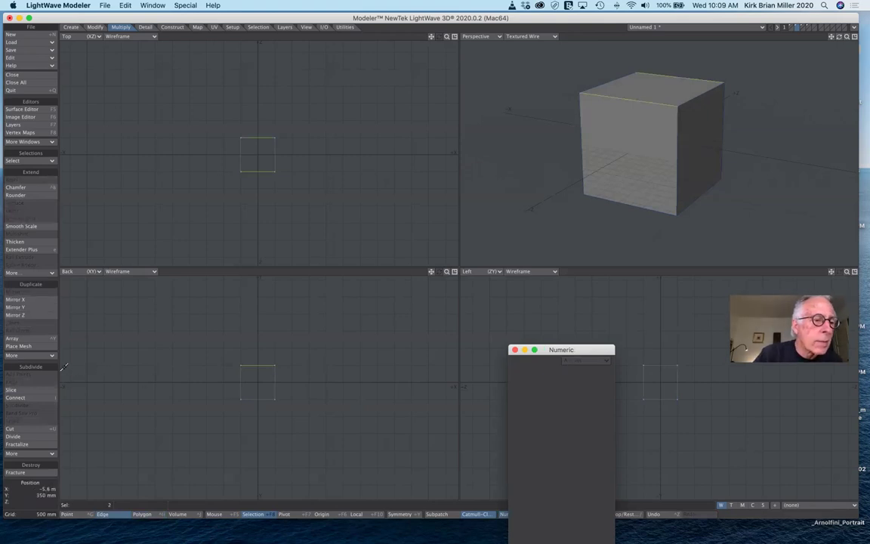
click(39, 390)
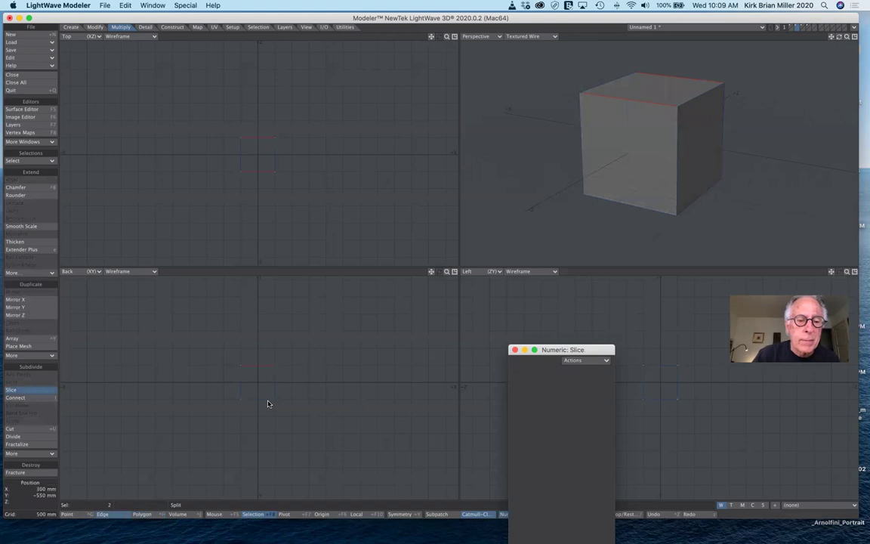
click(44, 391)
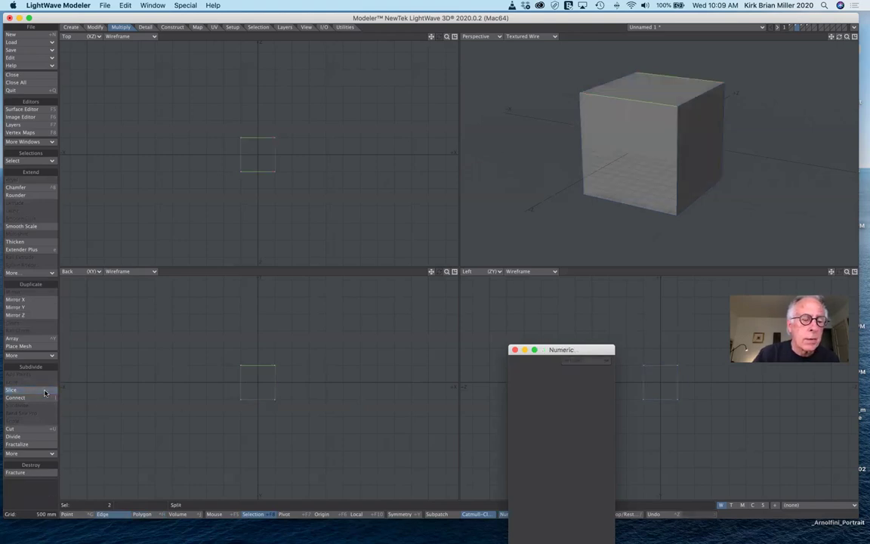
click(33, 493)
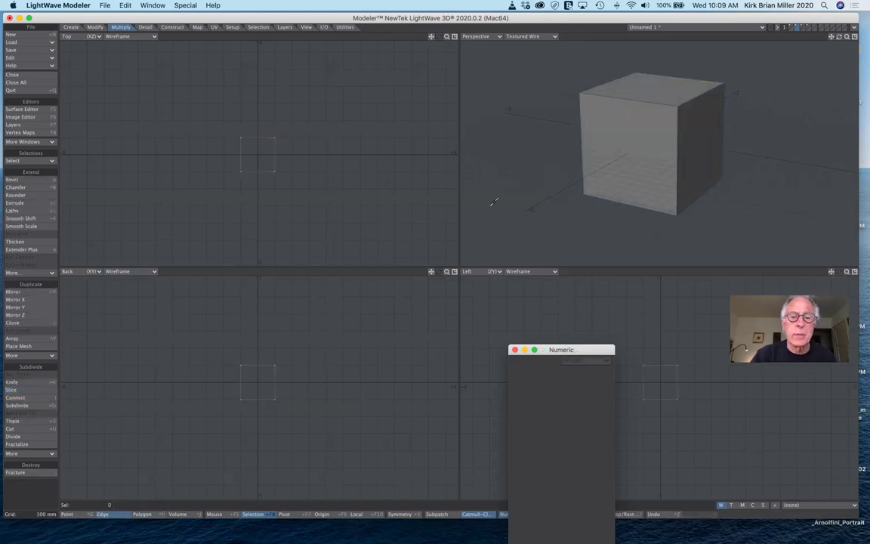
Slice only the cube's front face in polygon mode with a slanted cut from its upper edge to its lower edge at about X 240 mm
key(])
drag(445, 274, 270, 263)
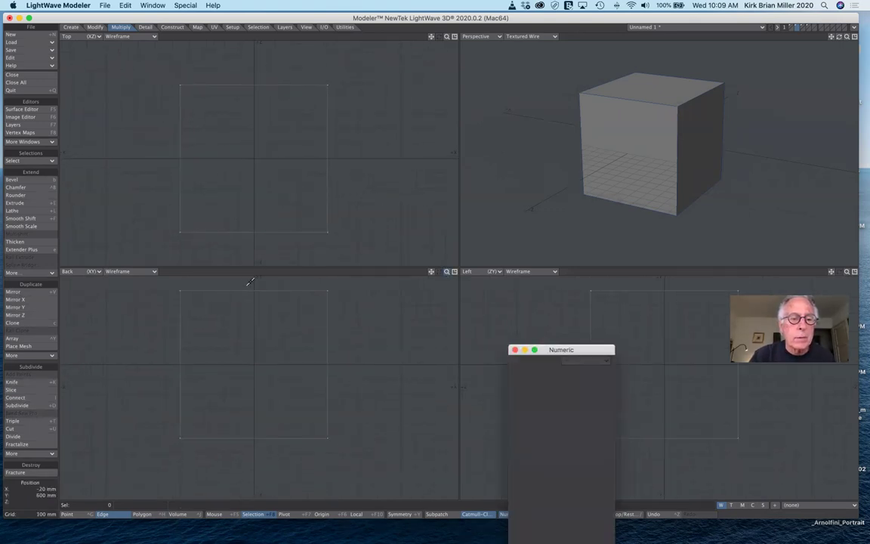
click(143, 514)
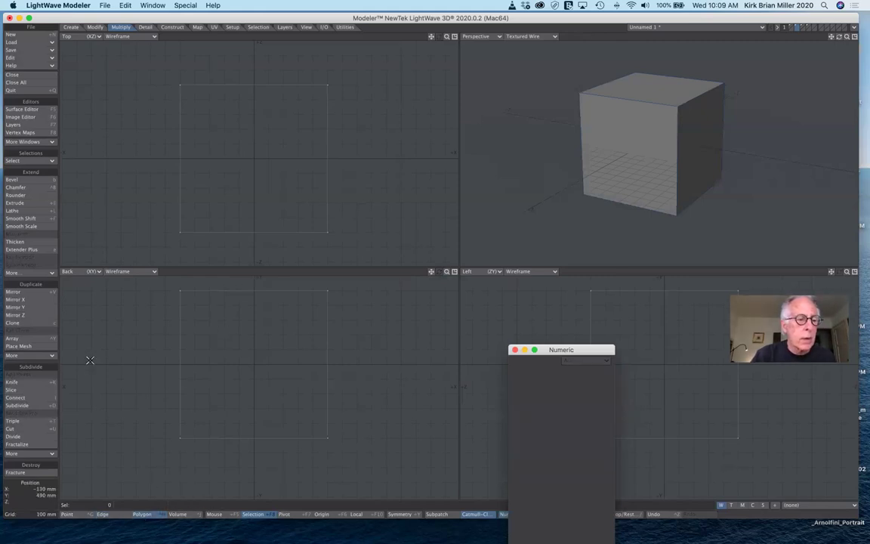
click(38, 389)
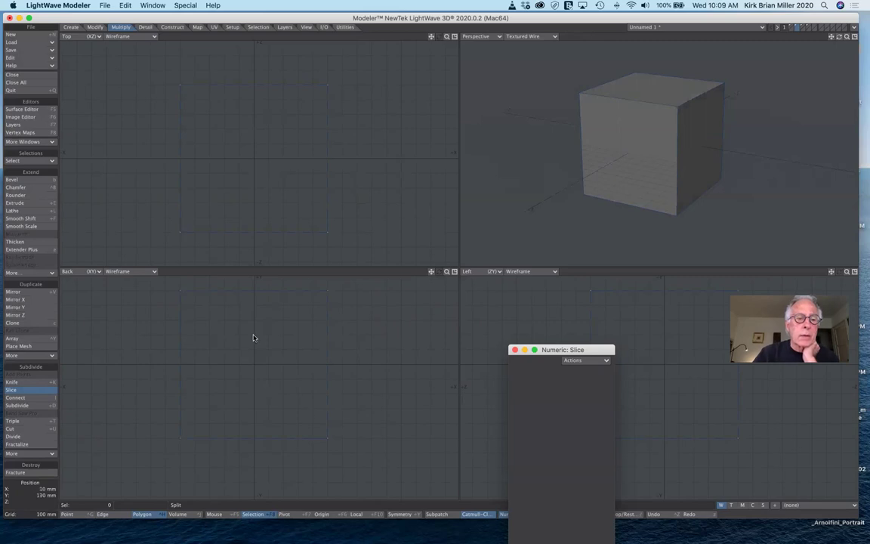
click(217, 291)
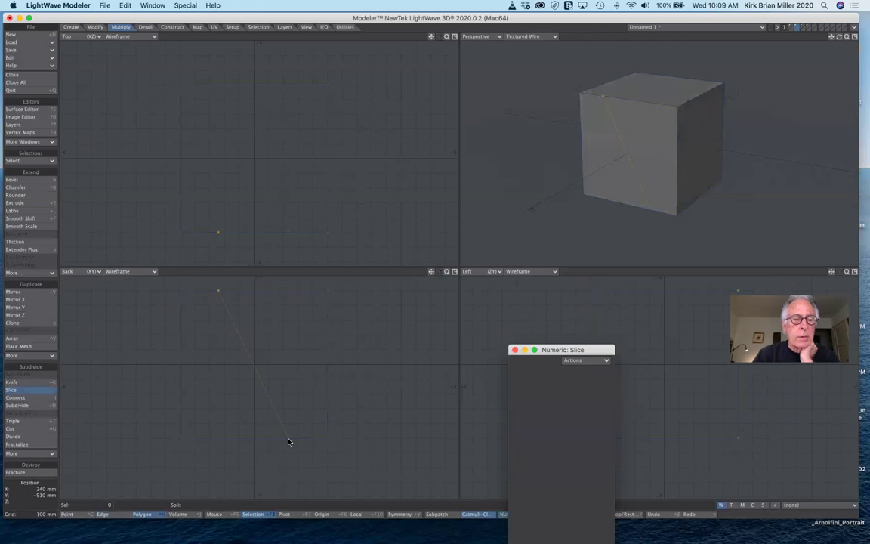
click(288, 439)
click(17, 389)
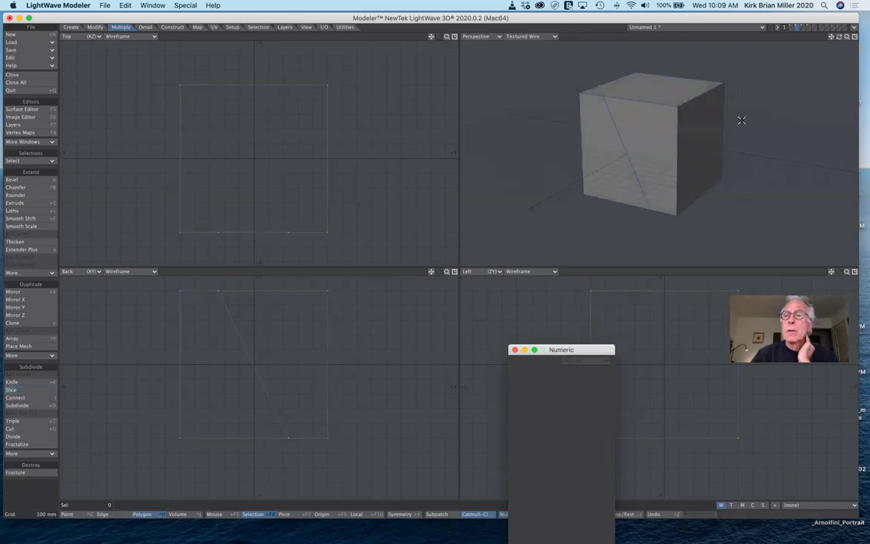
Convert the sliced cube to a smooth Catmull-Clark surface and move the Numeric window off the model
drag(839, 36, 820, 42)
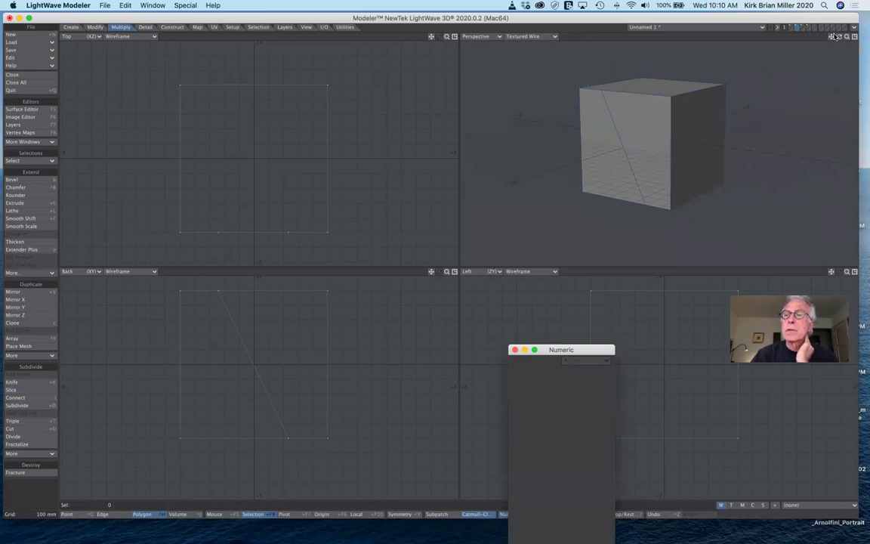
drag(838, 36, 801, 44)
drag(703, 79, 666, 134)
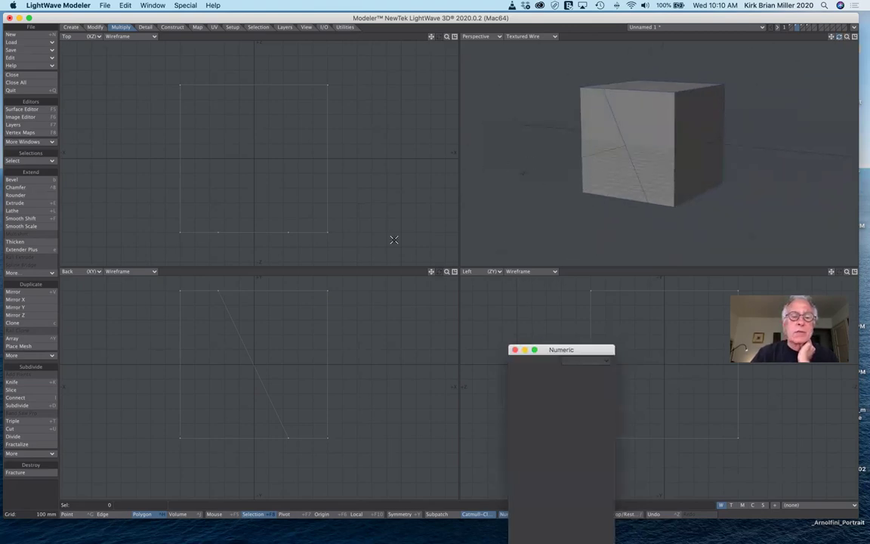
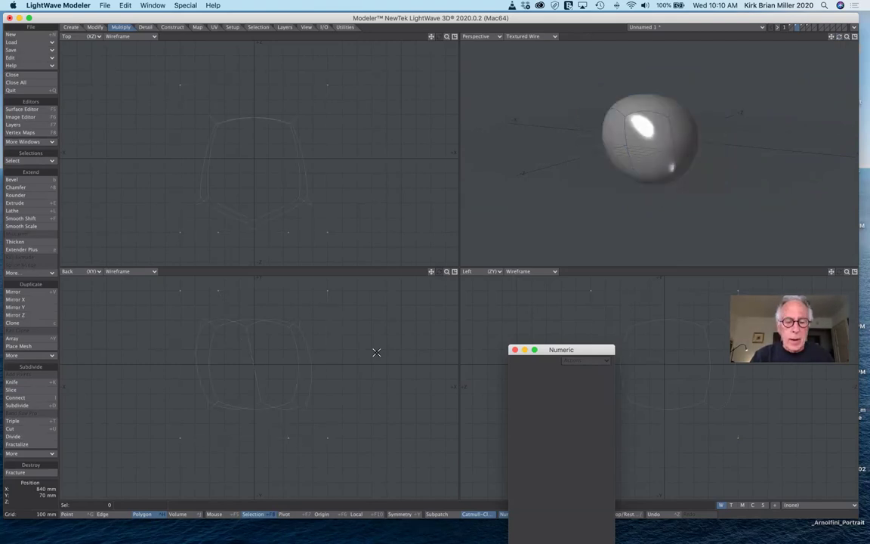
drag(583, 349, 706, 350)
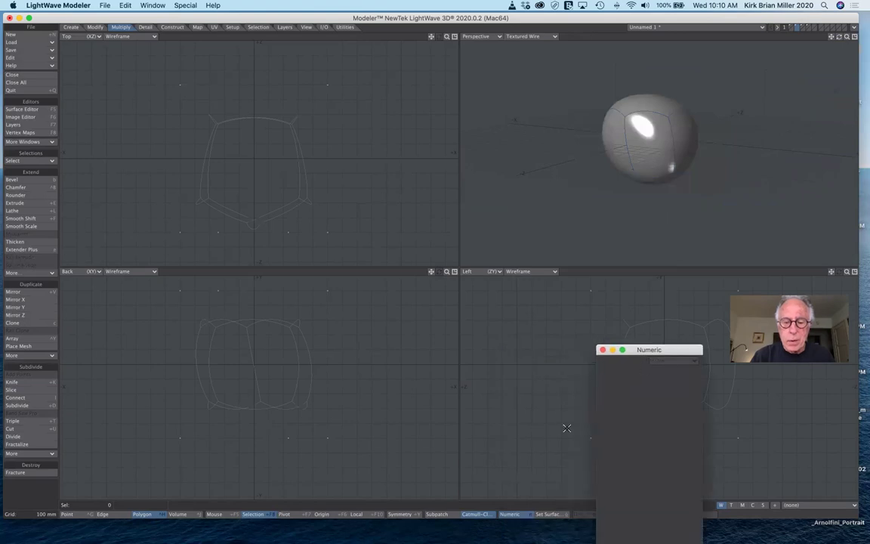
Try to convert the sliced cube with the Subpatch subdivision type, and return it to flat polygons
click(467, 514)
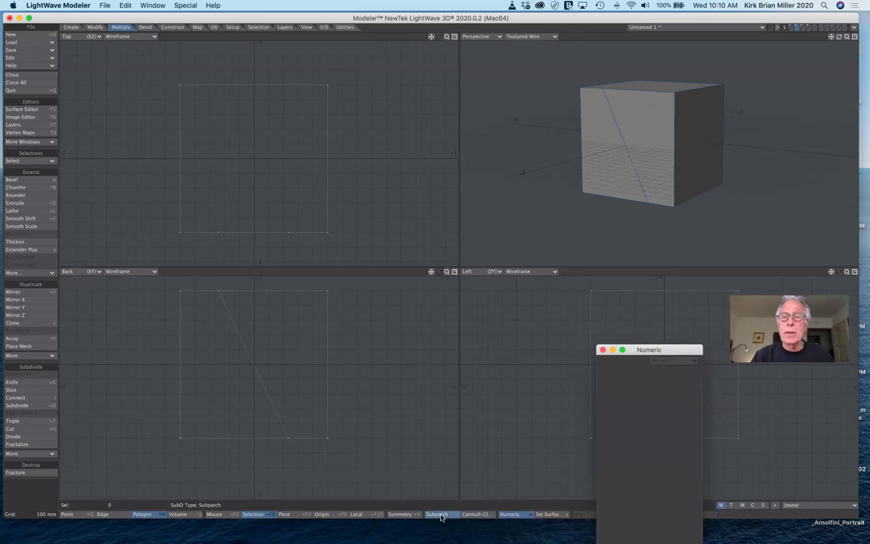
click(438, 514)
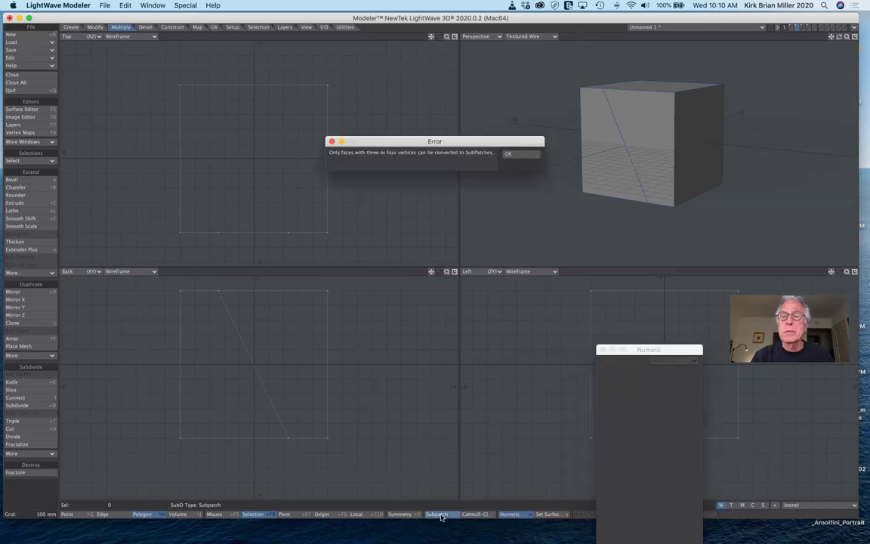
click(517, 155)
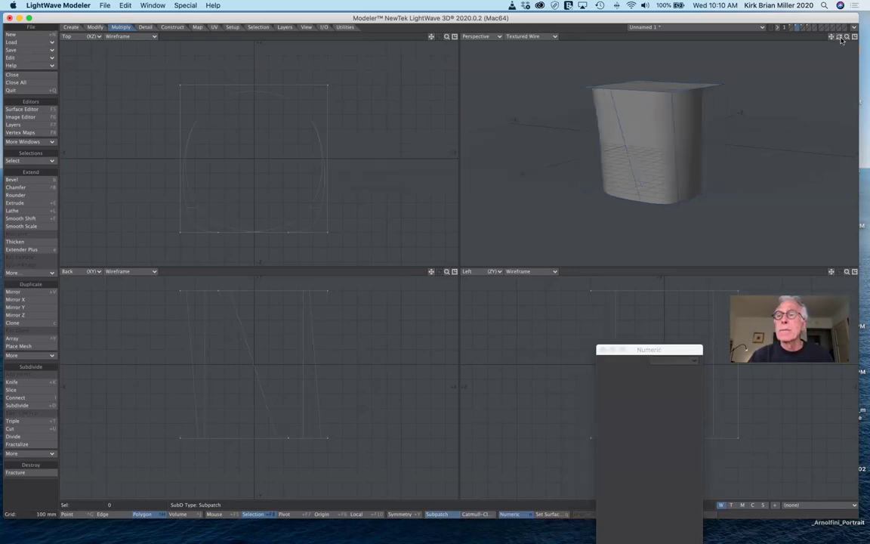
mouse_move(840, 38)
mouse_down()
mouse_move(849, 86)
mouse_move(842, 23)
mouse_move(840, 68)
mouse_move(839, 41)
mouse_up()
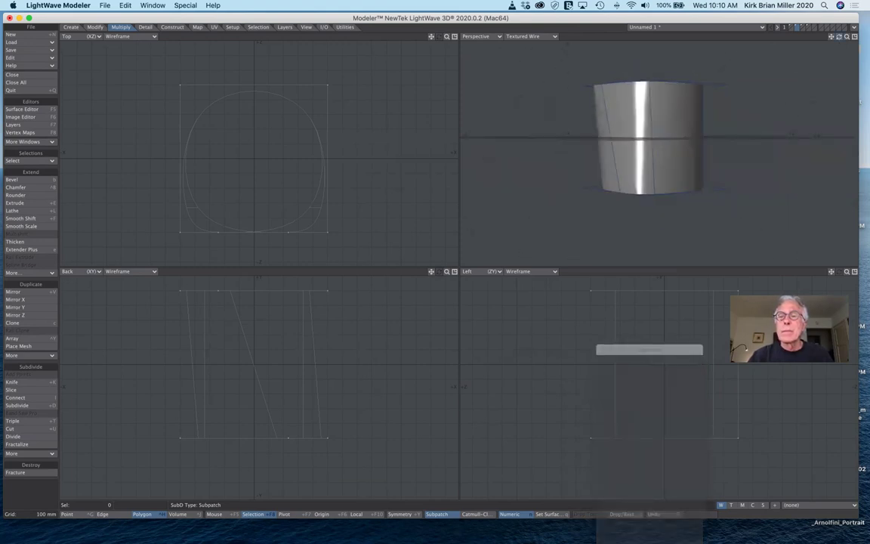
key(Tab)
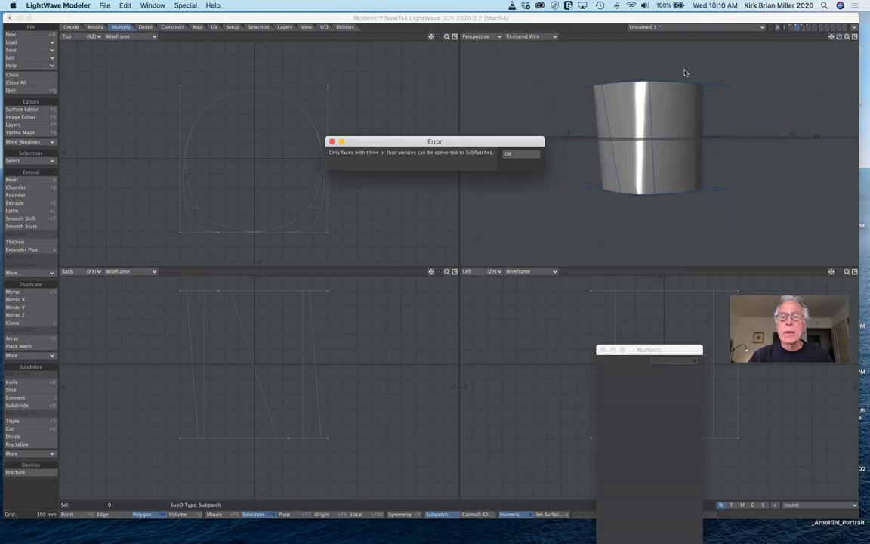
click(522, 154)
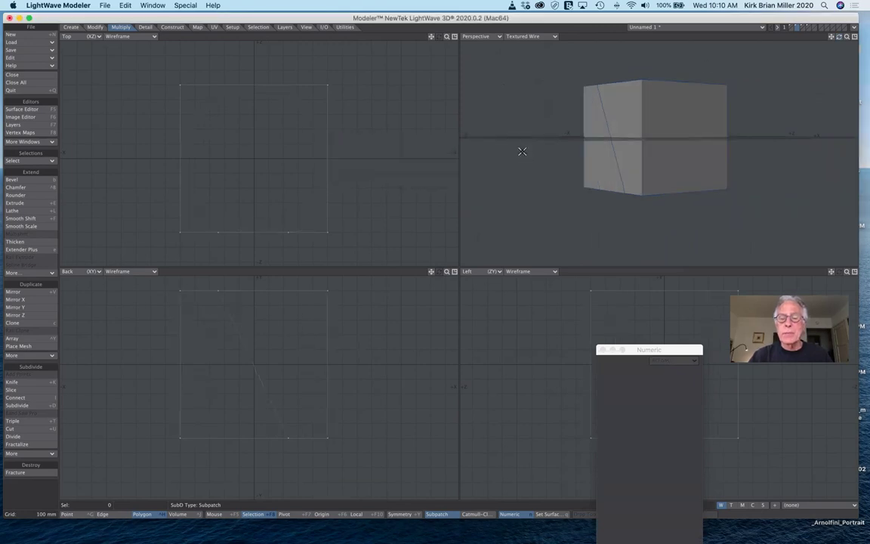
Set the subdivision type to Catmull-Clark, convert the sliced cube to a smooth surface, and inspect it from several angles
click(473, 516)
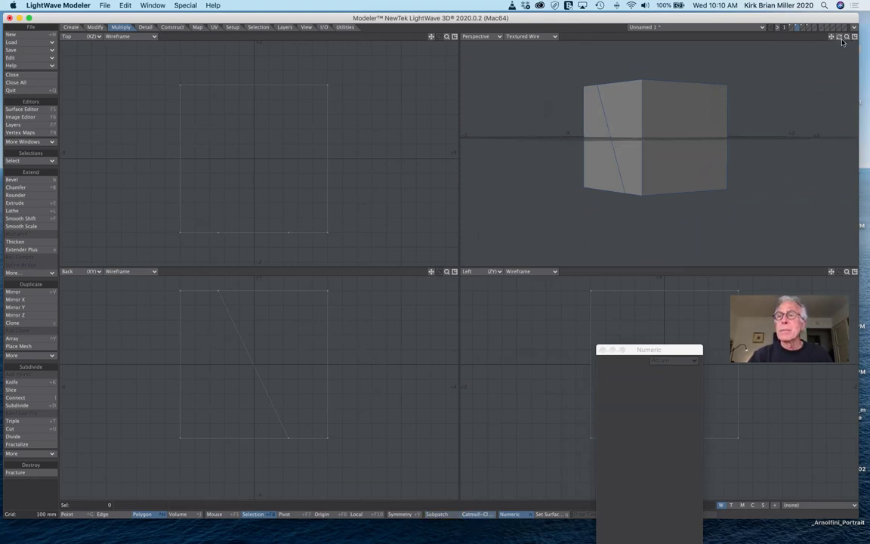
drag(840, 38, 813, 66)
key(Tab)
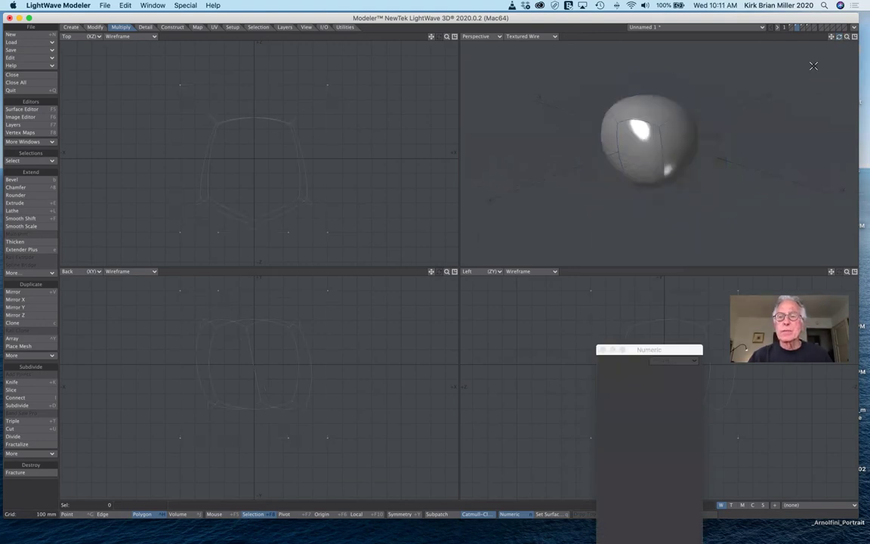
drag(839, 36, 813, 66)
alt+drag(667, 189, 667, 161)
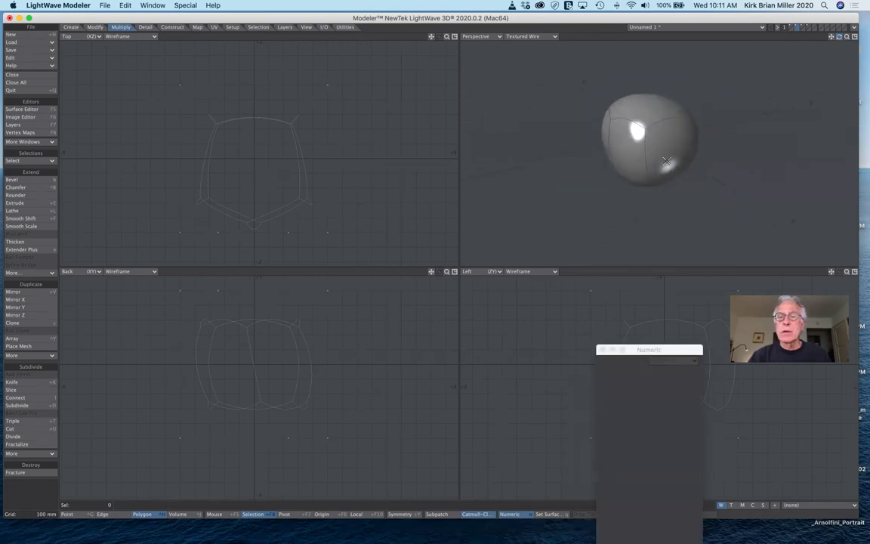
Undo the smoothing and the slice on the cube
key(super+z)
key(super+z)
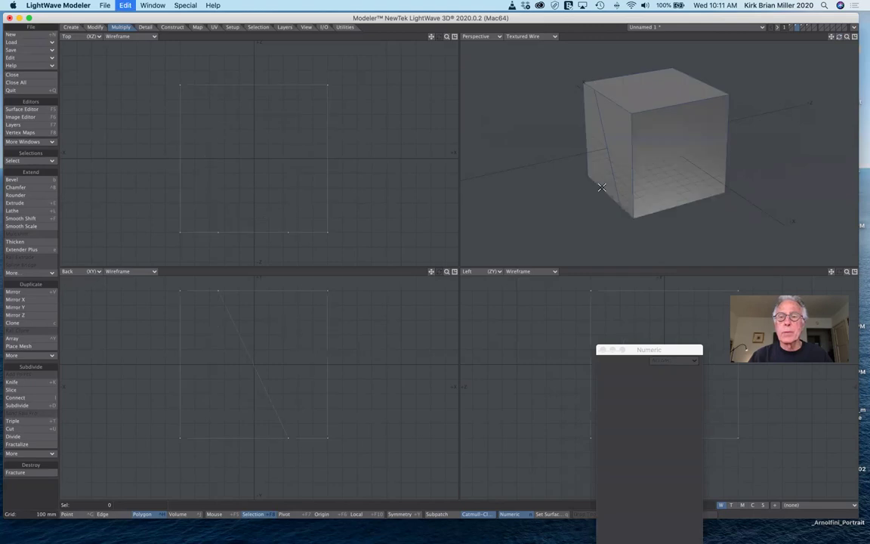
key(Tab)
key(Tab)
key(Tab)
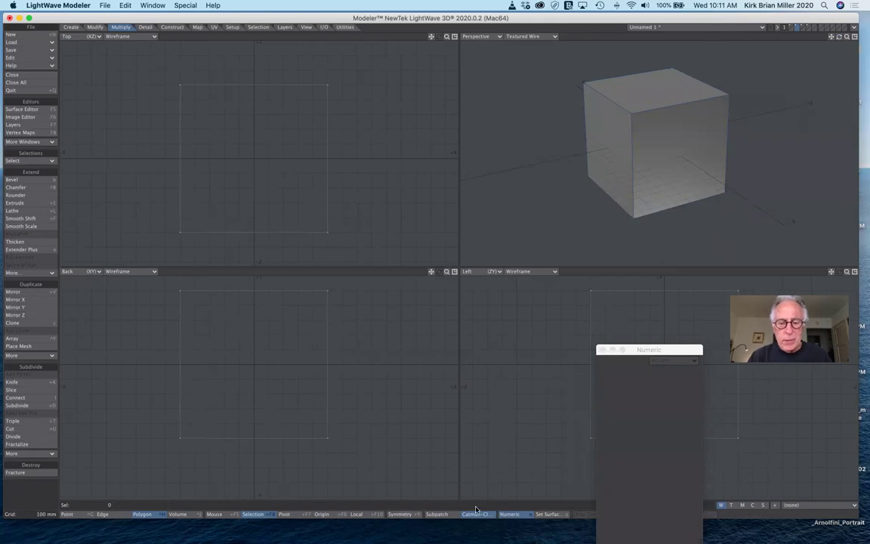
Set the subdivision type to Subpatch and convert the uncut cube to a smooth surface
click(436, 514)
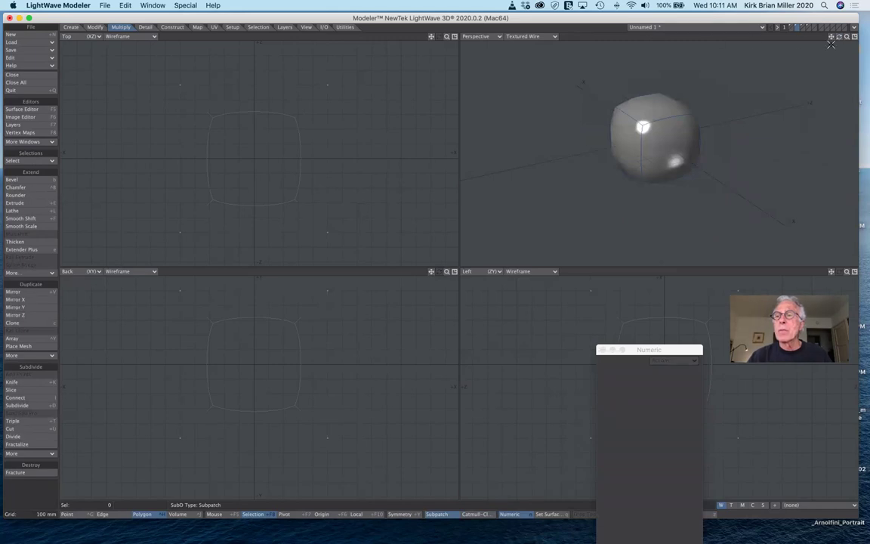
drag(840, 39, 693, 106)
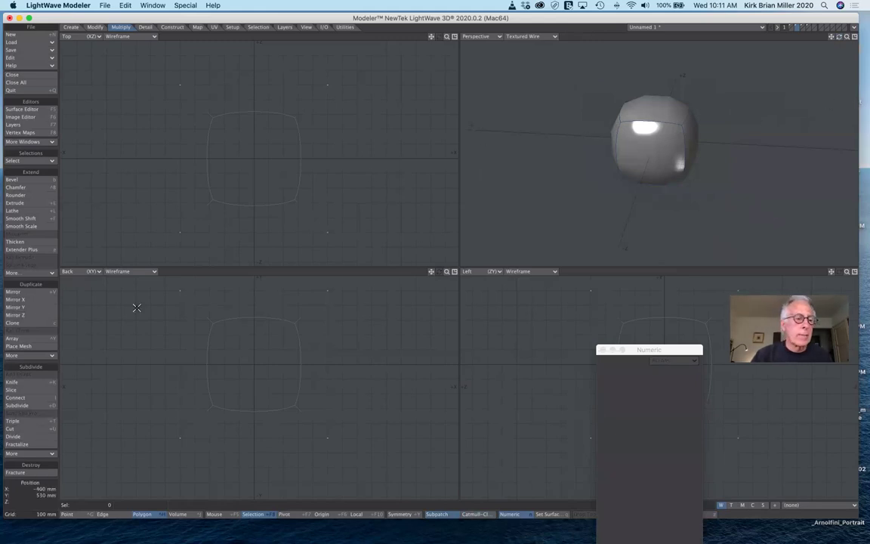
Knife the subpatched cube along Z from about X 660 mm, Y 270 mm to X -460 mm, Y 260 mm, and return it to flat polygons
click(38, 382)
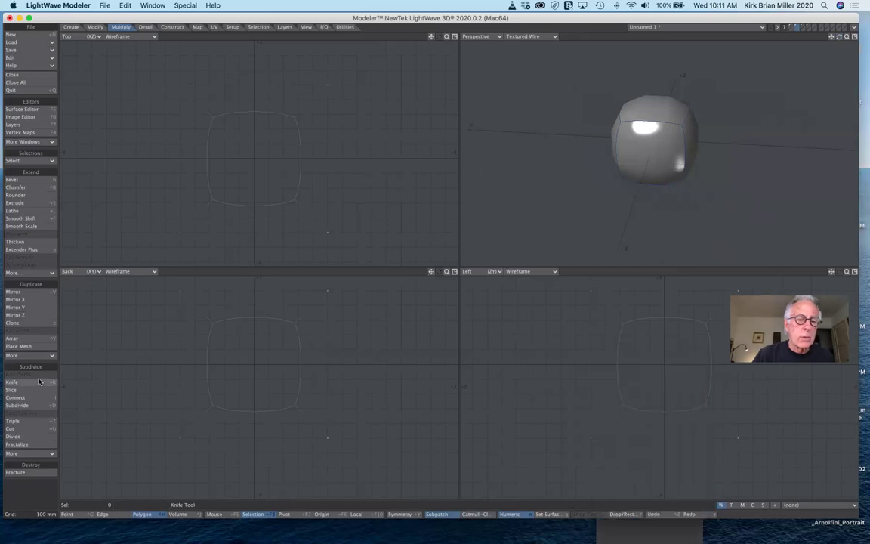
click(40, 381)
drag(188, 327, 354, 326)
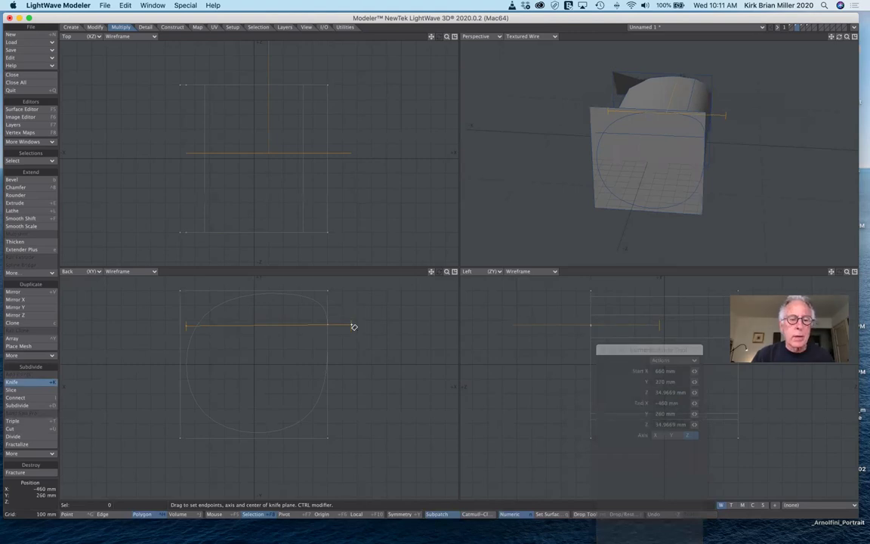
drag(353, 327, 351, 326)
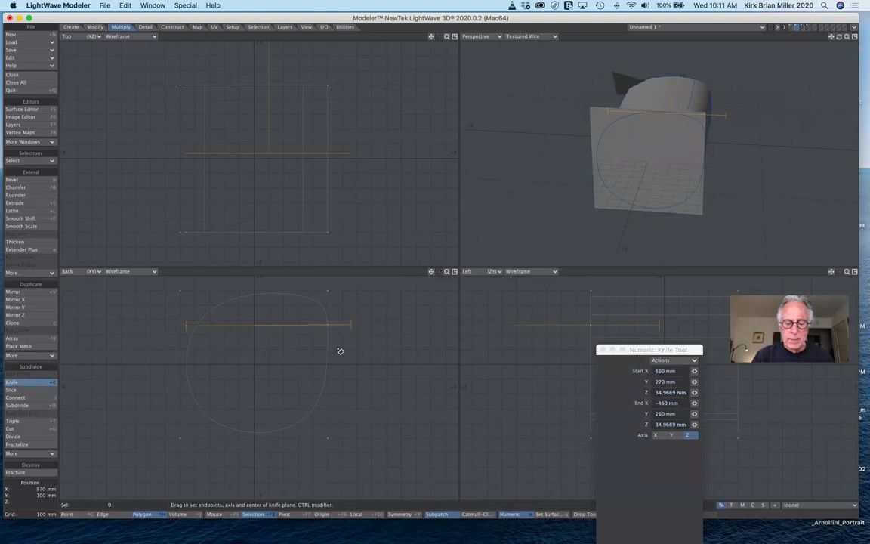
key(space)
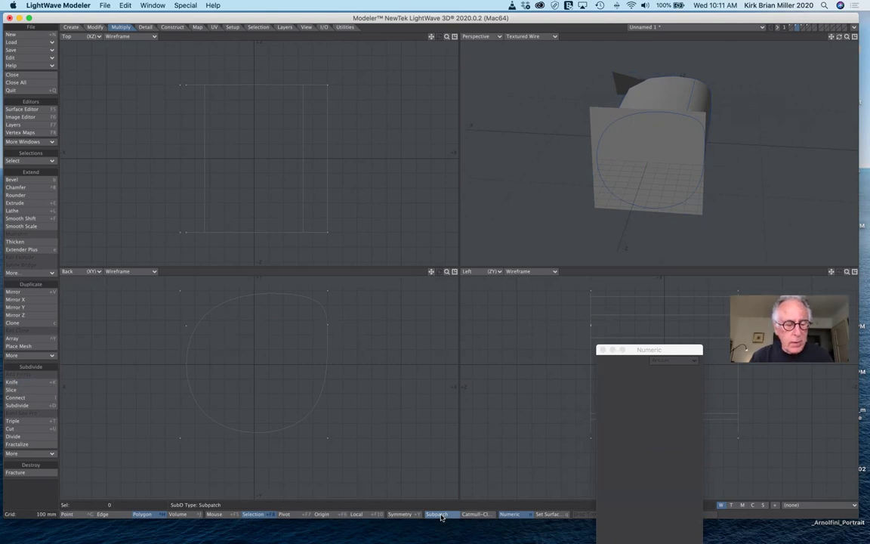
click(438, 515)
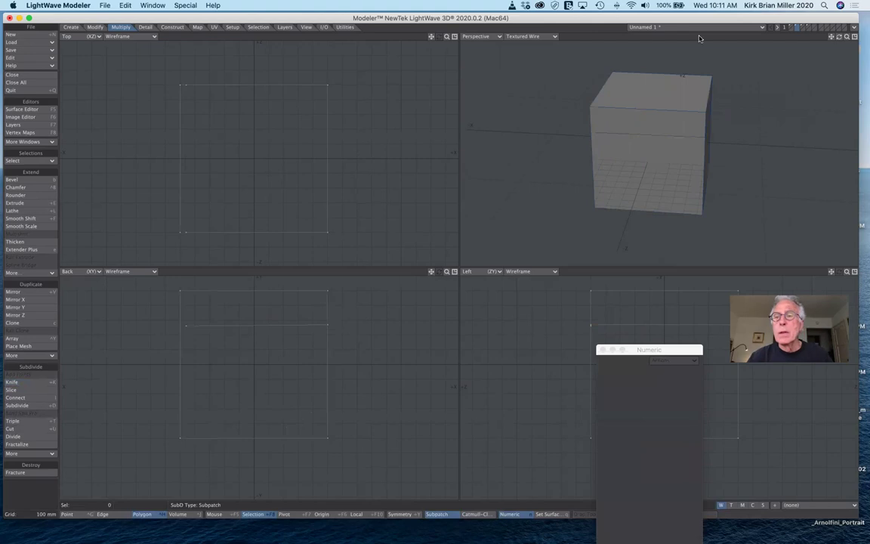
Try to convert the knifed cube to a subpatch surface, dismiss the error, and undo the knife cut
mouse_move(839, 36)
mouse_down()
mouse_move(836, 23)
mouse_move(840, 34)
mouse_up()
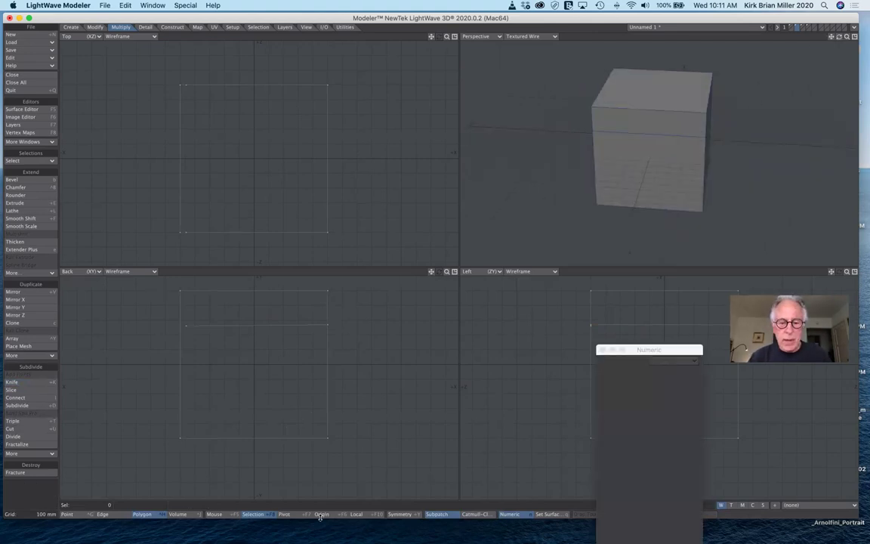
key(Tab)
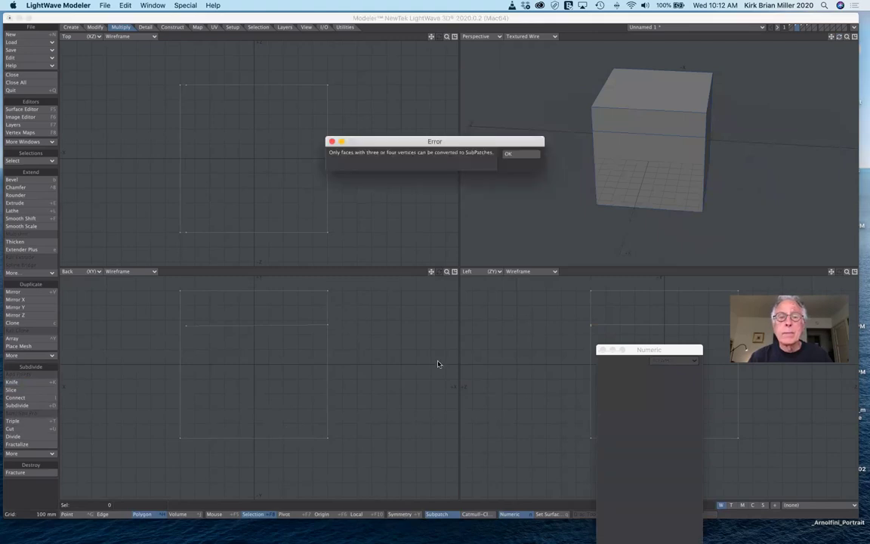
click(517, 153)
key(Tab)
key(Tab)
key(Tab)
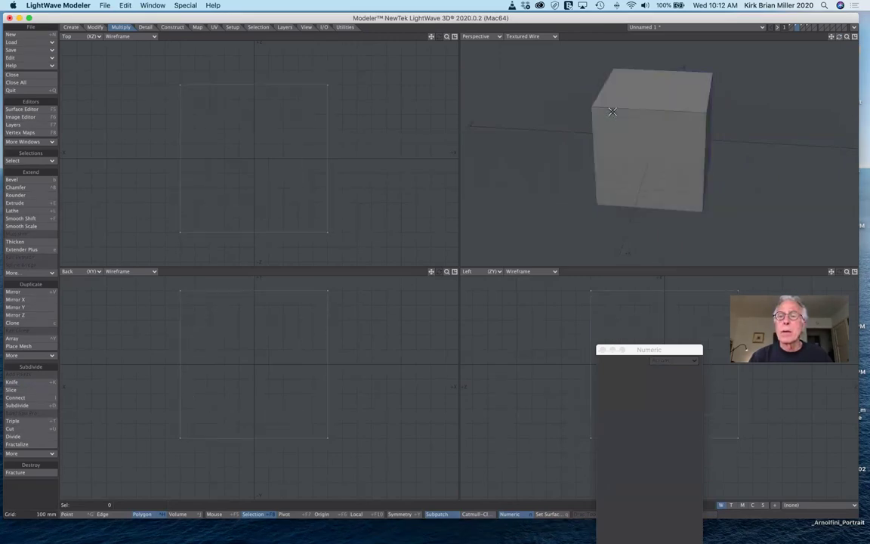
Knife the flat cube along Z just below its top, at about Y 410 mm, and convert it to a smooth subpatch surface
drag(832, 36, 670, 98)
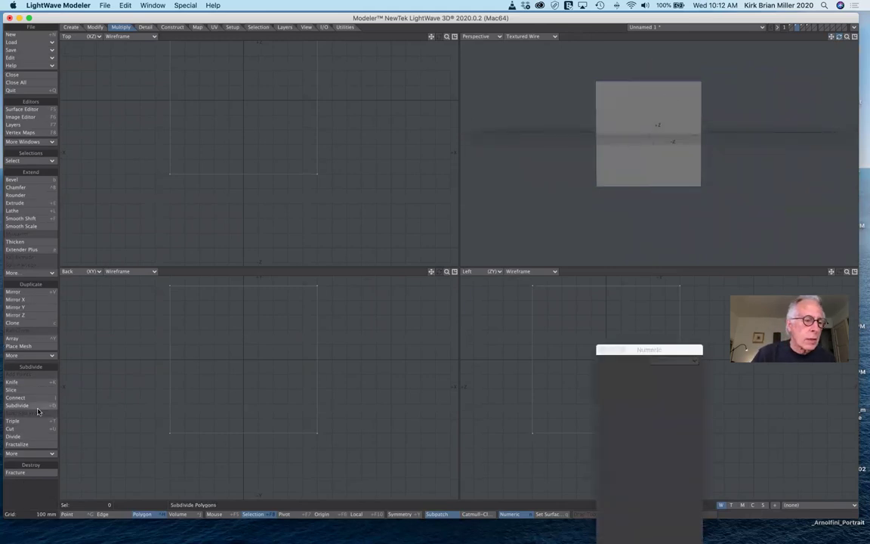
click(21, 383)
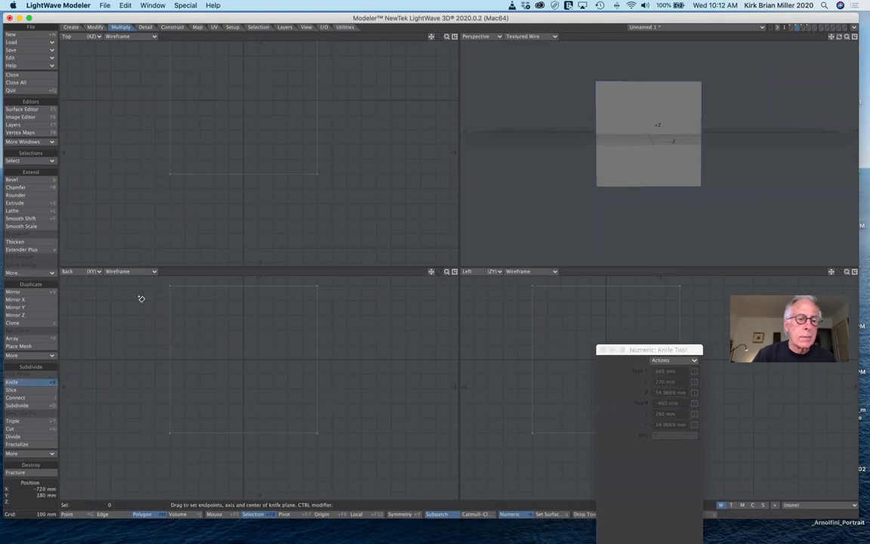
drag(142, 300, 342, 299)
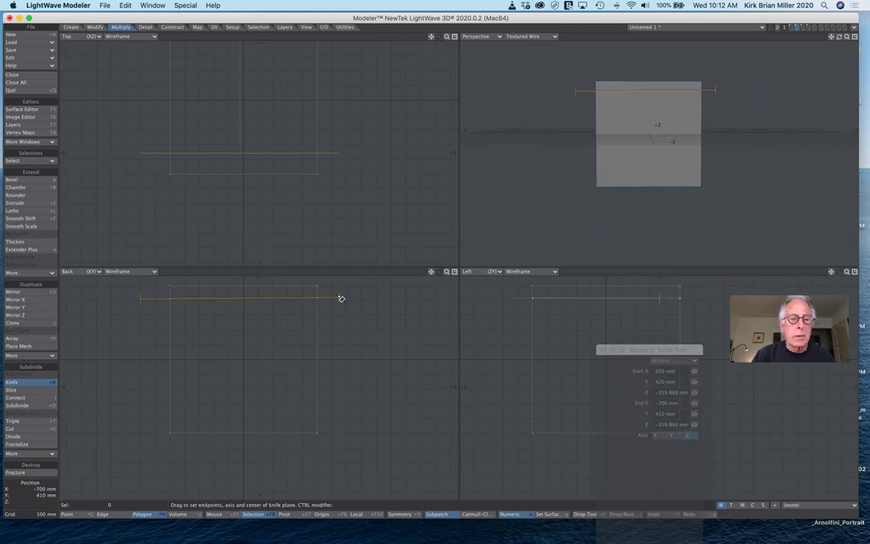
key(space)
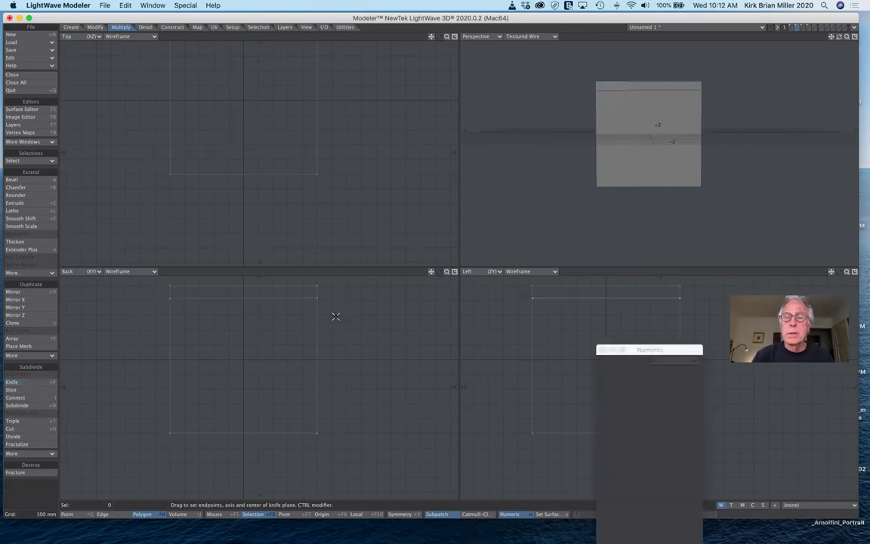
key(Tab)
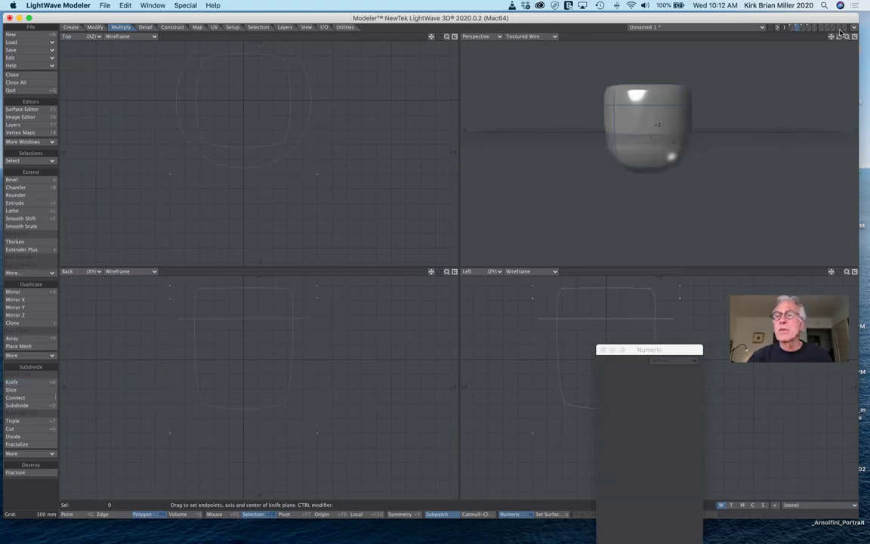
mouse_move(838, 37)
mouse_down()
mouse_move(837, 75)
mouse_move(838, 46)
mouse_up()
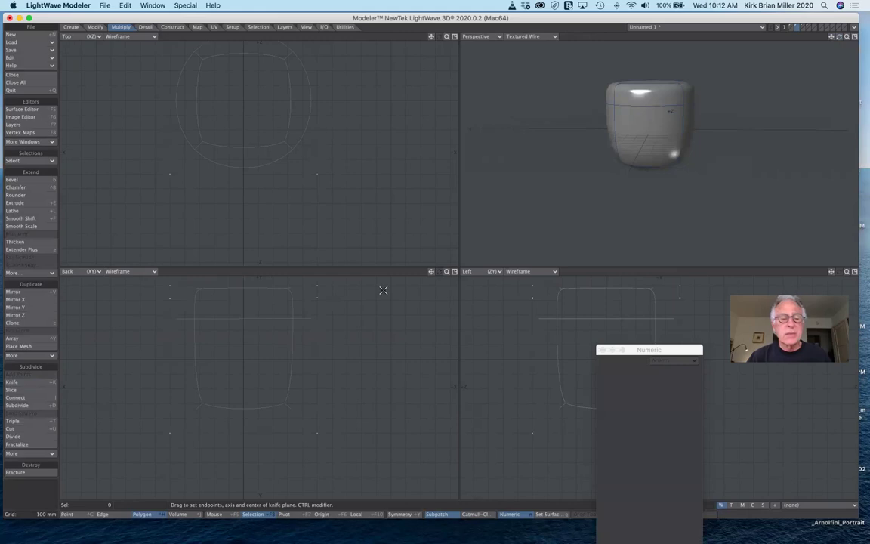
Select the whole edge loop created by the knife cut around the subpatched cube
click(121, 515)
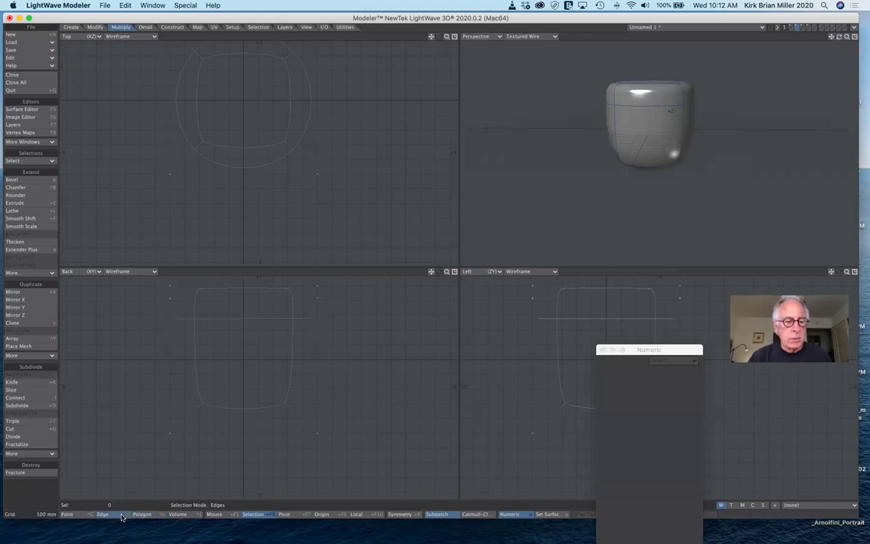
click(654, 105)
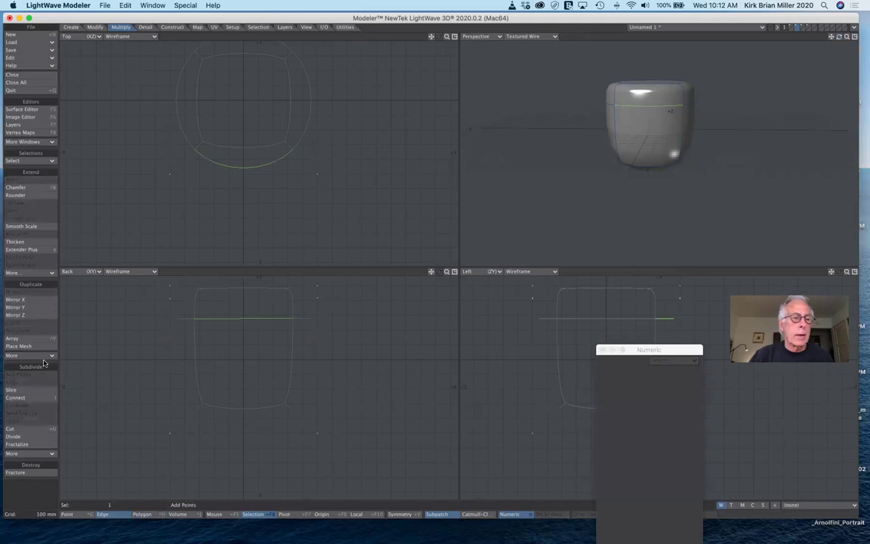
click(33, 160)
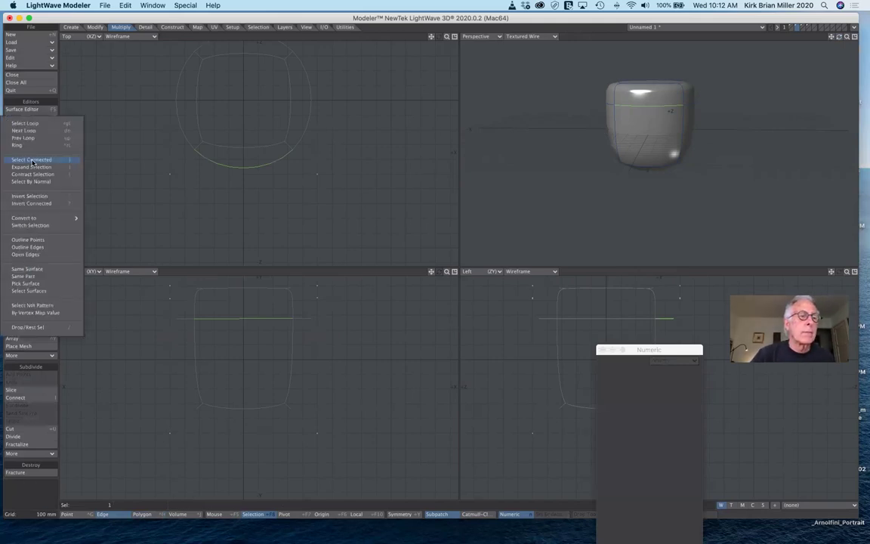
click(25, 123)
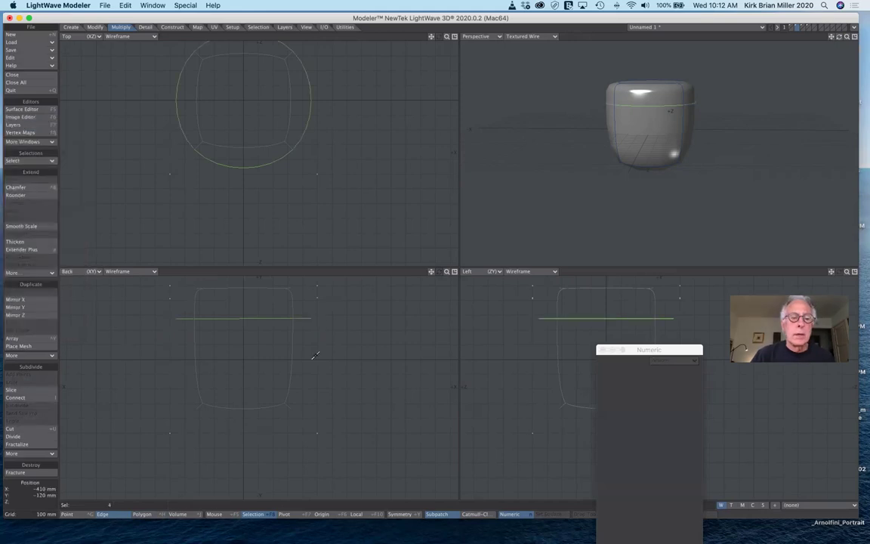
Move the selected edge loop up about 280 mm and back down about 180 mm along Y, inspecting the changed smoothing
key(t)
drag(243, 316, 243, 289)
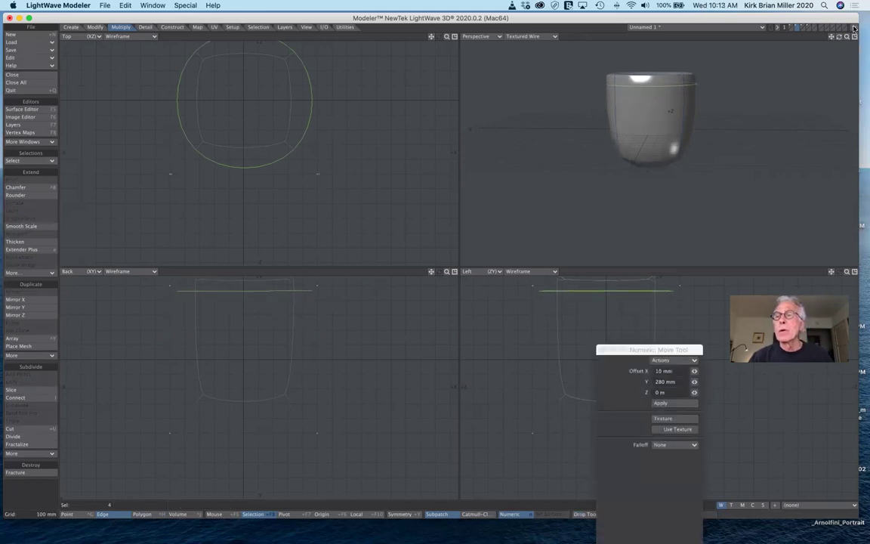
mouse_move(839, 37)
mouse_down()
mouse_move(839, 80)
mouse_move(840, 39)
mouse_up()
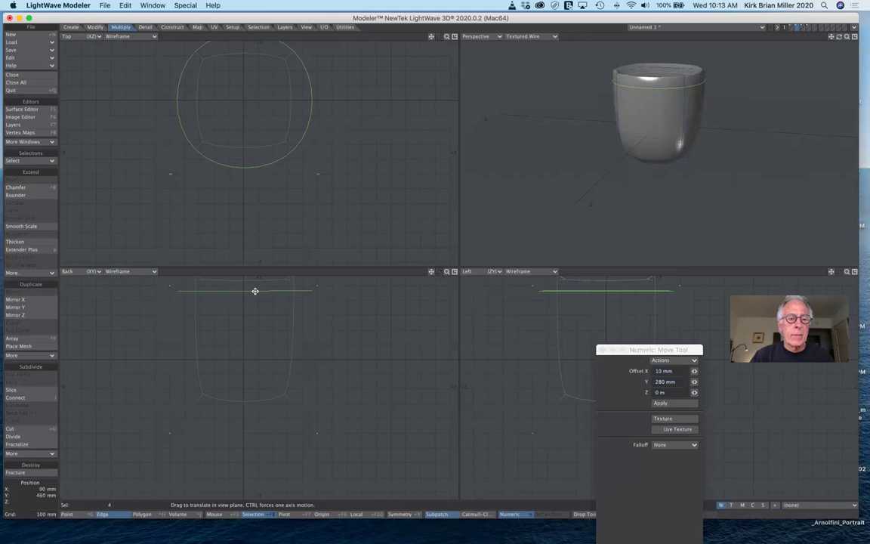
drag(255, 290, 255, 308)
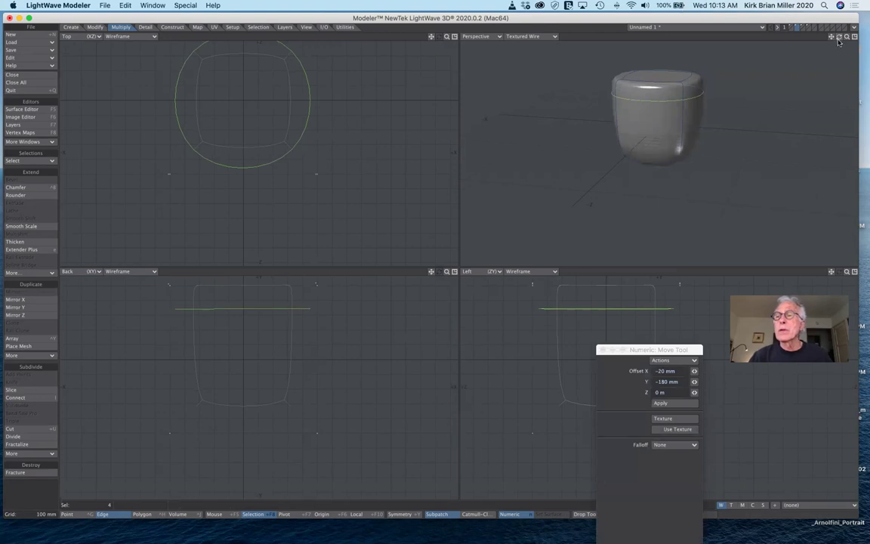
drag(839, 39, 838, 50)
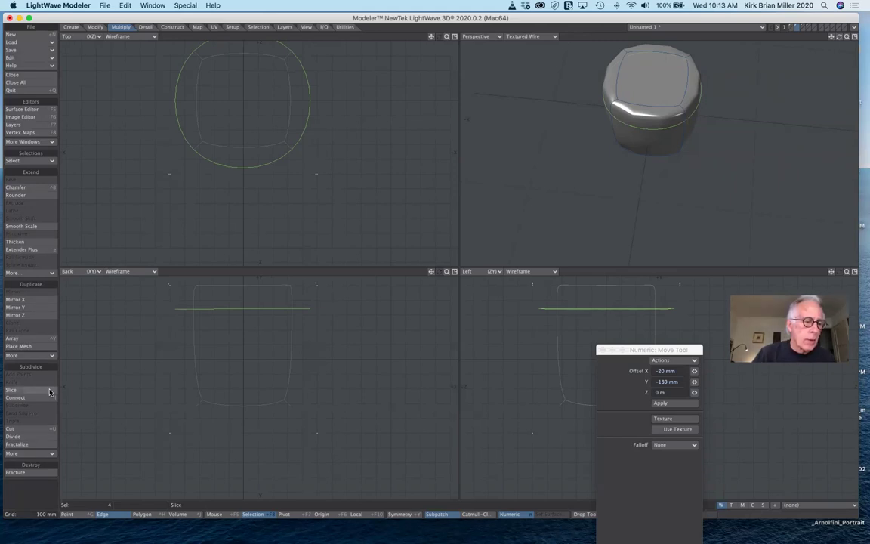
Undo the edge loop moves, the smoothing and the knife cut, and clear the edge selection
key(u)
key(u)
key(u)
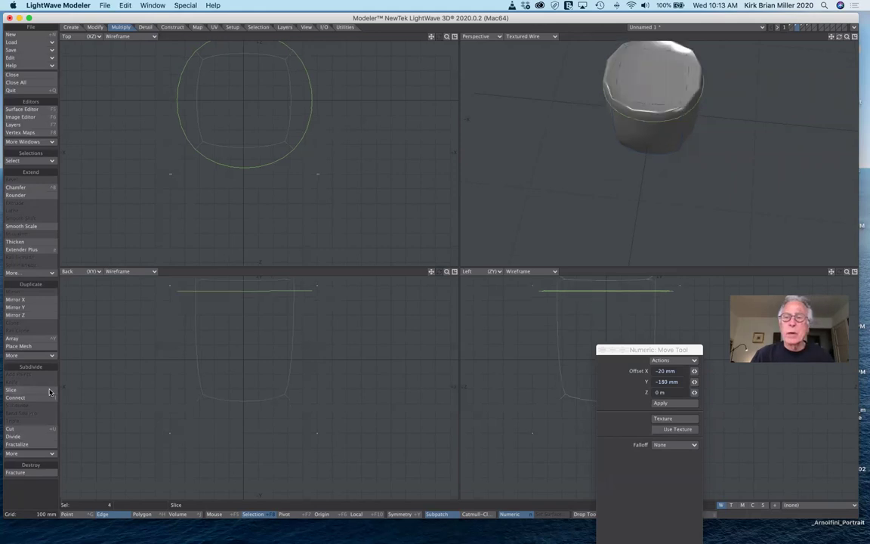
key(slash)
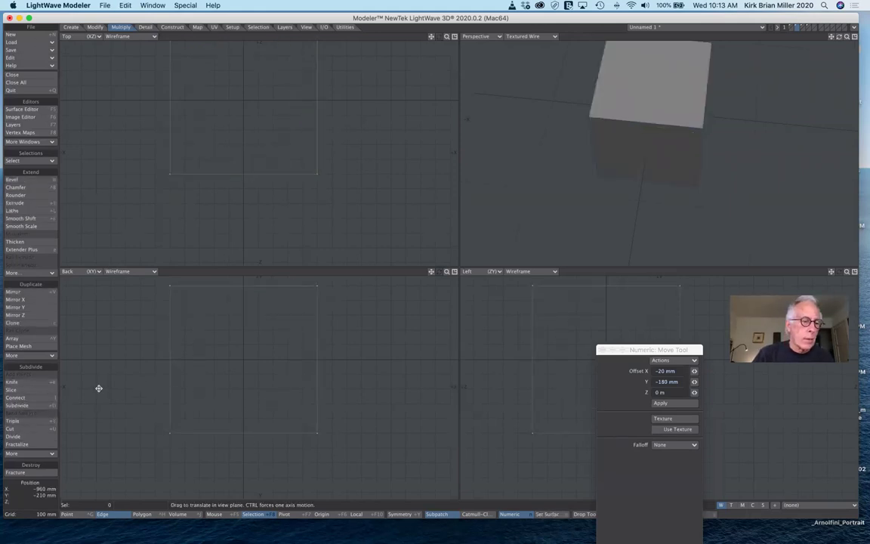
Subdivide the cube's polygons with the Faceted method and inspect the divided faces
click(34, 406)
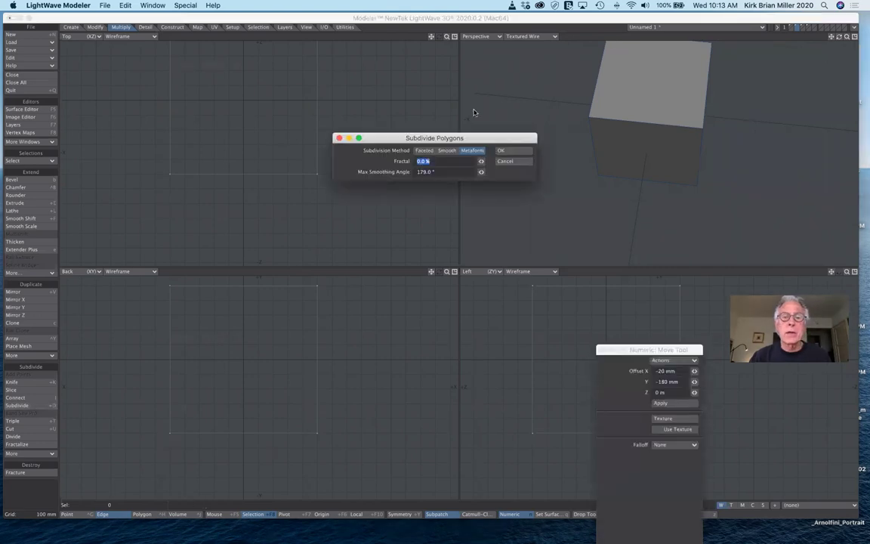
click(425, 151)
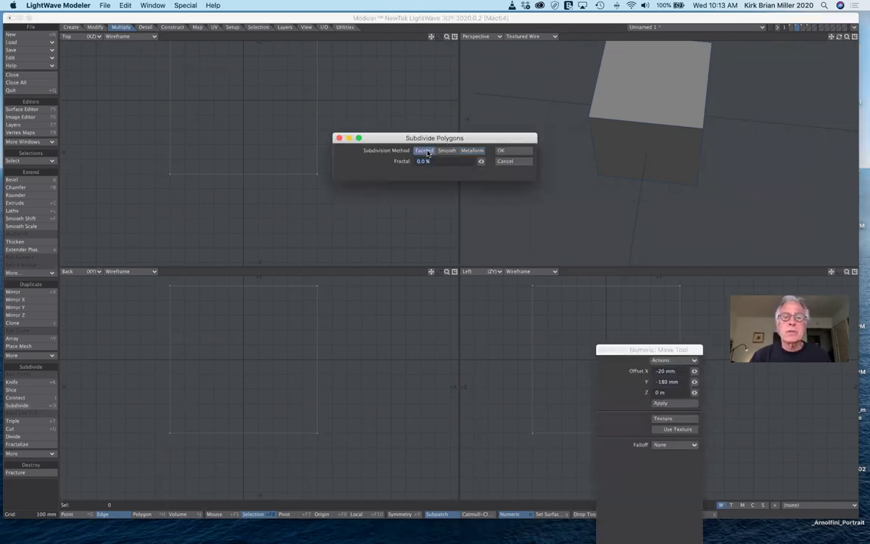
click(501, 150)
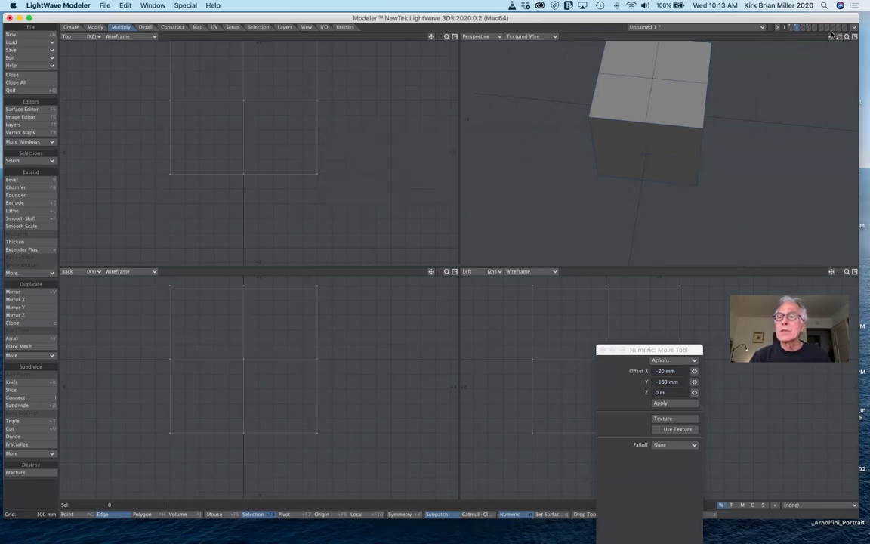
mouse_move(839, 36)
mouse_down()
mouse_move(827, 11)
mouse_move(810, 27)
mouse_move(834, 29)
mouse_up()
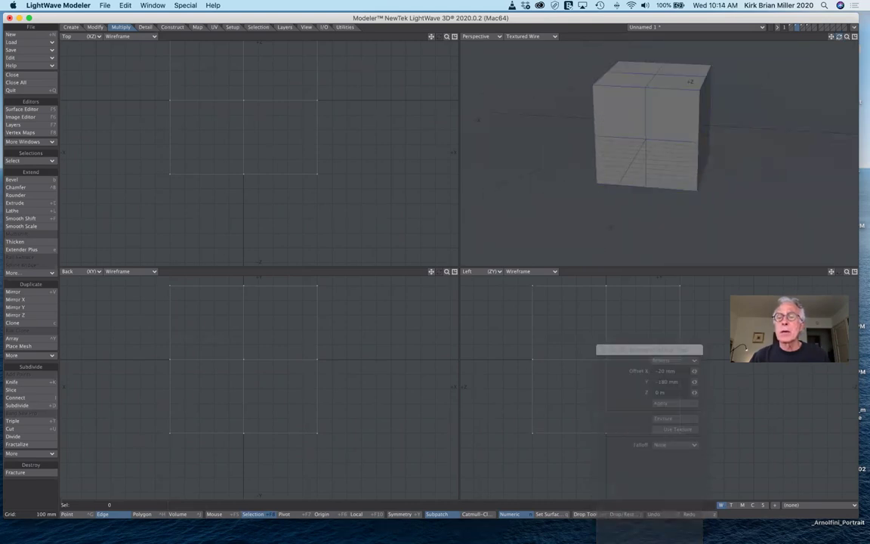
alt+drag(690, 81, 687, 83)
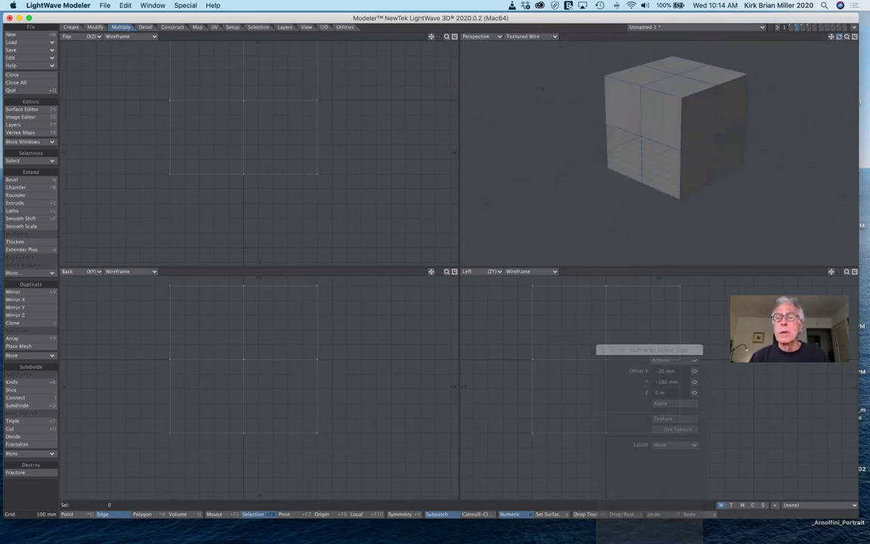
Subdivide the cube a second time with the Faceted method, convert it to a subpatch surface, and inspect its tighter rounding
click(28, 406)
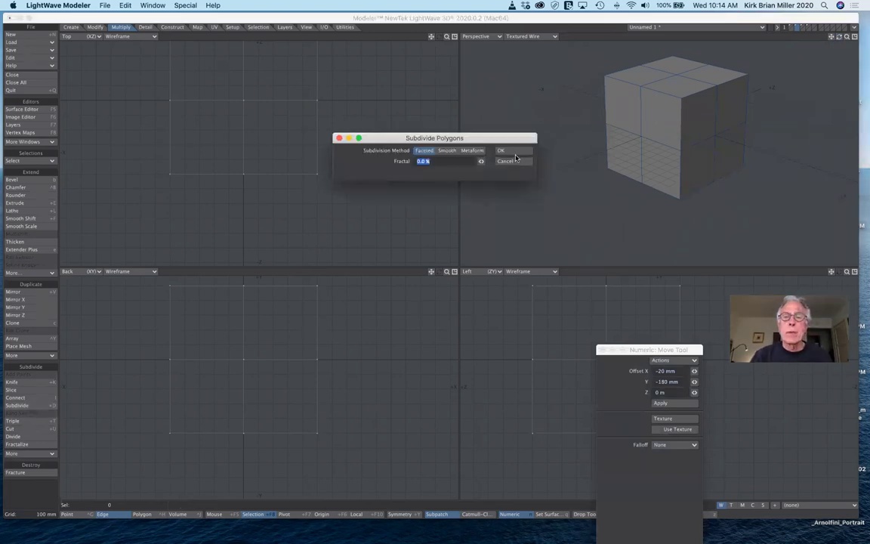
key(Return)
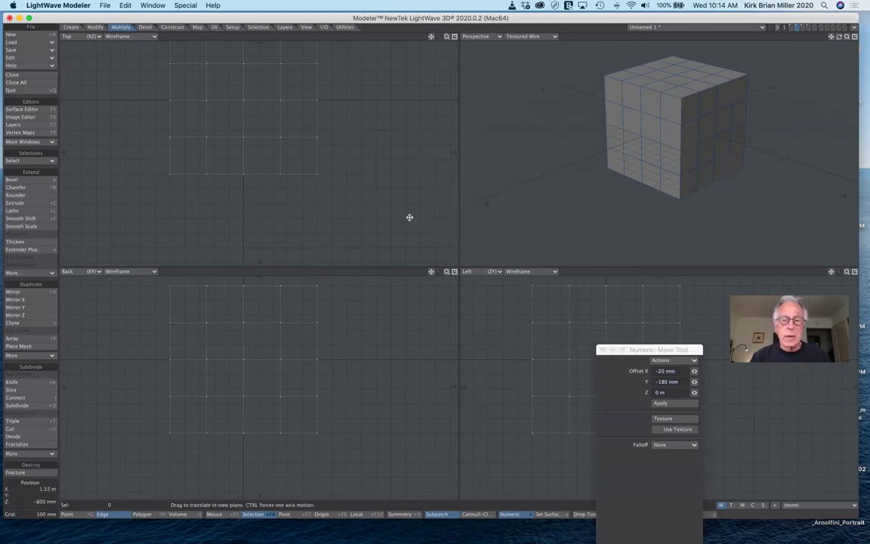
key(Tab)
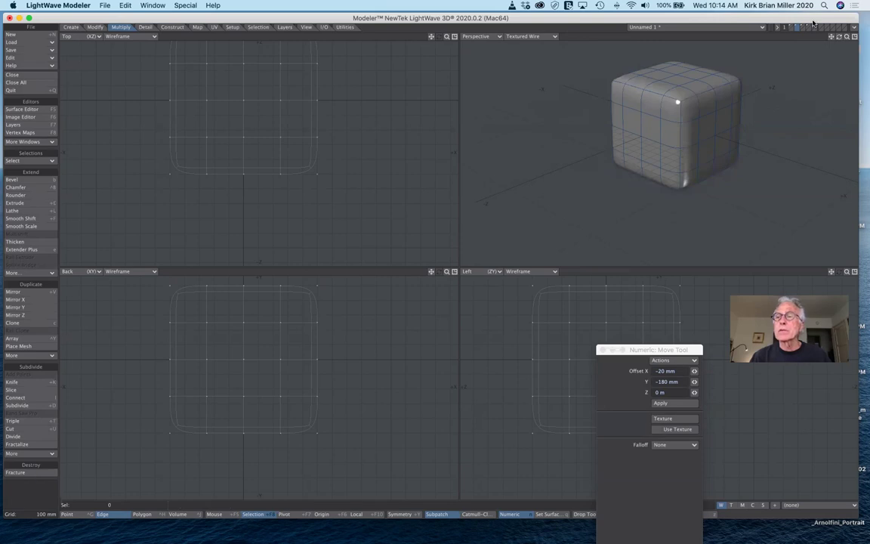
drag(839, 36, 801, 60)
alt+drag(627, 121, 678, 95)
drag(838, 36, 838, 37)
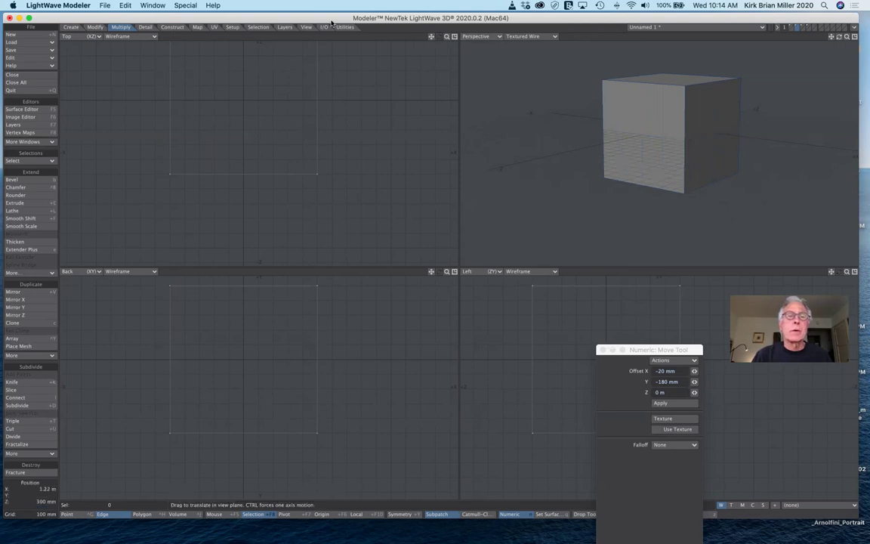
Put the sphere's layer in the foreground and the cube's layer in the background, leave the Move tool, and switch to polygon selection
click(171, 27)
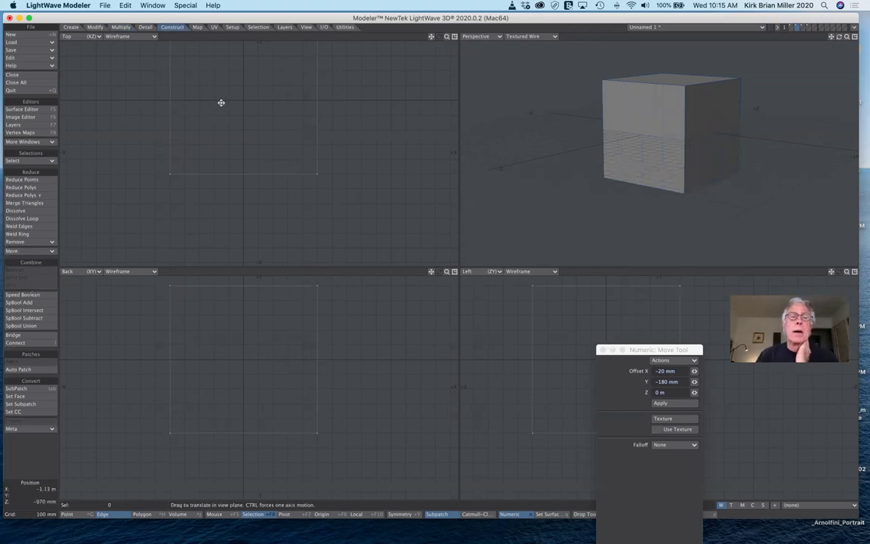
drag(431, 38, 406, 68)
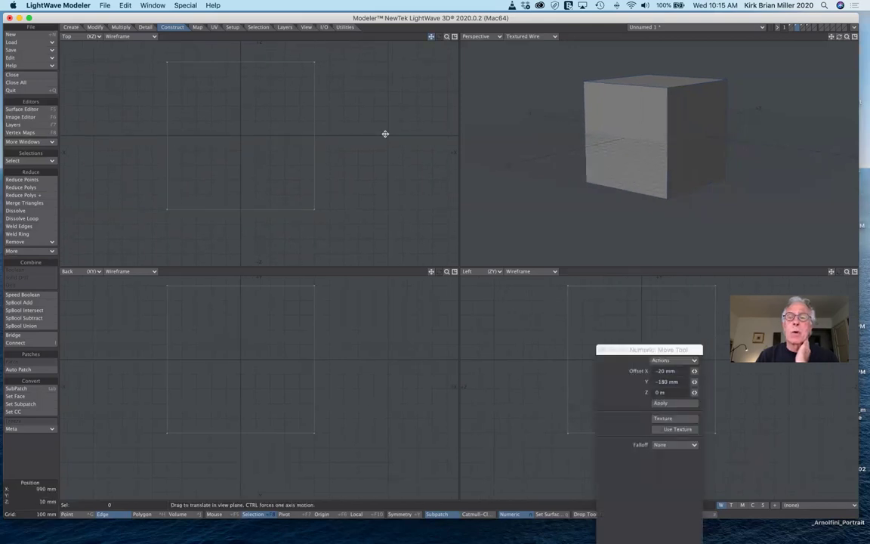
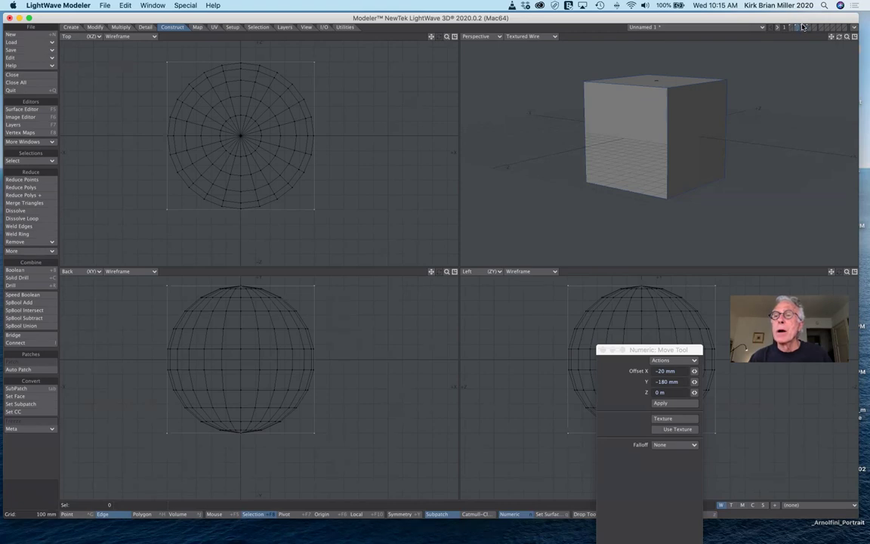
click(802, 28)
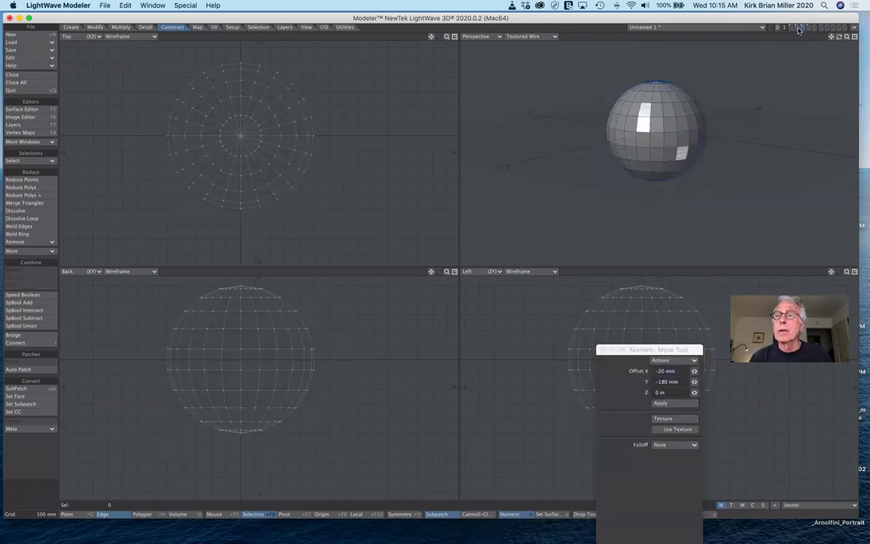
click(795, 31)
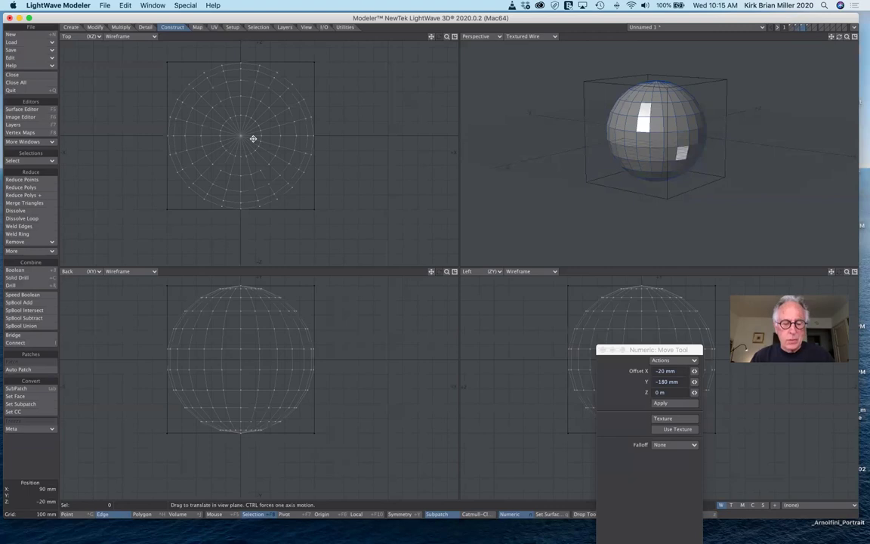
key(space)
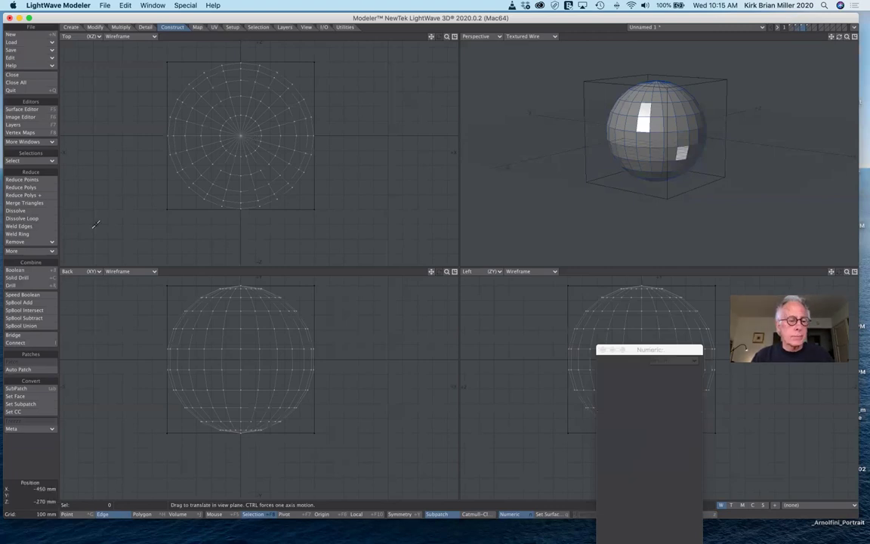
click(142, 514)
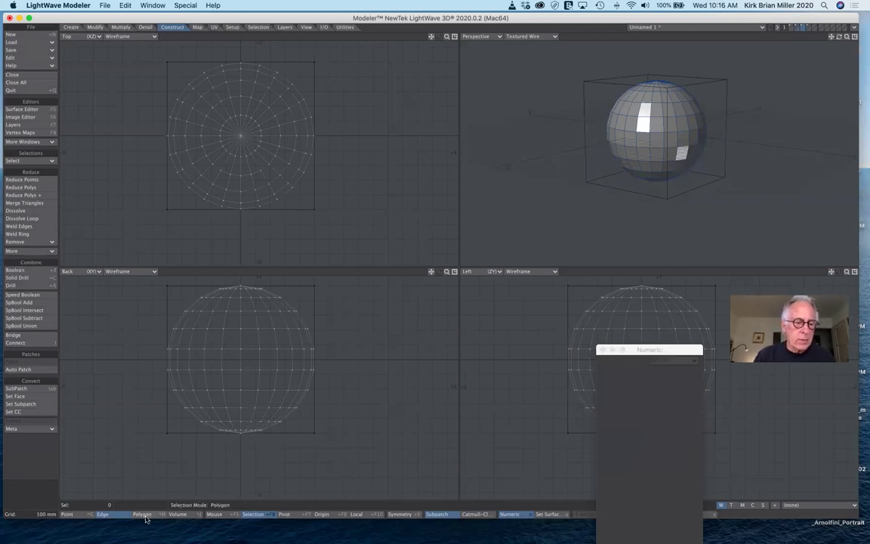
Move the whole sphere by -430 mm in X and -430 mm in Z so it overlaps the cube's corner
key(t)
drag(260, 147, 235, 151)
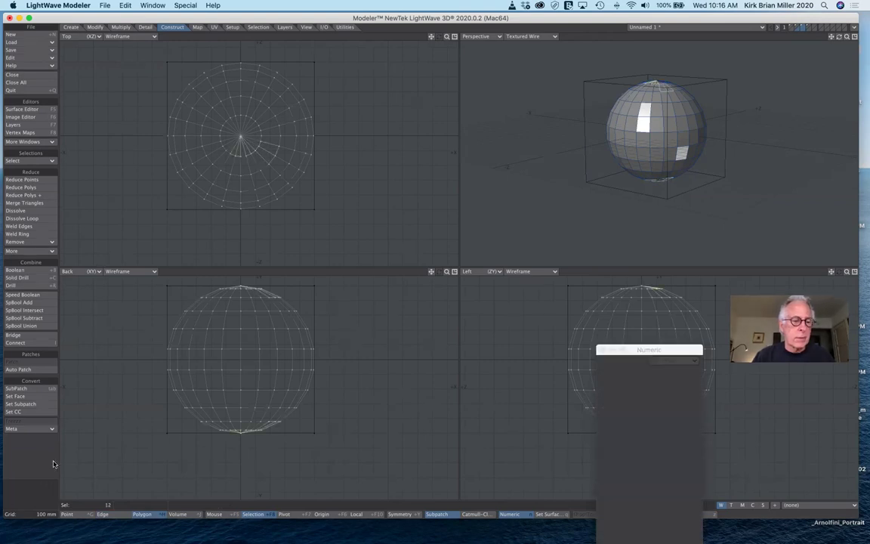
click(46, 490)
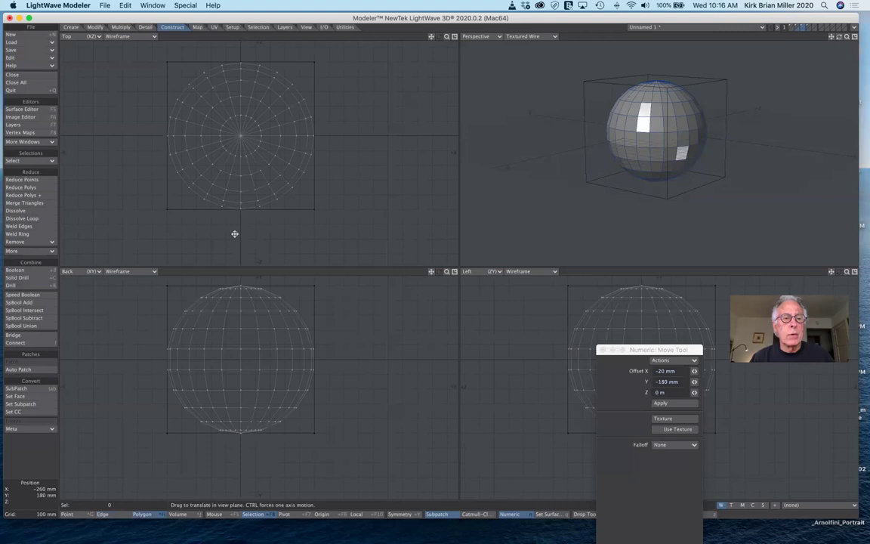
drag(244, 142, 181, 200)
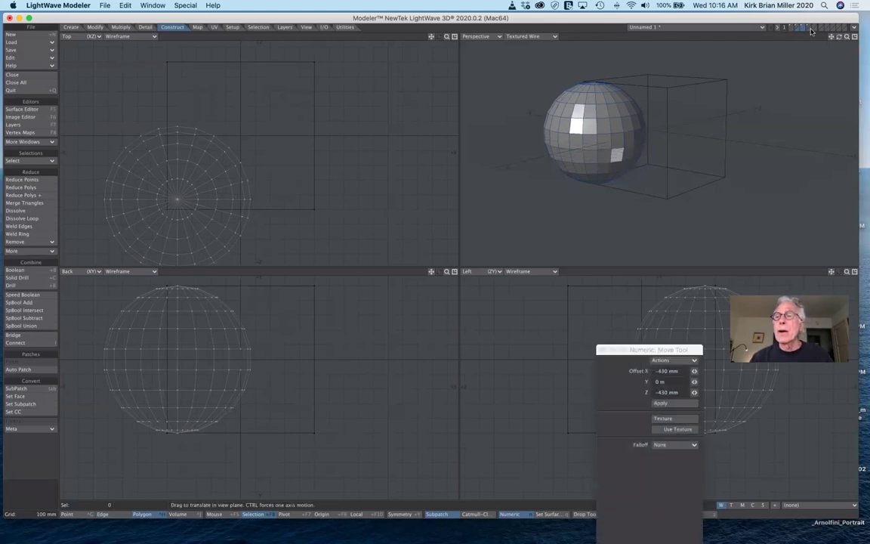
drag(837, 37, 804, 91)
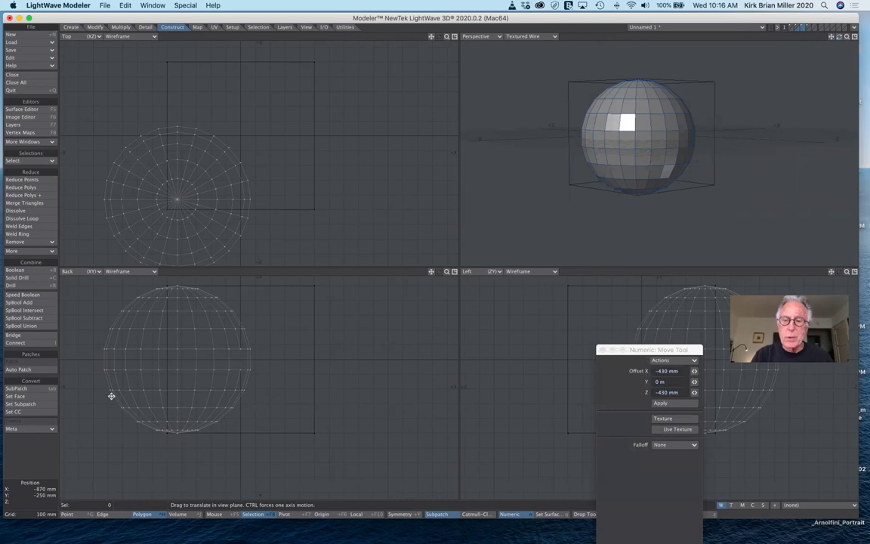
Enlarge the sphere to 116% about its own centre with the Size tool
key(shift+h)
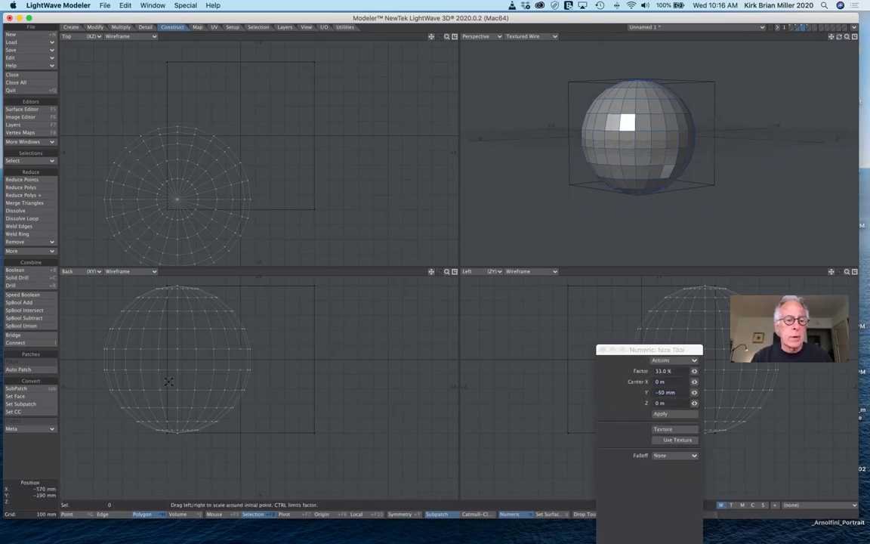
drag(170, 379, 183, 378)
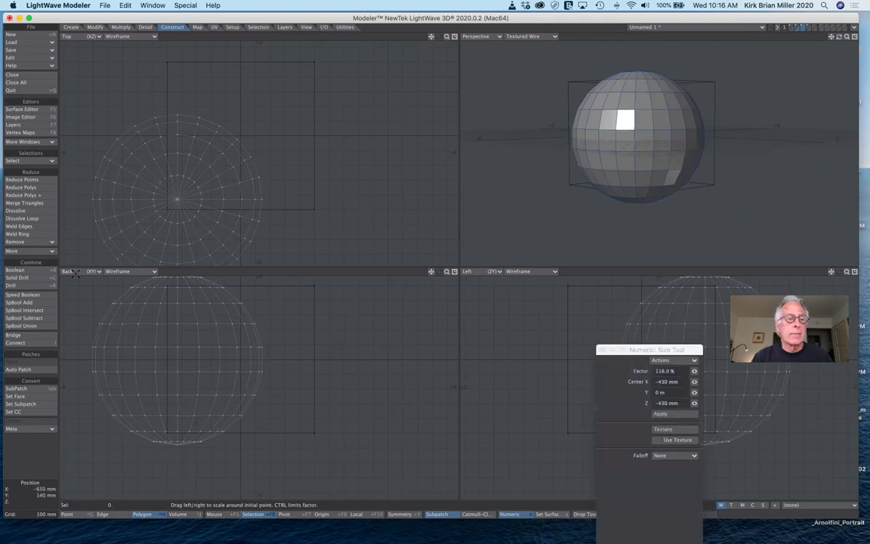
click(30, 295)
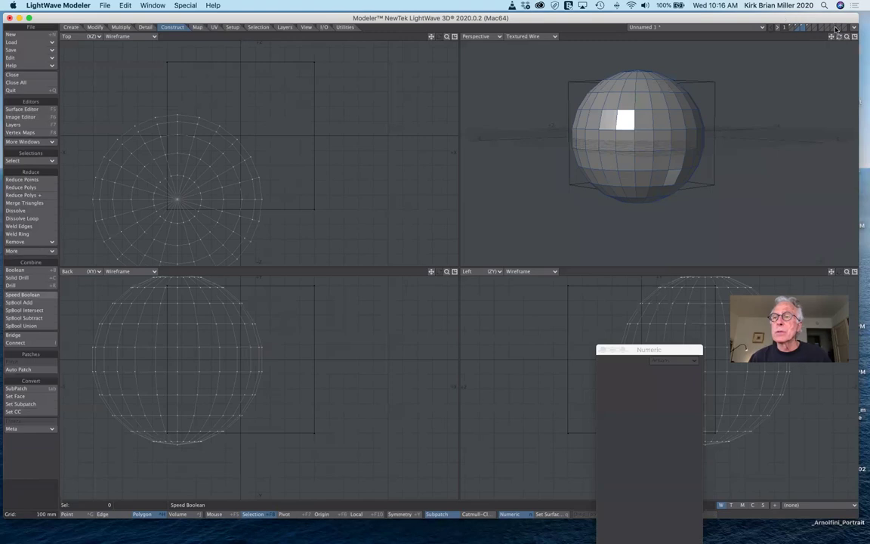
drag(839, 36, 668, 101)
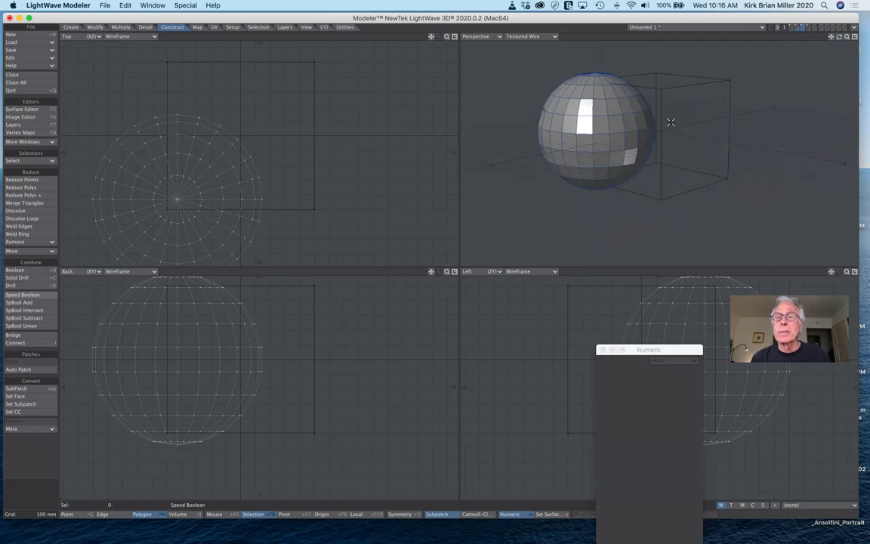
Subtract the background cube from the sphere with a Boolean operation, then clear the background layer and inspect the cut
drag(837, 37, 837, 37)
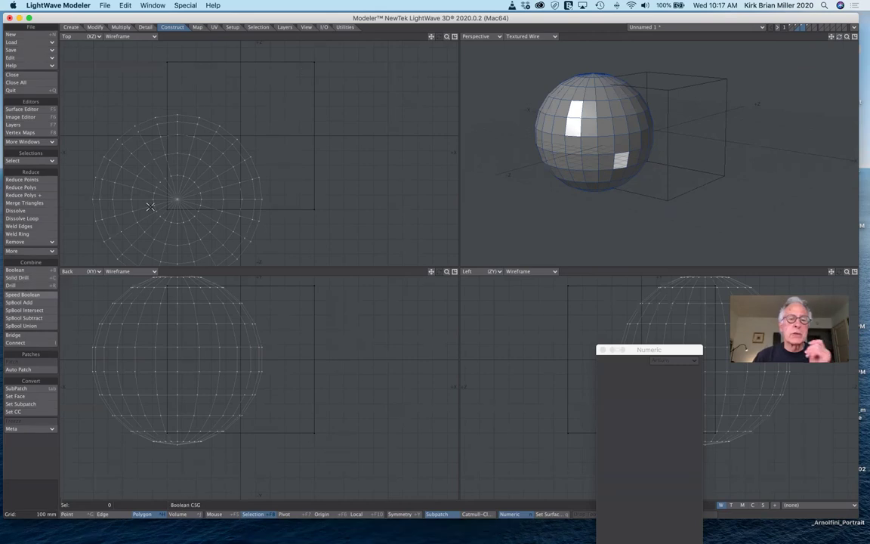
drag(431, 36, 443, 3)
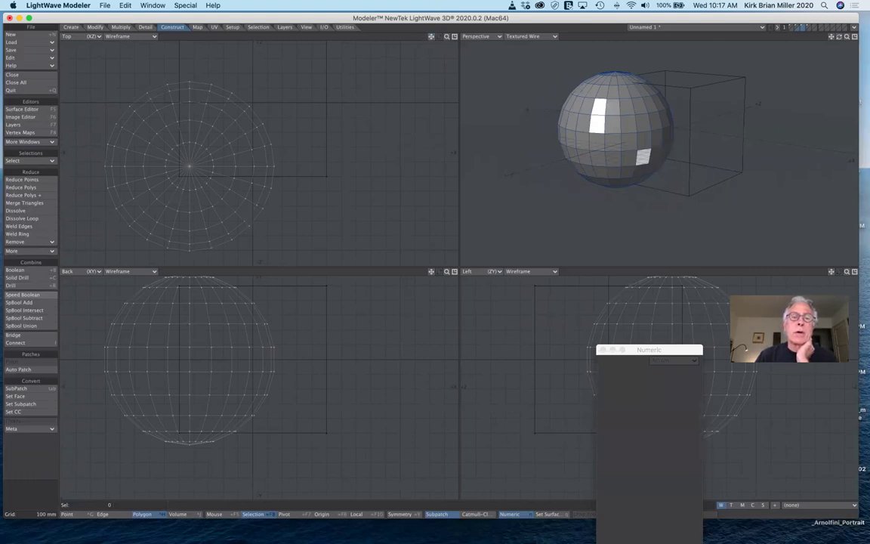
drag(431, 36, 434, 58)
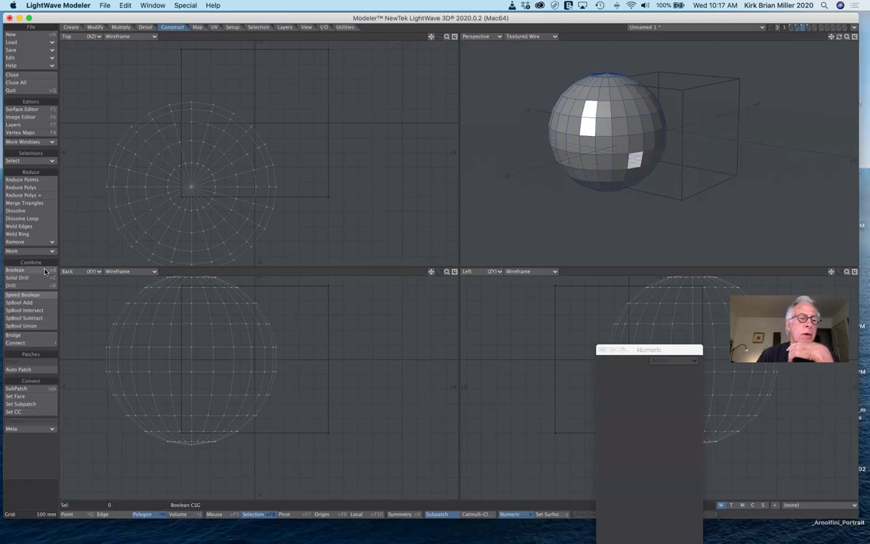
key(shift+b)
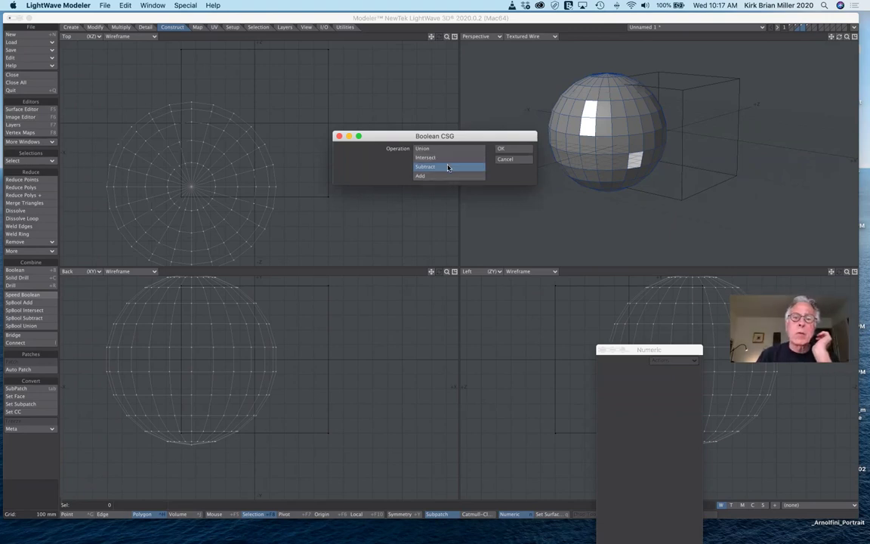
click(511, 150)
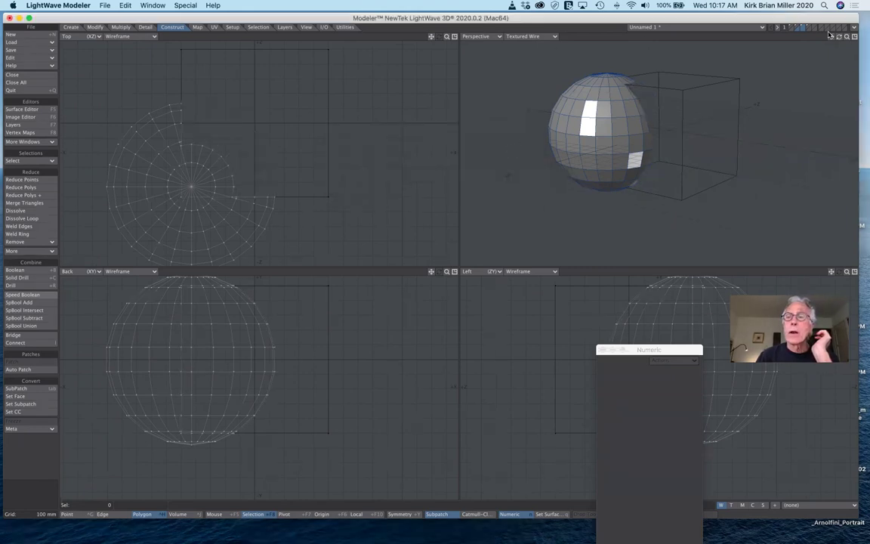
drag(839, 36, 869, 19)
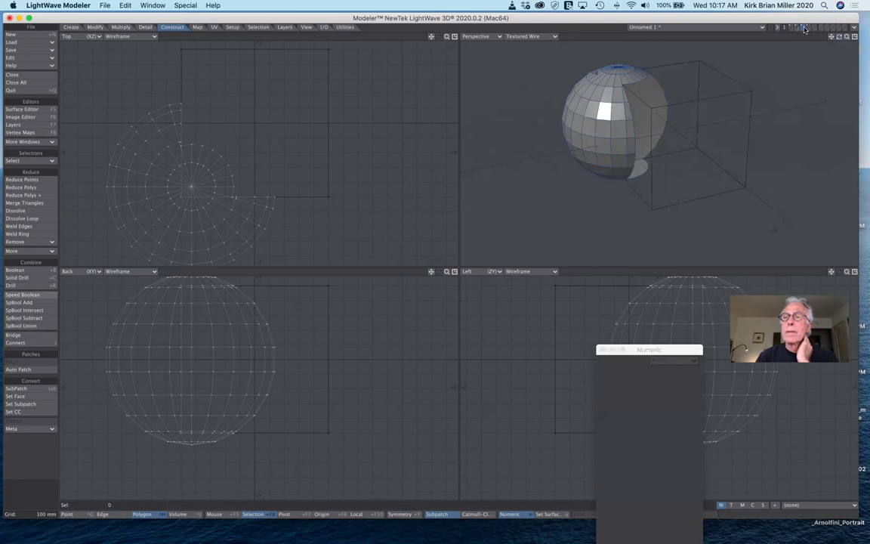
click(803, 27)
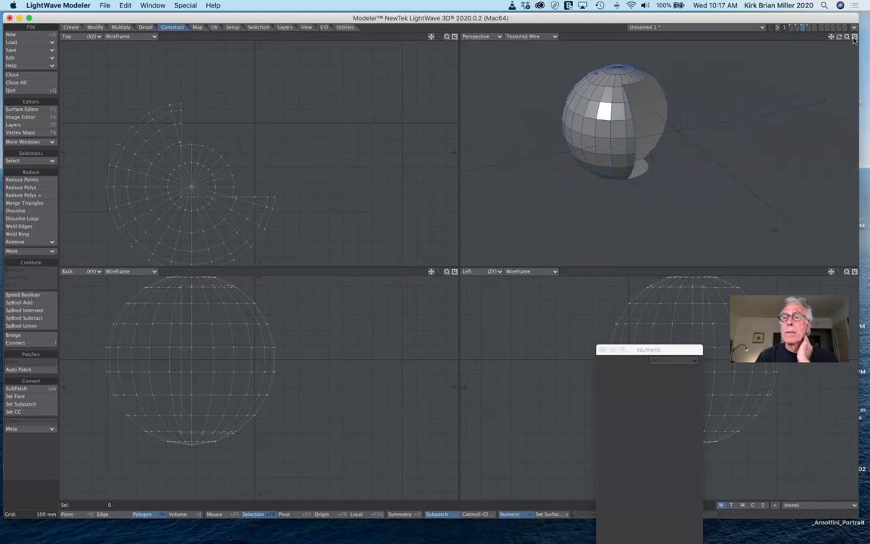
drag(839, 36, 780, 42)
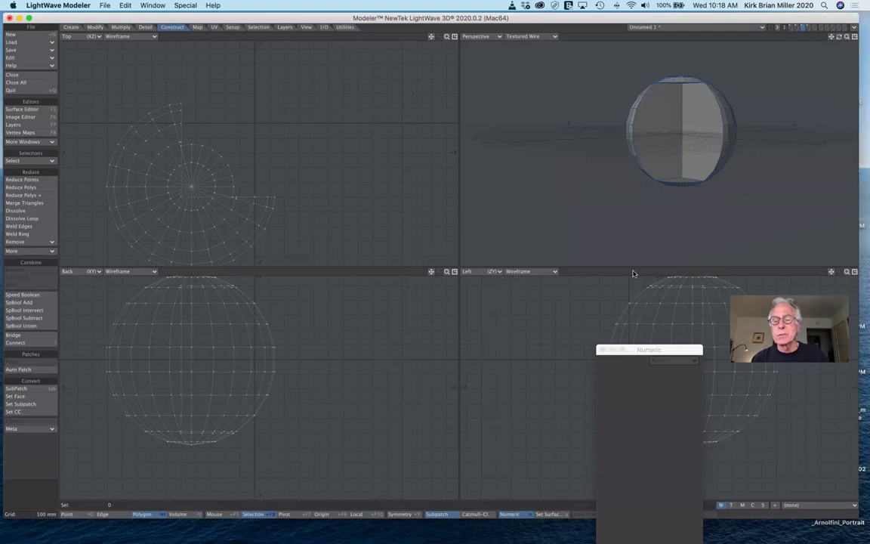
Try to convert the cut sphere to subpatches and inspect its faces
mouse_move(656, 349)
mouse_down()
mouse_move(499, 315)
mouse_move(463, 188)
mouse_up()
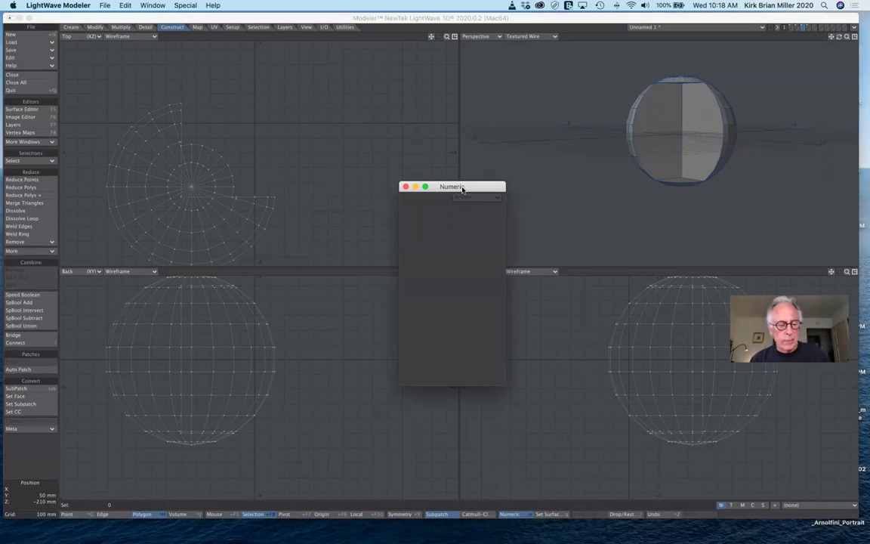
key(Tab)
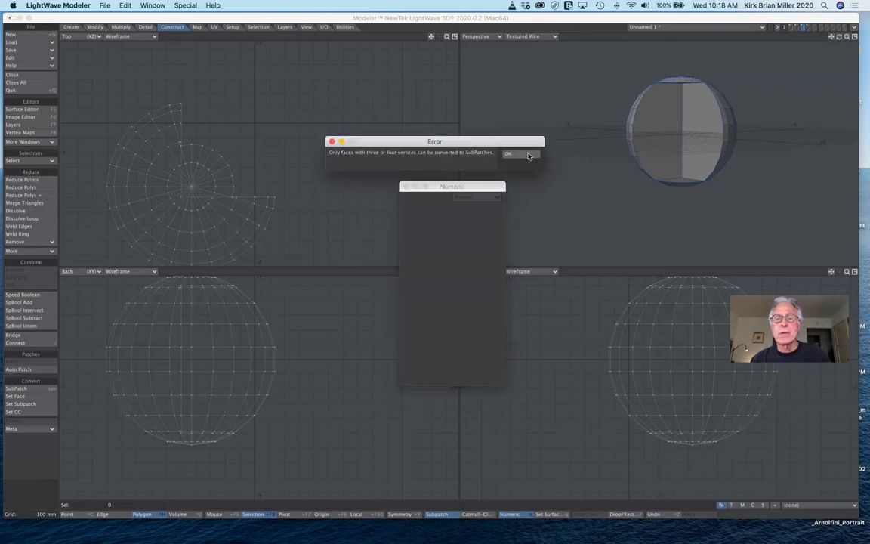
click(529, 155)
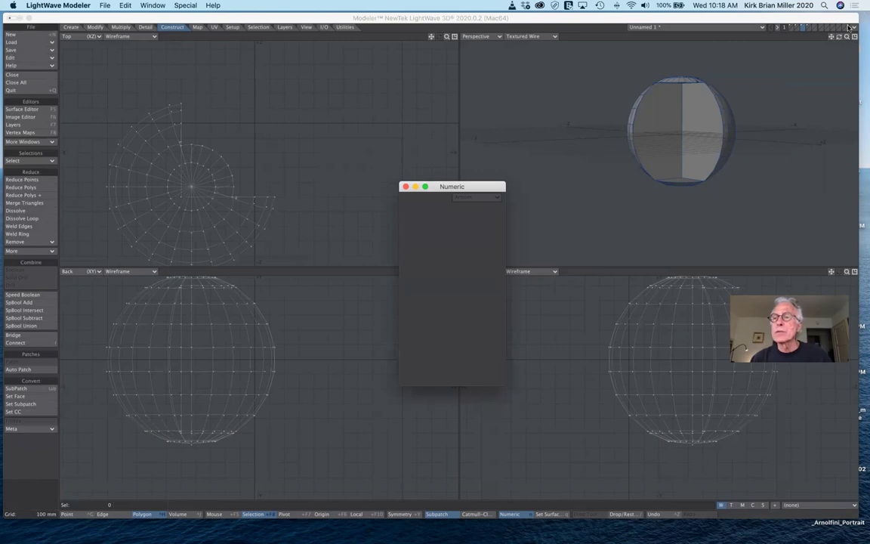
mouse_move(839, 37)
mouse_down()
mouse_move(843, 102)
mouse_move(839, 37)
mouse_up()
key(Tab)
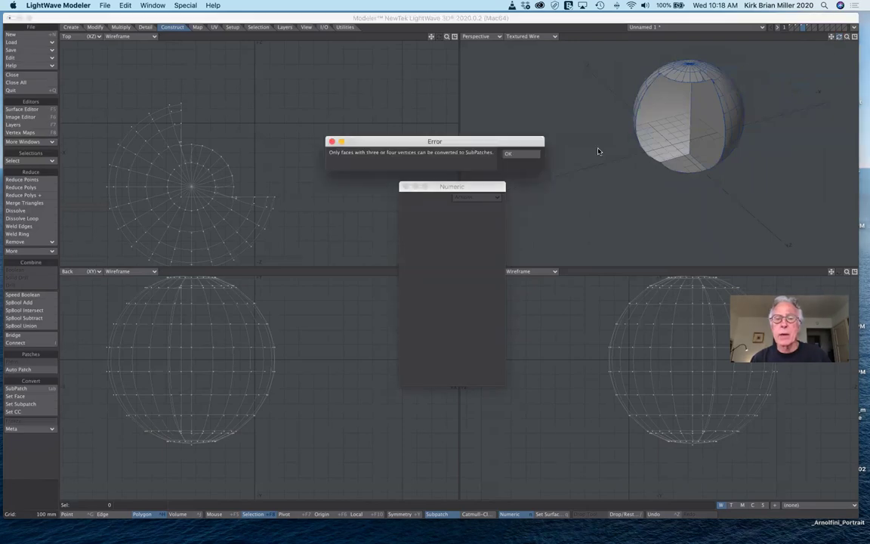
click(514, 156)
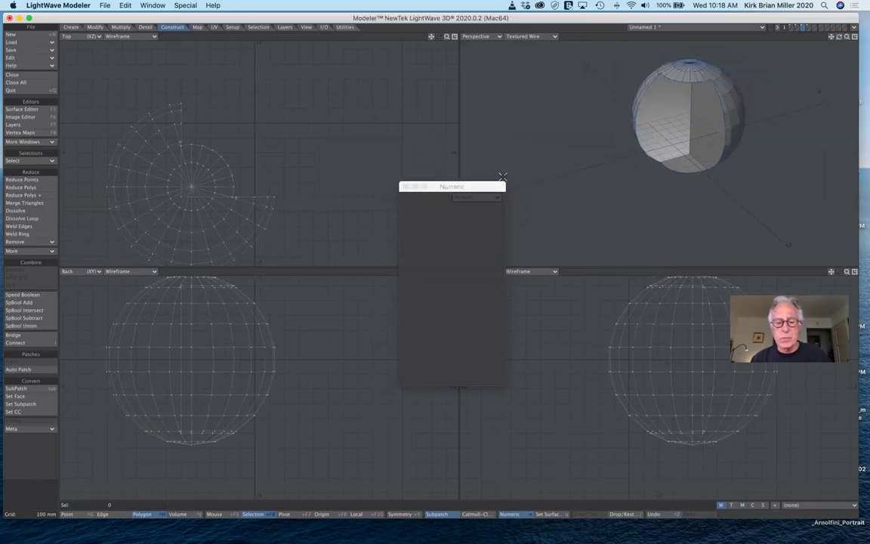
Switch the subdivision type to Catmull-Clark, smooth the cut sphere to inspect its surface, and turn the smoothing off
click(477, 516)
key(Tab)
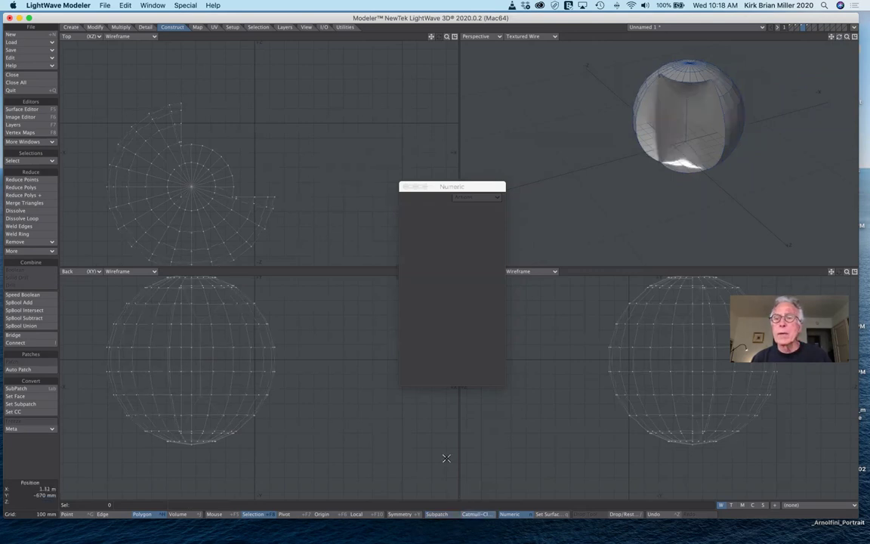
drag(840, 39, 813, 48)
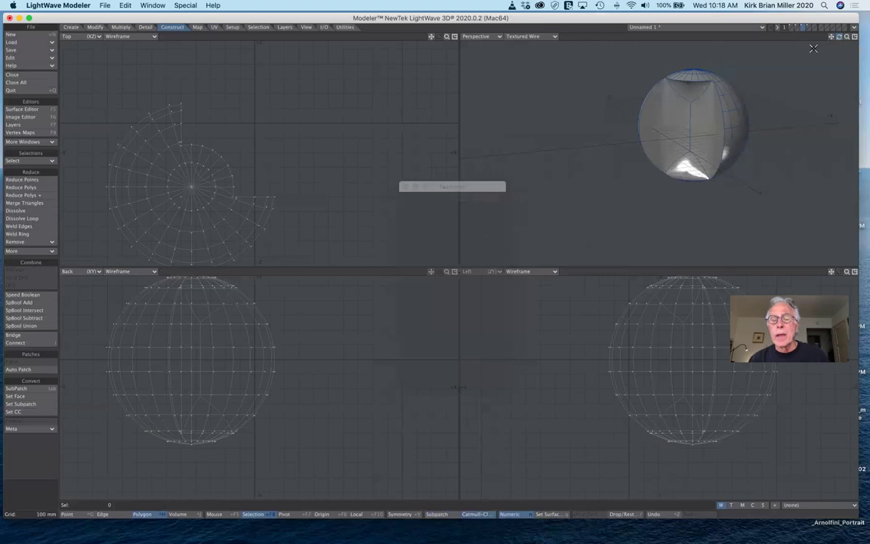
key(Tab)
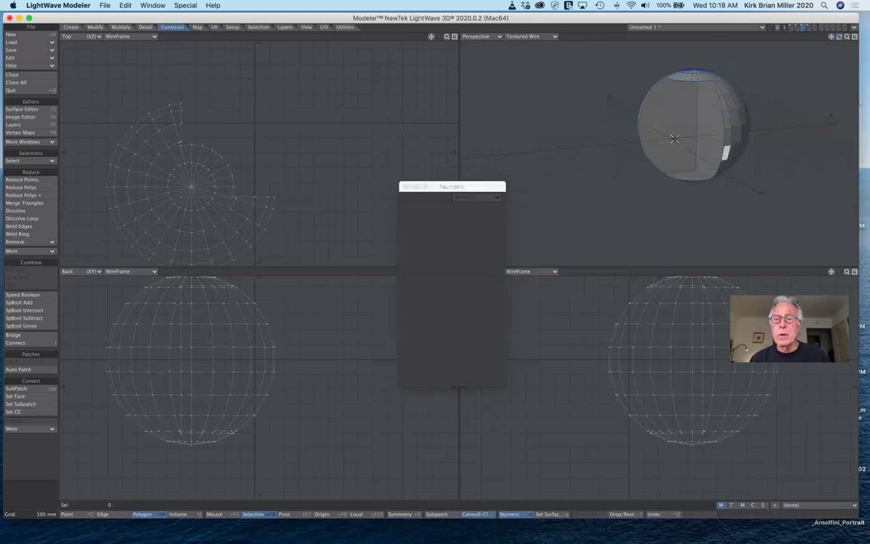
Undo the smoothing conversions and the Boolean subtraction to restore the complete sphere
click(251, 515)
drag(439, 186, 455, 231)
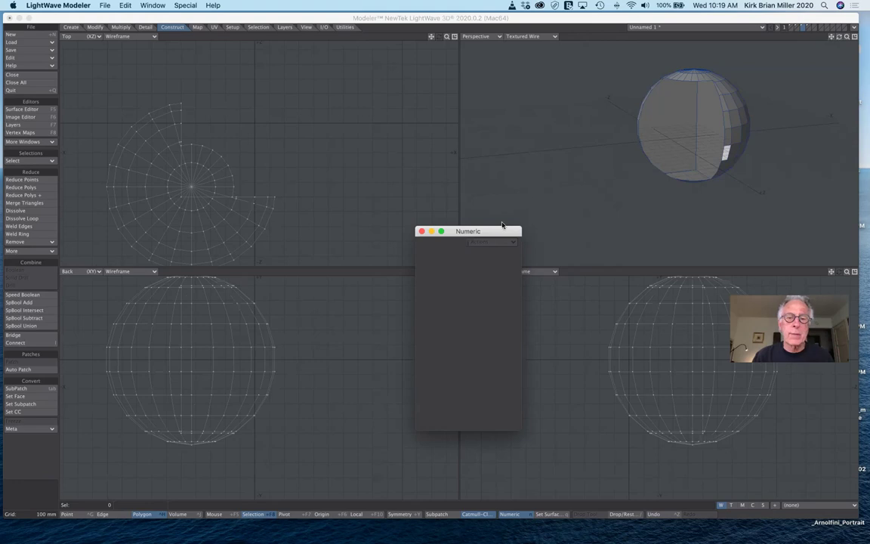
key(Tab)
key(super+z)
key(super+z)
key(super+z)
key(super+z)
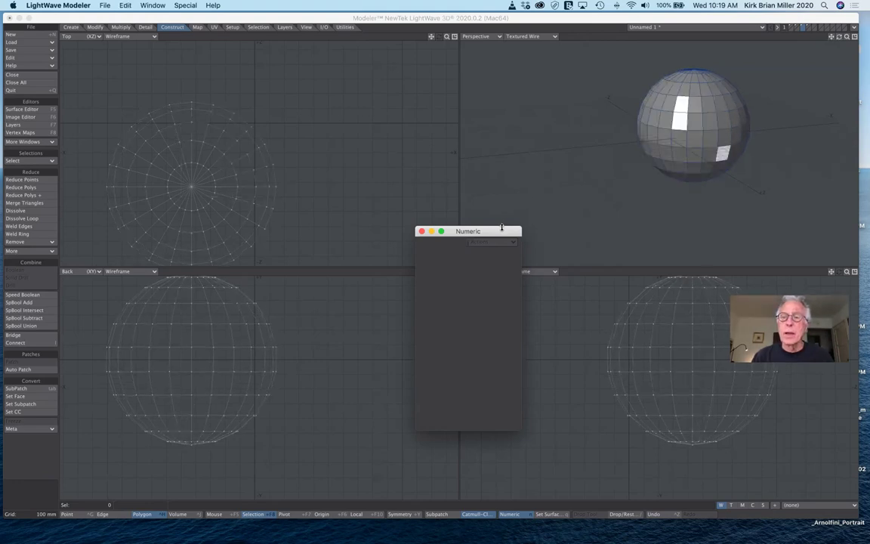
Put the cube's layer in the foreground and the sphere's layer in the background
click(806, 27)
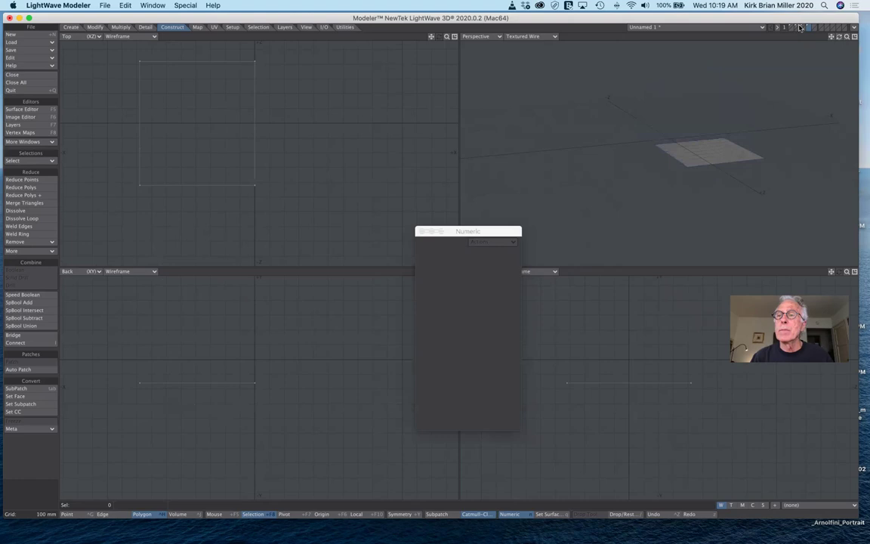
click(797, 28)
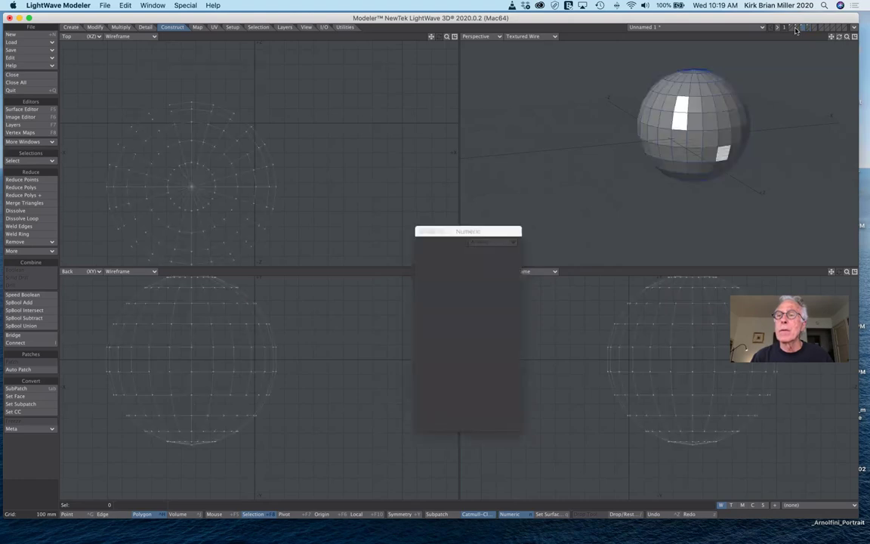
click(796, 26)
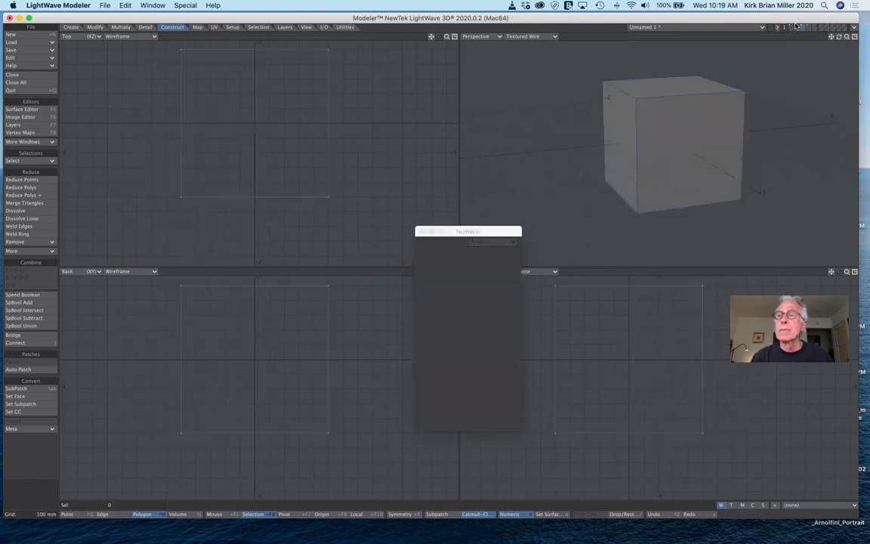
click(805, 30)
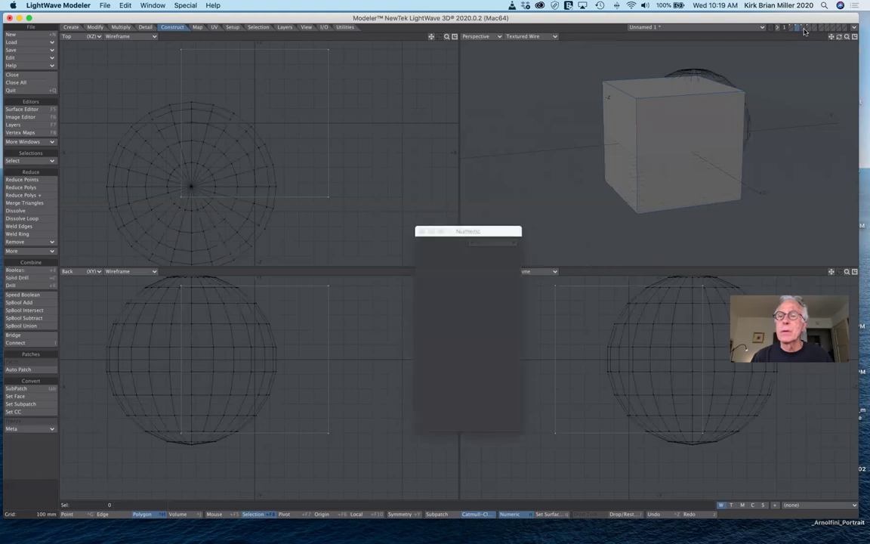
mouse_move(839, 37)
mouse_down()
mouse_move(866, 40)
mouse_move(839, 39)
mouse_up()
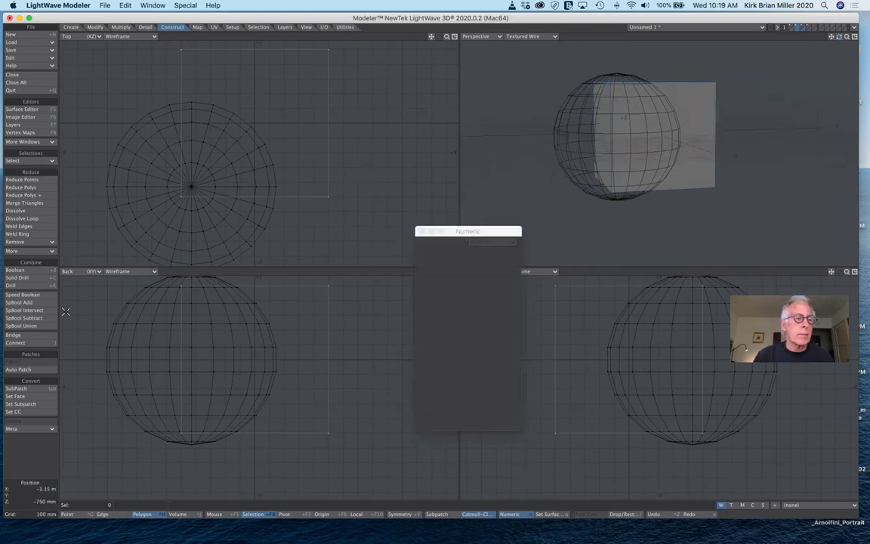
Subtract the background sphere from the cube with a Boolean operation and display only the cube's layer
click(39, 272)
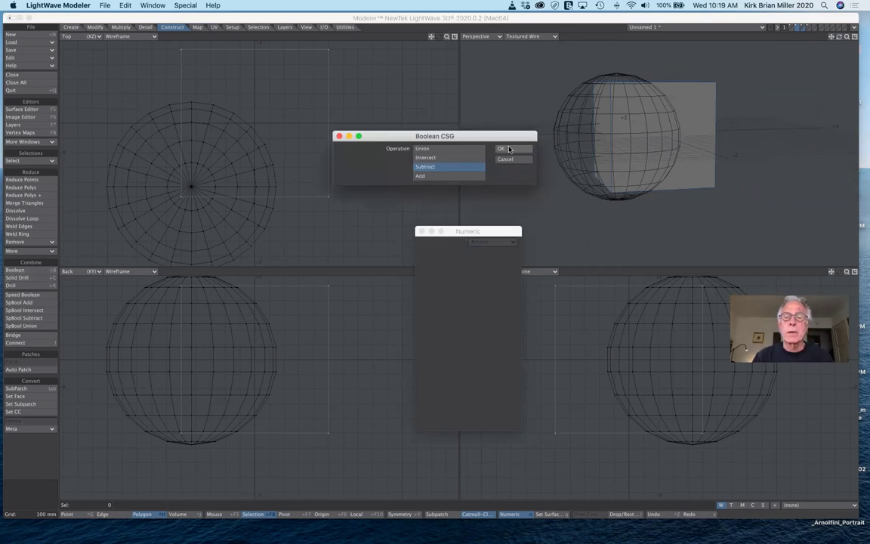
click(504, 149)
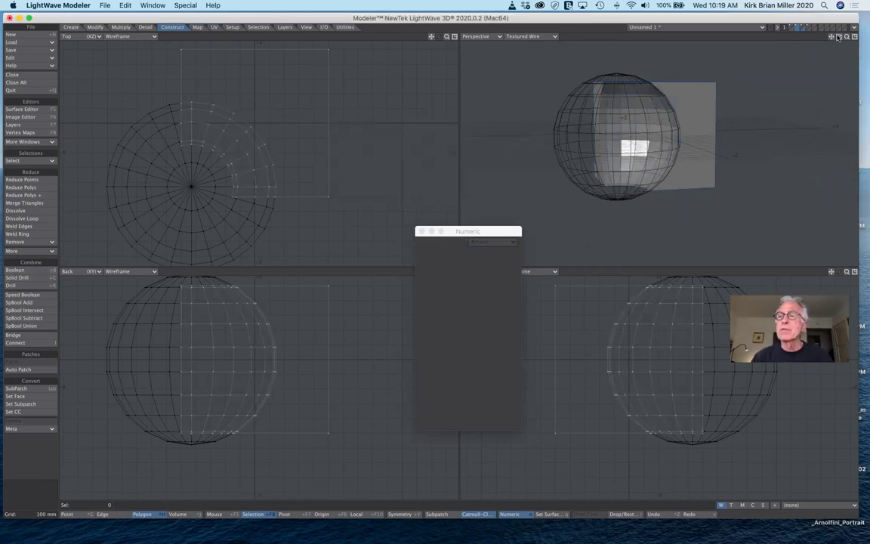
drag(839, 36, 838, 37)
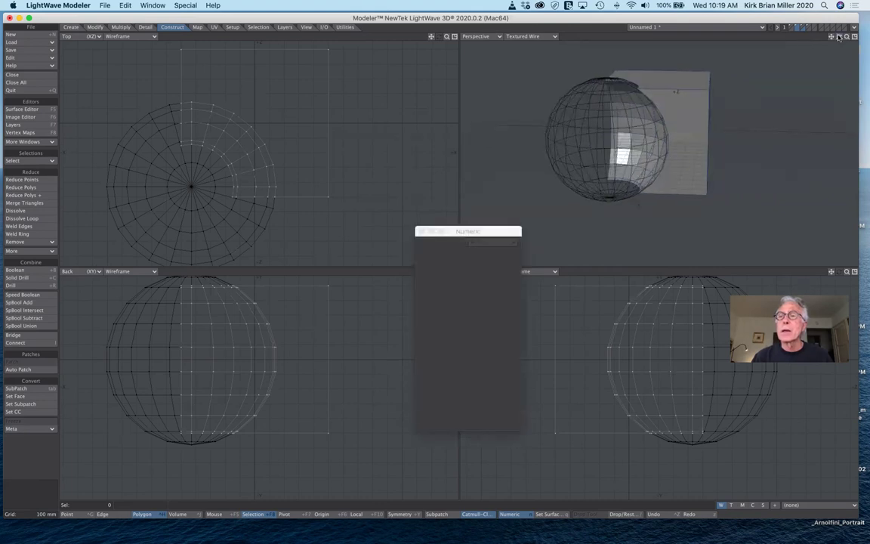
click(797, 28)
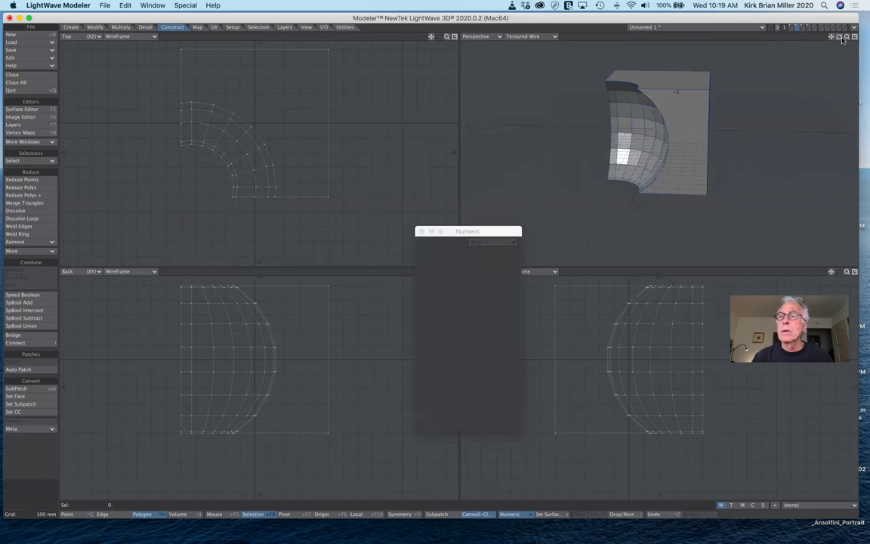
Undo the Boolean subtraction on the cube and show the sphere's layer in the background
drag(838, 36, 838, 36)
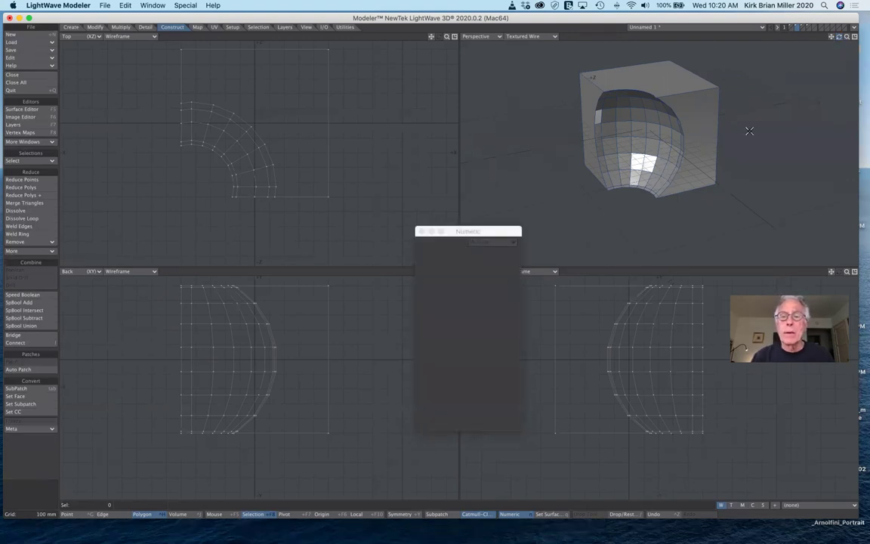
key(ctrl+z)
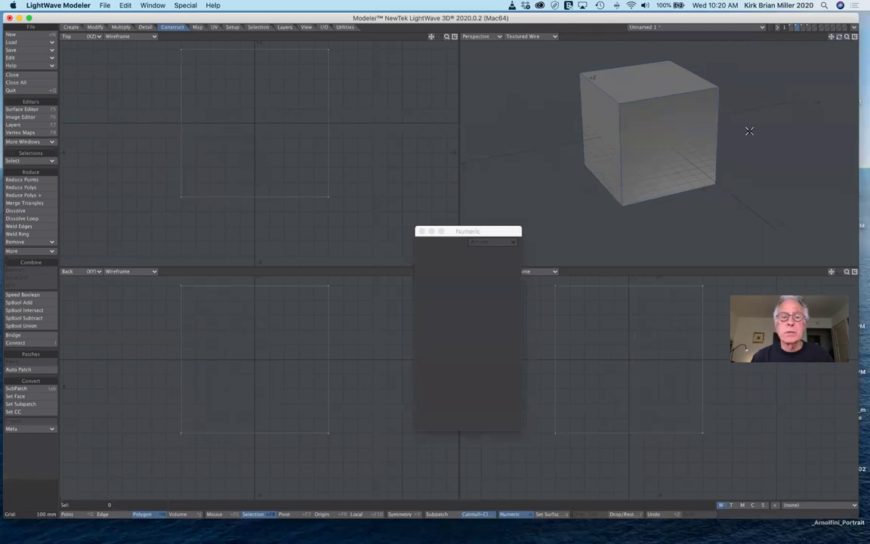
click(804, 30)
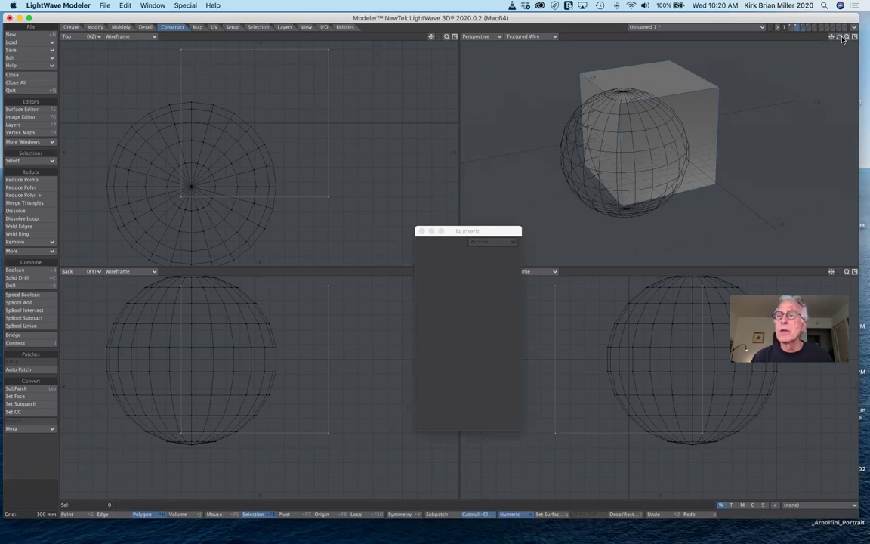
Combine the cube with the background sphere using a Boolean Union operation
drag(839, 36, 757, 36)
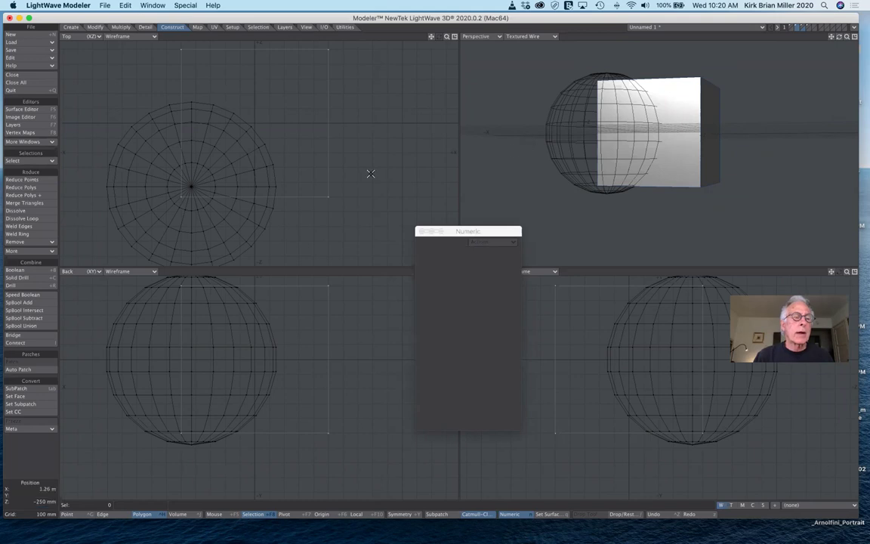
click(28, 269)
click(442, 148)
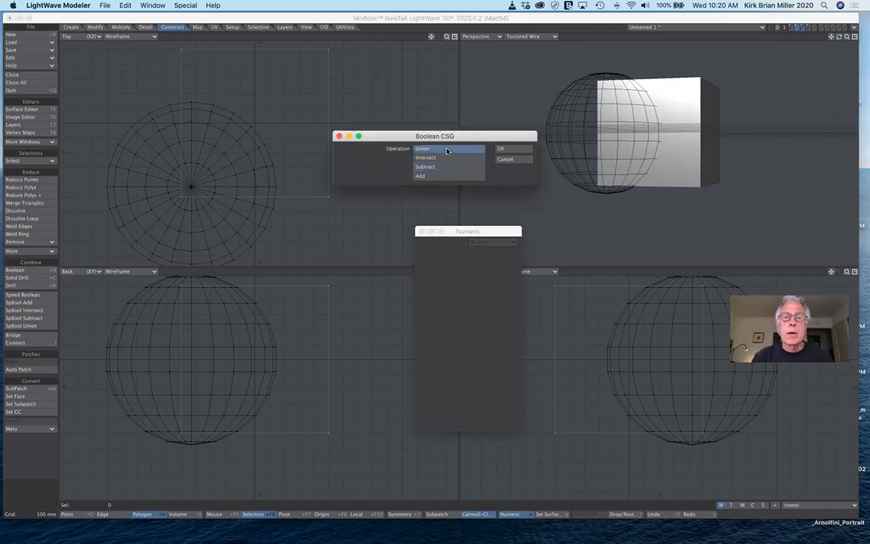
click(512, 151)
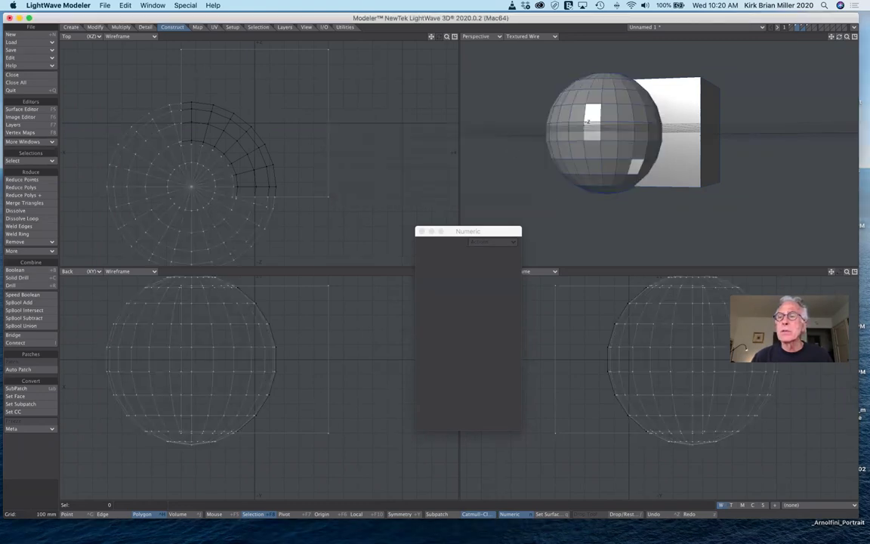
Pick a few sphere polygons on the united object, extend the selection with Select Connected, and clear it
mouse_move(839, 37)
mouse_down()
mouse_move(838, 84)
mouse_move(838, 39)
mouse_up()
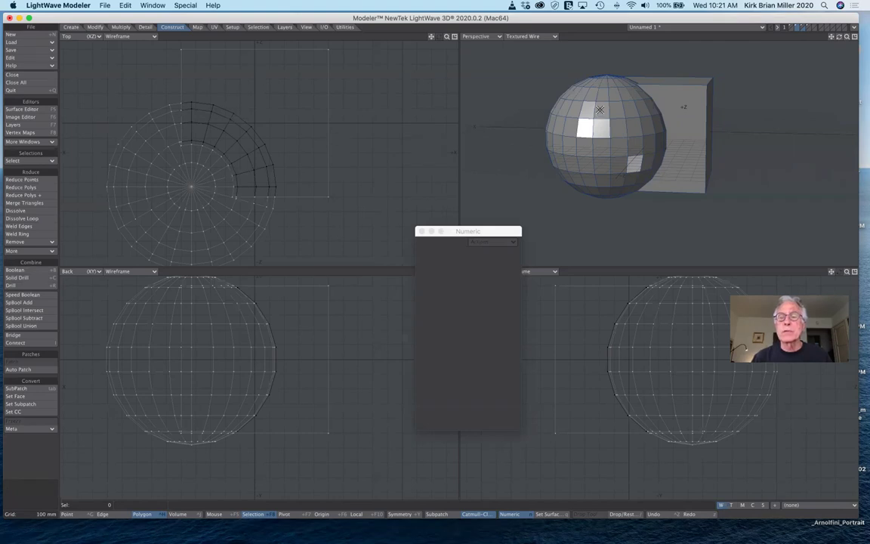
drag(599, 109, 602, 148)
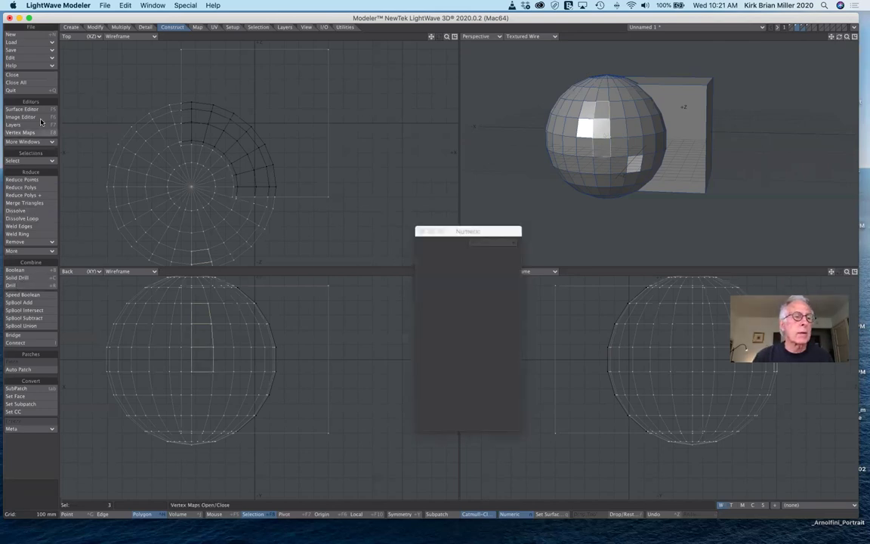
click(35, 160)
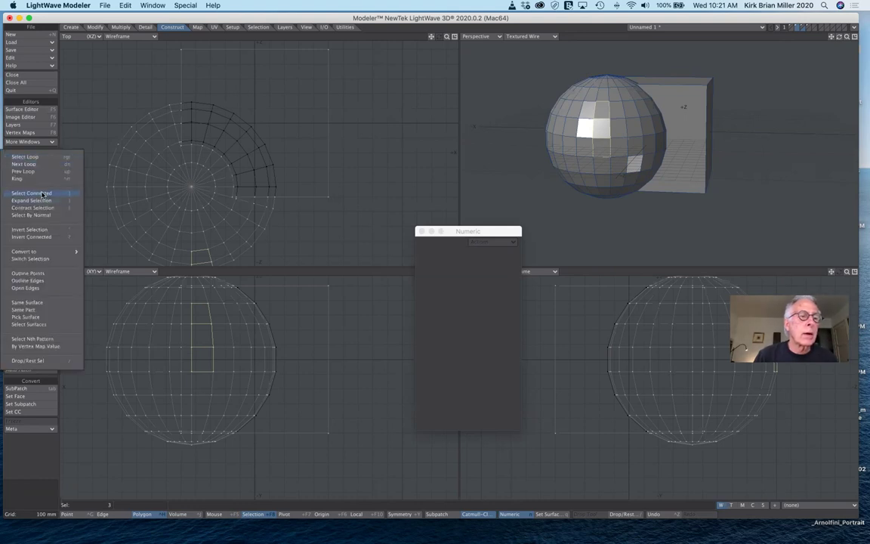
click(32, 193)
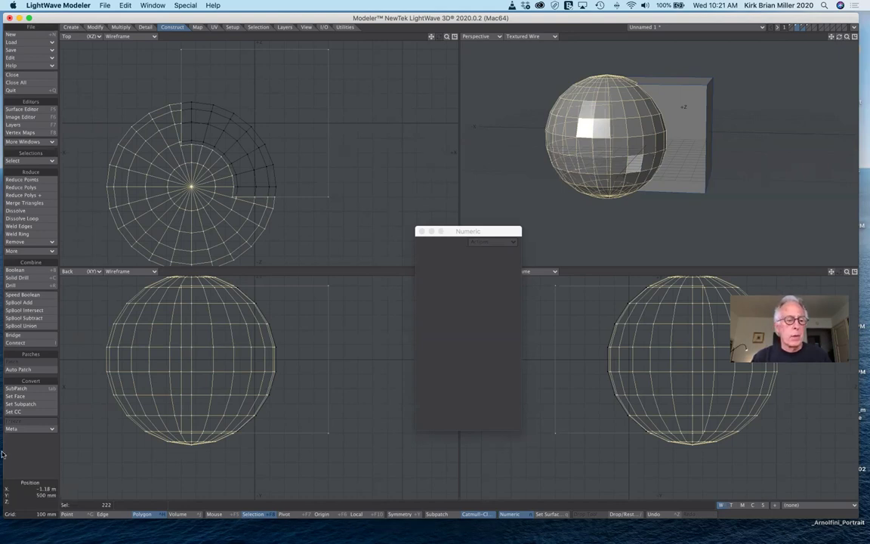
click(16, 502)
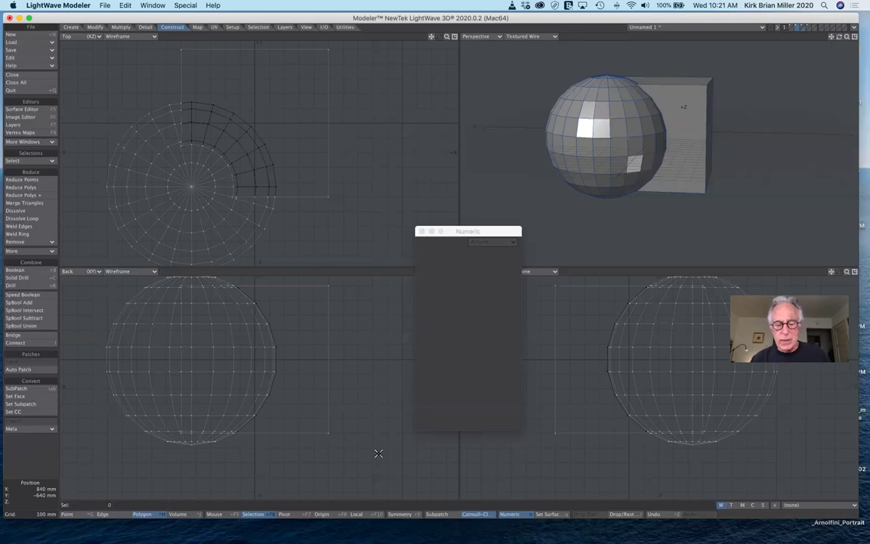
Merge the united object's points with the Automatic range and select everything connected to a few picked sphere polygons
key(m)
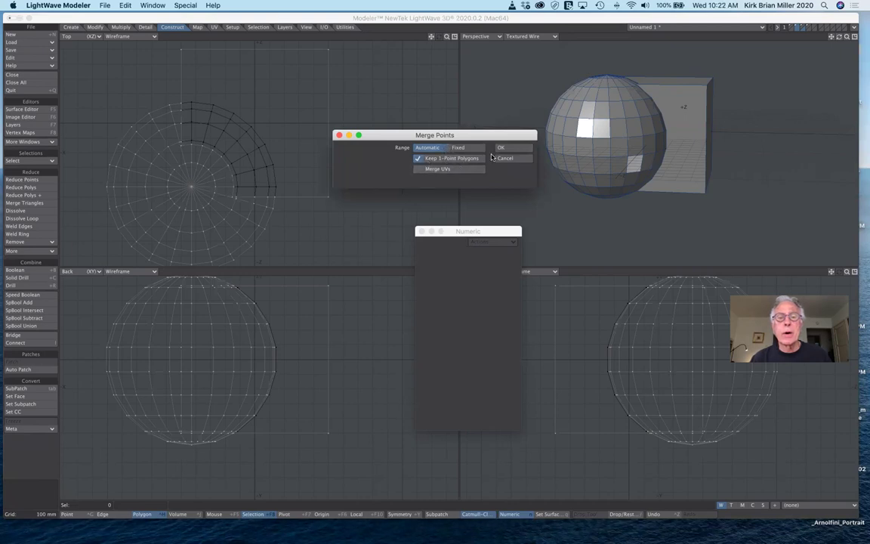
click(518, 148)
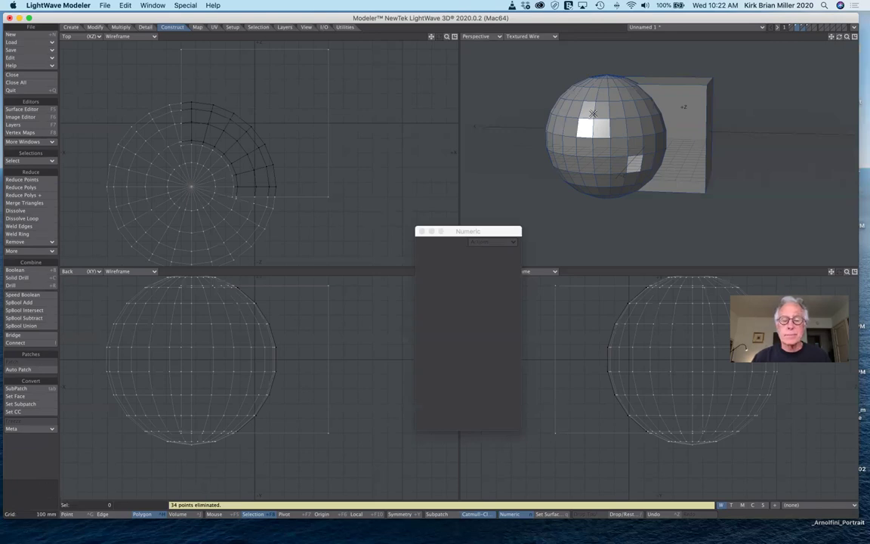
drag(593, 113, 597, 140)
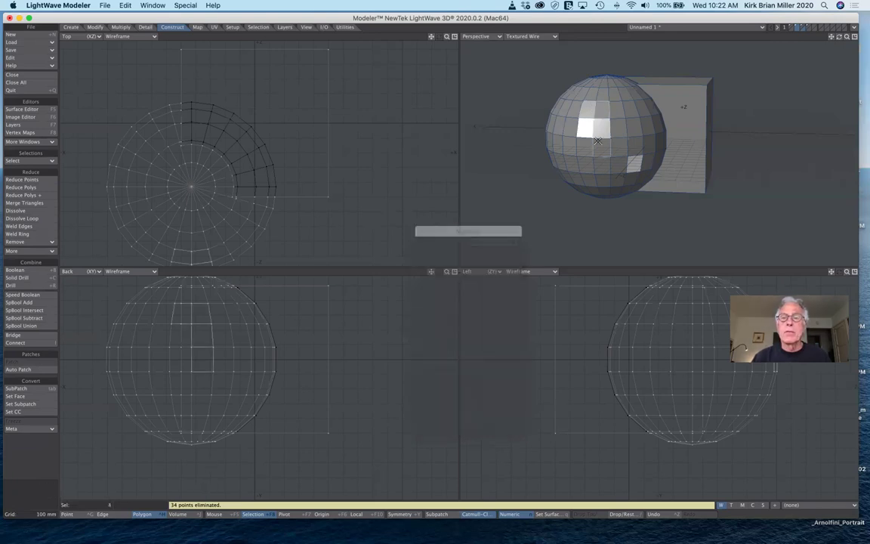
click(31, 161)
click(33, 160)
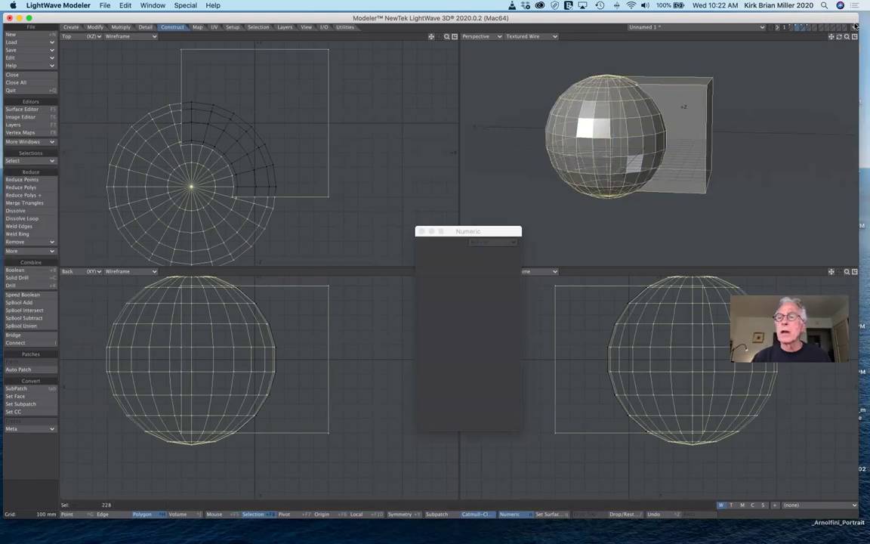
drag(838, 37, 829, 76)
drag(704, 89, 686, 96)
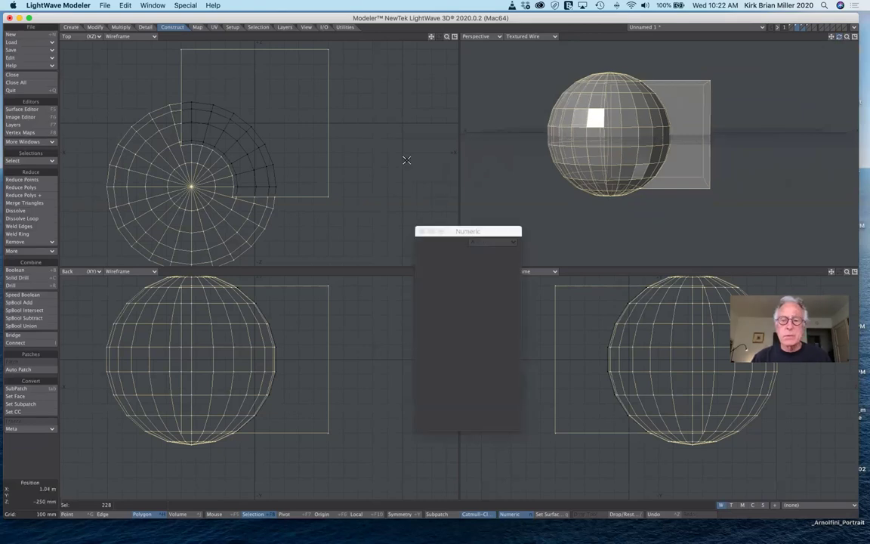
Undo the point merge, the union and the sphere's earlier moves so both shapes are centred on each other
key(super+z)
key(super+z)
key(super+z)
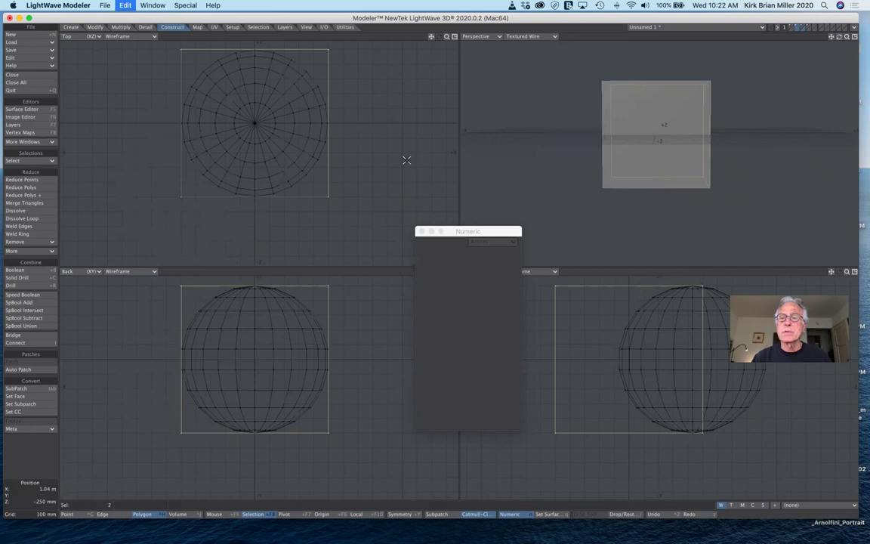
key(super+z)
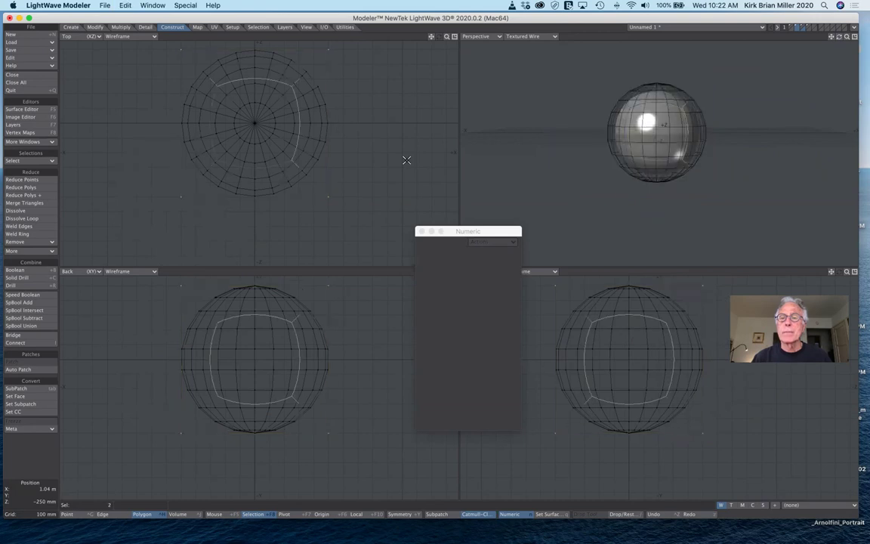
Clear the polygon selection and turn off the cube's subdivision smoothing
key(Tab)
key(Tab)
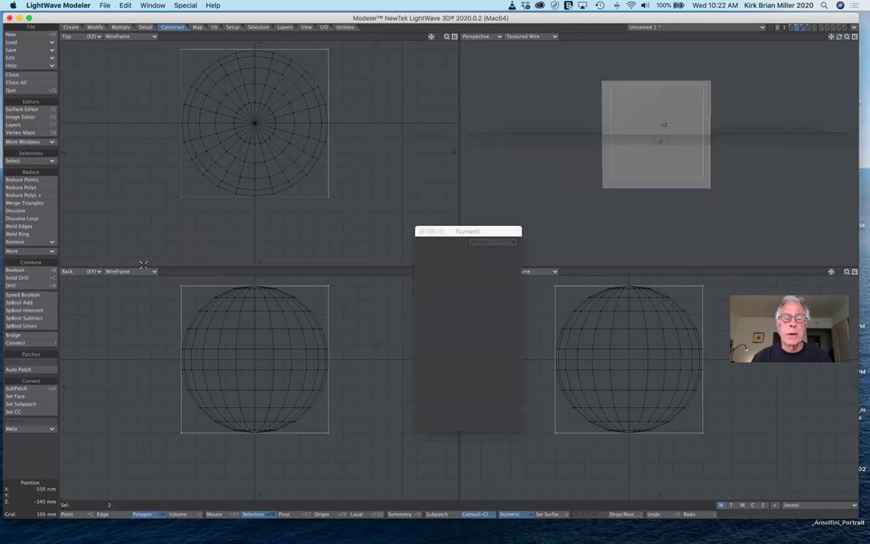
click(23, 498)
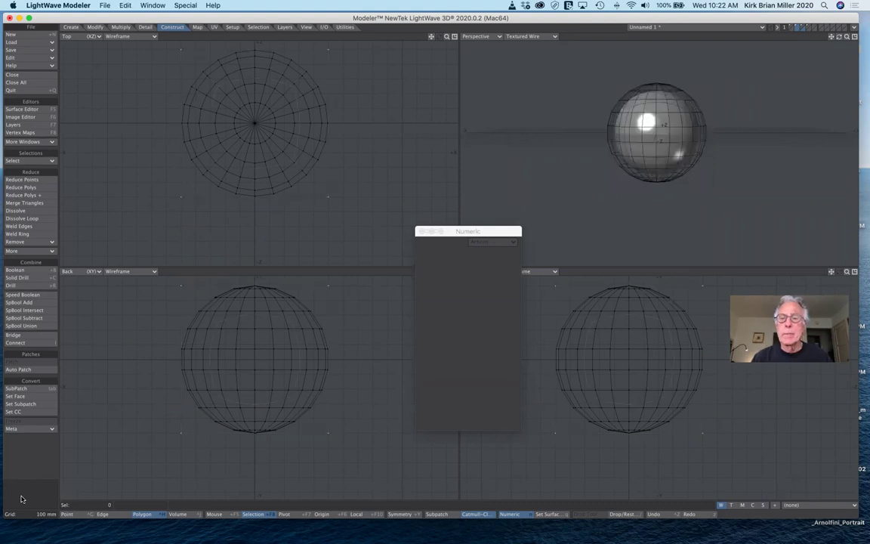
key(Tab)
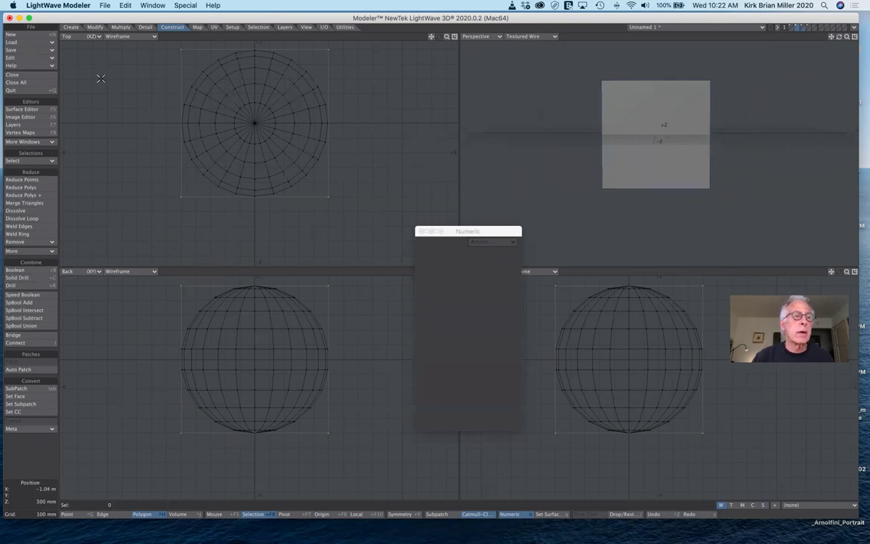
Move the cube in the Top view until one corner sits near the sphere's centre, overlapping about a quarter of the sphere
key(t)
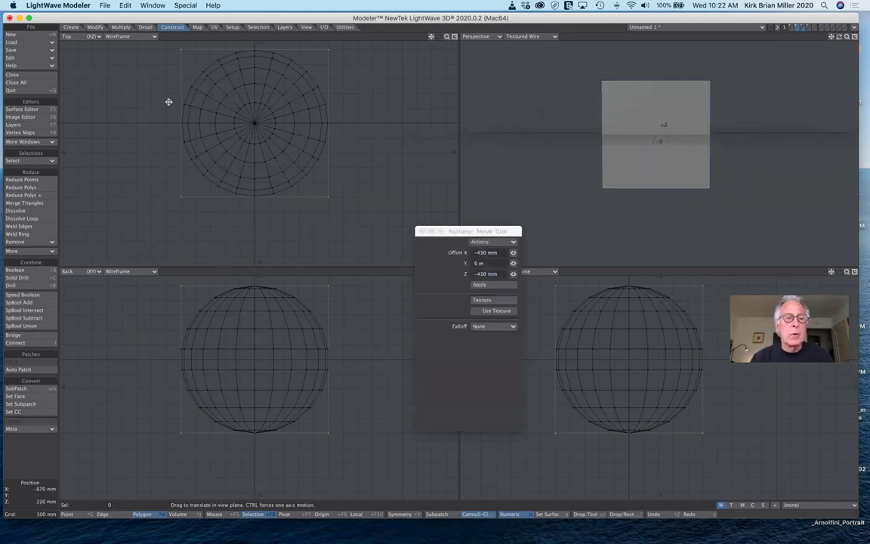
drag(227, 113, 327, 113)
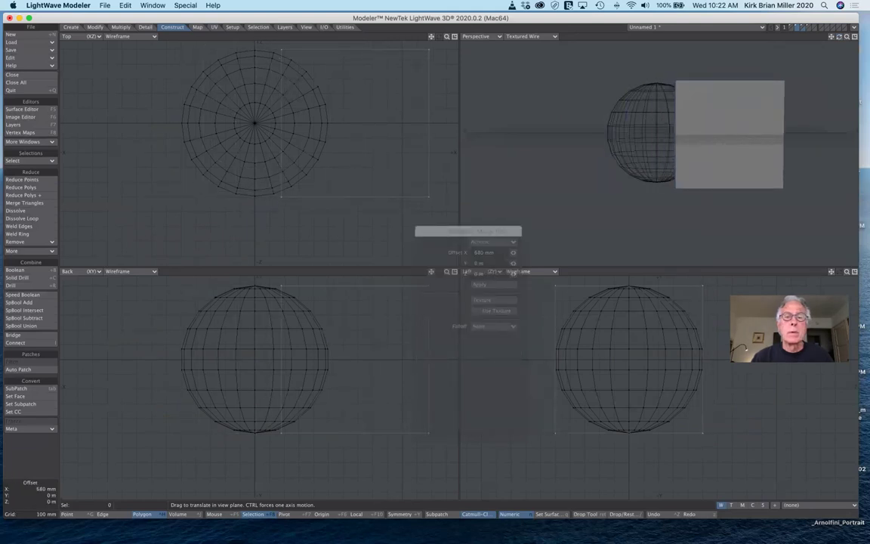
drag(327, 114, 314, 110)
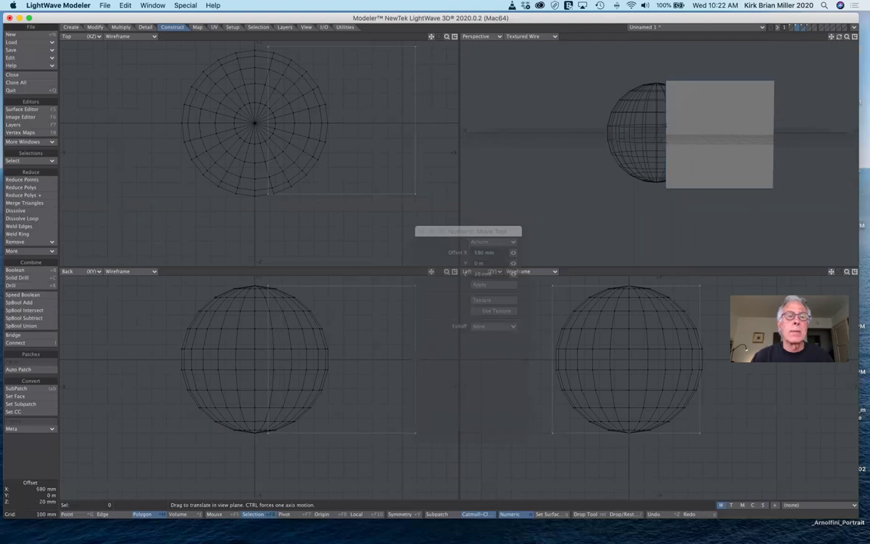
drag(283, 107, 271, 179)
drag(195, 174, 193, 150)
drag(265, 175, 263, 173)
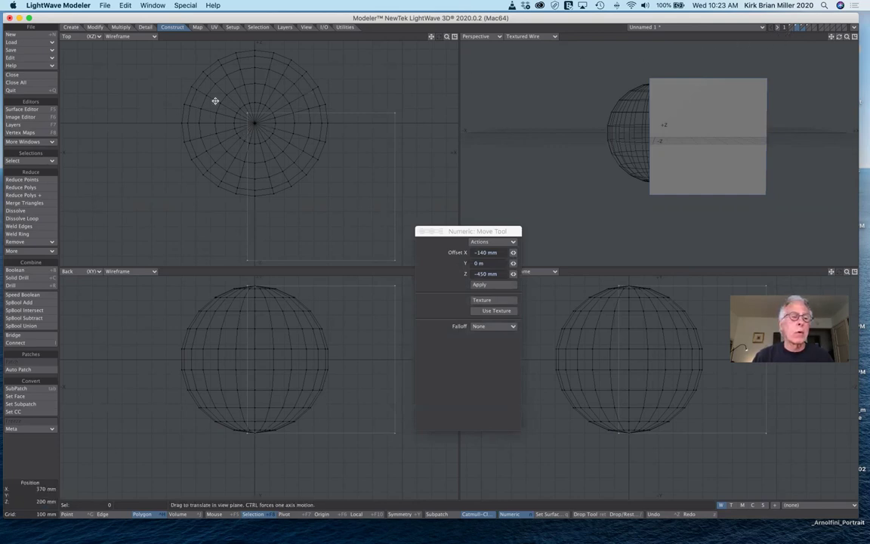
Intersect the cube with the background sphere using a Boolean operation, and display only the resulting wedge's layer to inspect it
click(24, 272)
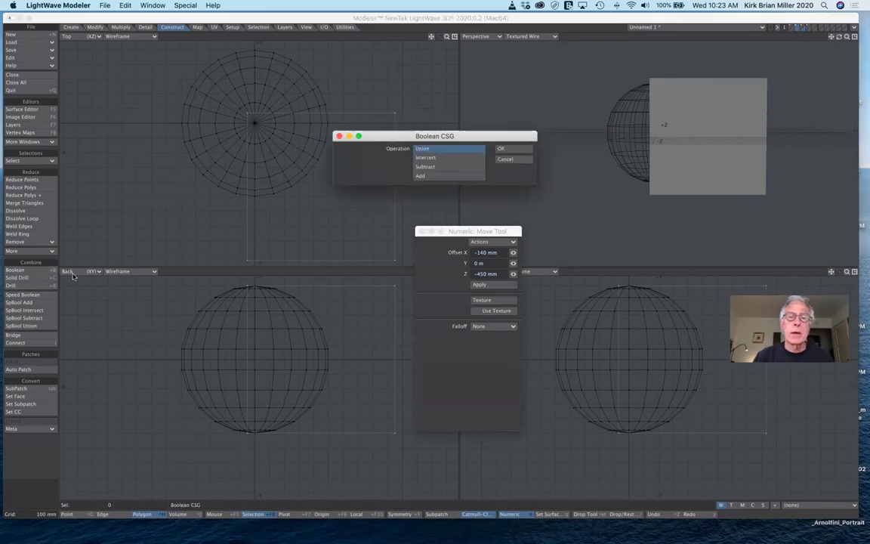
click(447, 158)
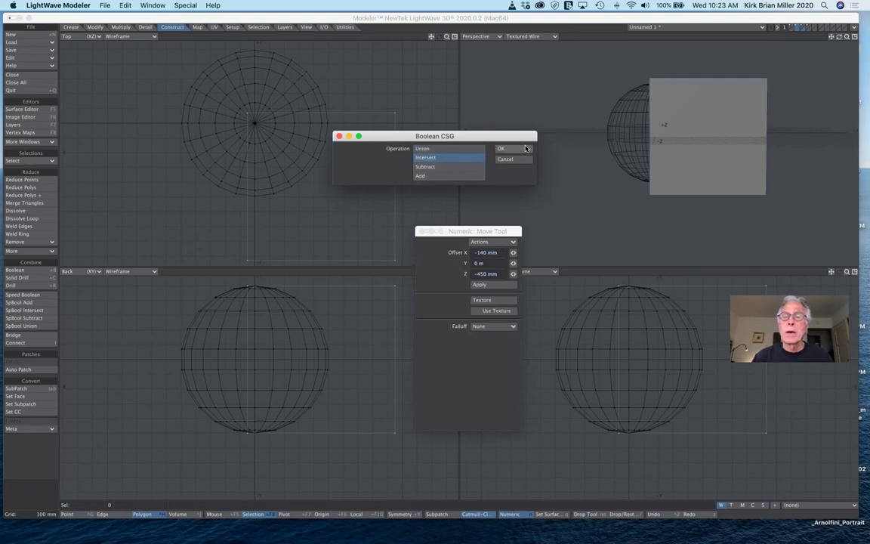
click(526, 148)
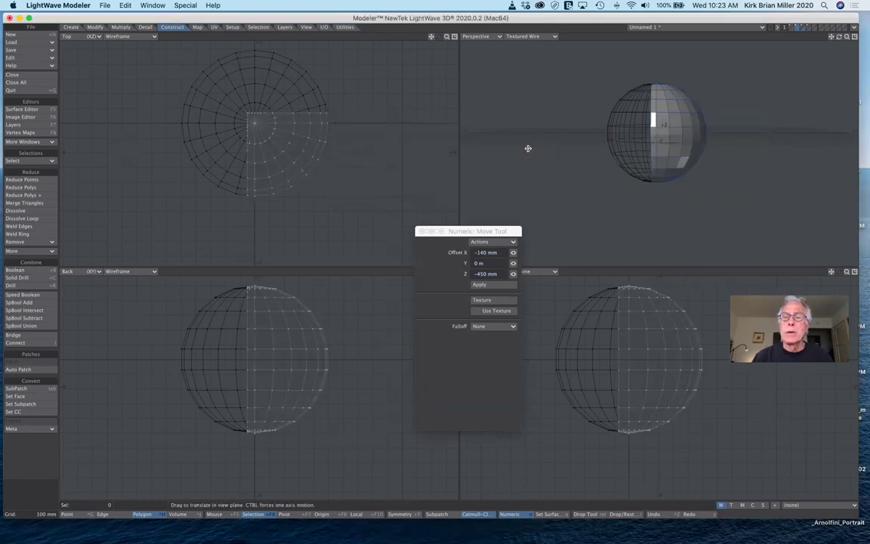
click(796, 28)
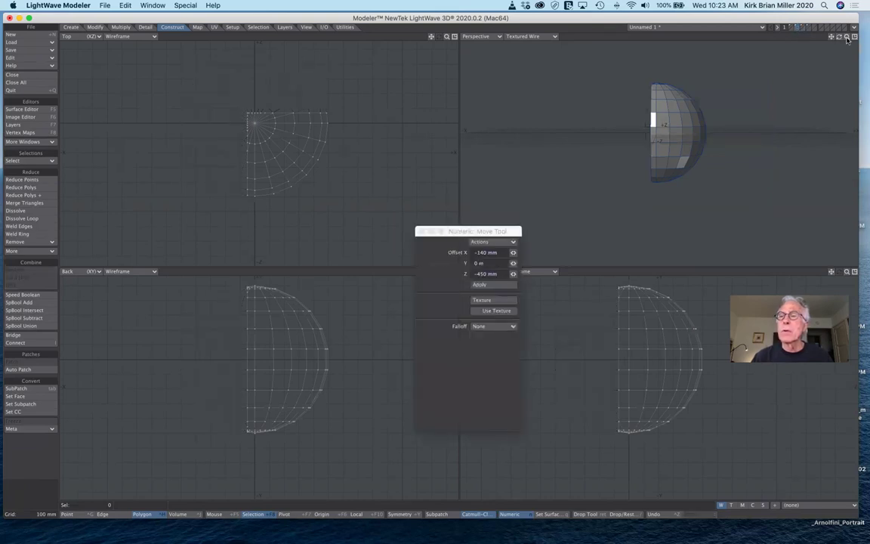
drag(839, 37, 814, 54)
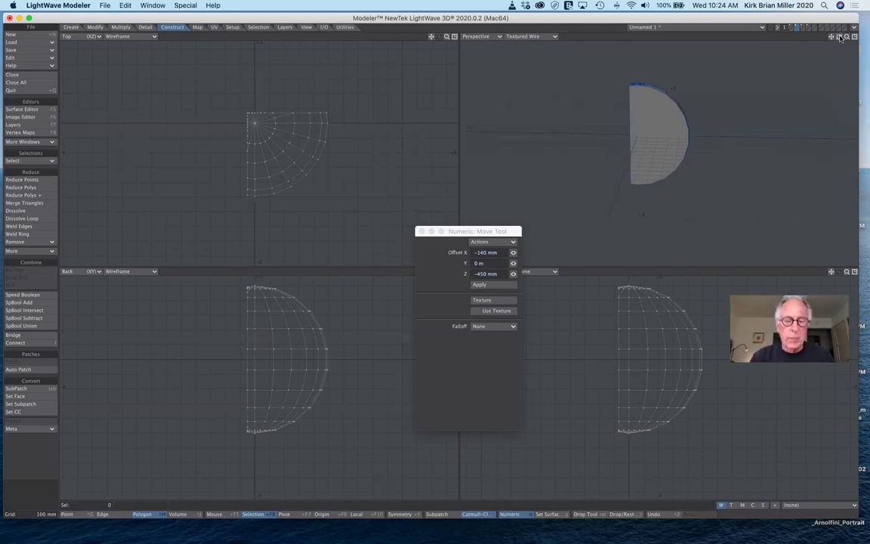
Undo the intersection and combine the cube with the background sphere using the Boolean Add operation
key(super+z)
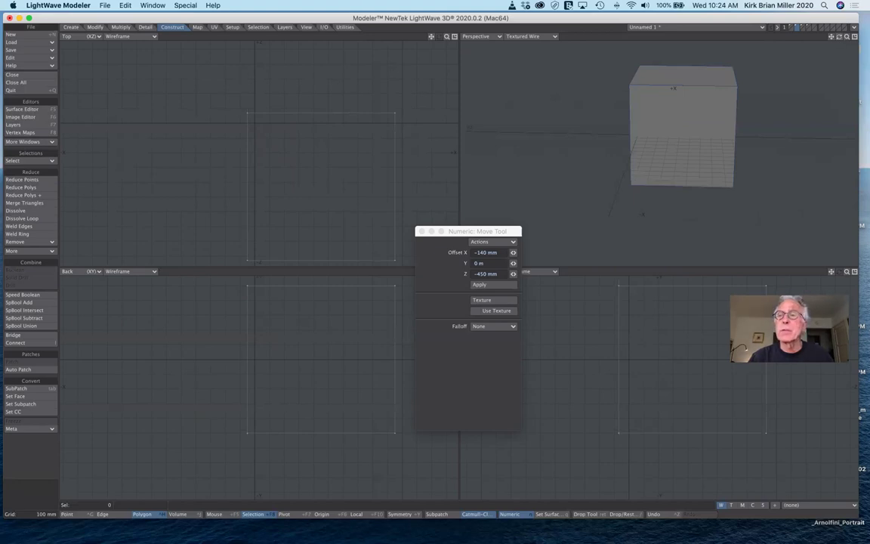
click(803, 30)
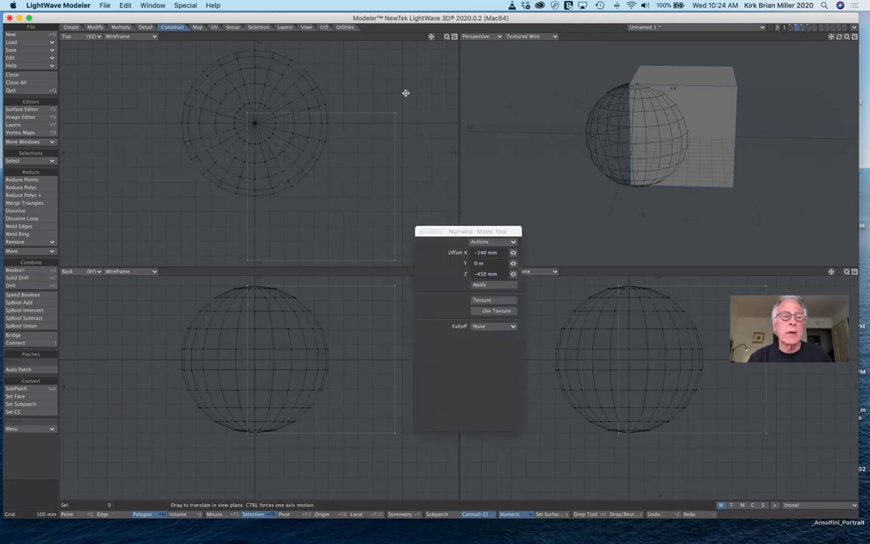
click(31, 270)
click(427, 149)
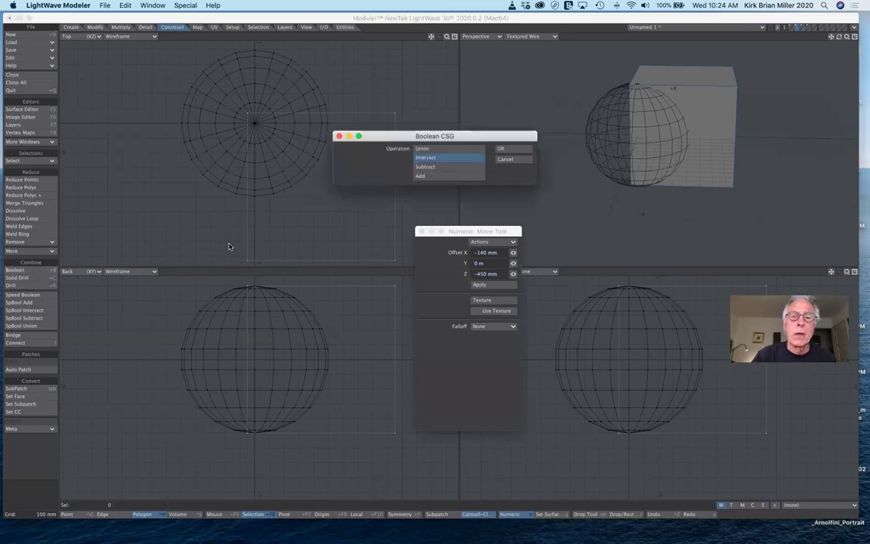
click(426, 176)
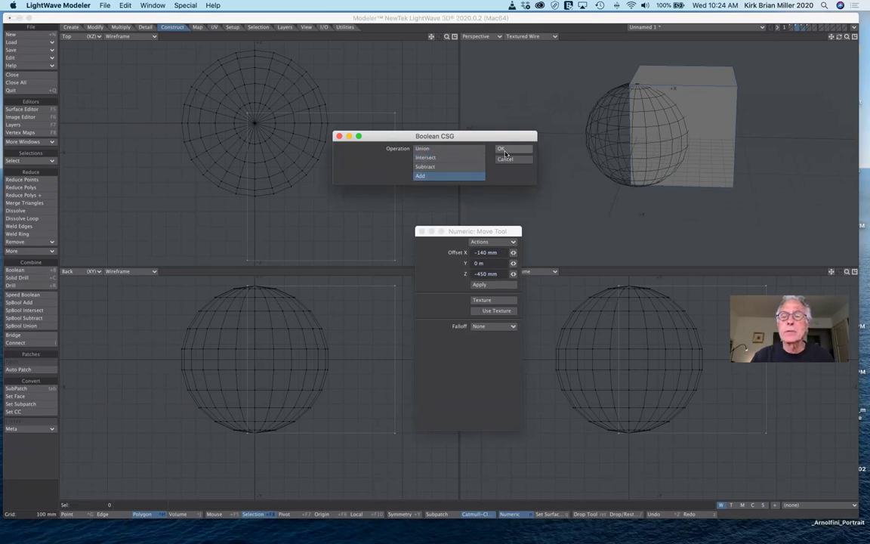
click(503, 150)
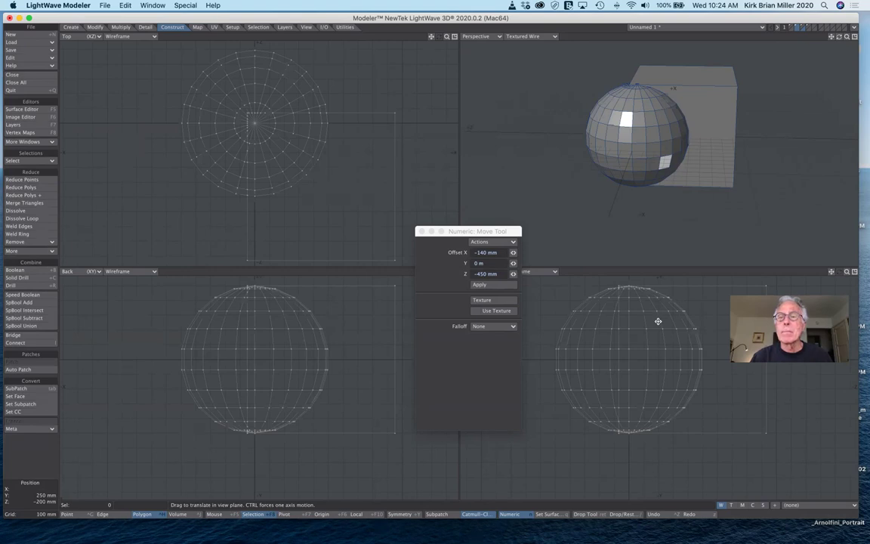
Inspect the Boolean Add result from above in the Perspective view with Wireframe display
drag(839, 36, 832, 63)
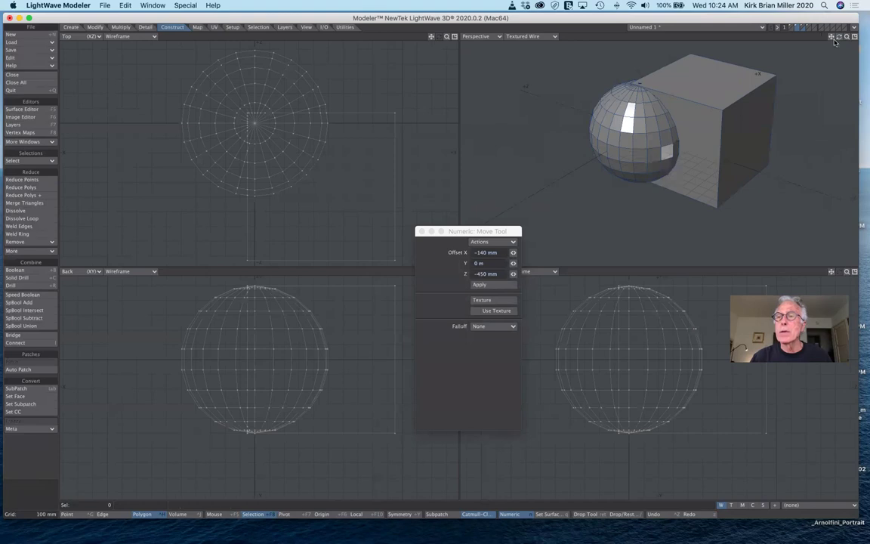
drag(838, 37, 838, 76)
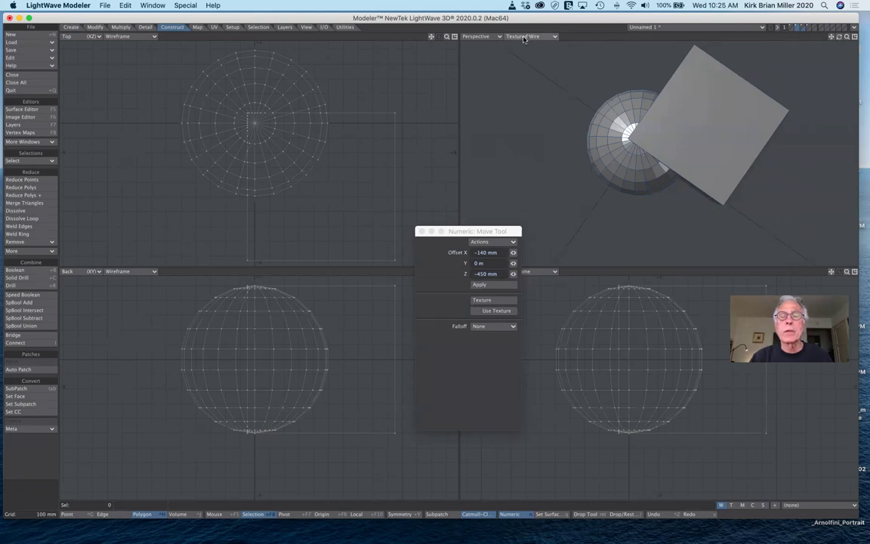
click(524, 38)
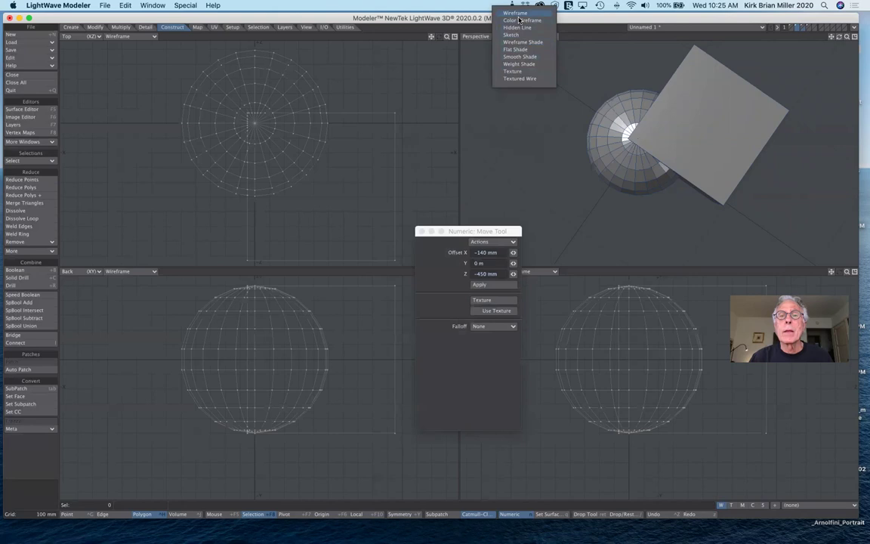
click(517, 12)
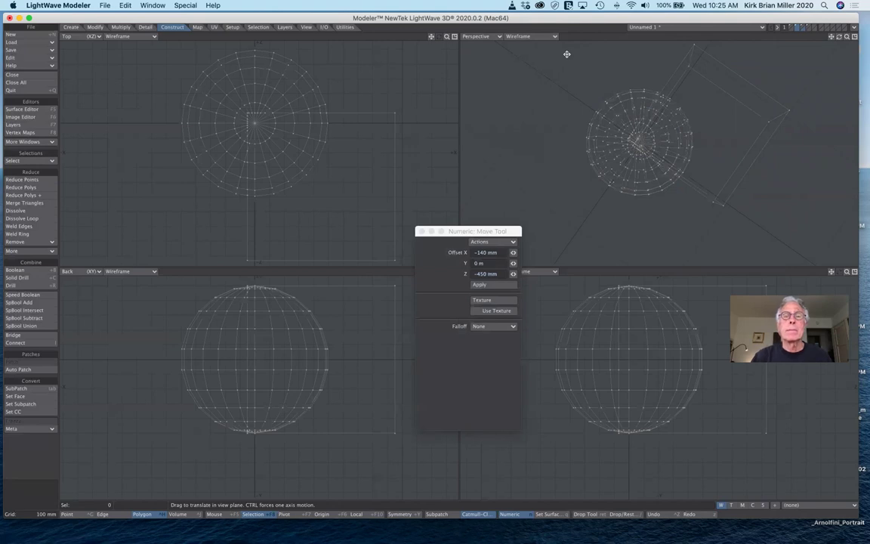
Undo the Boolean Add and previous move, and reposition the cube in the Top and Back views with one corner near the sphere's centre
key(u)
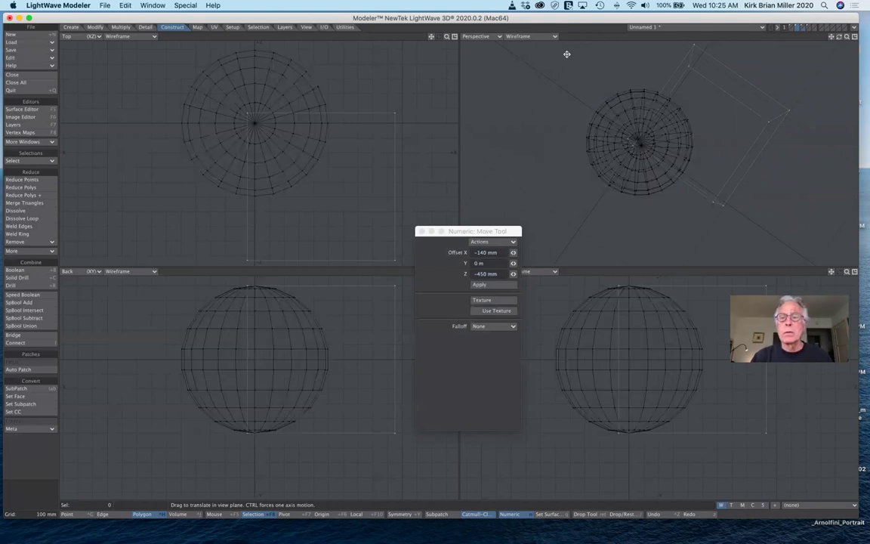
key(u)
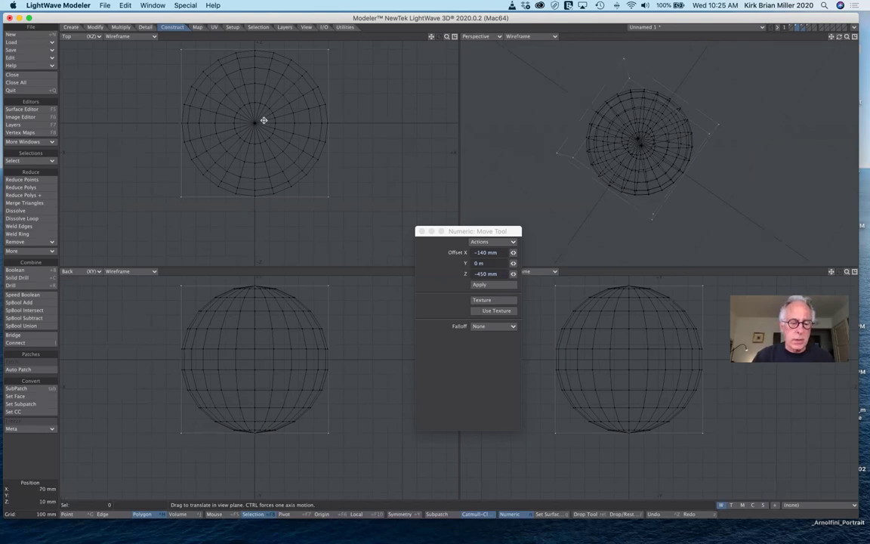
key(space)
key(t)
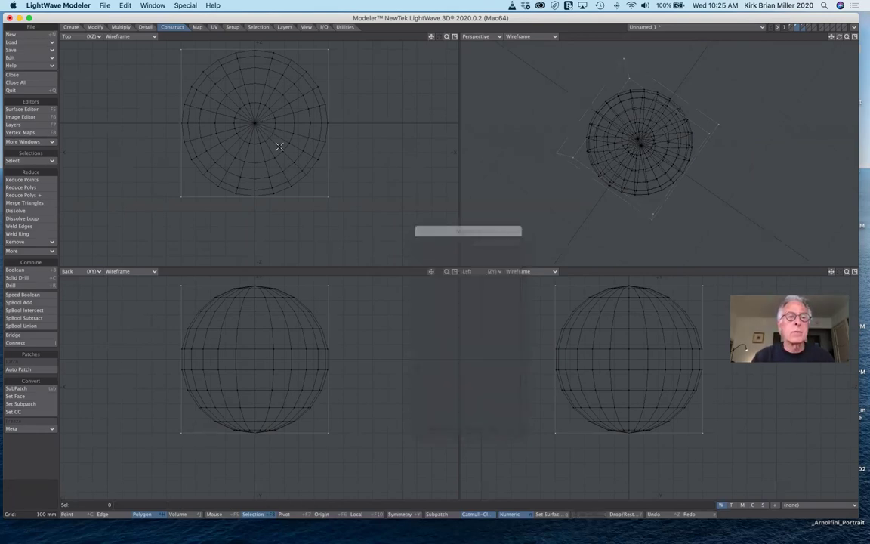
key(t)
drag(278, 138, 346, 196)
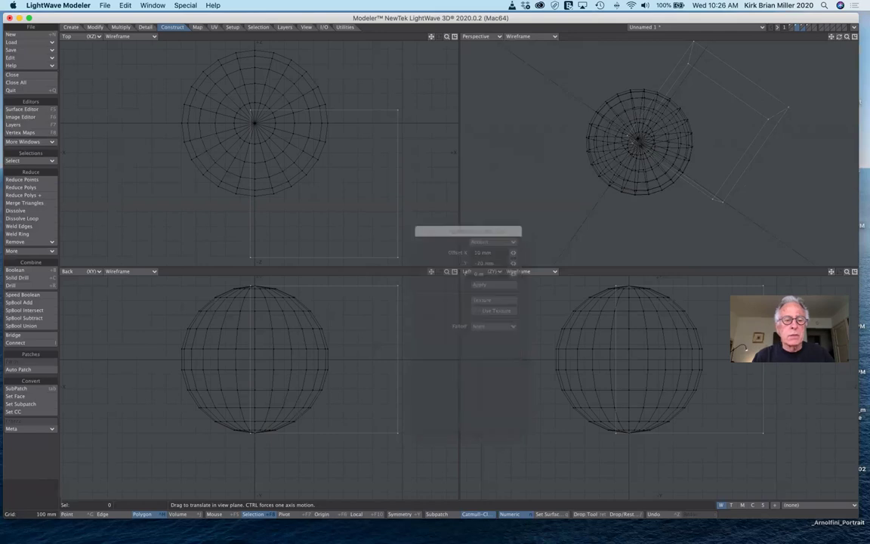
drag(324, 359, 327, 440)
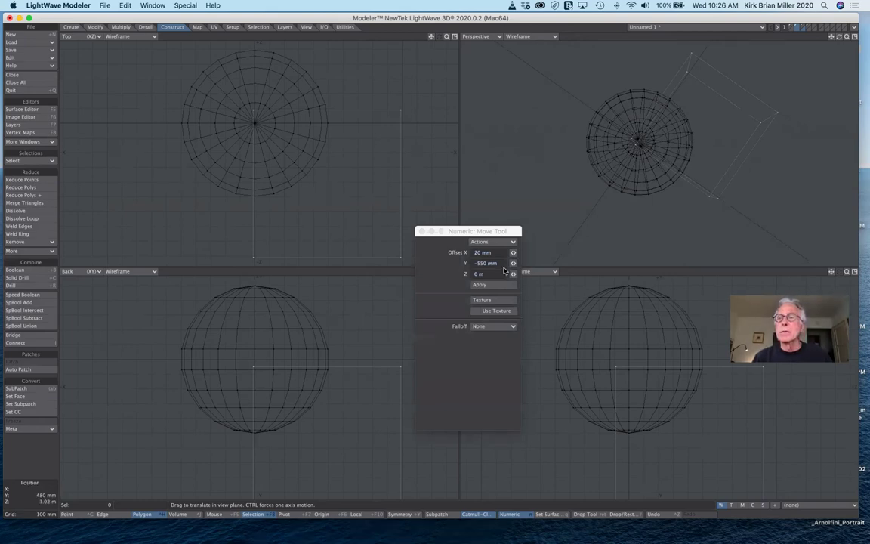
Cut the sphere from its layer and paste it into the cube's layer
click(804, 28)
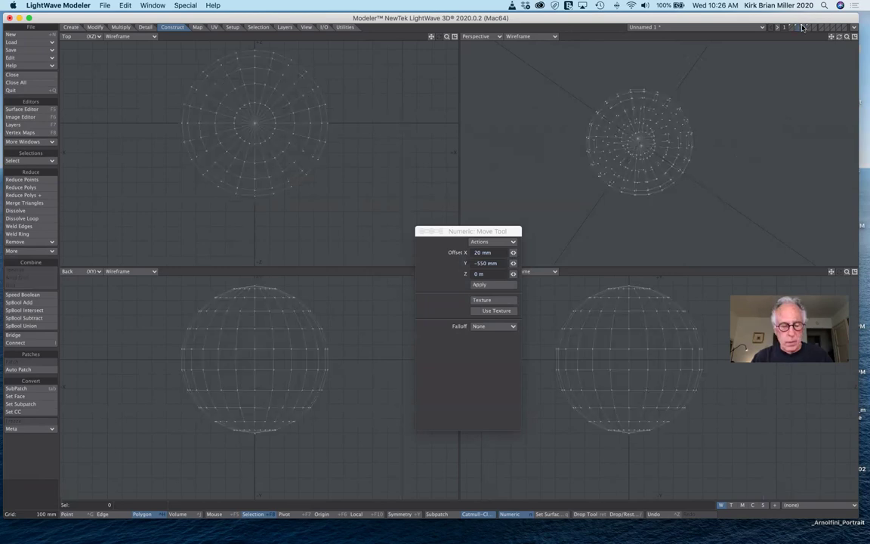
click(801, 28)
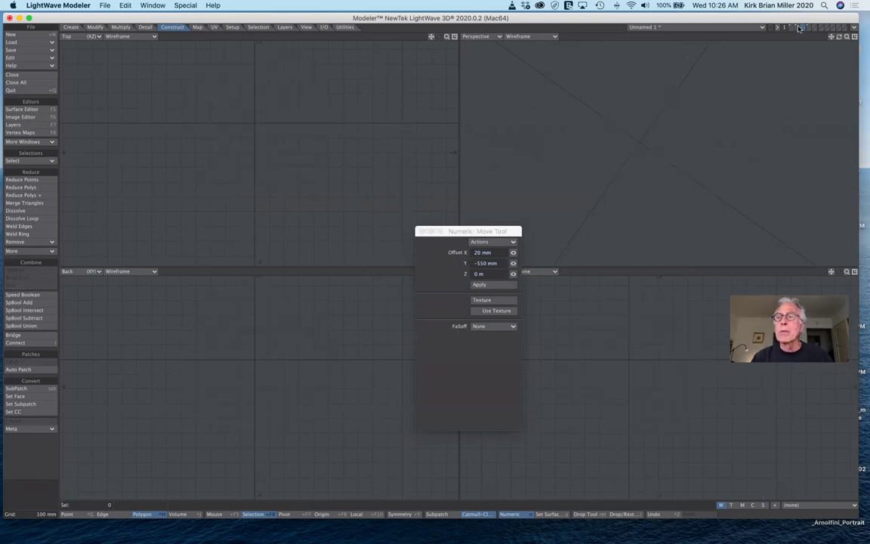
click(799, 27)
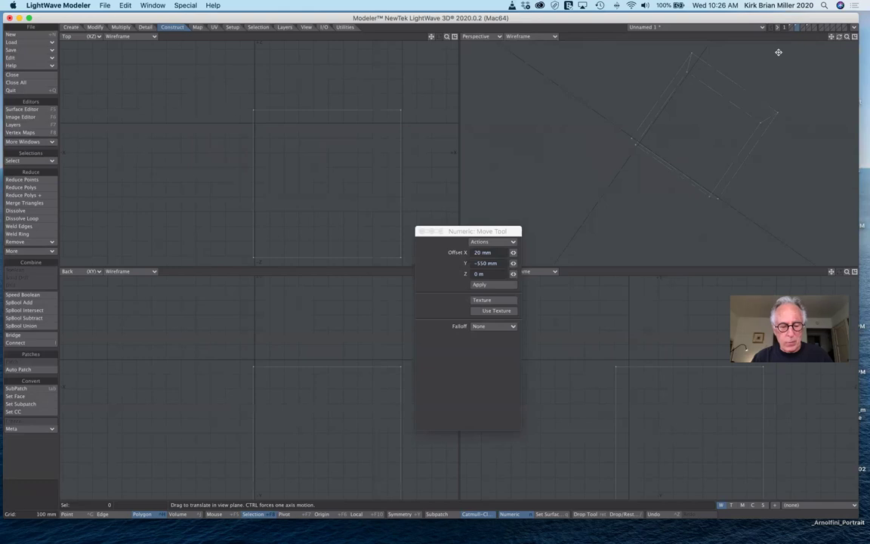
key(v)
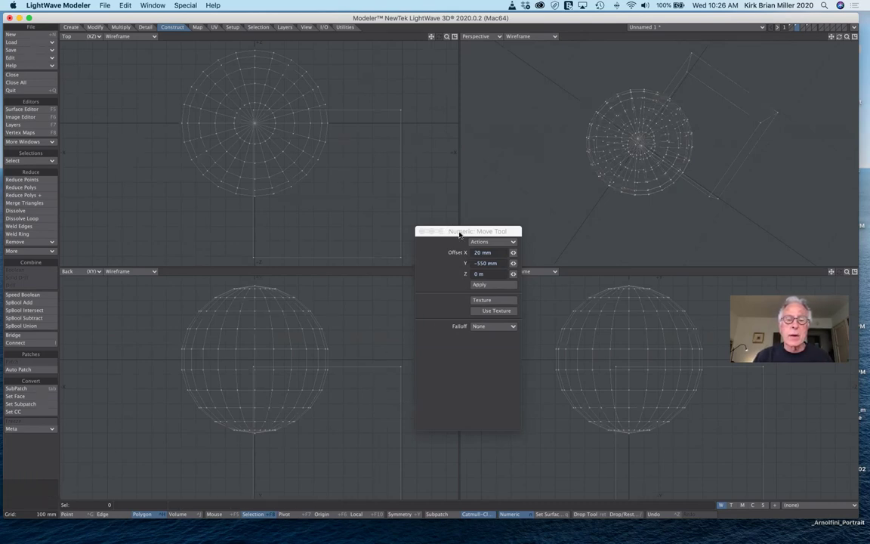
Drop the Move tool and select all the sphere's connected polygons, leaving the cube unselected
click(511, 234)
drag(511, 234, 651, 236)
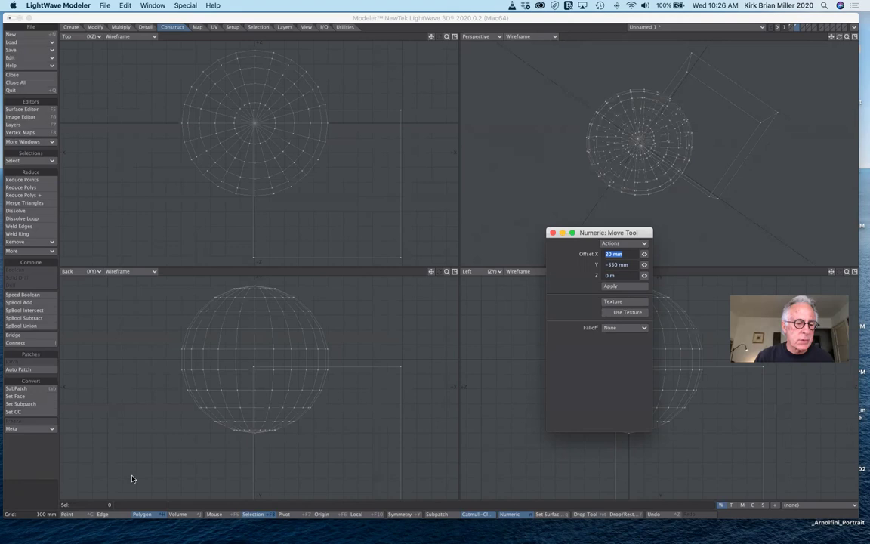
click(151, 518)
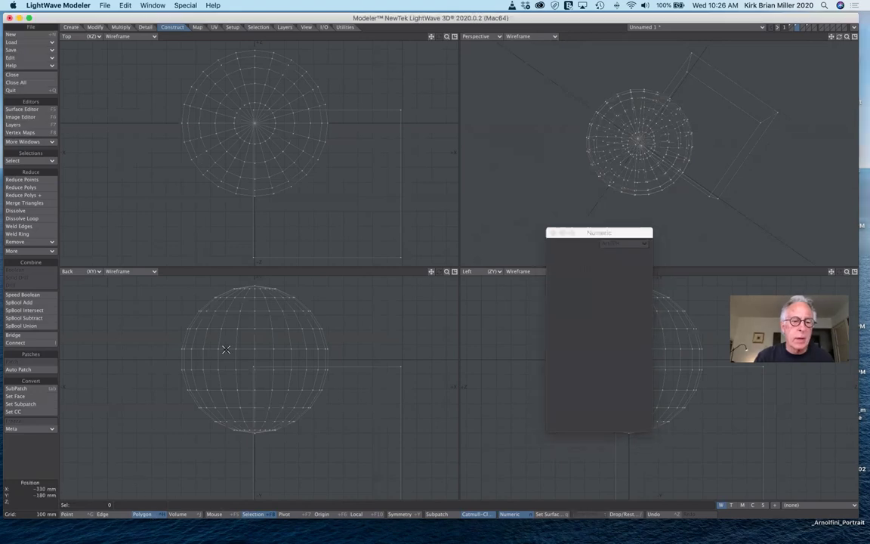
click(244, 323)
click(284, 324)
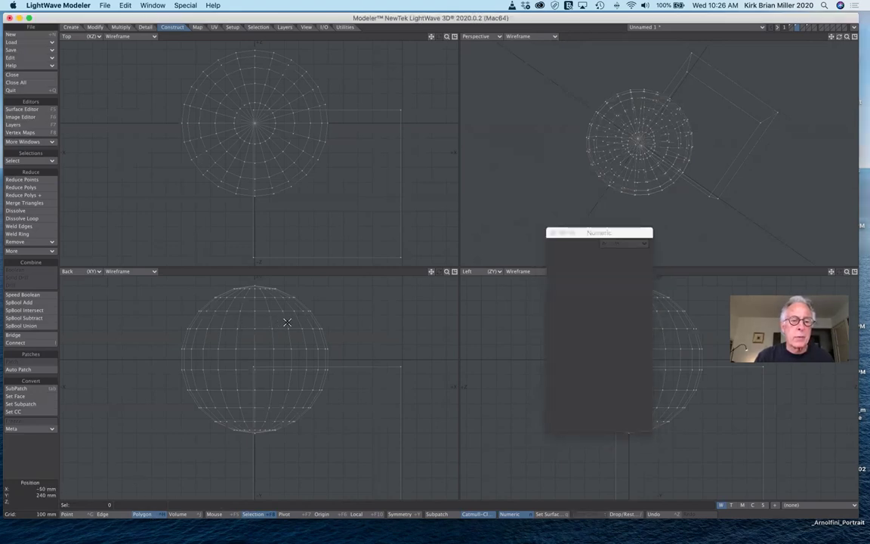
click(29, 161)
click(30, 161)
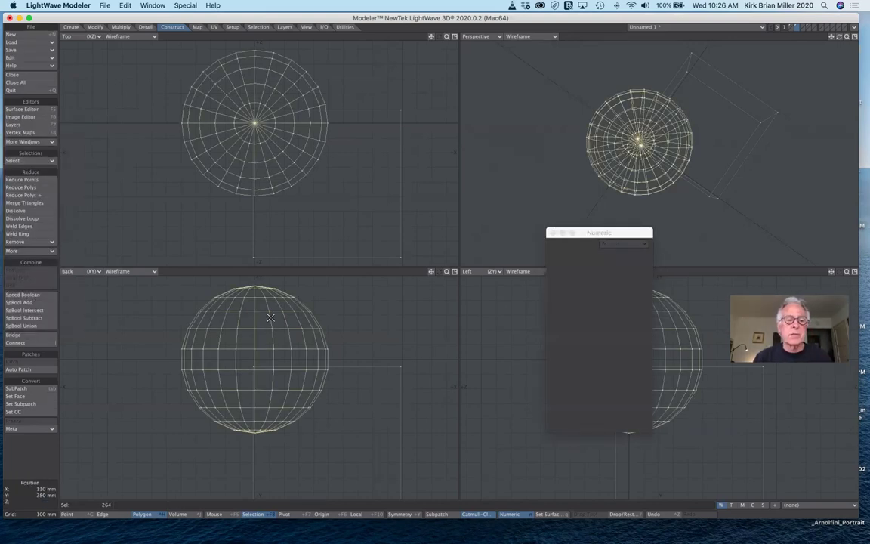
Subtract the selected sphere from the cube using Speed Boolean
click(38, 296)
drag(475, 130, 514, 100)
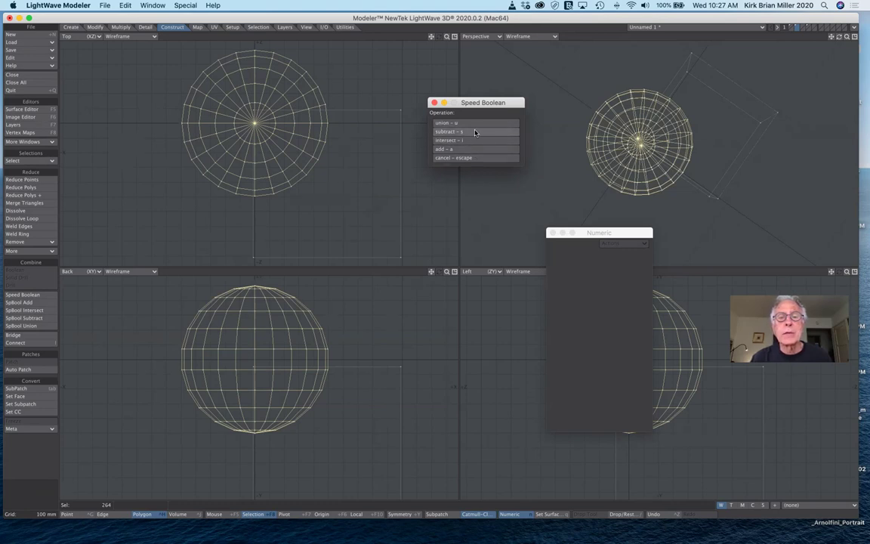
click(475, 134)
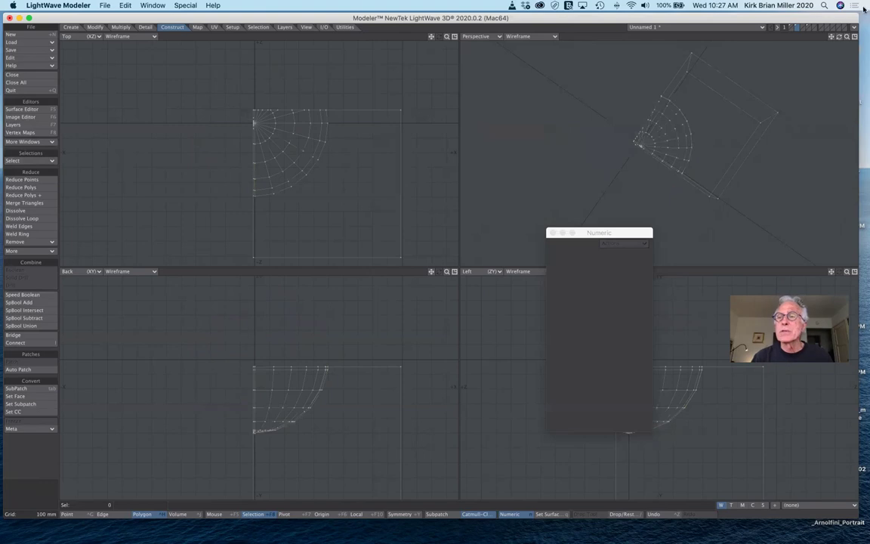
Display the Perspective view in Texture shading and inspect the cavity cut into the cube's corner
mouse_move(839, 39)
mouse_down()
mouse_move(819, 39)
mouse_move(817, 19)
mouse_move(839, 37)
mouse_up()
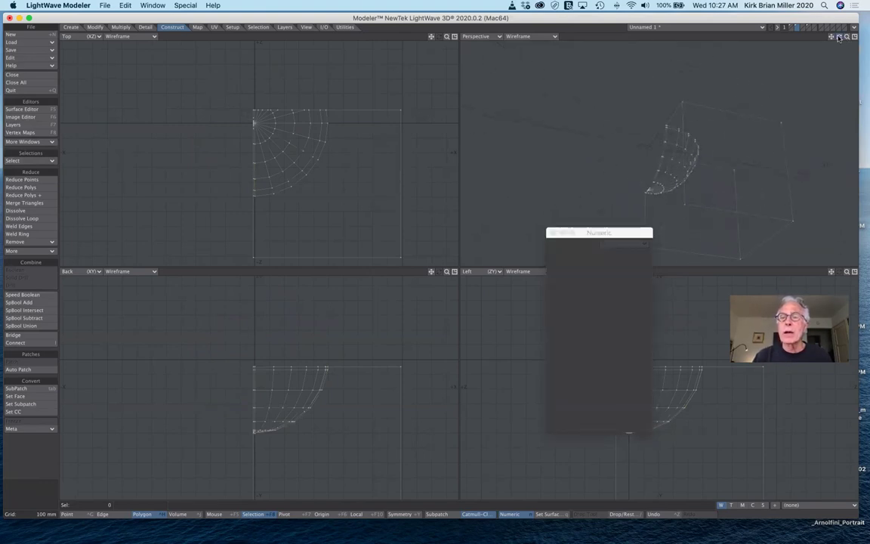
click(529, 36)
click(532, 95)
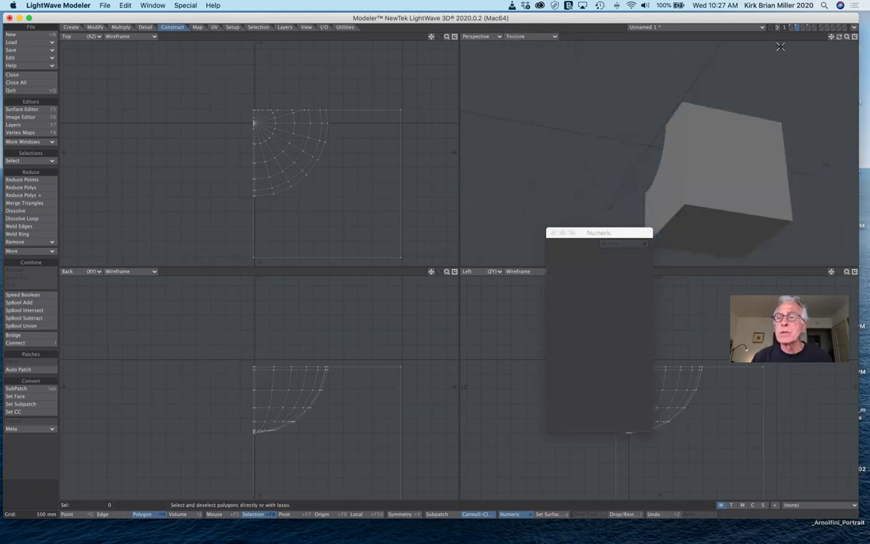
drag(838, 37, 781, 74)
drag(759, 38, 765, 96)
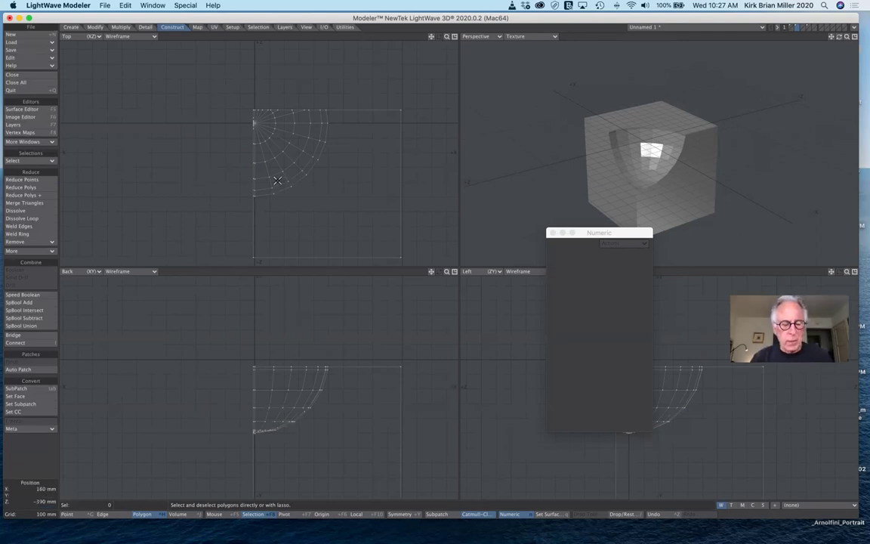
Undo the Speed Boolean subtraction and the sphere's paste so only the cube remains in the layer
key(u)
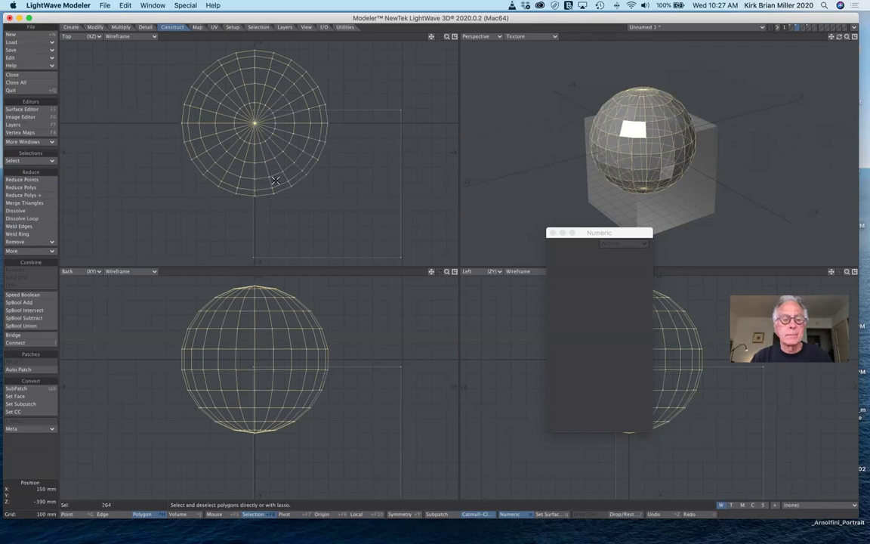
key(u)
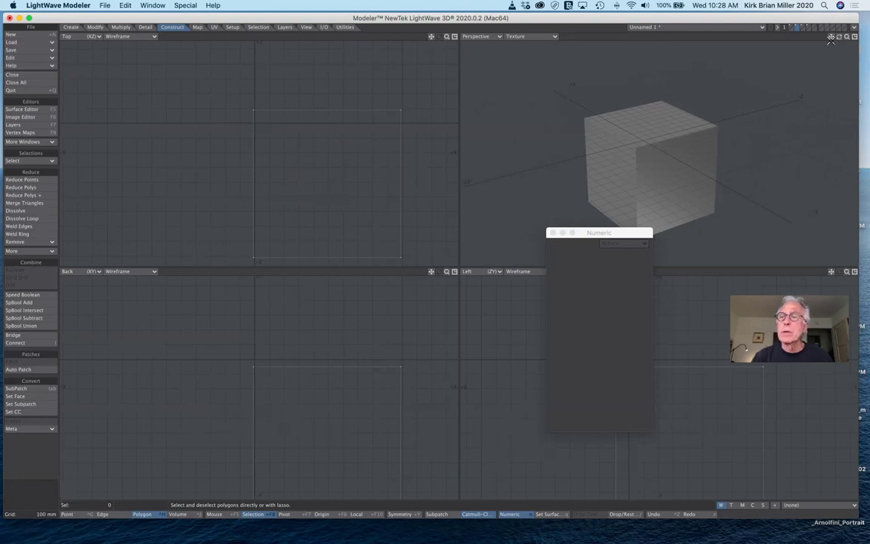
mouse_move(830, 36)
mouse_down()
mouse_move(811, 17)
mouse_move(769, 27)
mouse_move(782, 26)
mouse_move(773, 49)
mouse_move(781, 55)
mouse_move(853, 48)
mouse_move(866, 9)
mouse_move(831, 37)
mouse_up()
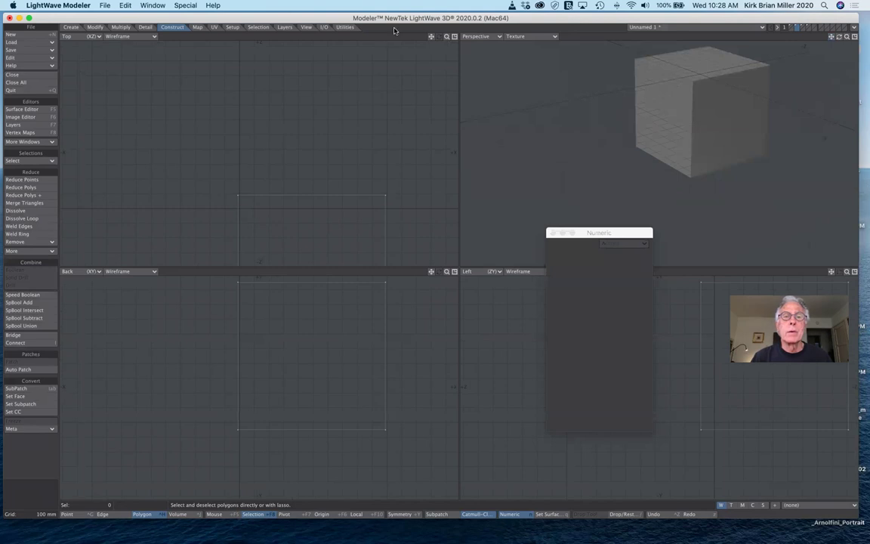
drag(431, 36, 390, 0)
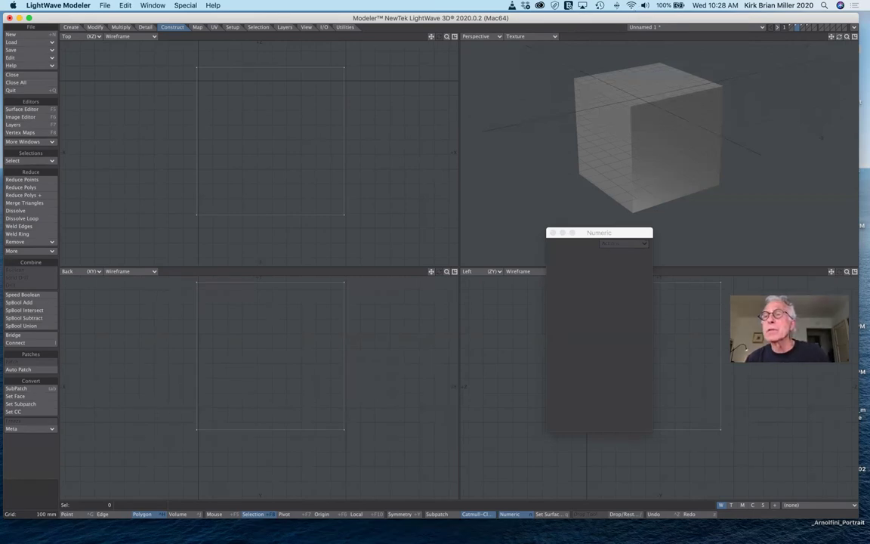
Transfer the cube to an unused layer and show it as the background of the adjacent empty layer
click(820, 28)
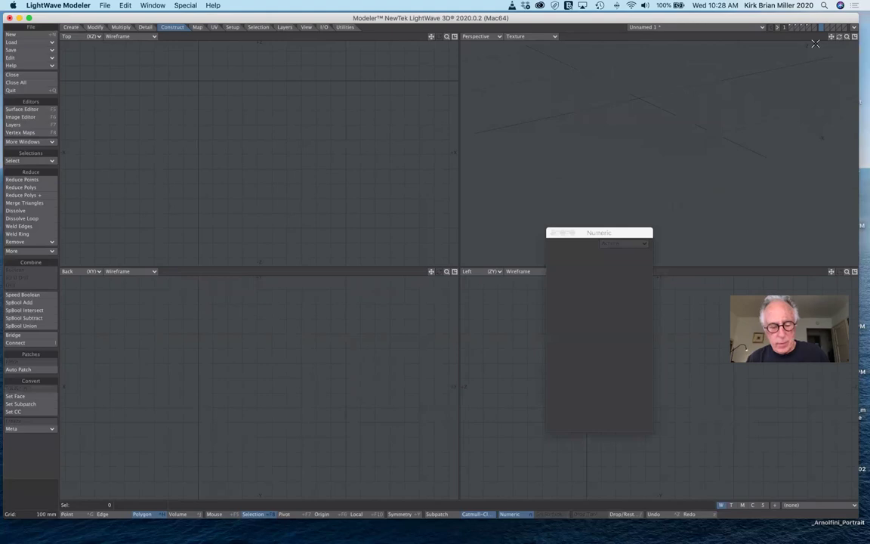
key(super+z)
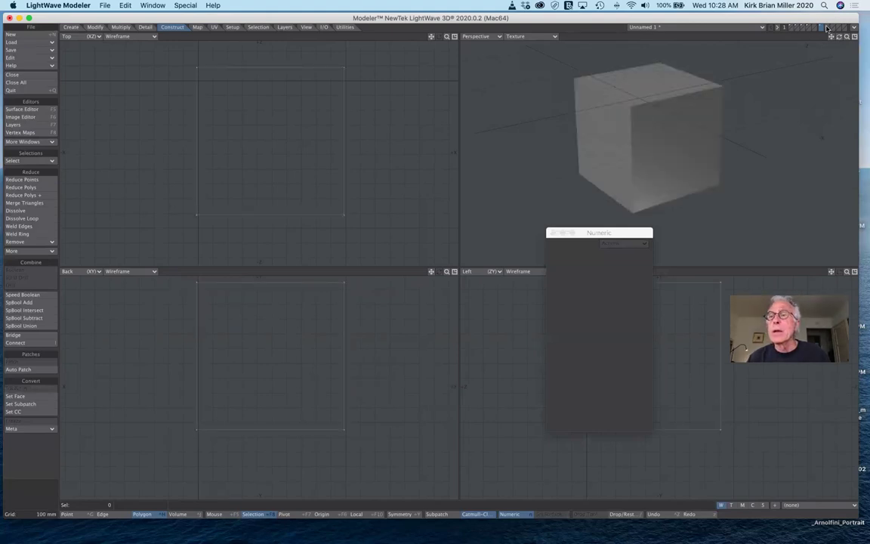
key(Delete)
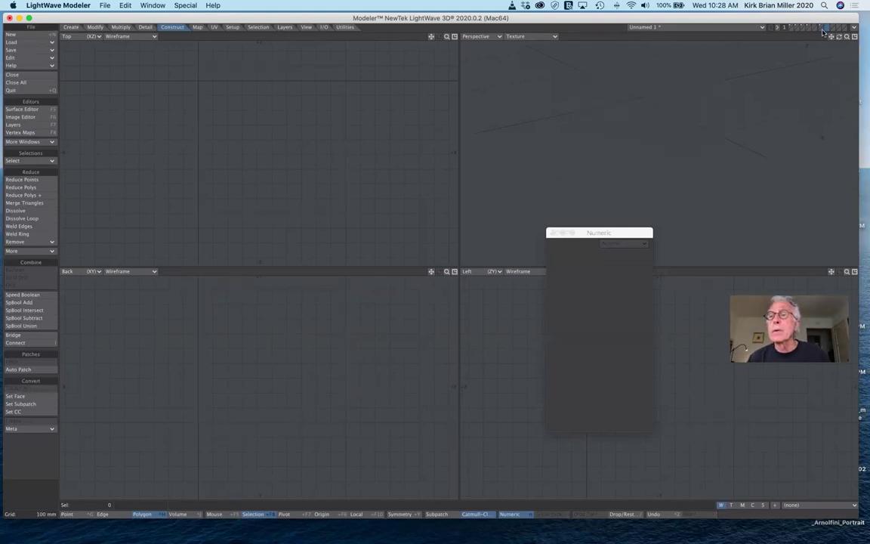
key(super+z)
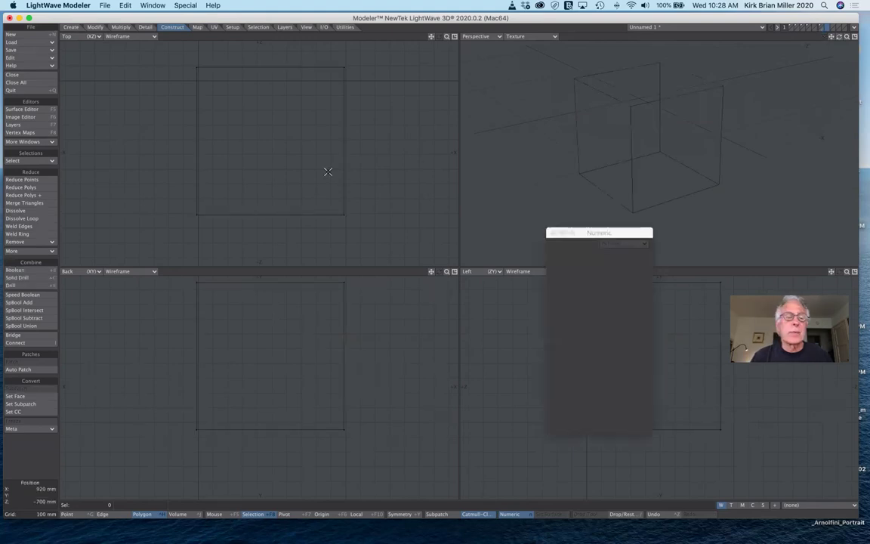
Draw a disc inside the cube's Top view outline, radii about 170 by 180 mm, and extend it vertically through the cube, about 1.2 m tall
click(70, 27)
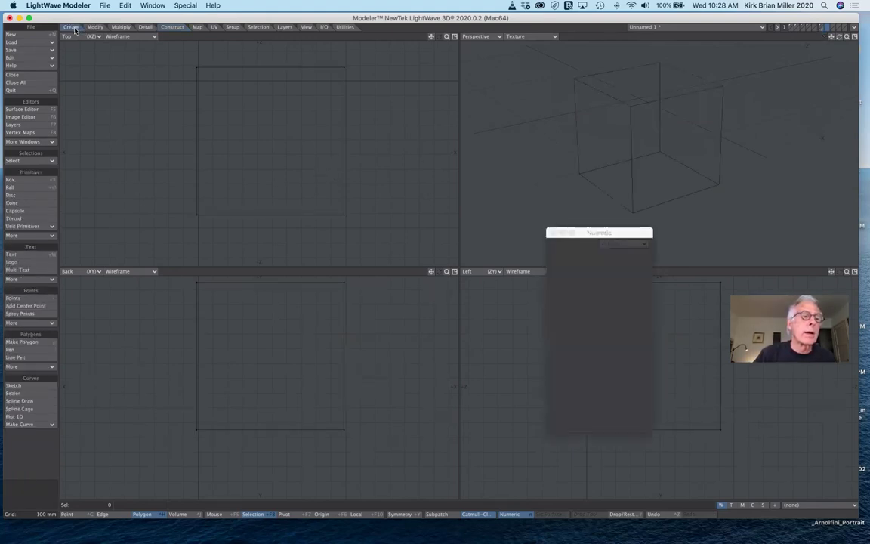
click(15, 195)
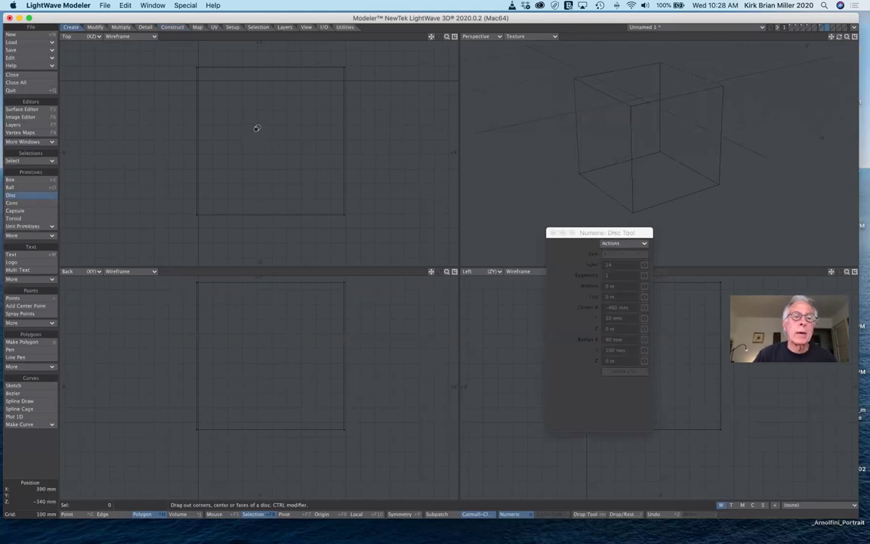
drag(256, 126, 279, 152)
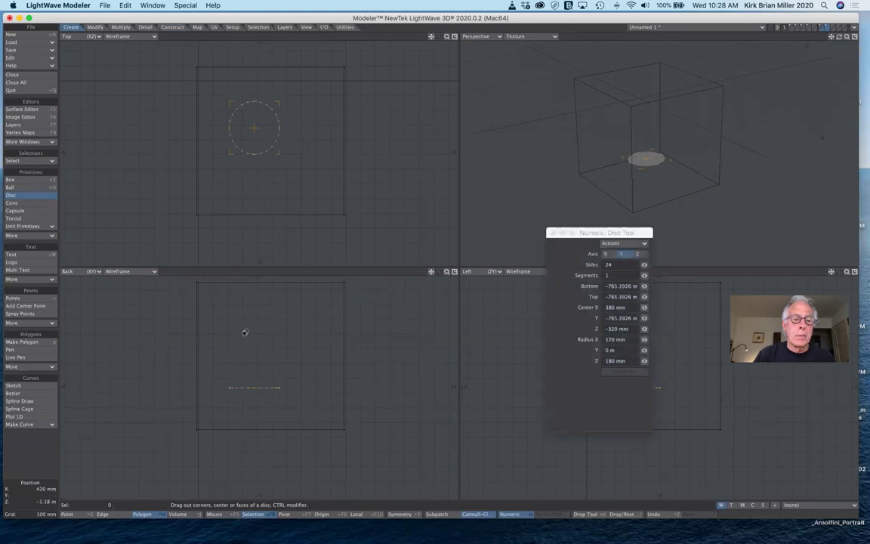
drag(252, 385, 259, 208)
drag(256, 300, 267, 355)
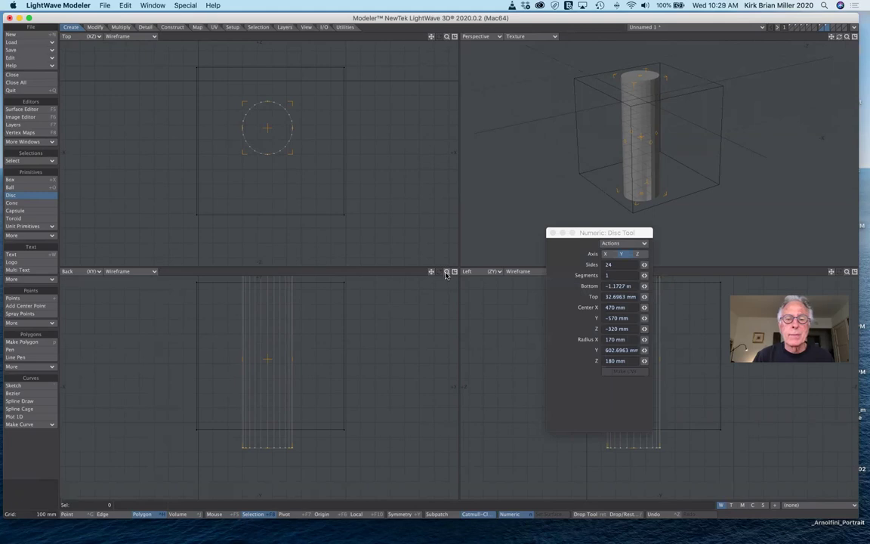
drag(446, 271, 416, 271)
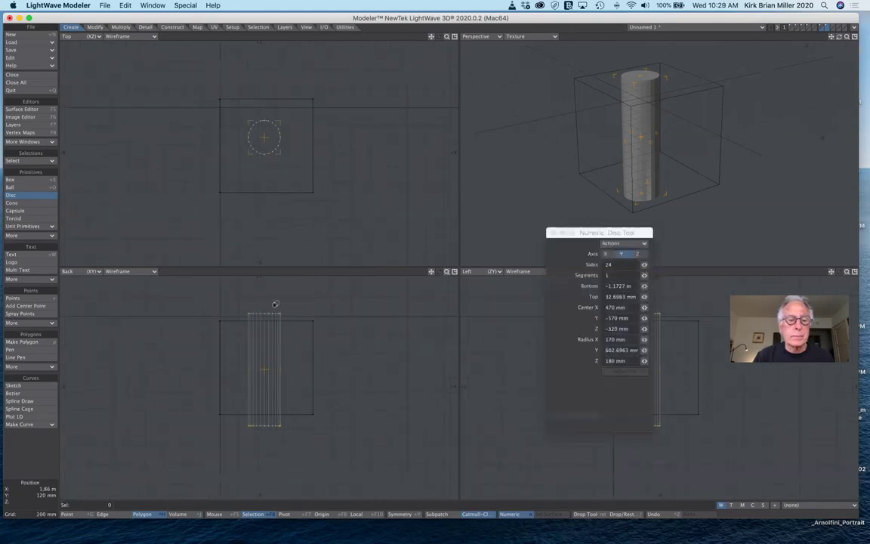
Reposition the cylinder inside the cube at center X 500 mm, Y -540 mm, Z -420 mm and subtract it from the cube with Boolean
drag(264, 366, 268, 365)
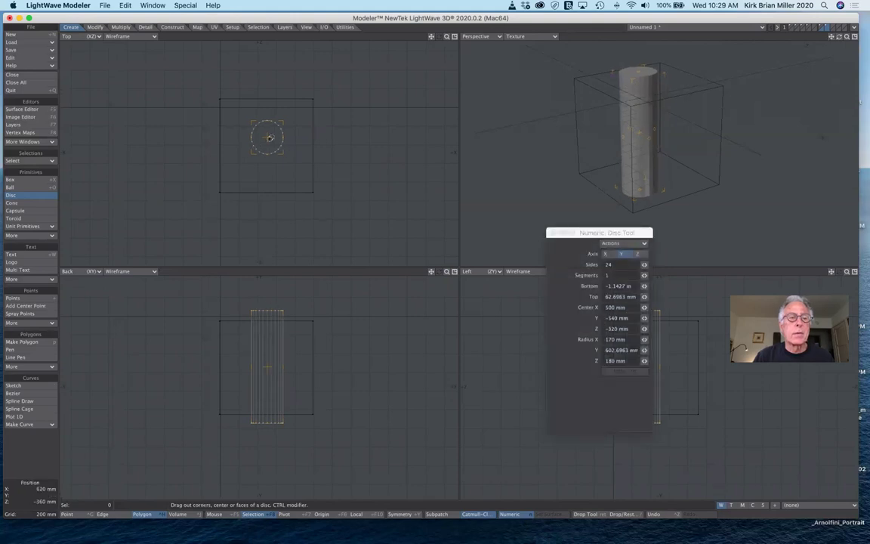
drag(268, 136, 268, 146)
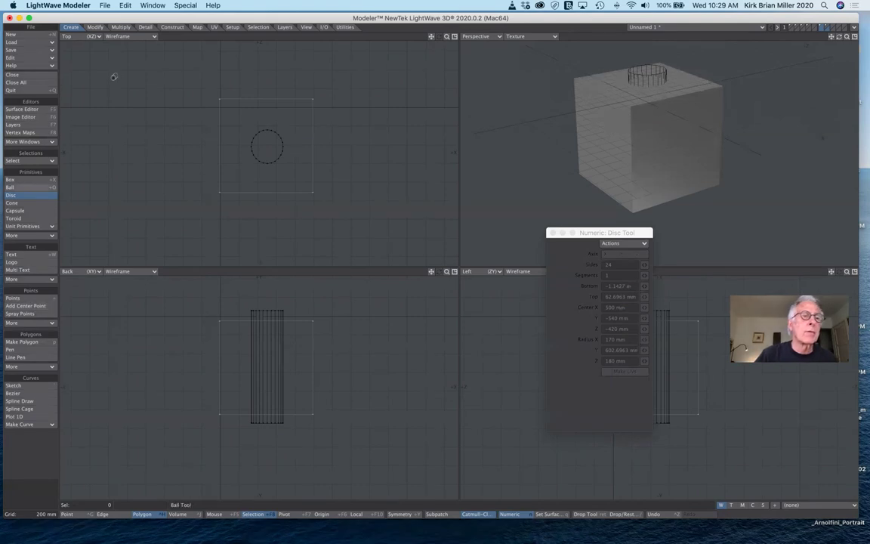
click(172, 27)
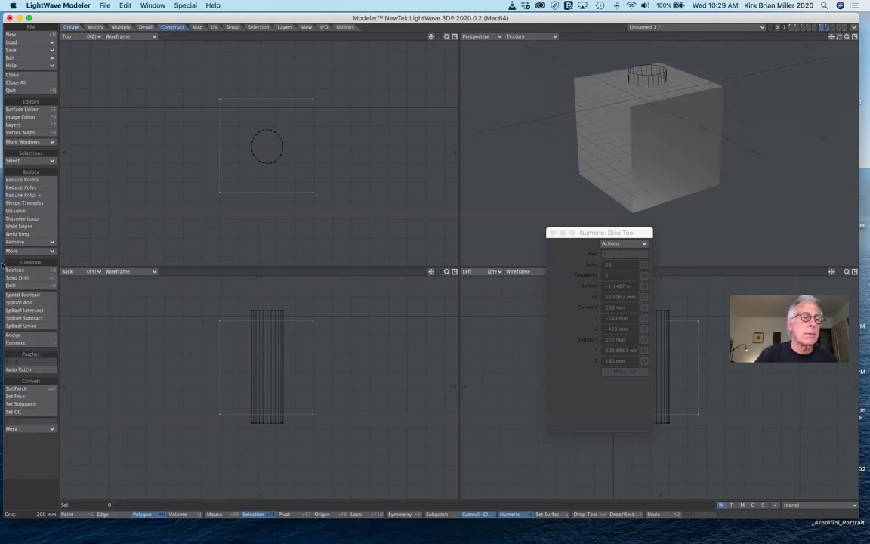
click(17, 270)
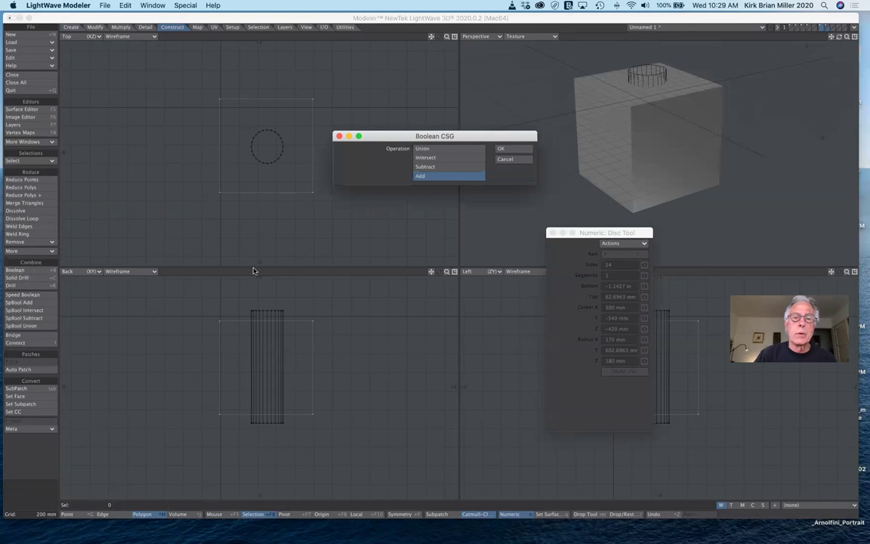
click(434, 165)
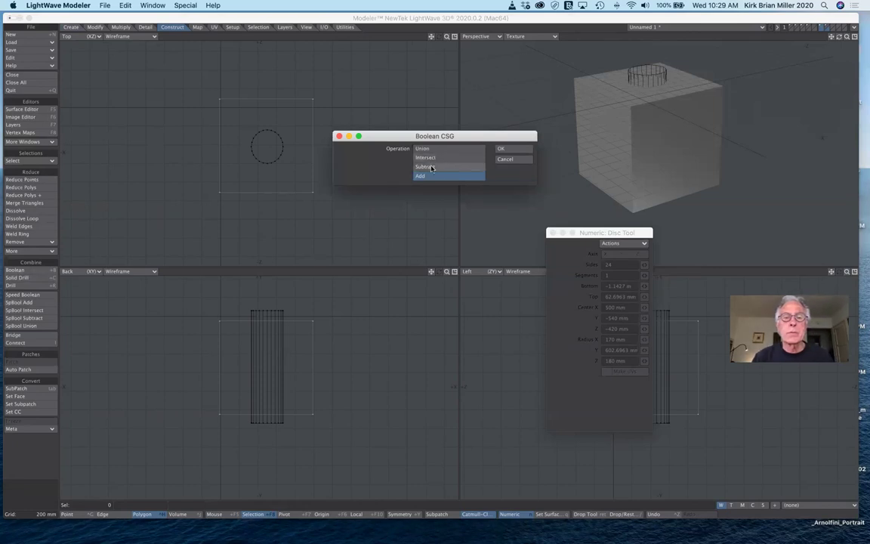
click(519, 150)
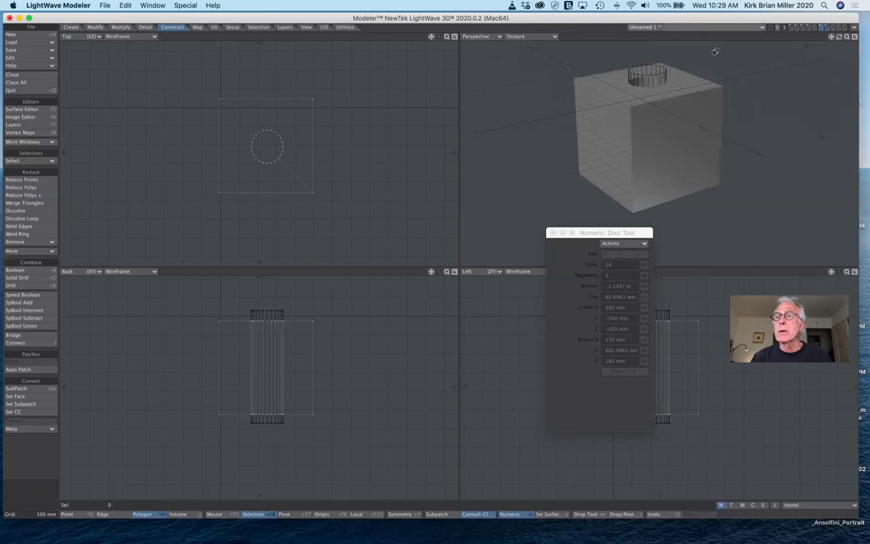
Hide the cylinder's background layer, display the Perspective view as Textured Wire, and inspect the hole through the cube
click(821, 28)
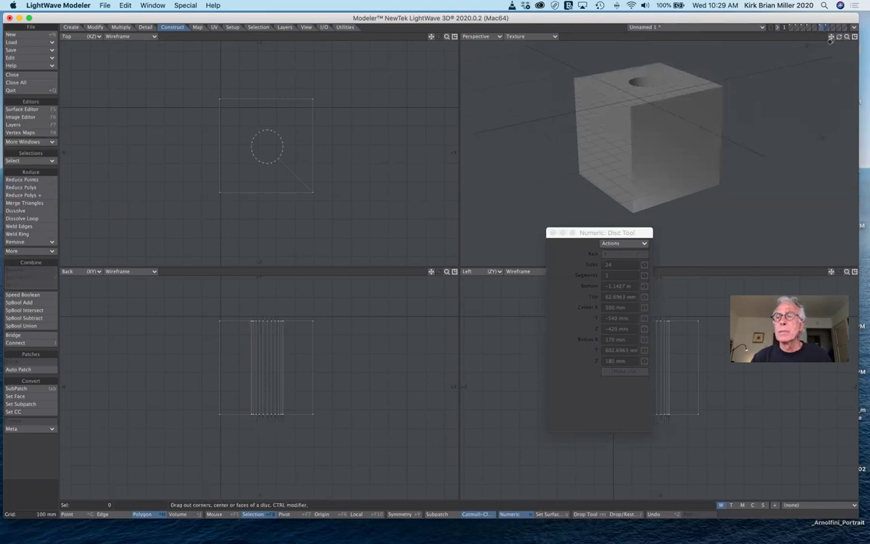
mouse_move(839, 36)
mouse_down()
mouse_move(841, 89)
mouse_move(857, 55)
mouse_move(846, 15)
mouse_move(827, 40)
mouse_up()
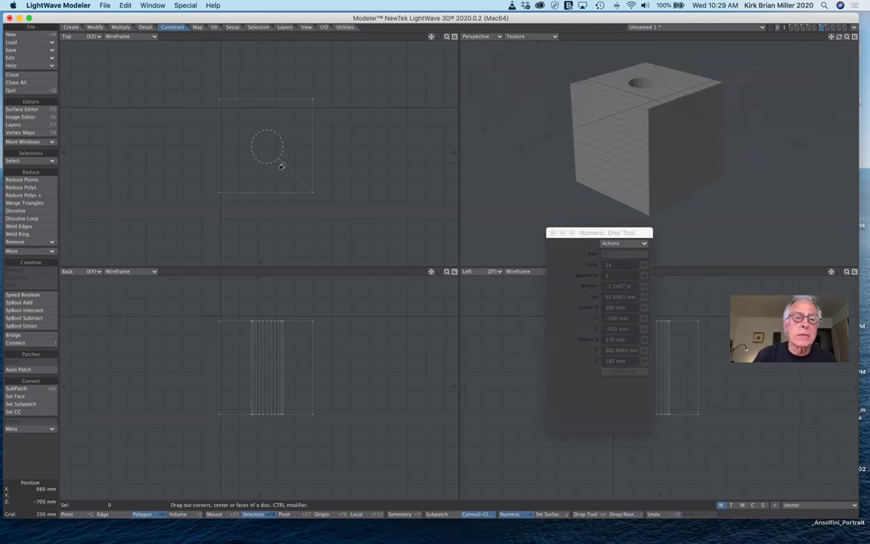
click(526, 38)
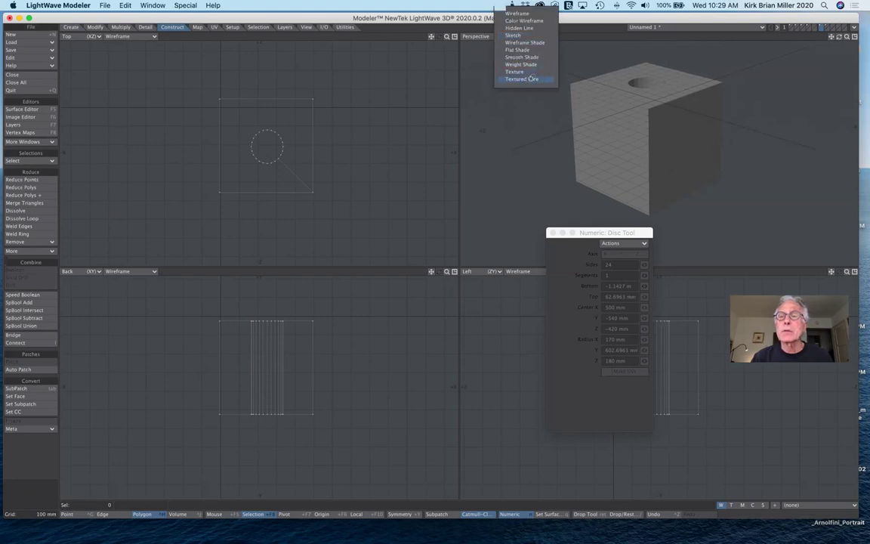
click(531, 80)
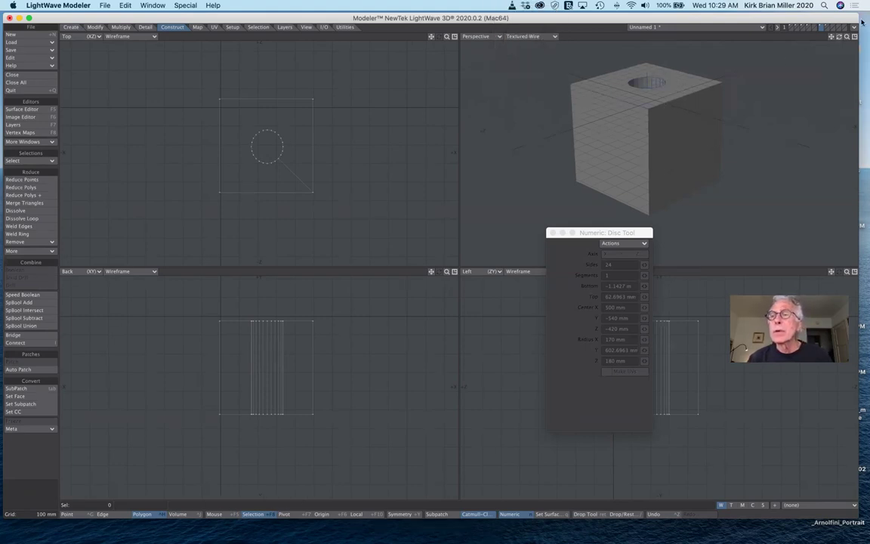
drag(839, 37, 842, 123)
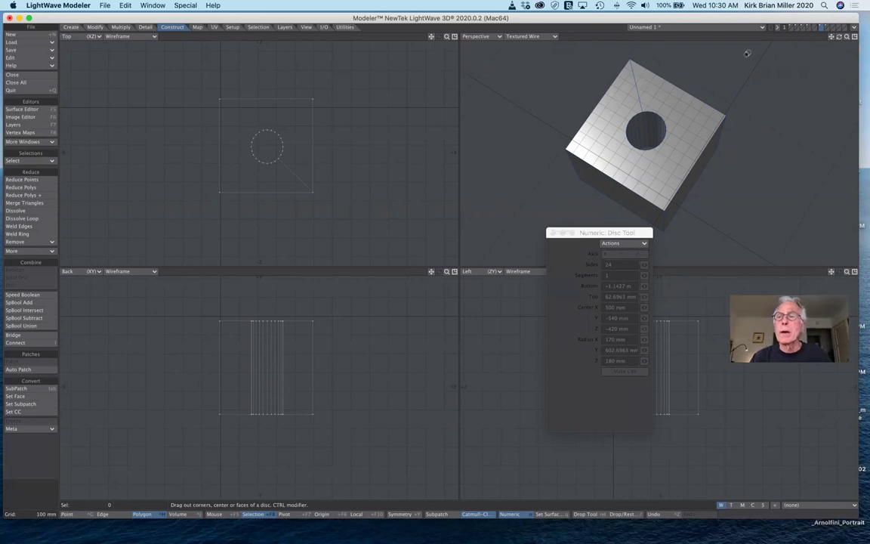
Switch to the first layer and frame its two stacked spheres in the Perspective view
click(791, 27)
drag(839, 36, 833, 75)
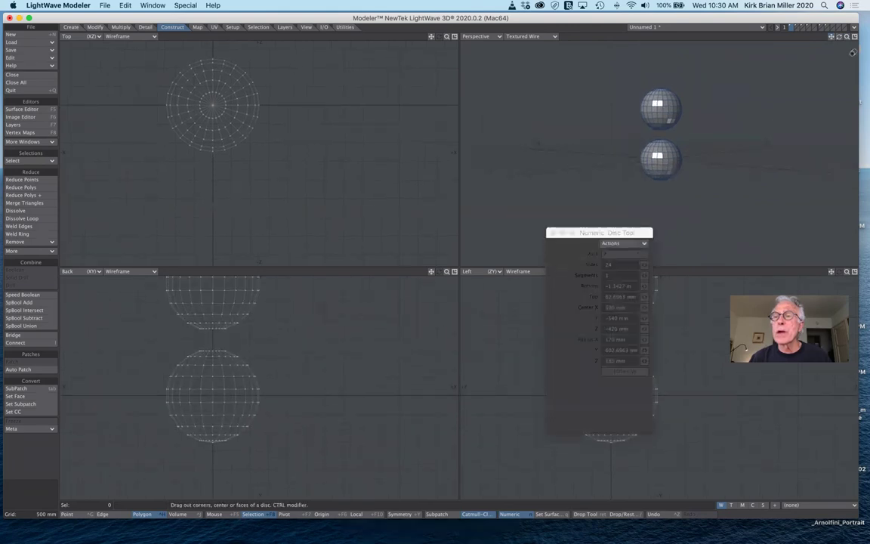
mouse_move(846, 38)
mouse_down()
mouse_move(841, 28)
mouse_move(839, 49)
mouse_move(839, 26)
mouse_move(839, 36)
mouse_up()
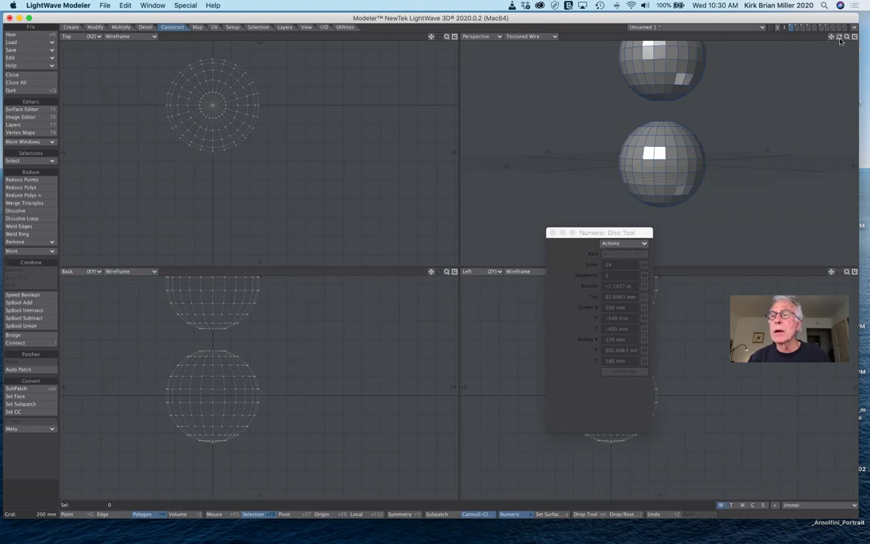
drag(838, 39, 802, 57)
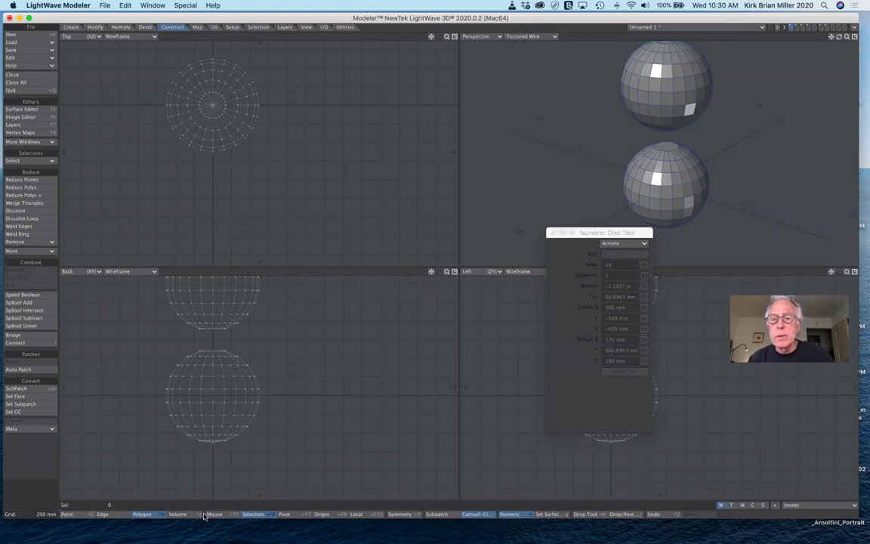
key(t)
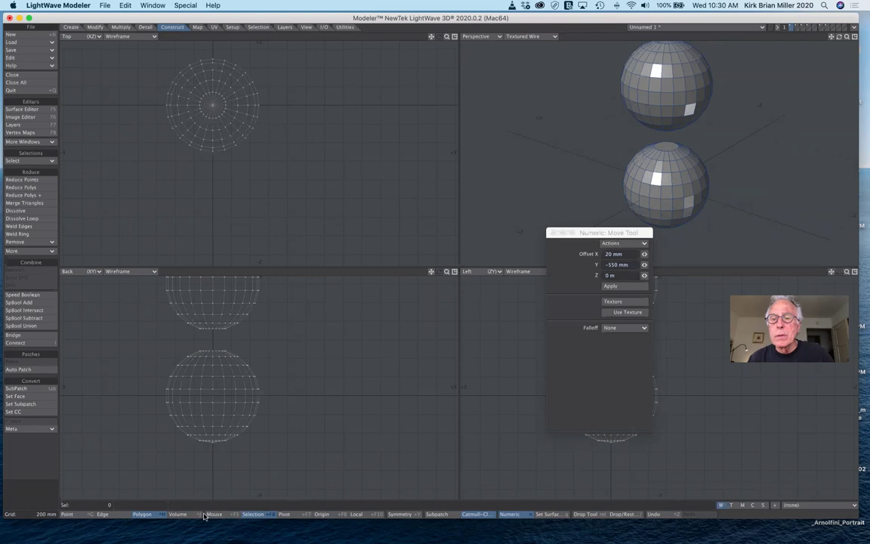
key(space)
Select the lower sphere's top cap and the upper sphere's bottom cap polygons, and connect them with Bridge
click(669, 148)
drag(839, 36, 777, 62)
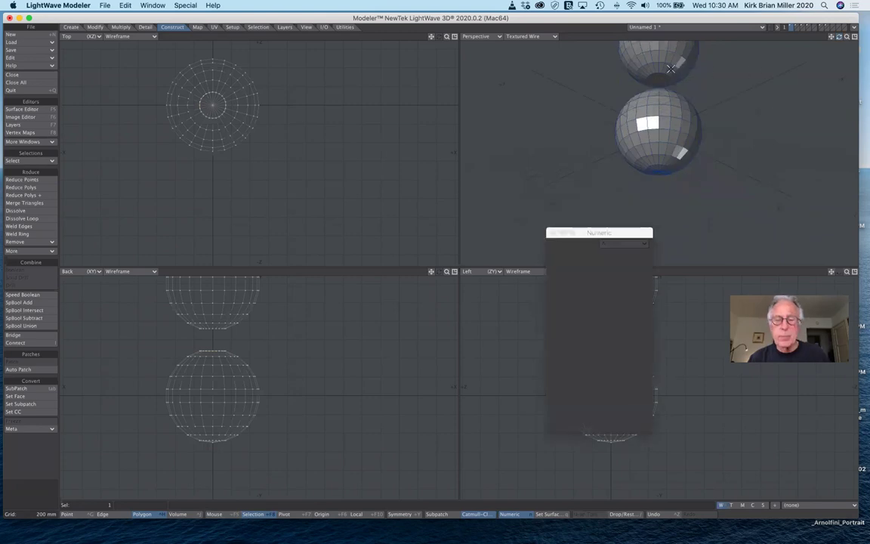
click(658, 78)
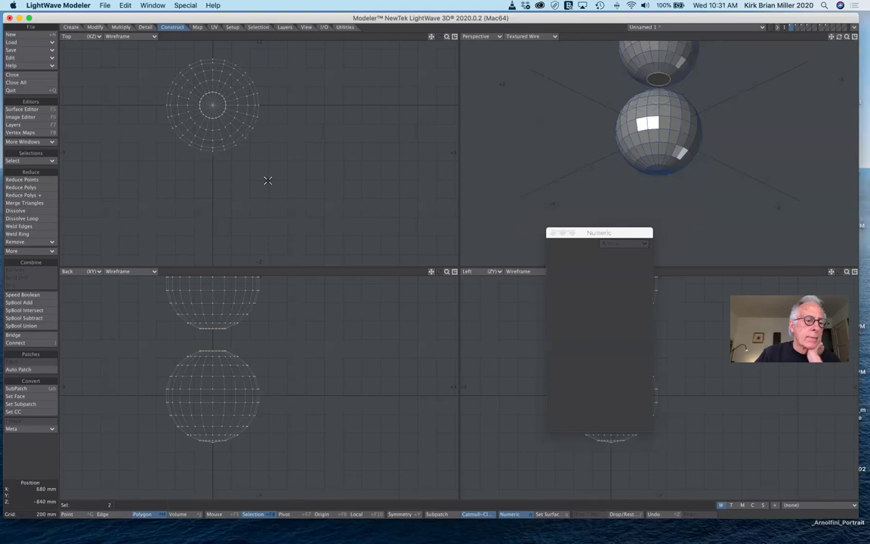
click(26, 335)
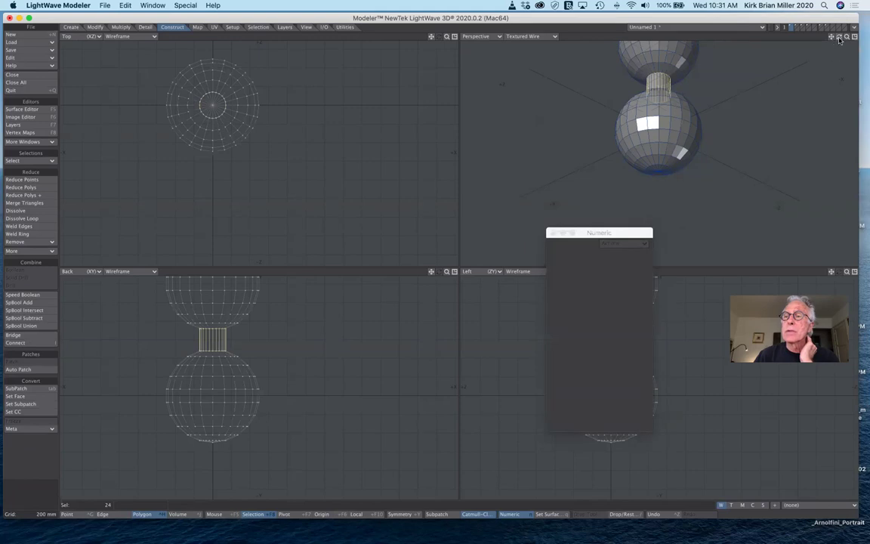
drag(839, 37, 840, 39)
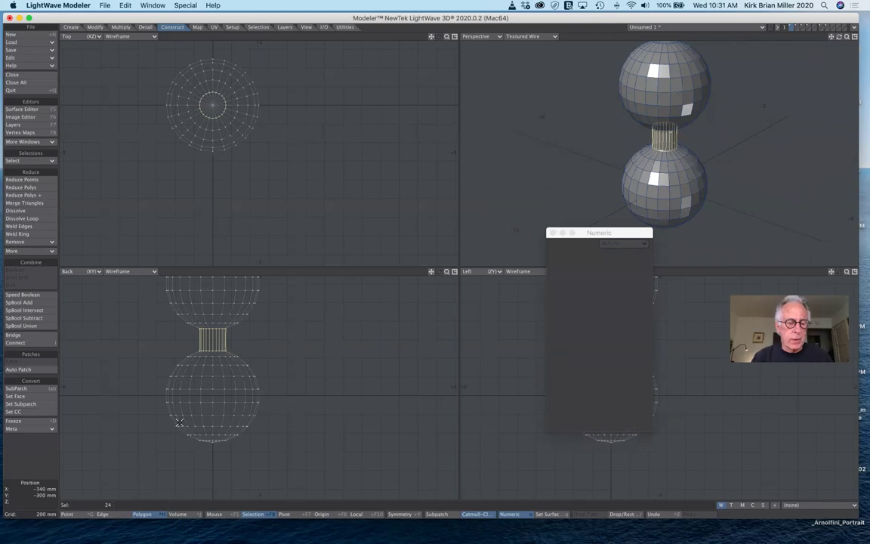
Deselect the bridge polygons, convert the joined spheres to SubPatch, and inspect the smoothed neck
click(34, 496)
click(34, 495)
key(Tab)
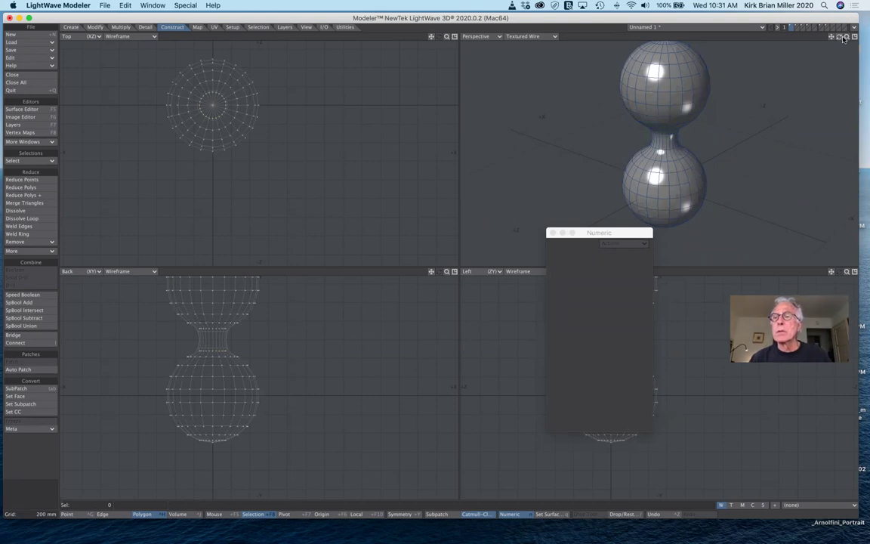
drag(839, 37, 808, 36)
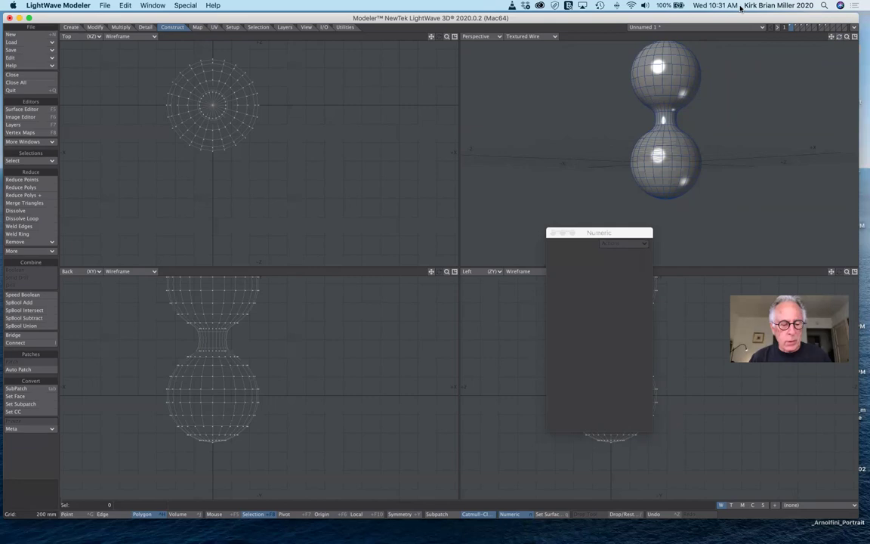
Undo the SubPatch conversion and the Bridge so only the two facing cap polygons are selected
key(super+z)
key(super+z)
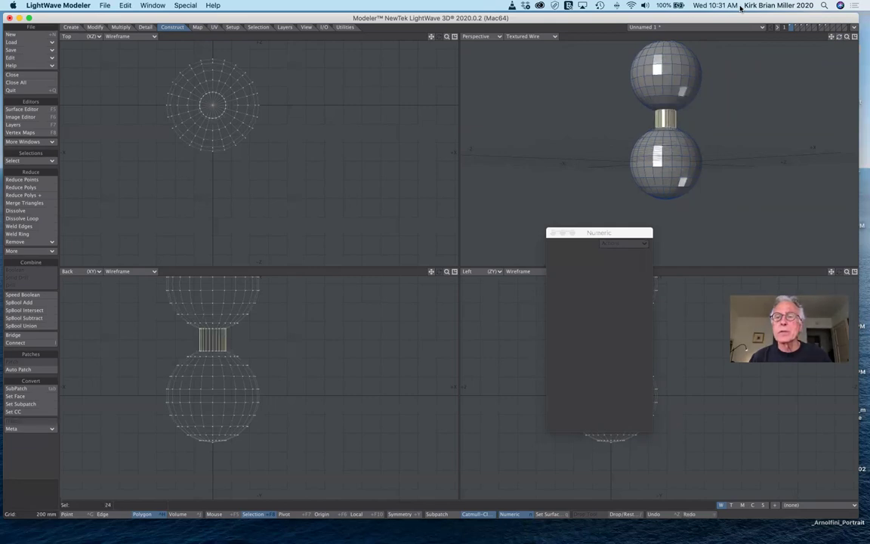
key(super+z)
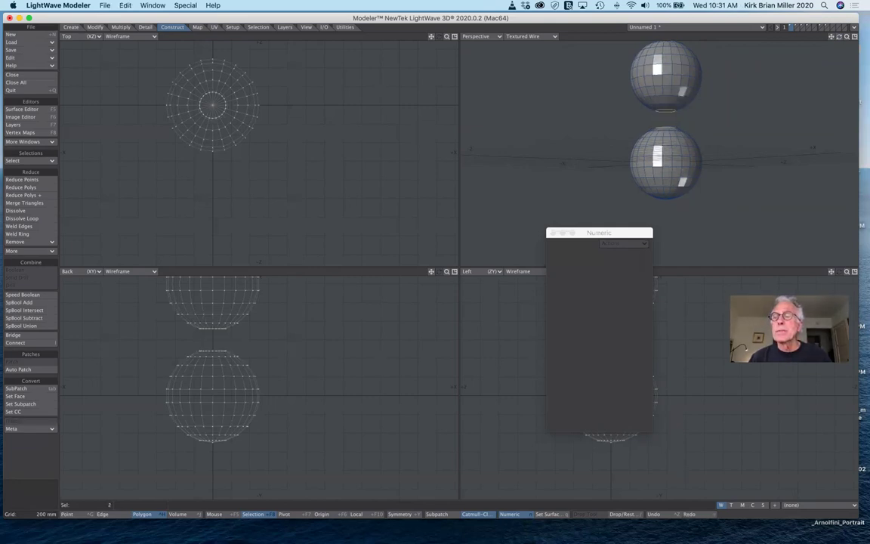
Clear the cap polygon selection and select all connected polygons of the upper sphere
key(t)
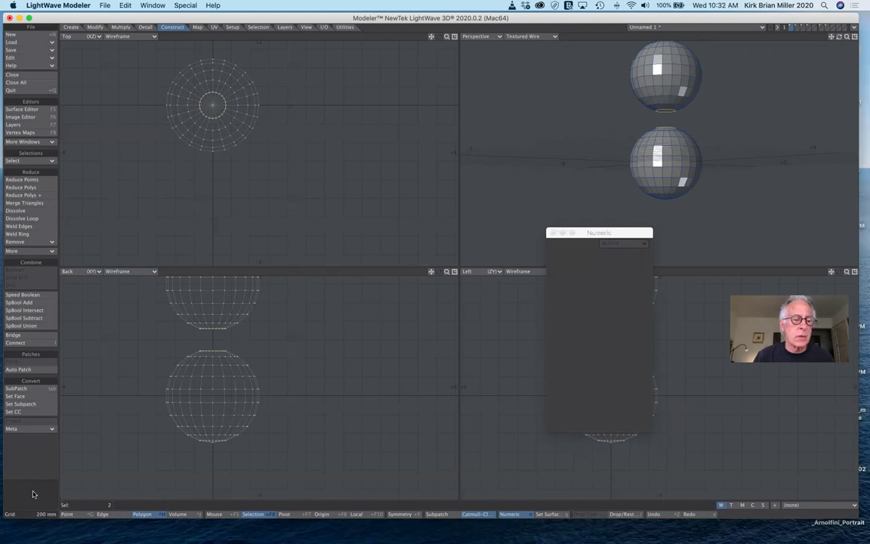
click(33, 494)
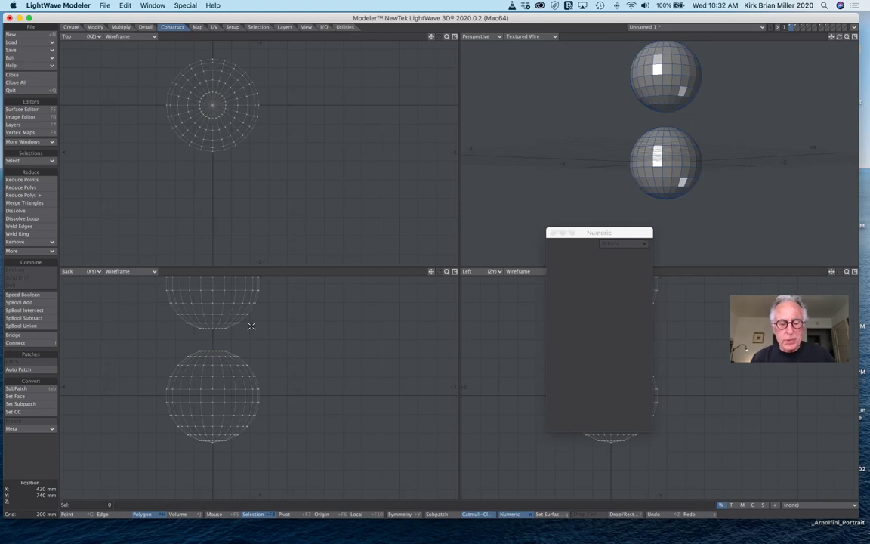
key(t)
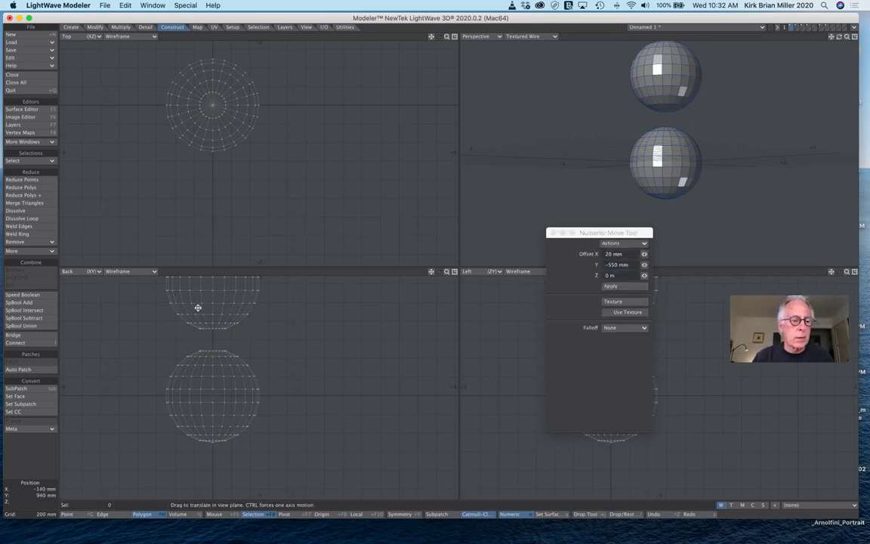
key(space)
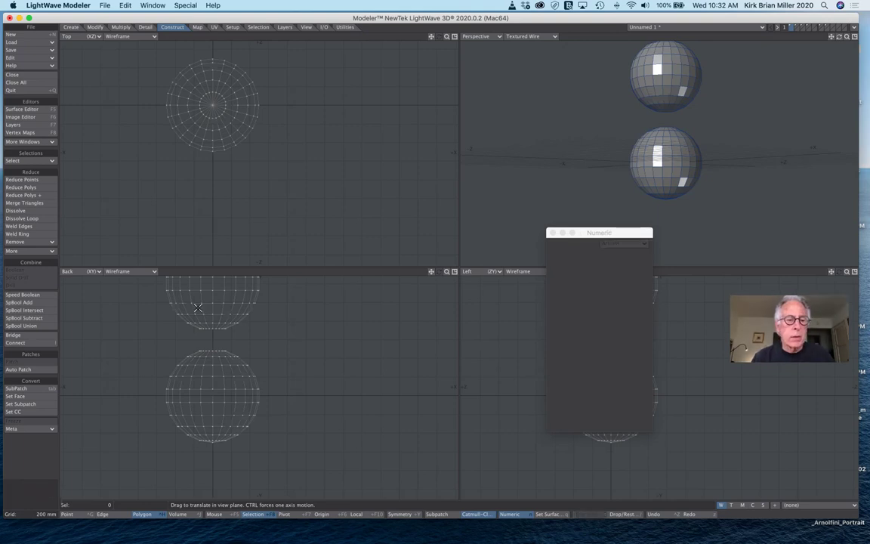
drag(198, 308, 230, 308)
click(32, 161)
click(34, 157)
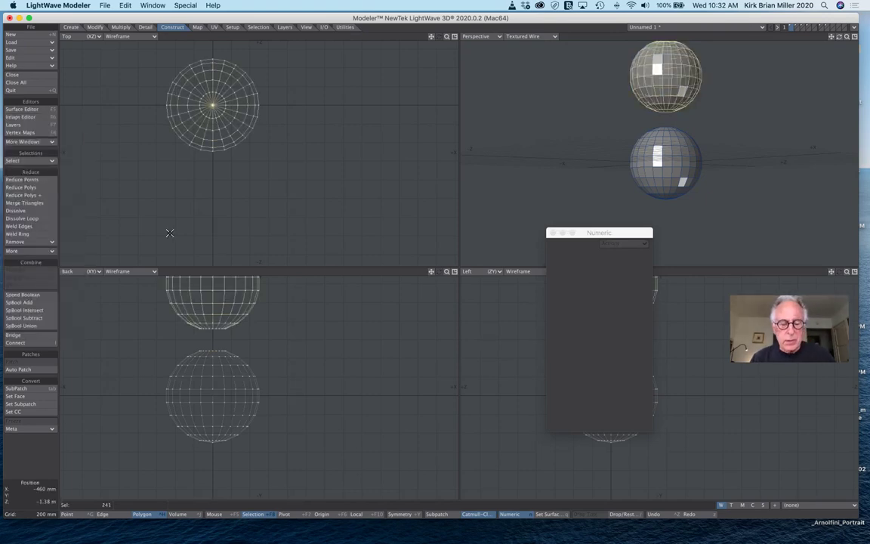
Move the upper sphere down 240 mm along Y so its cap meets the lower sphere, and deselect it
key(t)
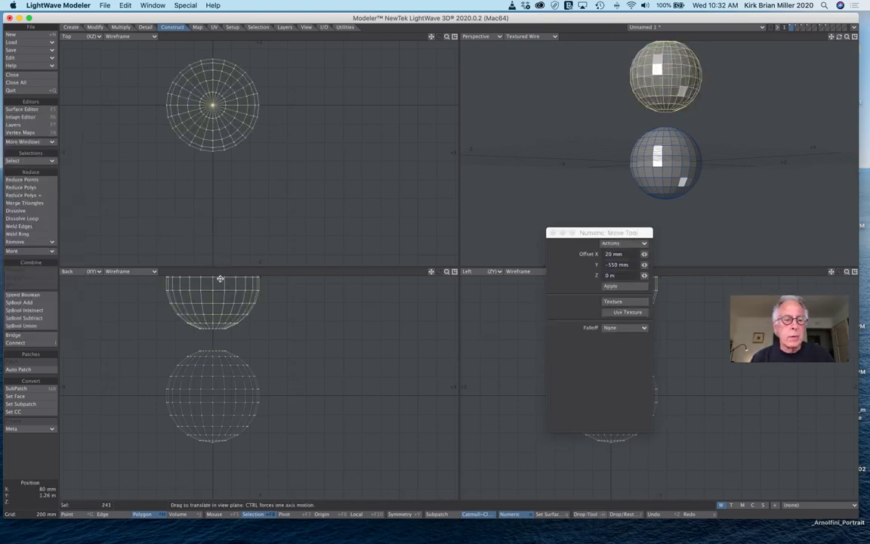
drag(219, 279, 220, 300)
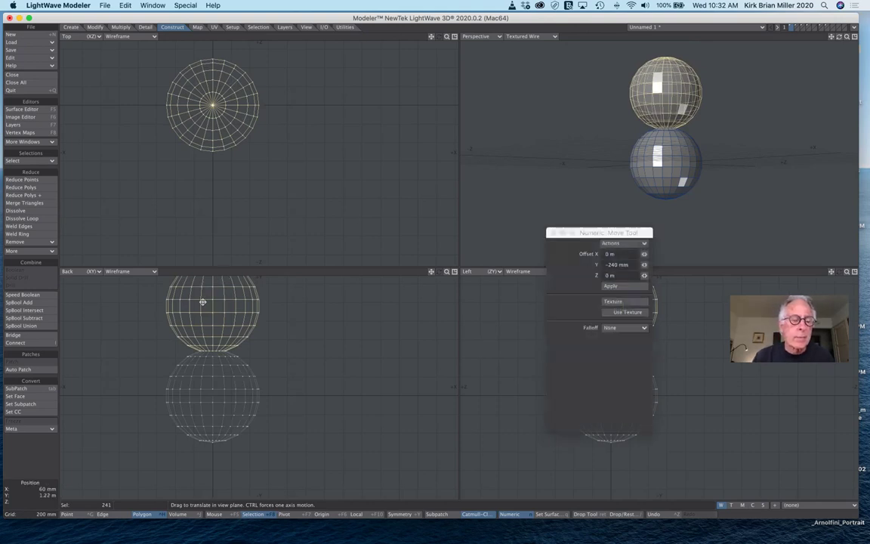
click(54, 494)
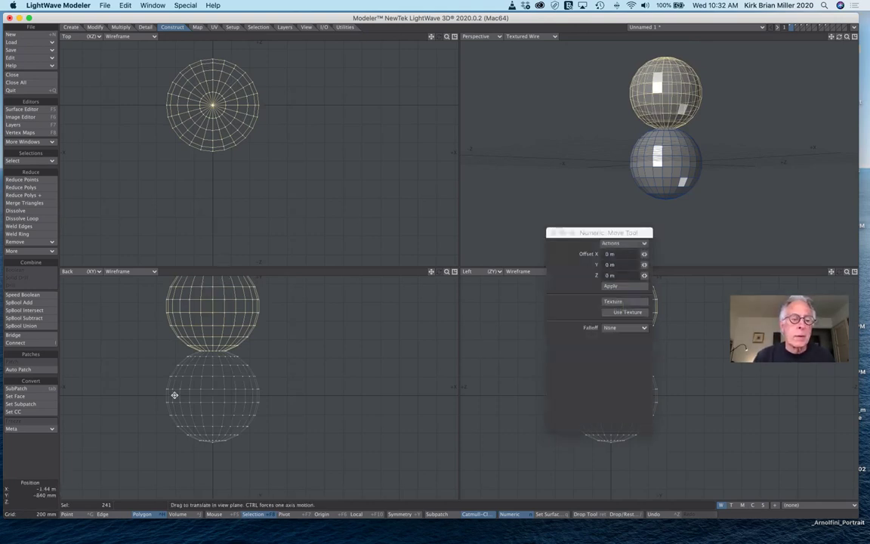
key(Return)
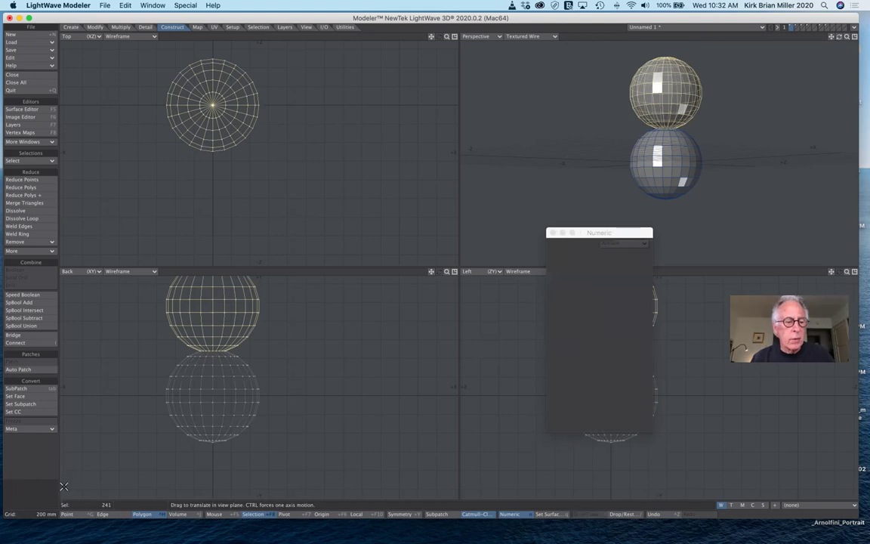
click(32, 499)
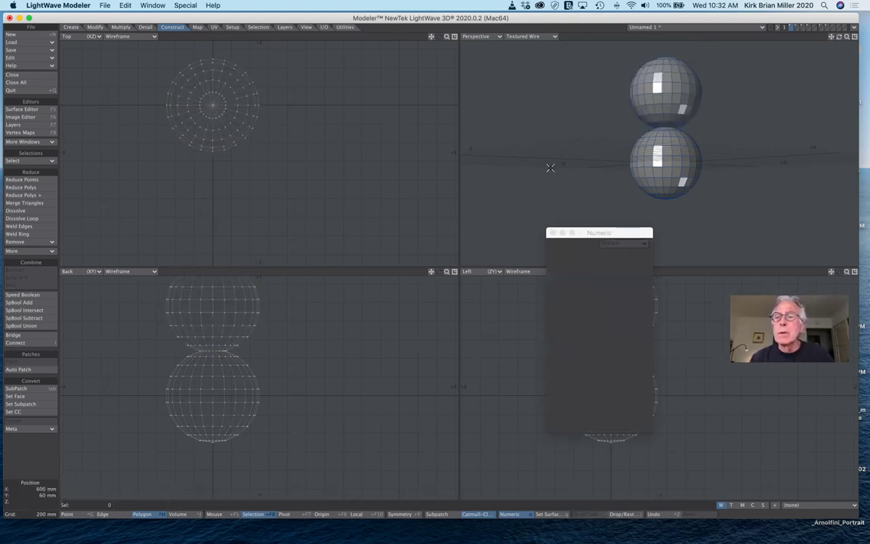
Try to select the cap polygons where the two spheres touch from the Top view, and clear that selection
drag(838, 36, 863, 37)
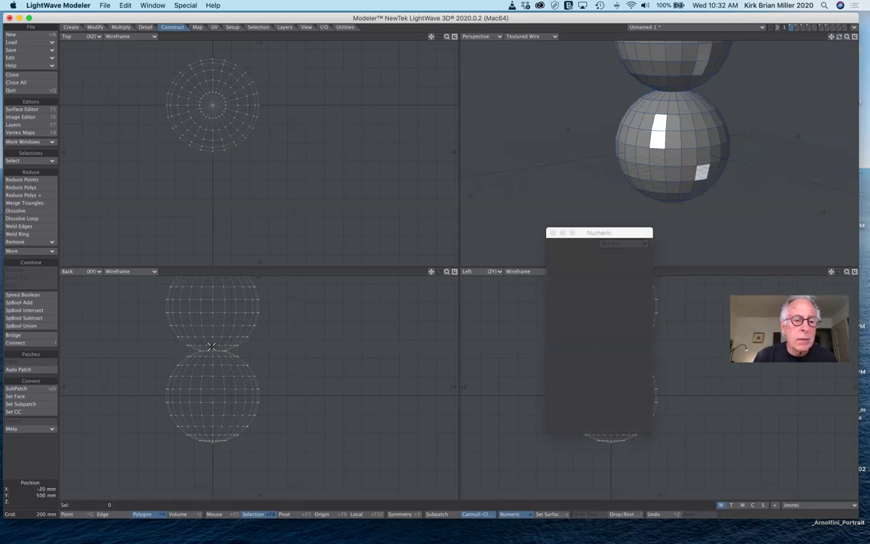
click(220, 106)
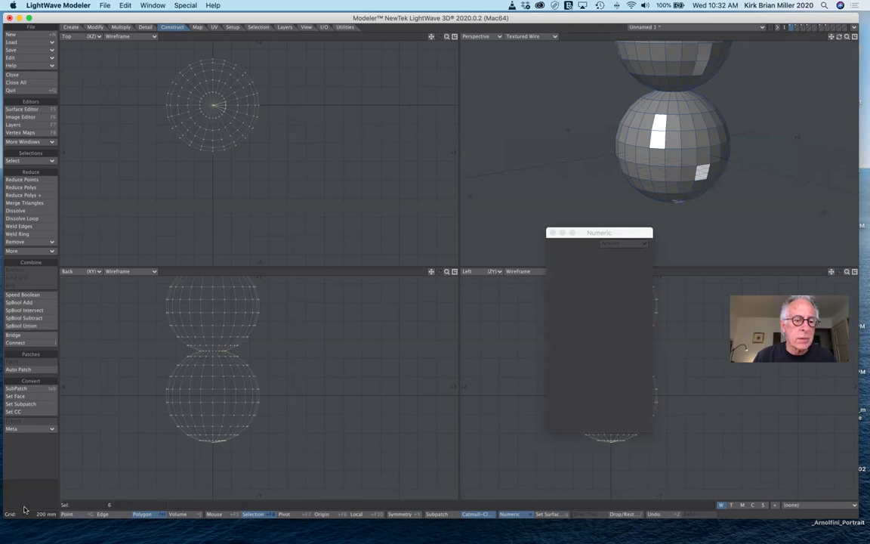
click(27, 503)
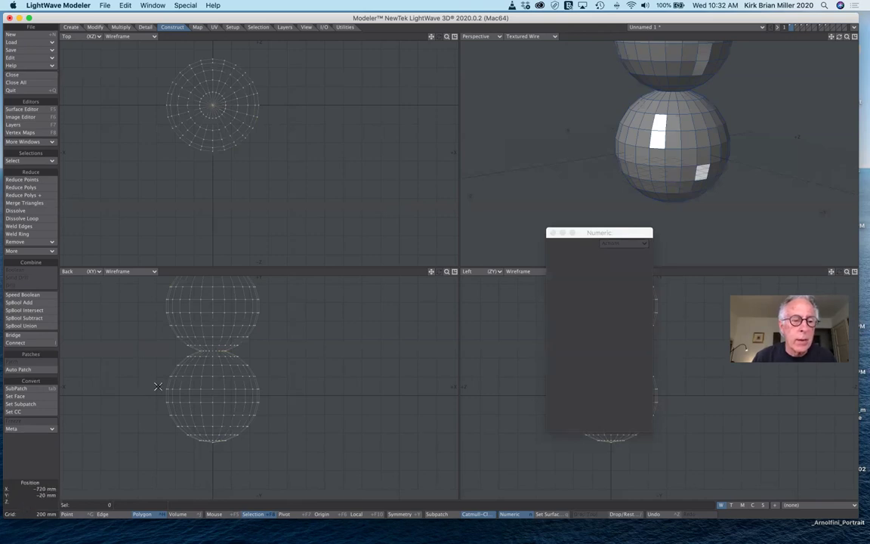
Undo the upper sphere's downward move, keeping the sphere selected, and activate the Move tool
double_click(195, 349)
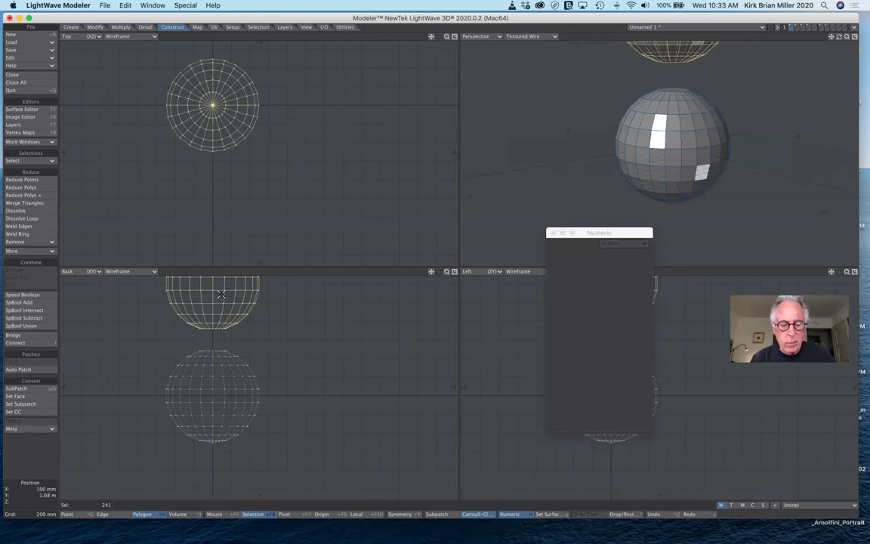
key(t)
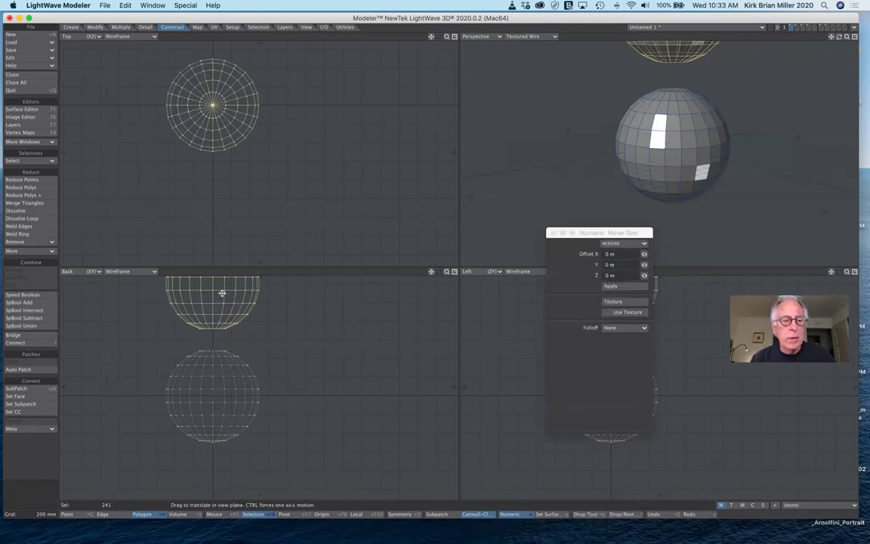
Move the selected upper sphere 160 mm down in Y toward the lower sphere, and clear the selection
drag(222, 293, 222, 308)
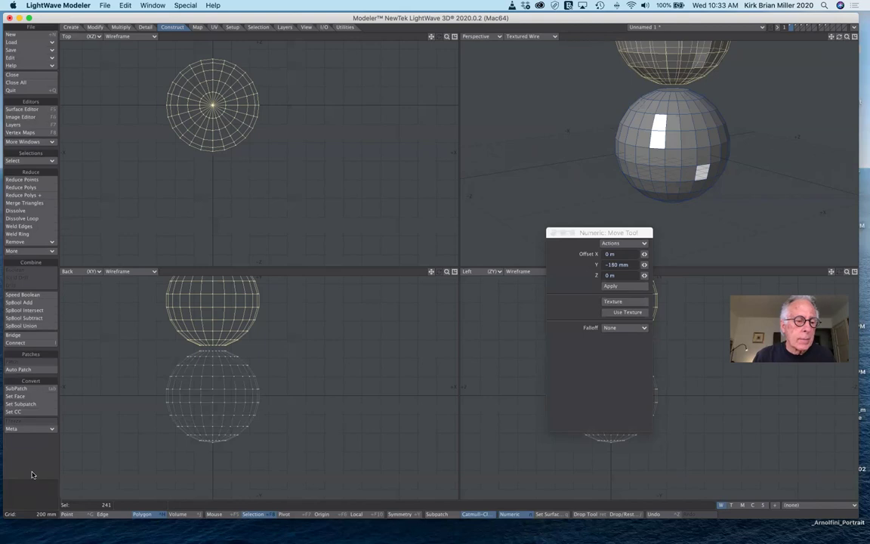
click(37, 506)
click(39, 506)
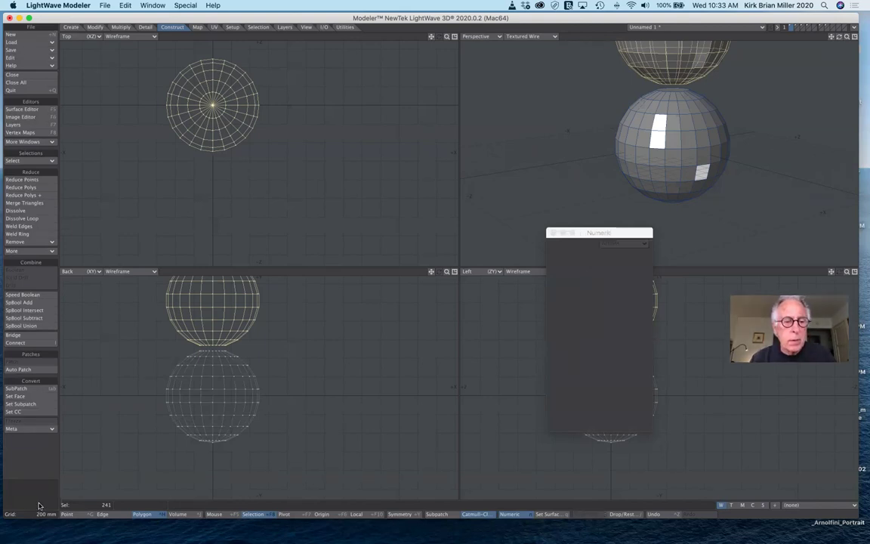
click(39, 506)
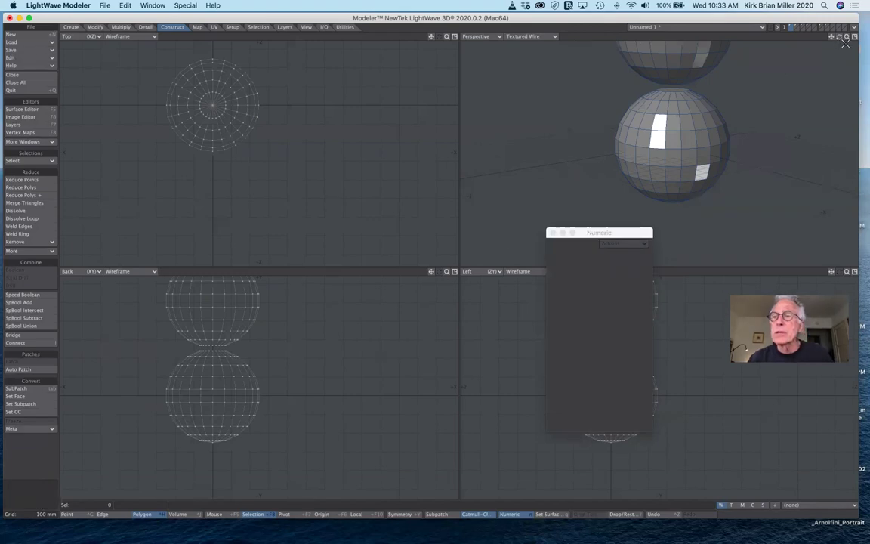
Bridge the upper sphere's bottom cap polygon with the facing top cap polygon of the lower sphere
drag(839, 36, 839, 21)
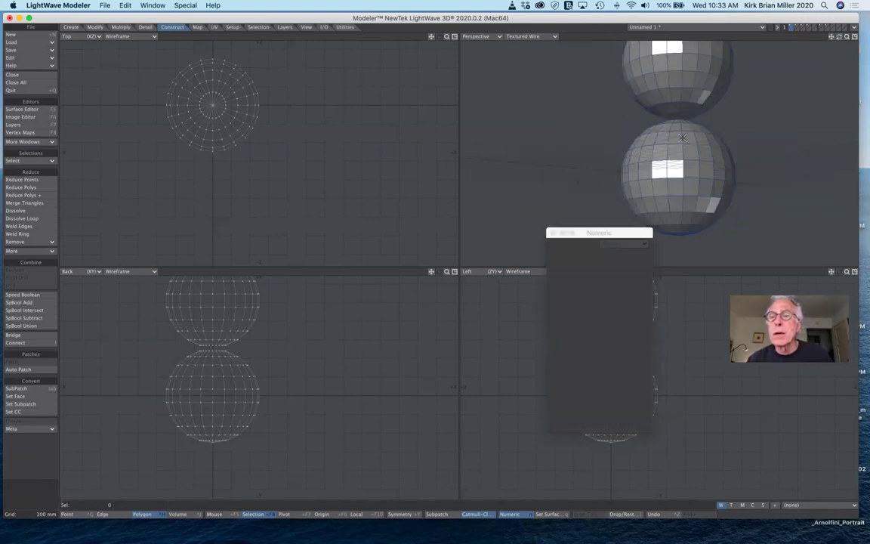
click(679, 116)
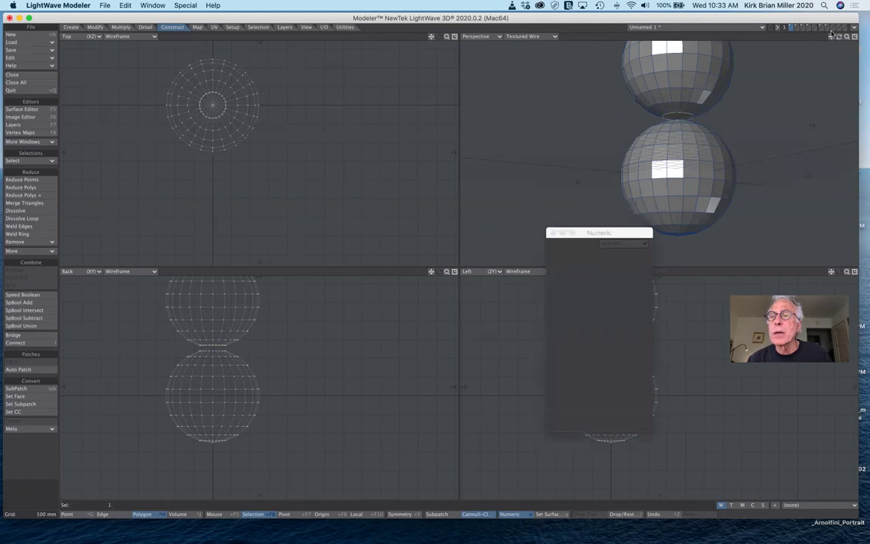
drag(839, 37, 839, 57)
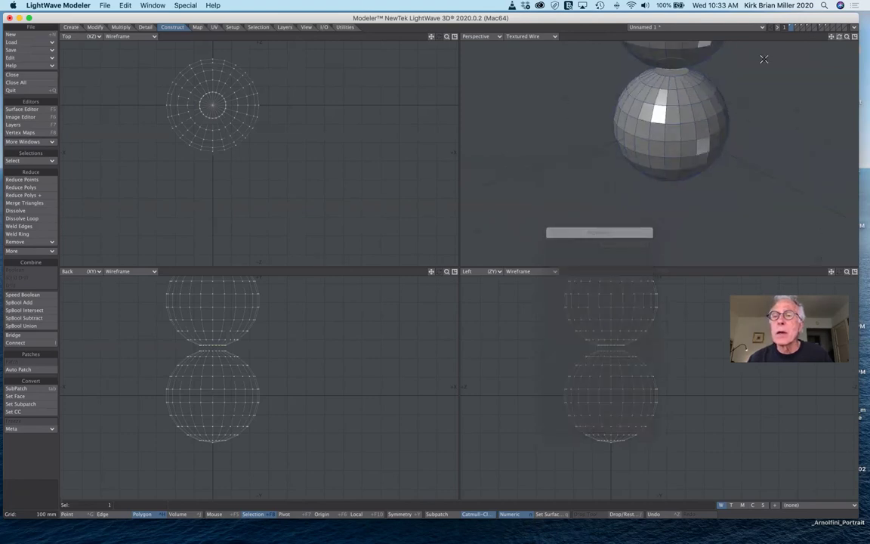
click(675, 72)
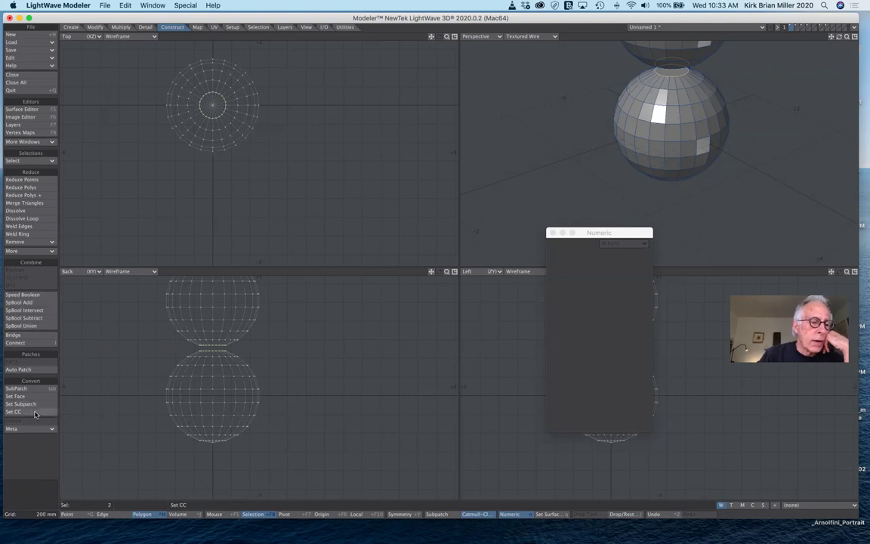
click(30, 336)
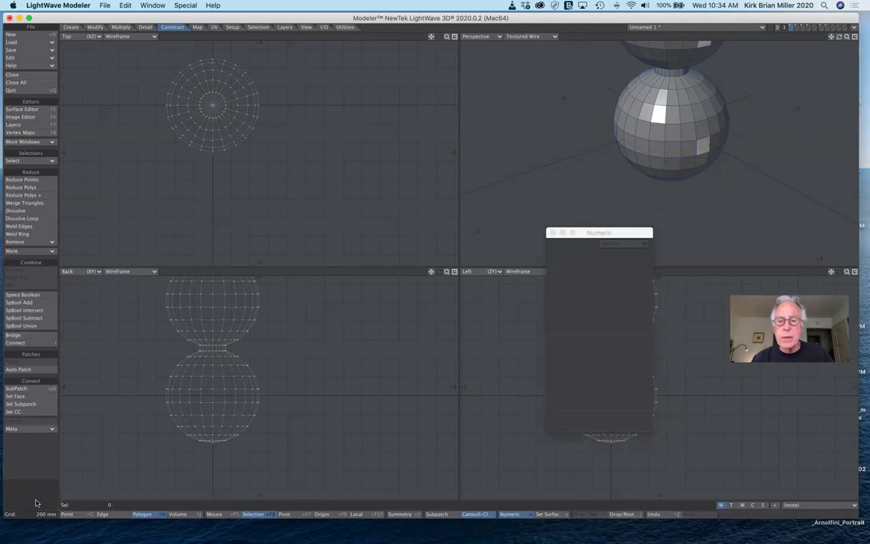
Convert the bridged spheres to subpatches, select the polygon loop around the connecting neck, and clear that selection
key(Tab)
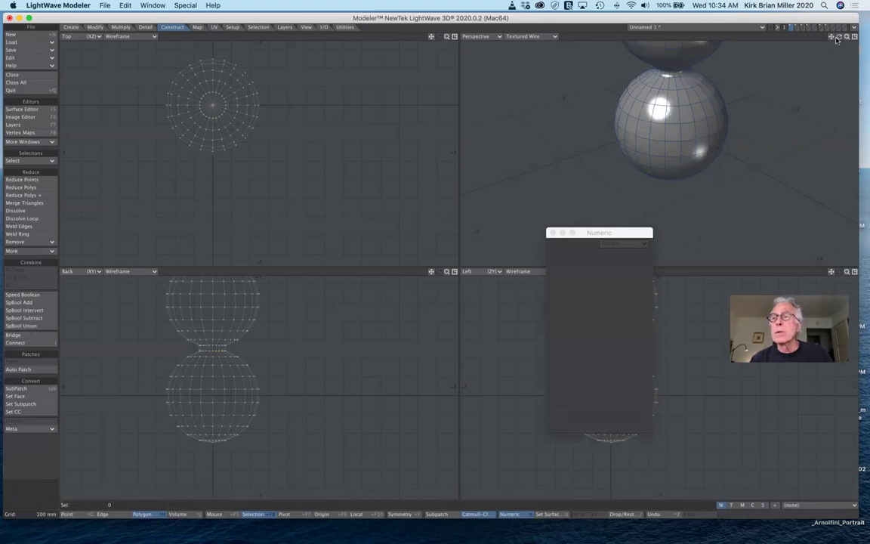
mouse_move(838, 36)
mouse_down()
mouse_move(838, 11)
mouse_move(839, 32)
mouse_up()
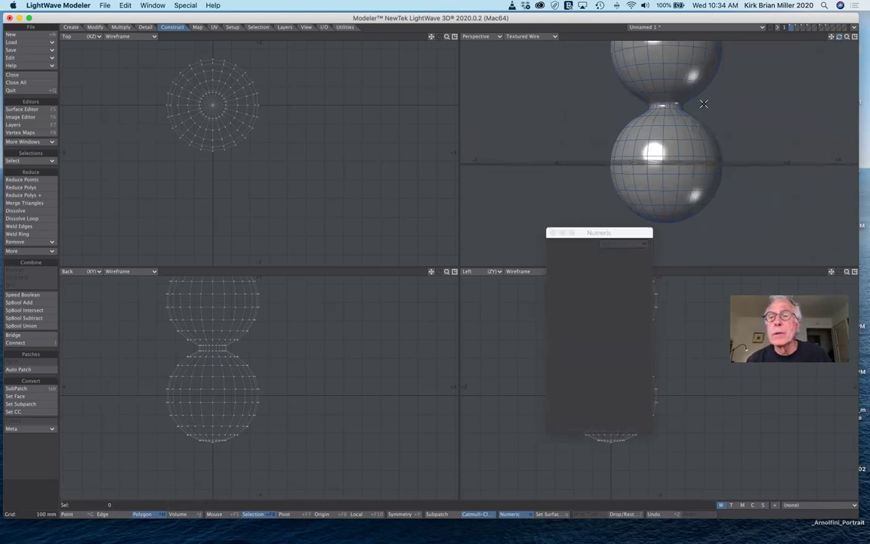
drag(657, 104, 669, 105)
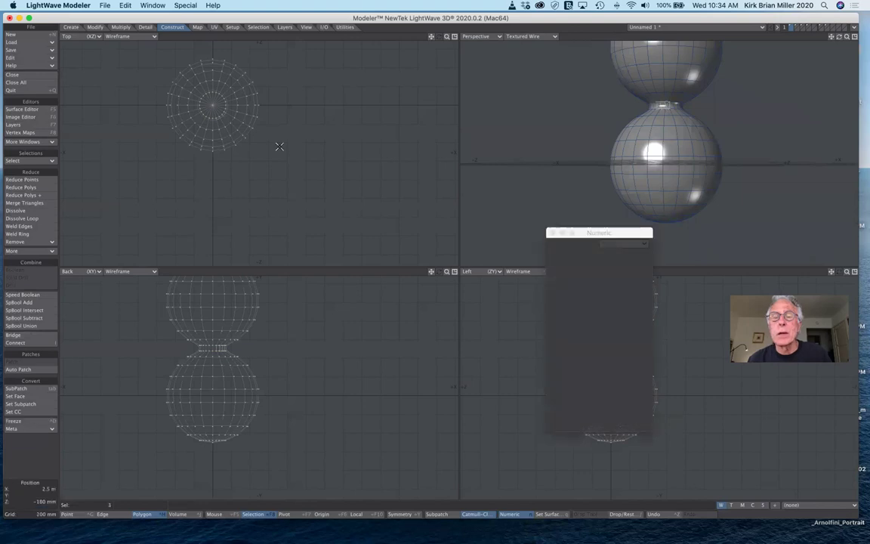
click(47, 161)
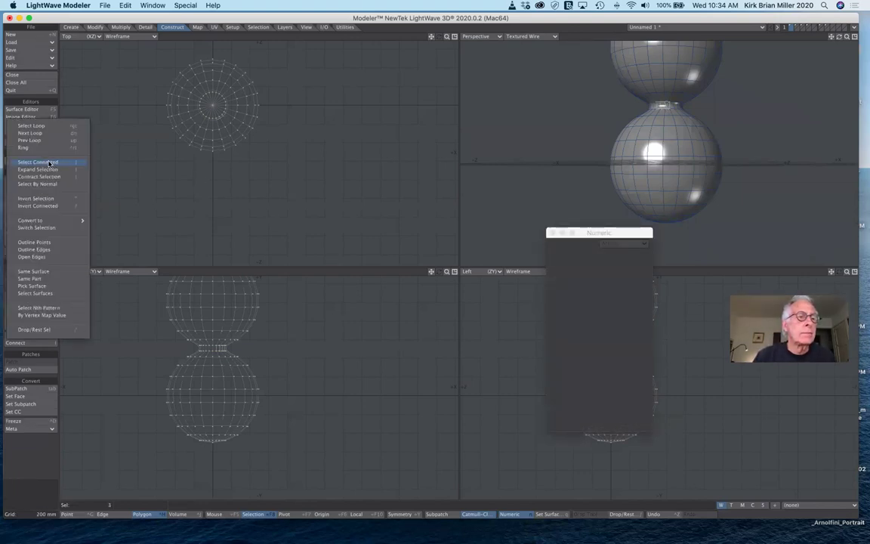
click(59, 126)
click(59, 127)
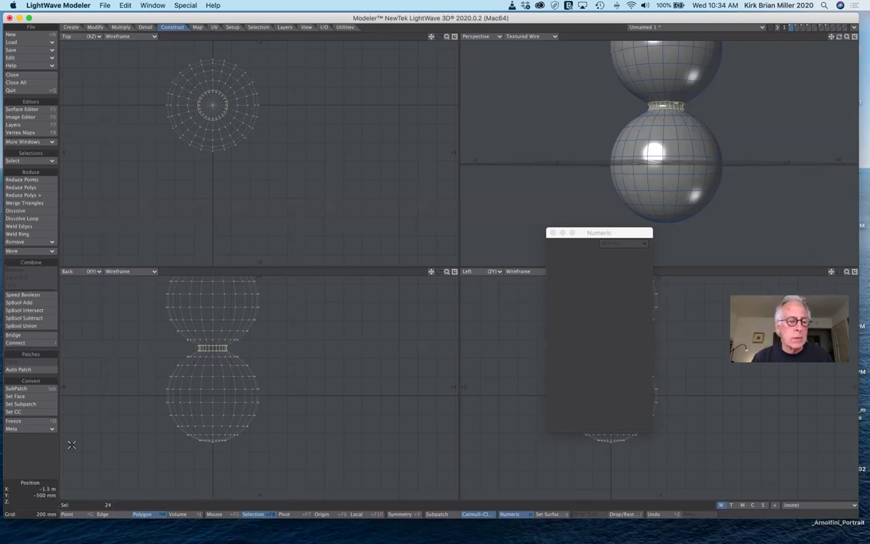
click(31, 498)
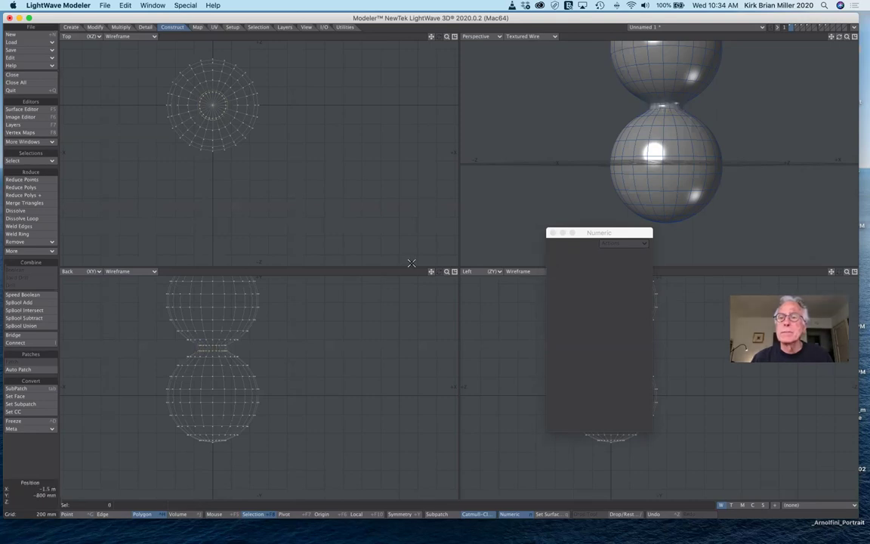
Undo the subpatch conversion and the bridge between the spheres, and deselect the two cap polygons
drag(838, 37, 800, 45)
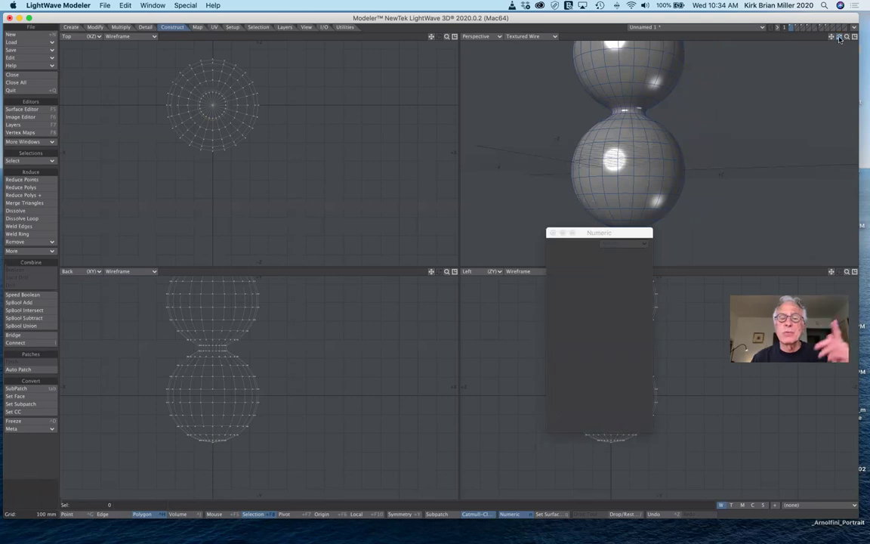
key(ctrl+z)
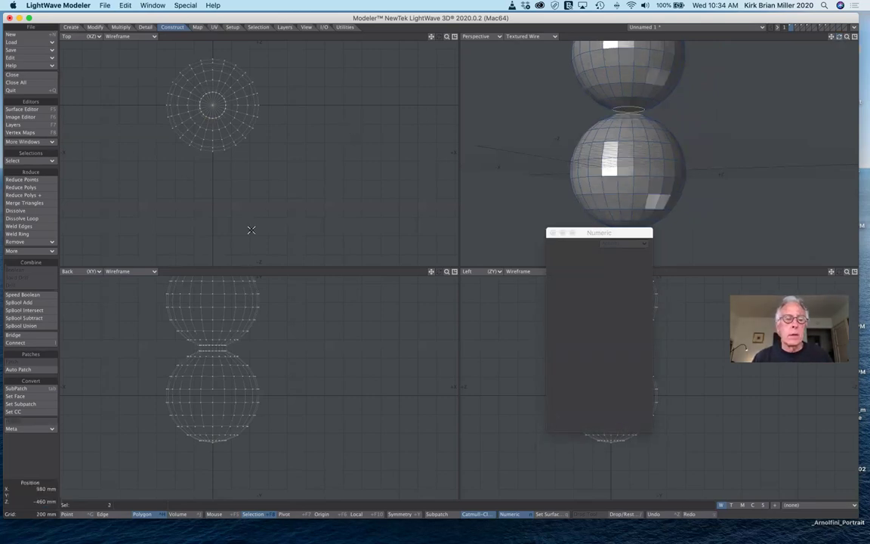
click(27, 488)
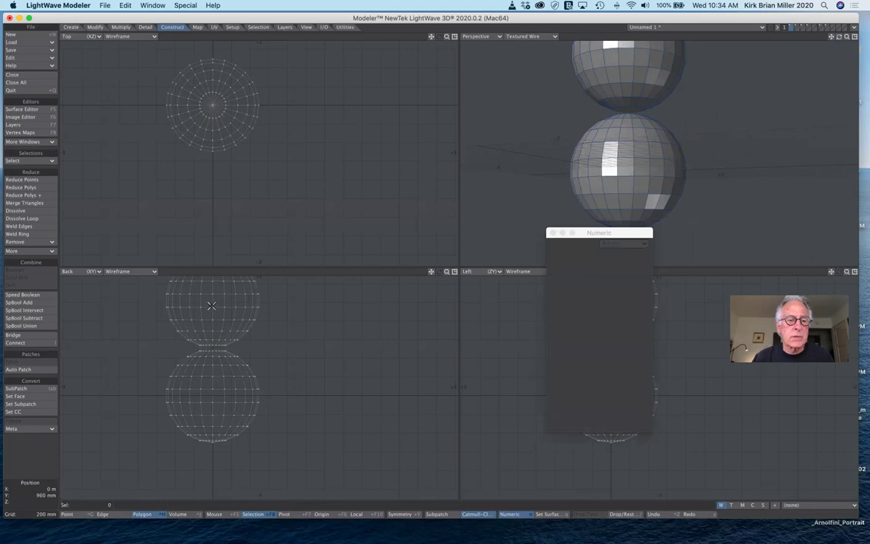
Delete the upper sphere through its connected polygons, and delete the remaining lower sphere to empty the layer
drag(211, 306, 236, 300)
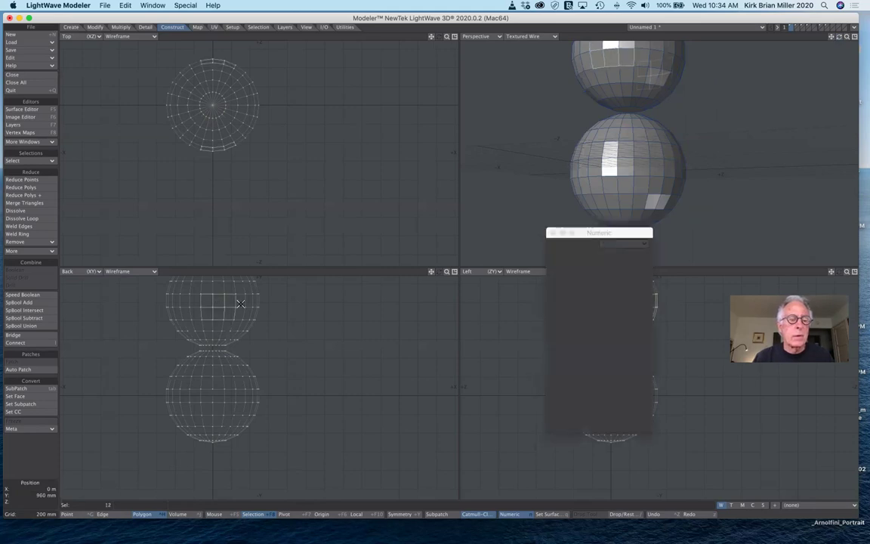
click(44, 160)
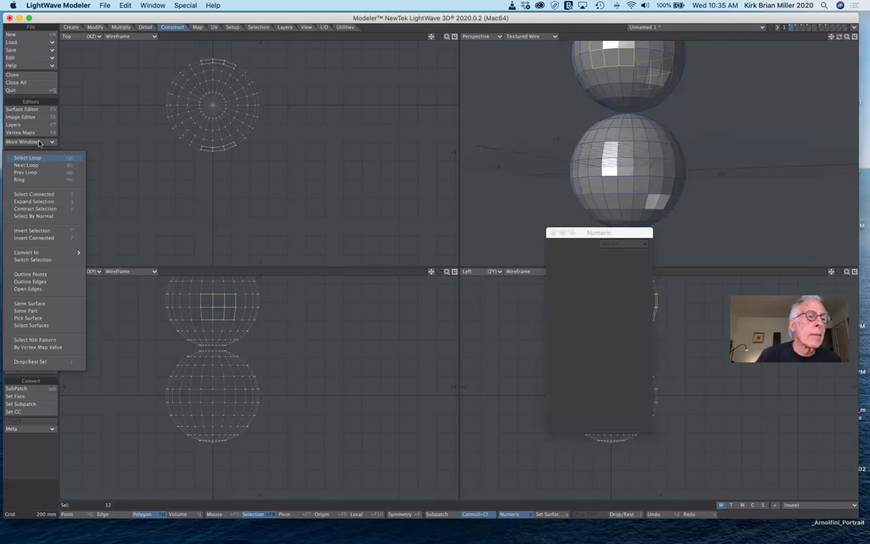
click(34, 194)
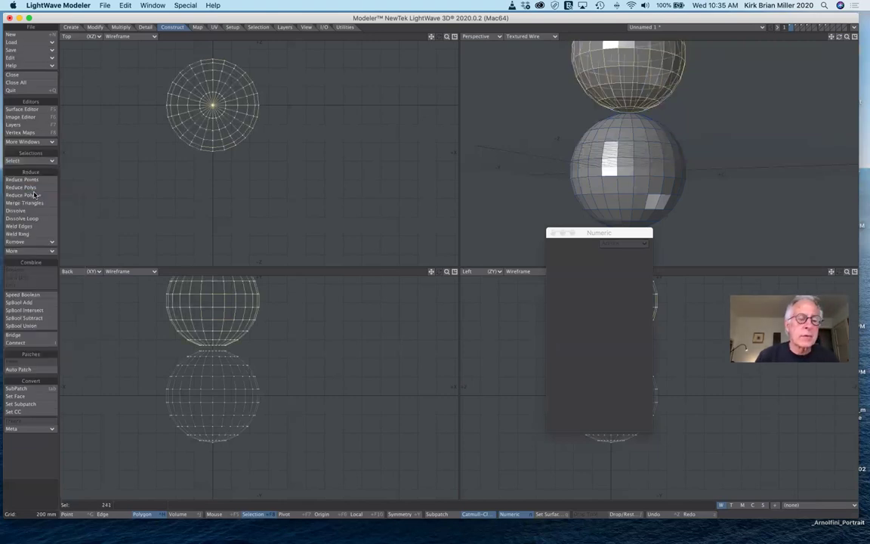
key(Delete)
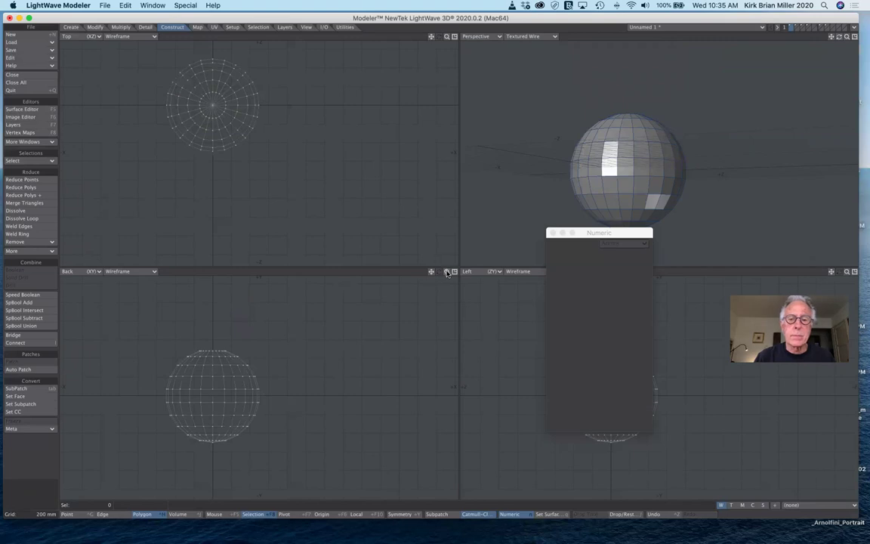
drag(432, 271, 437, 315)
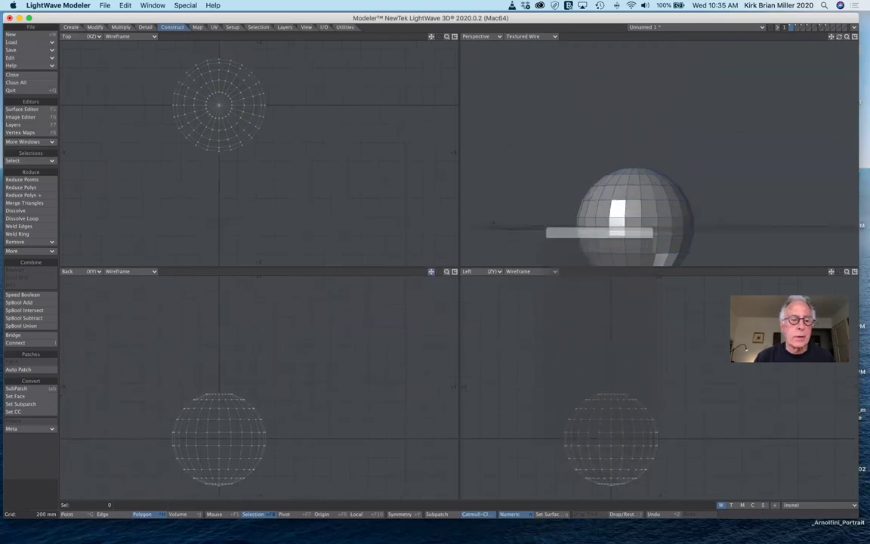
click(70, 27)
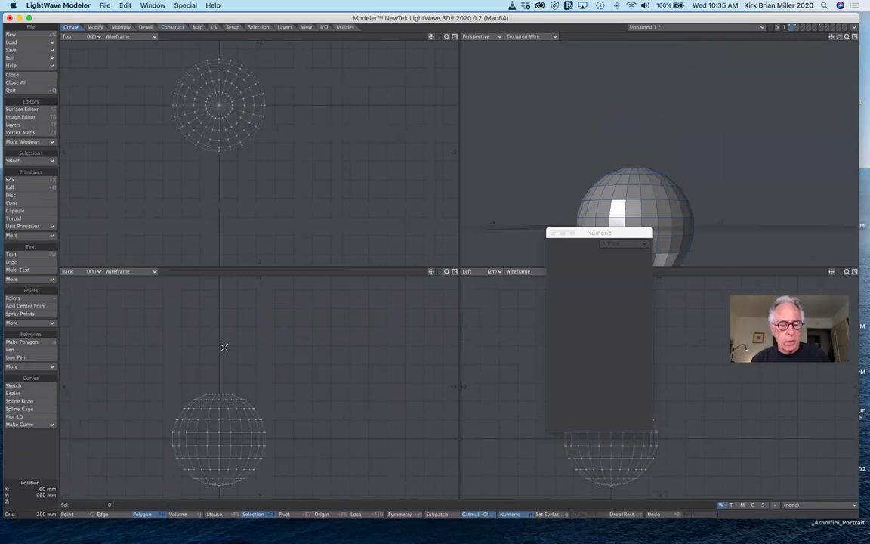
key(Delete)
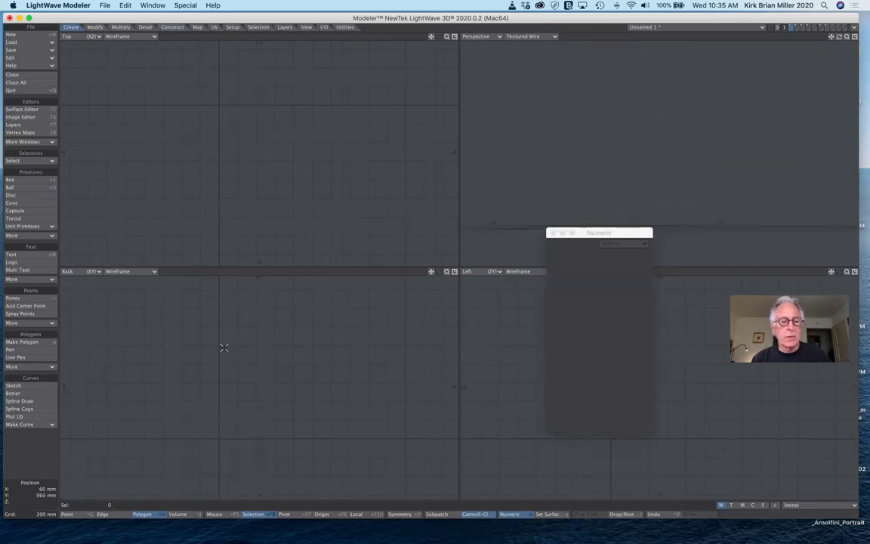
Create a globe-type ball along the Y axis at the origin with 8 sides, 12 segments and 500 mm radii
click(43, 190)
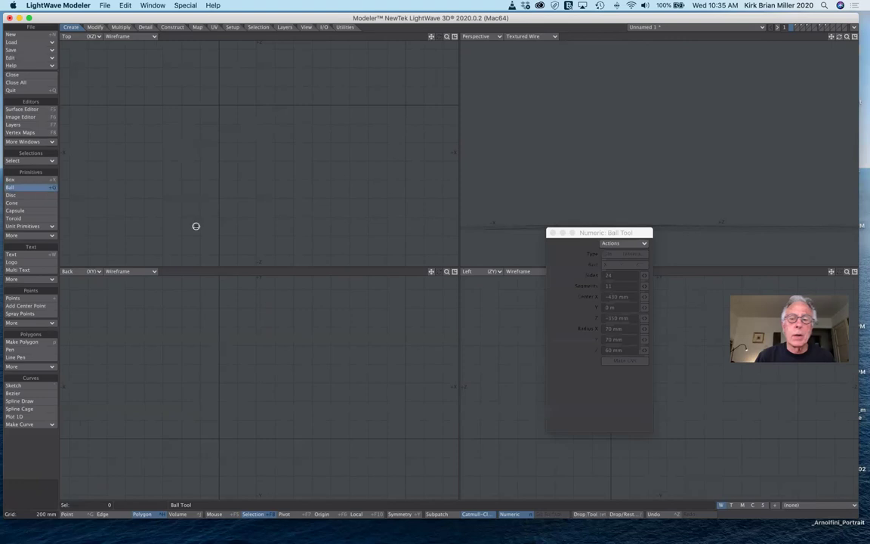
click(624, 245)
click(622, 249)
click(623, 245)
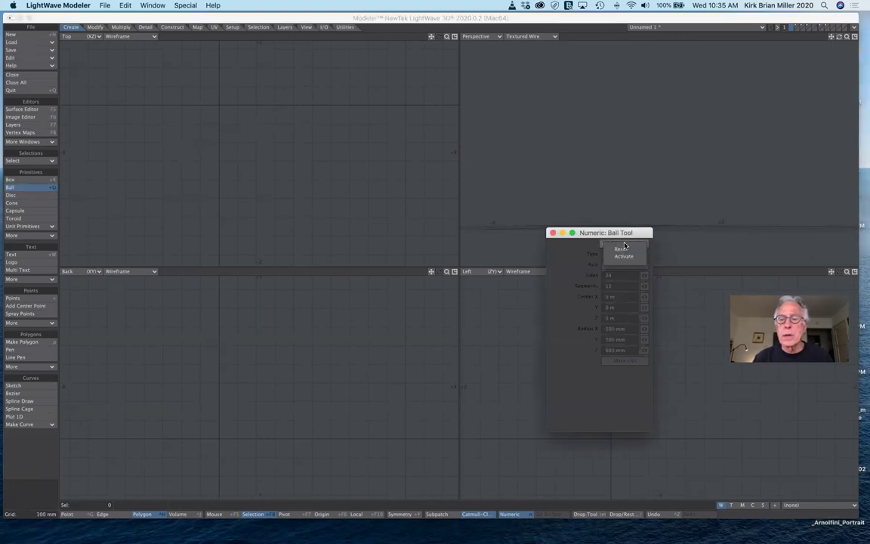
click(624, 256)
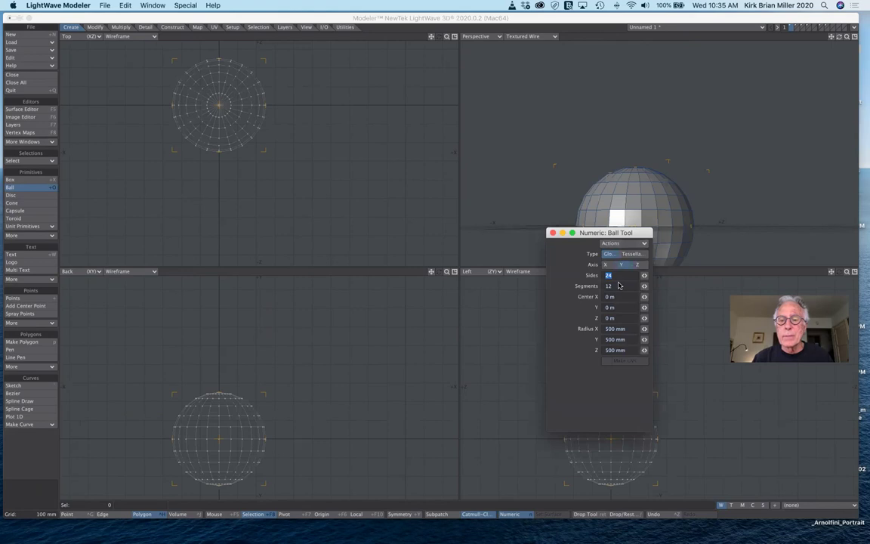
click(645, 276)
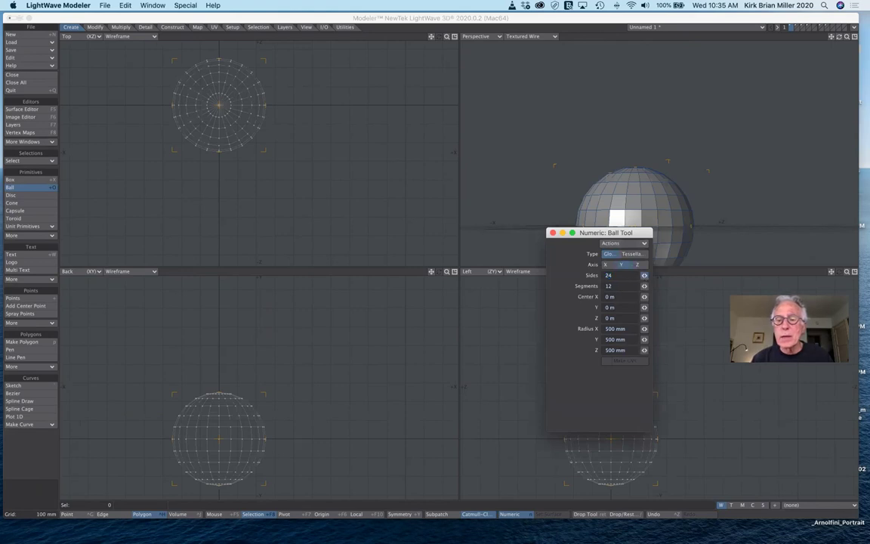
drag(644, 275, 624, 275)
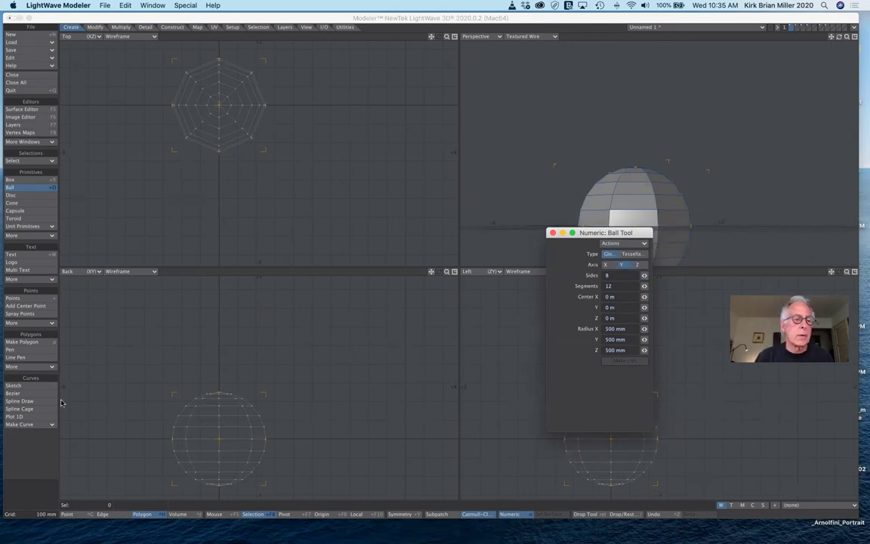
click(47, 189)
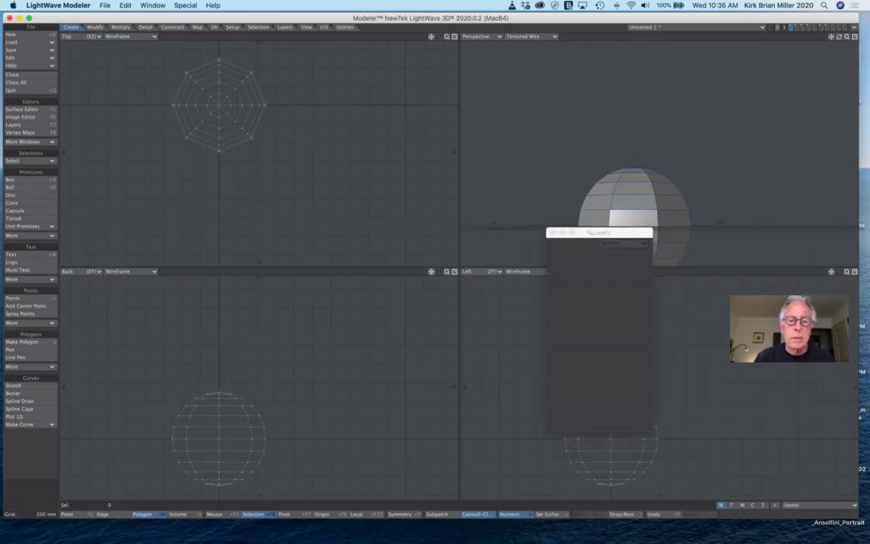
Delete the ring of triangular cap polygons at the top of the ball
key(a)
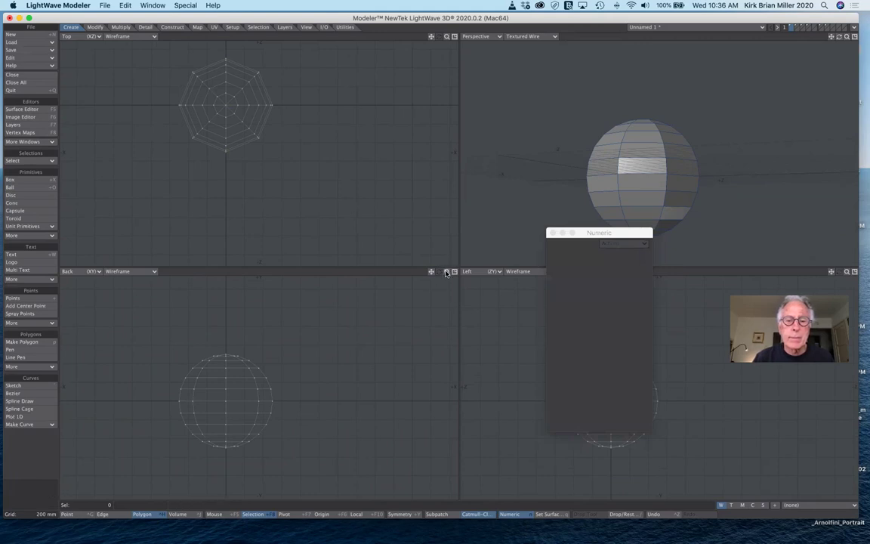
drag(447, 271, 499, 271)
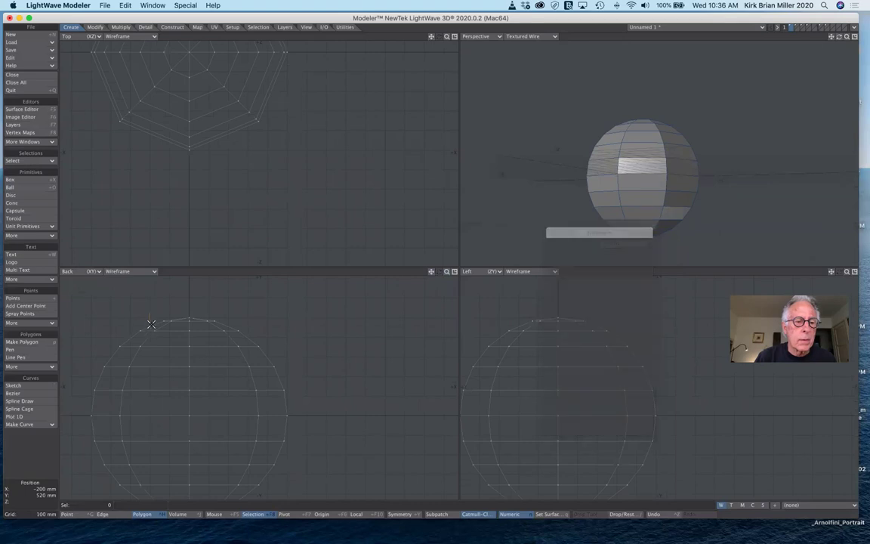
mouse_move(154, 325)
mouse_down()
mouse_move(226, 317)
mouse_move(207, 284)
mouse_up()
mouse_move(207, 284)
right_down()
mouse_move(142, 303)
mouse_move(151, 323)
right_up()
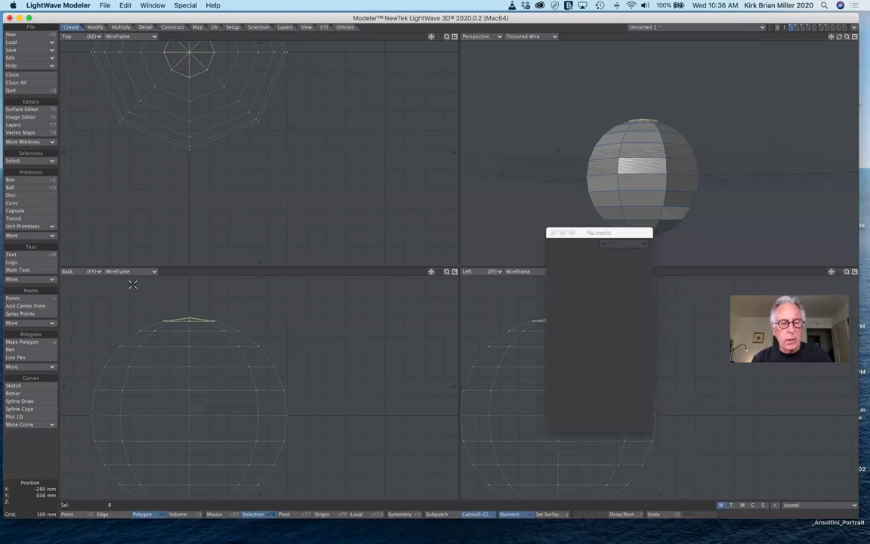
key(Delete)
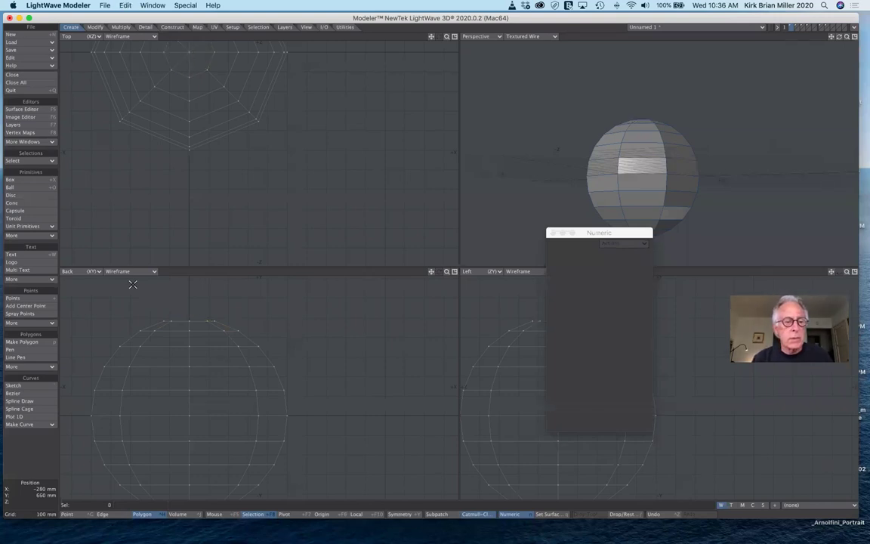
Select the ring of points around the ball's open top and make a single cap polygon from them
click(68, 514)
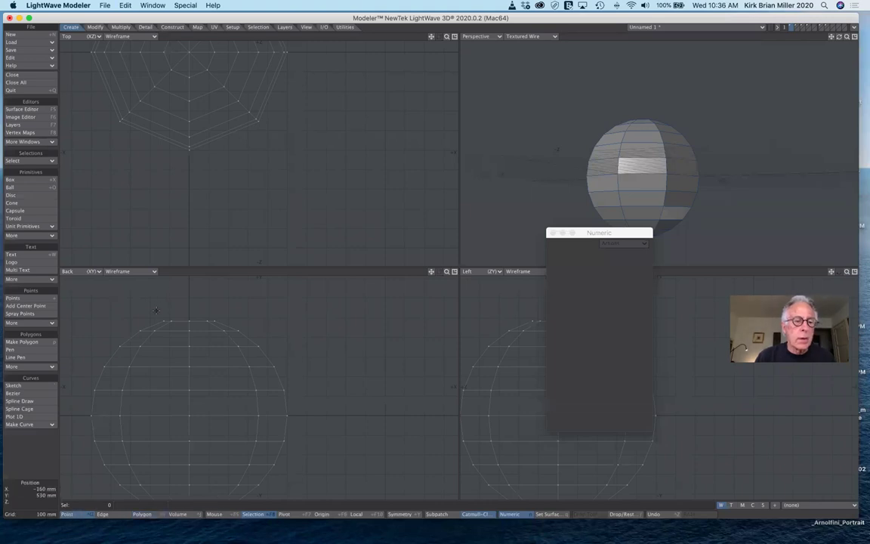
key(n)
right_drag(153, 308, 154, 318)
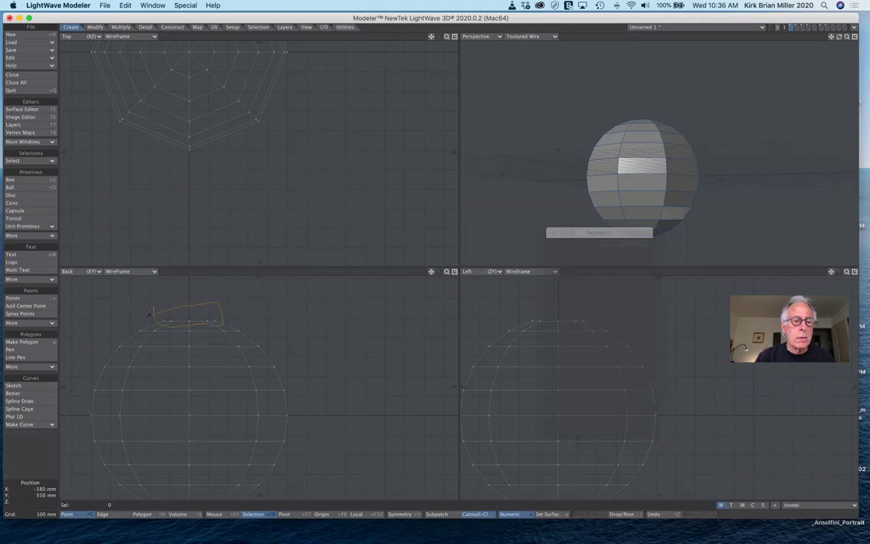
right_drag(151, 313, 151, 317)
key(slash)
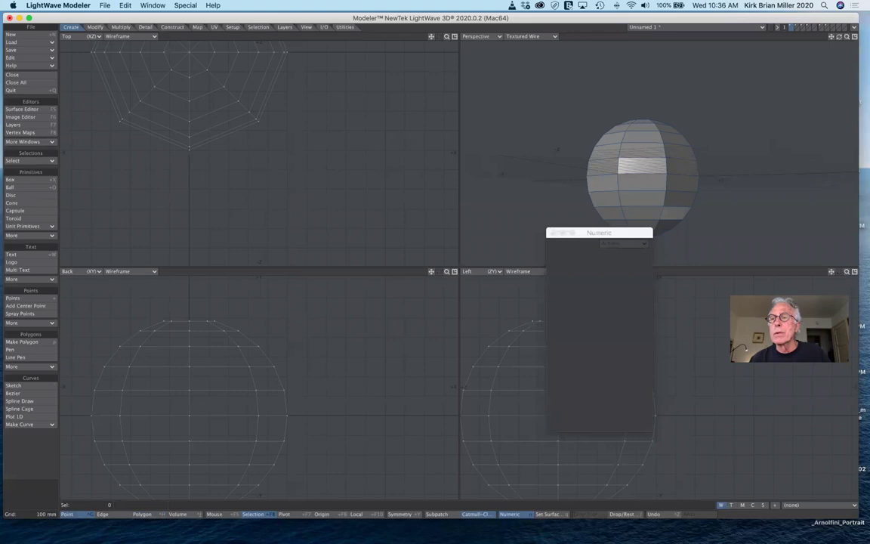
alt+drag(573, 68, 572, 100)
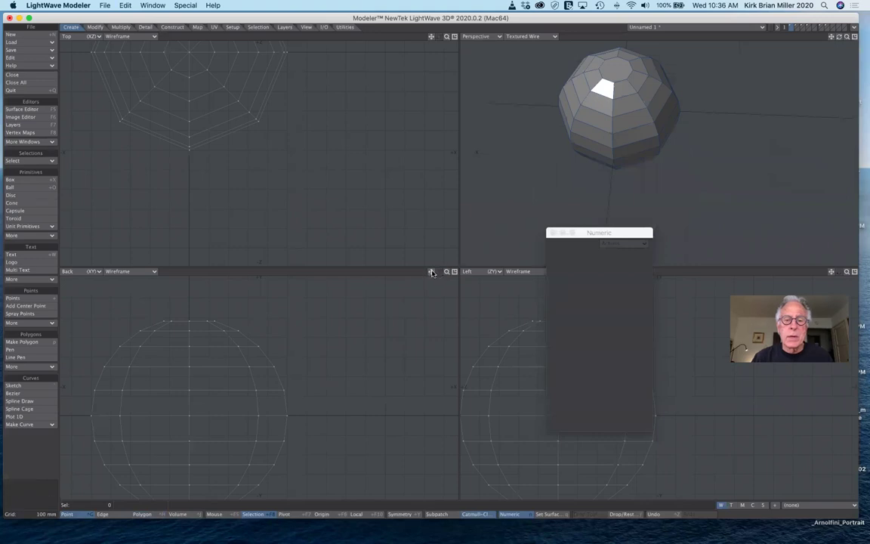
Draw a box about 870 mm wide, 690 mm high and 1.06 m deep above the ball, centred at X 0 and Y 1.04 m
drag(431, 271, 466, 388)
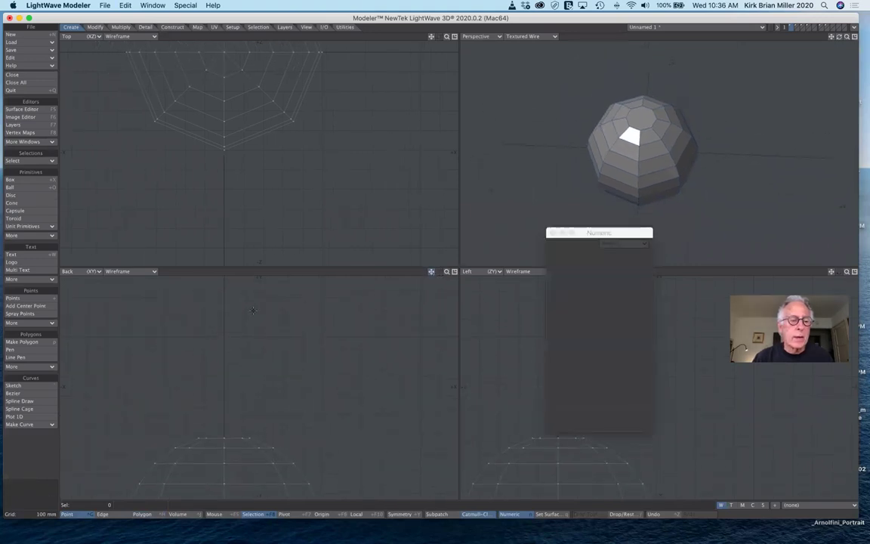
click(27, 186)
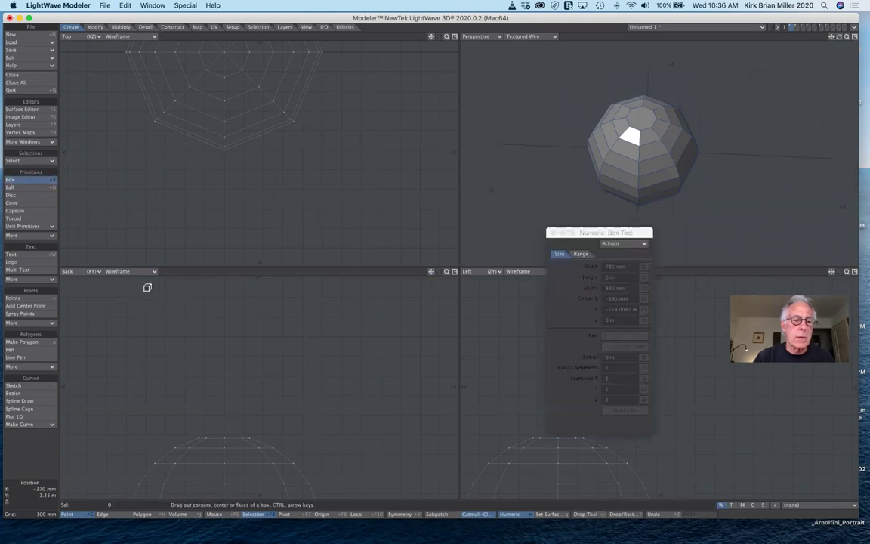
drag(140, 288, 312, 420)
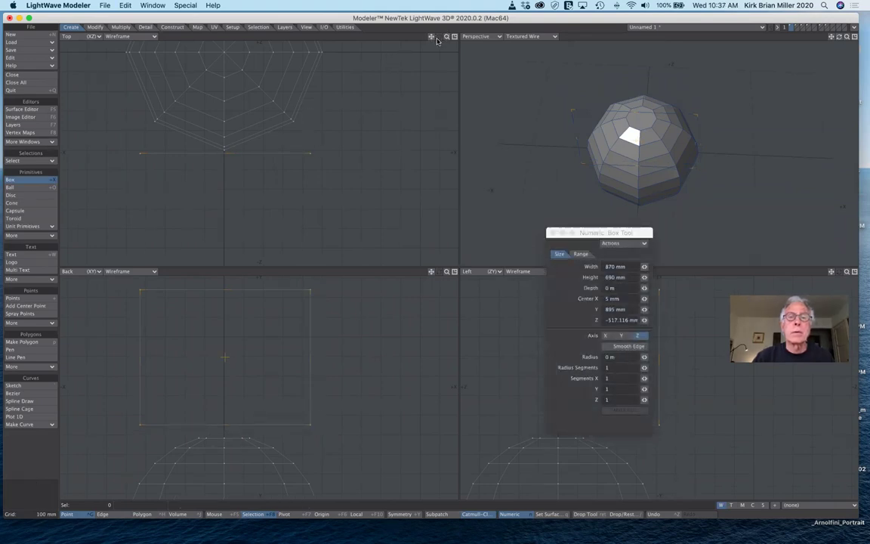
drag(446, 36, 408, 36)
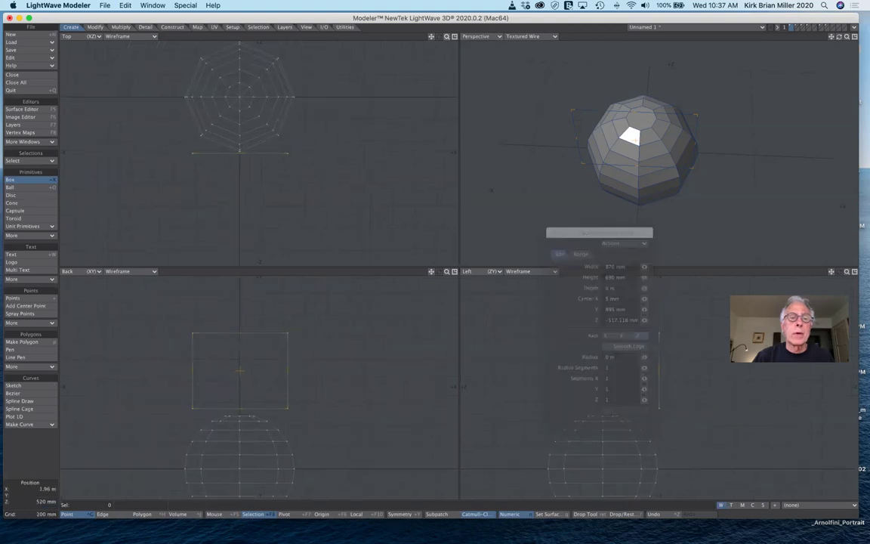
drag(243, 152, 244, 46)
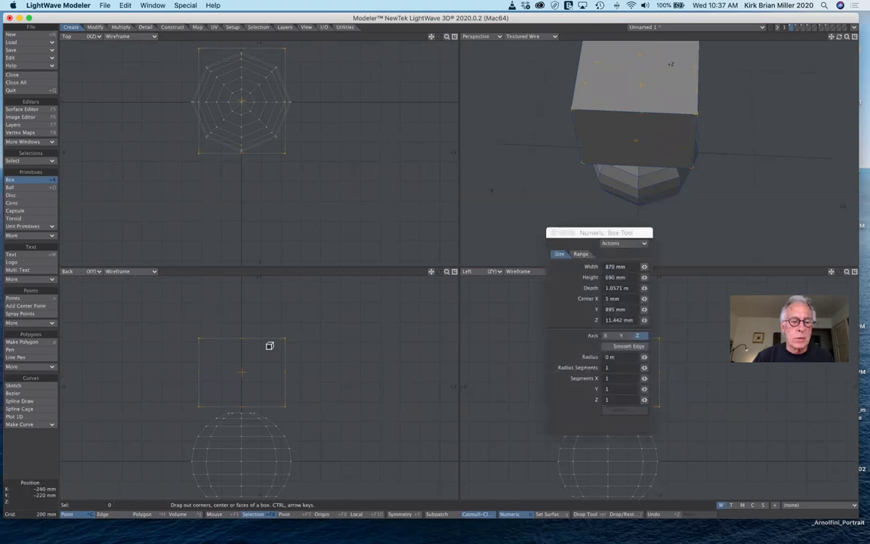
drag(243, 372, 240, 355)
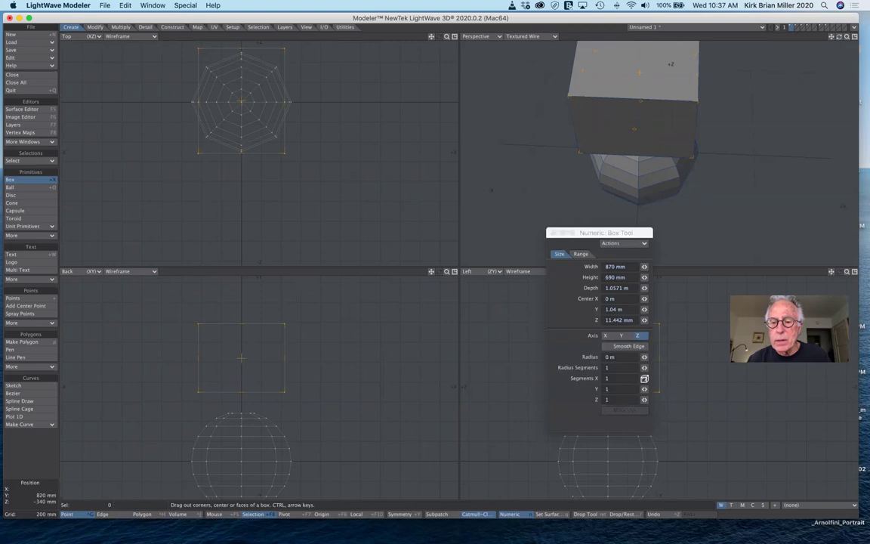
Divide the box into 2 segments along X, Y and Z, and finish creating it
click(645, 379)
drag(644, 379, 651, 379)
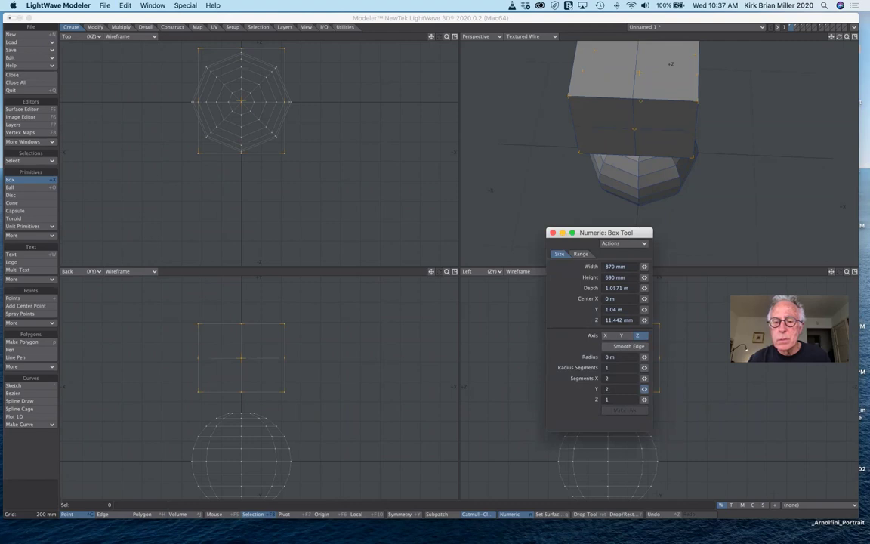
click(644, 399)
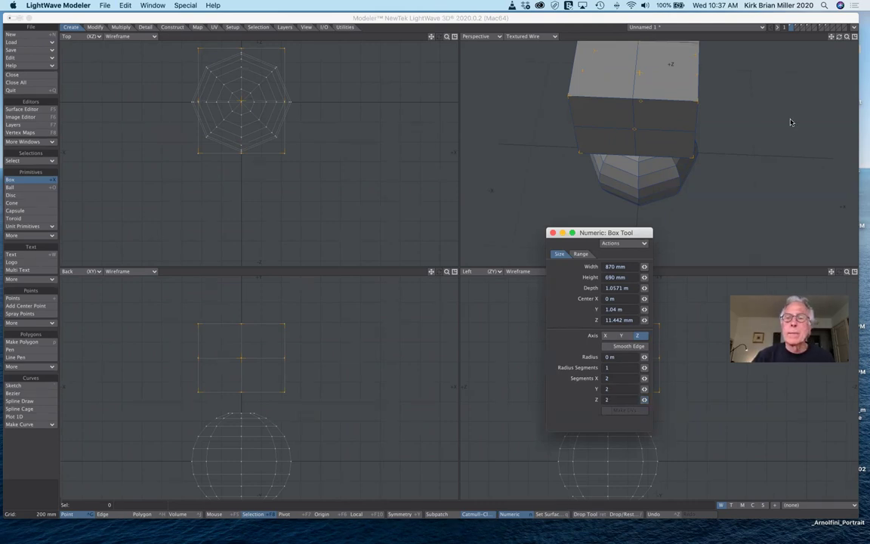
drag(839, 36, 839, 125)
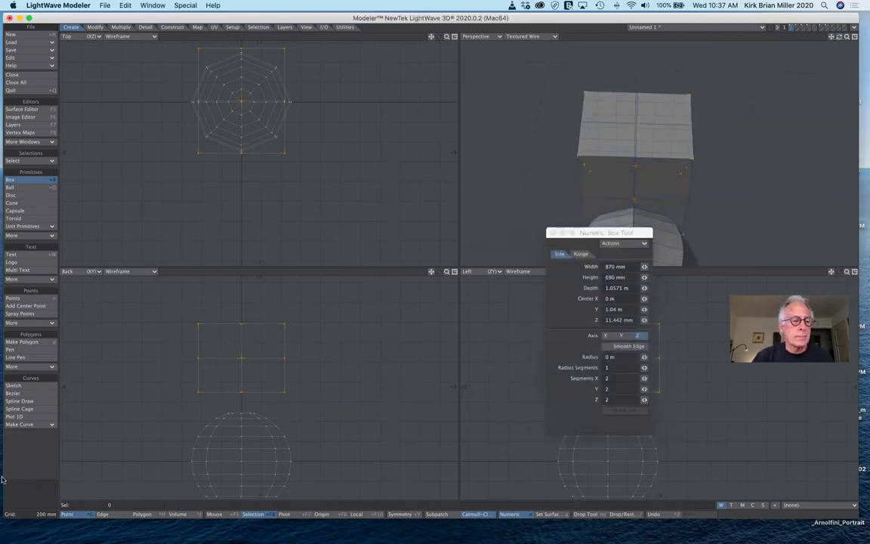
click(31, 179)
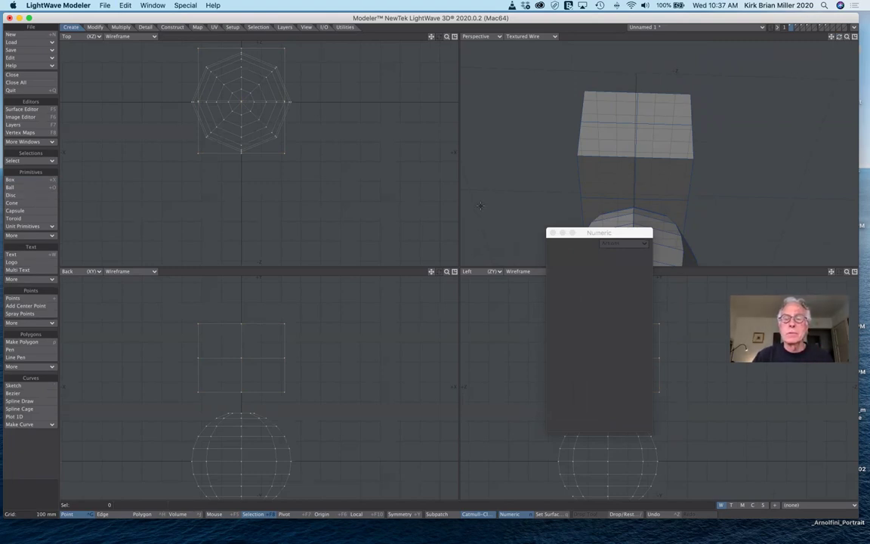
Select the four polygons on the box's underside and merge them into one polygon
click(157, 515)
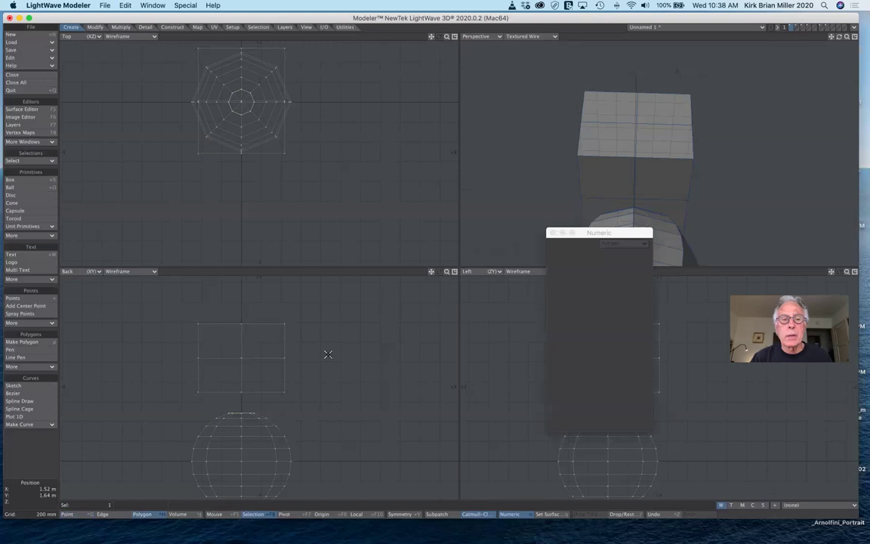
click(33, 444)
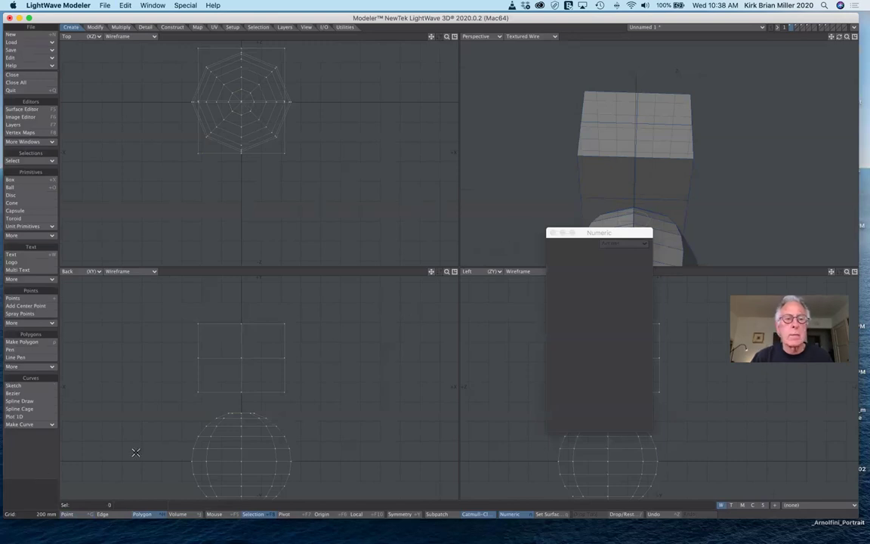
mouse_move(622, 165)
mouse_down()
mouse_move(640, 169)
mouse_move(639, 198)
mouse_move(623, 201)
mouse_up()
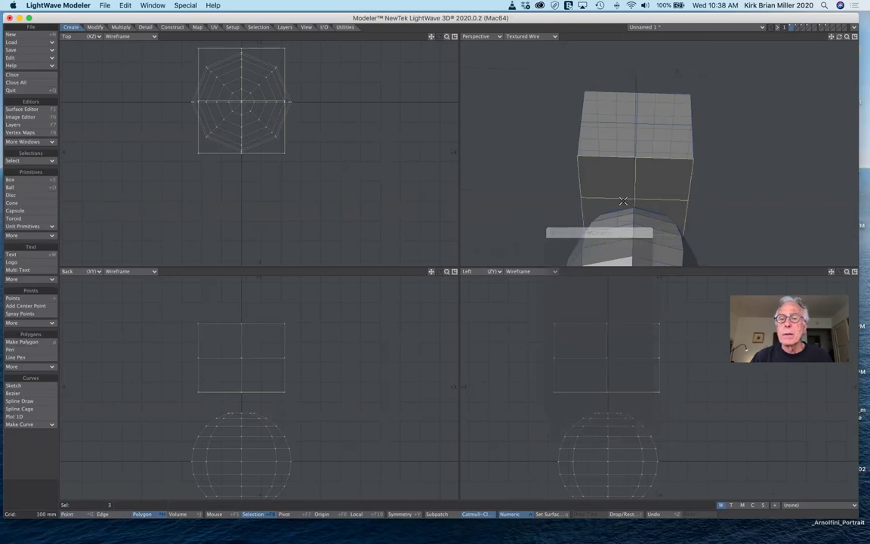
click(143, 27)
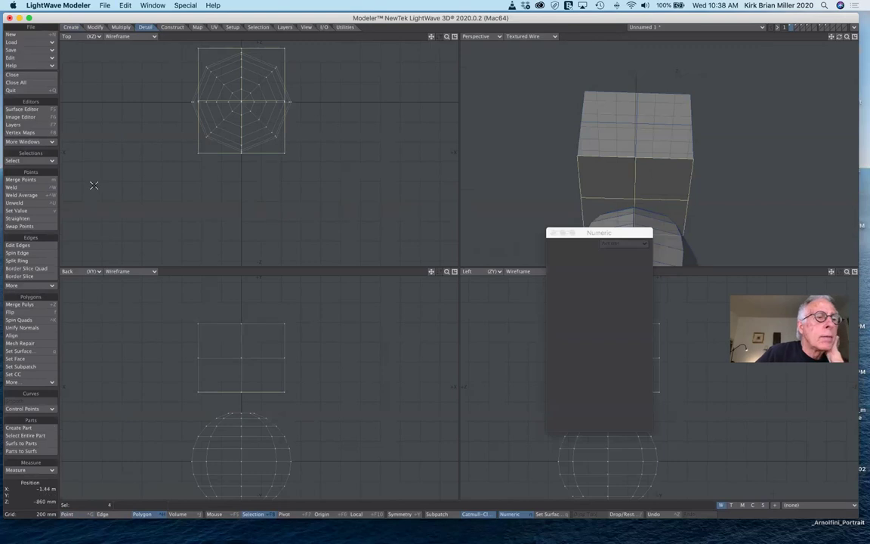
click(34, 305)
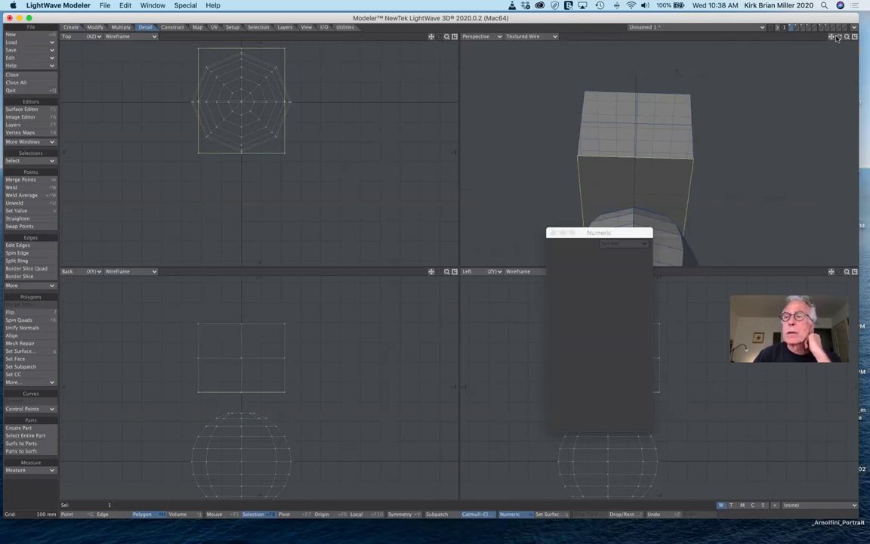
Add the ball's cap polygon to the selected box underside, bridge the two polygons, and clear the selection
drag(839, 36, 838, 121)
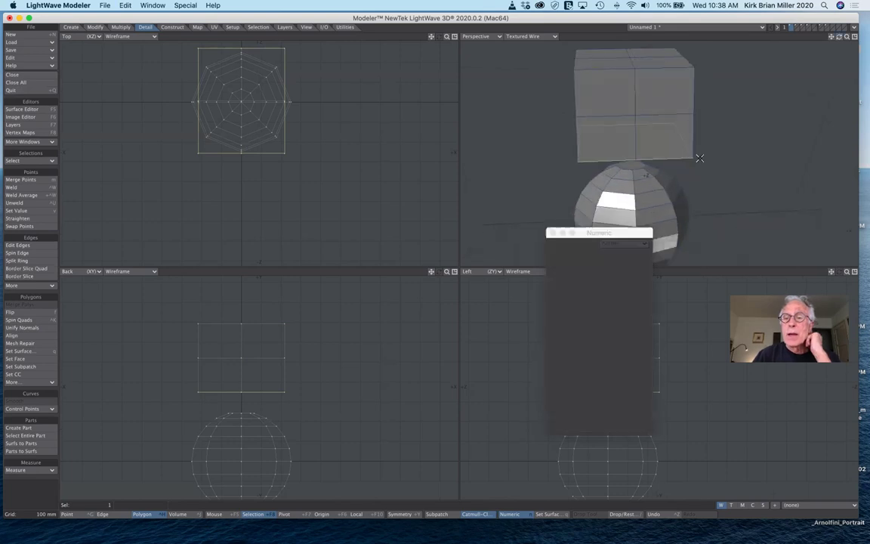
click(631, 164)
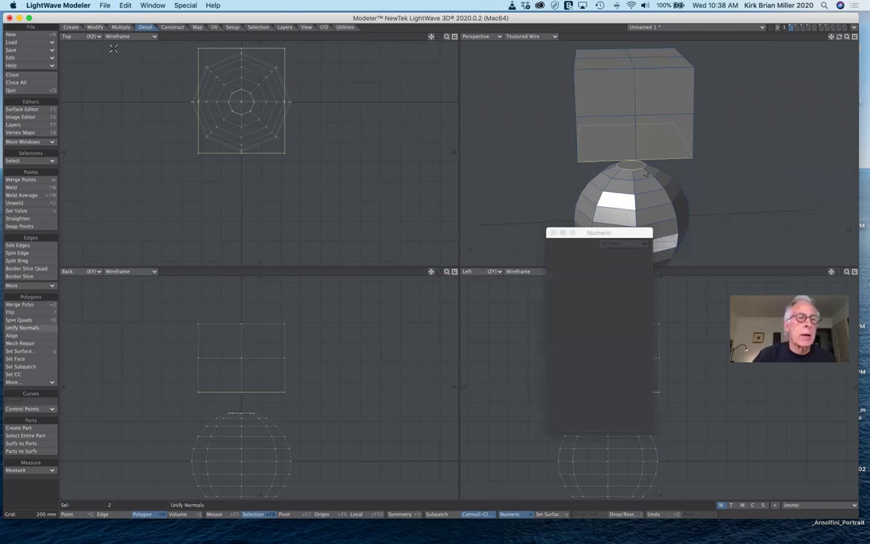
click(175, 27)
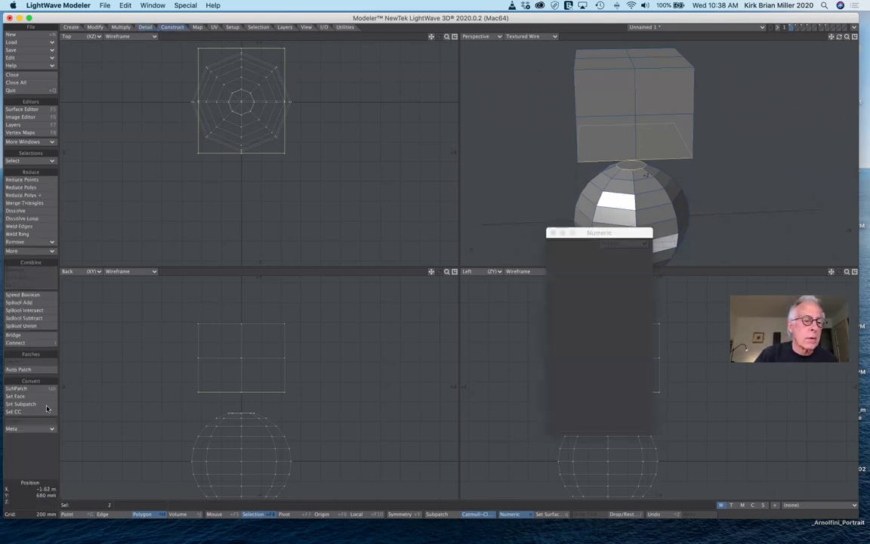
click(26, 337)
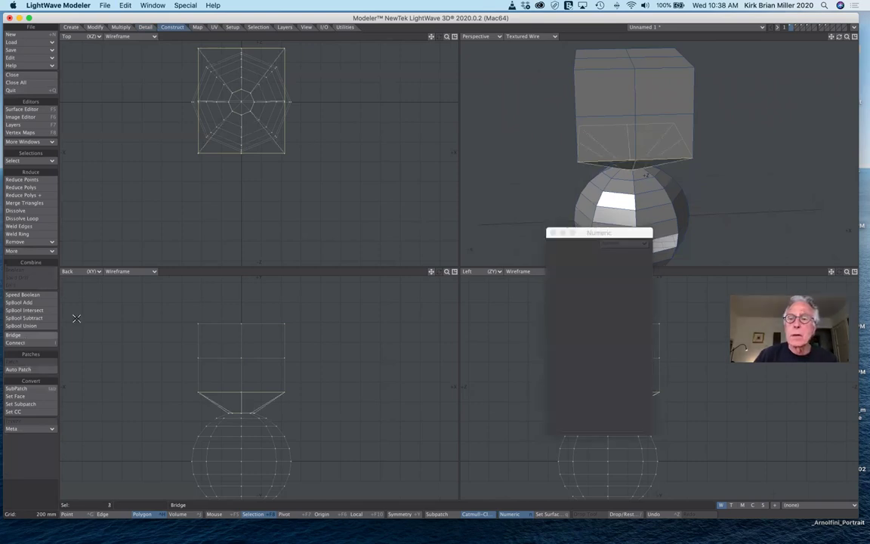
drag(840, 37, 839, 39)
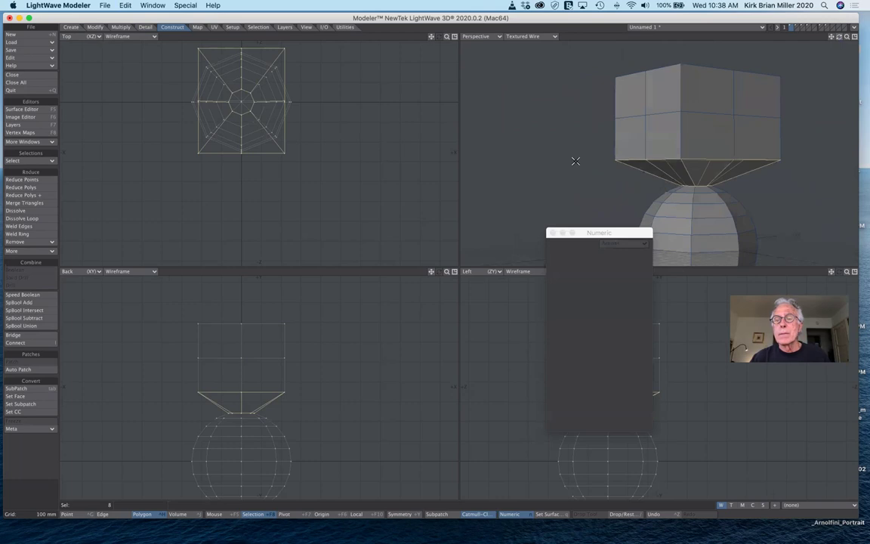
click(23, 500)
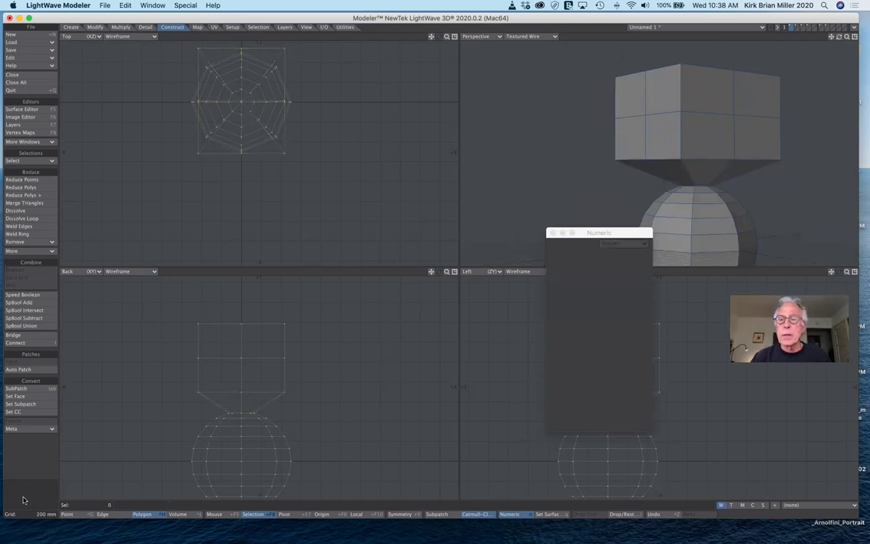
Convert the bridged box and ball to subpatches, inspect the smoothed shape, and switch back to plain polygons
key(Tab)
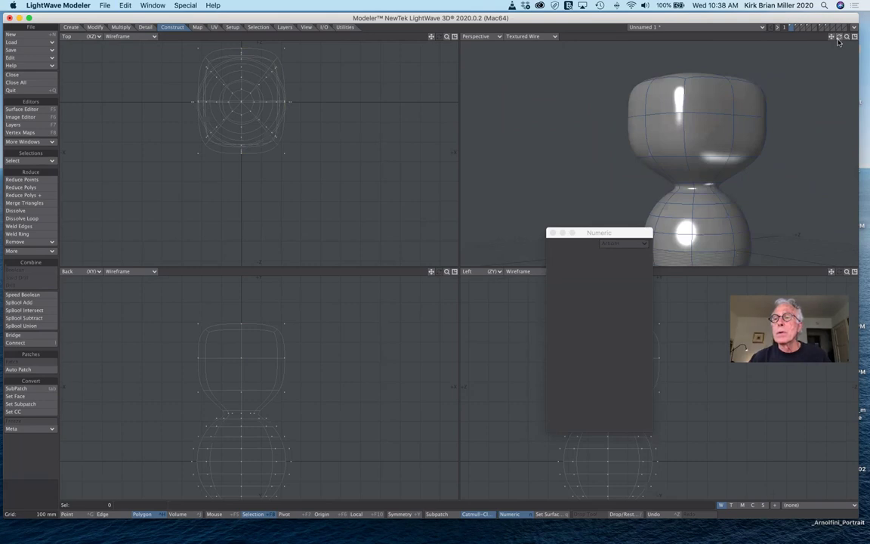
drag(839, 37, 694, 54)
drag(427, 230, 548, 158)
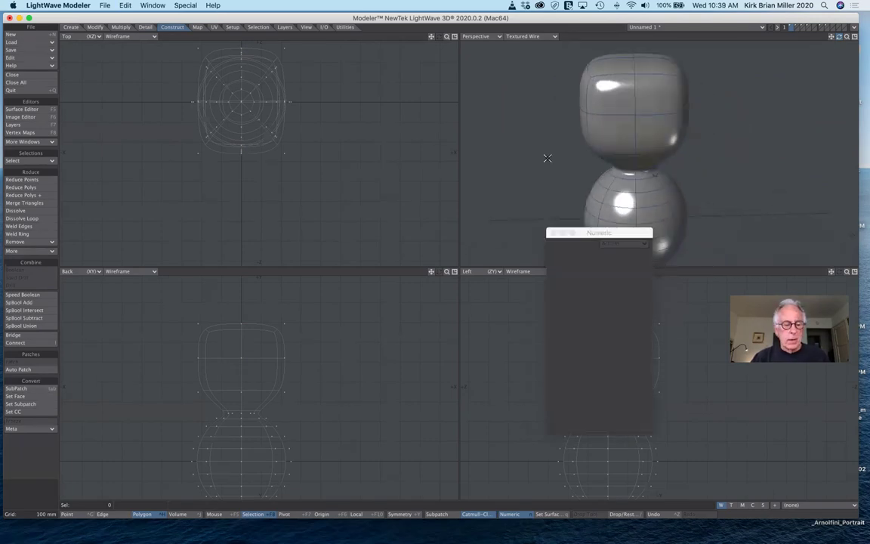
key(Tab)
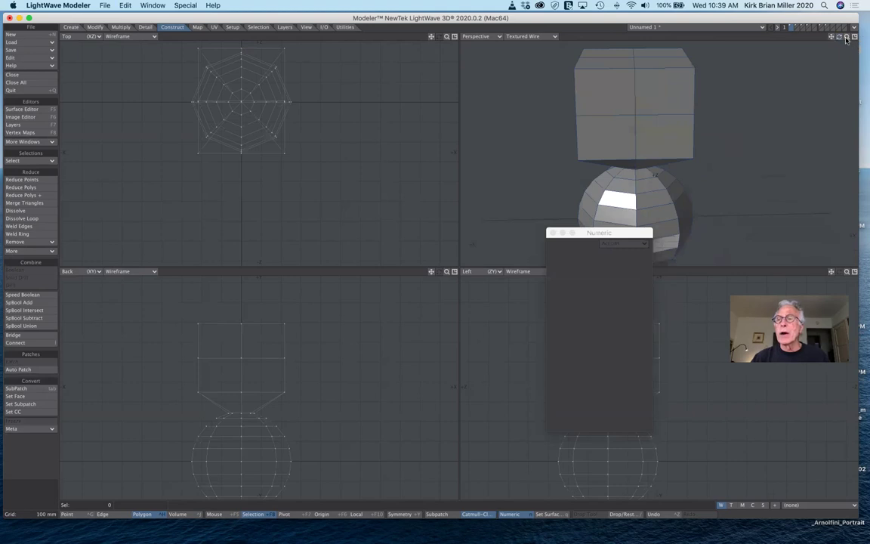
Delete the entire bridged box-and-ball object to empty the layer
drag(839, 36, 798, 66)
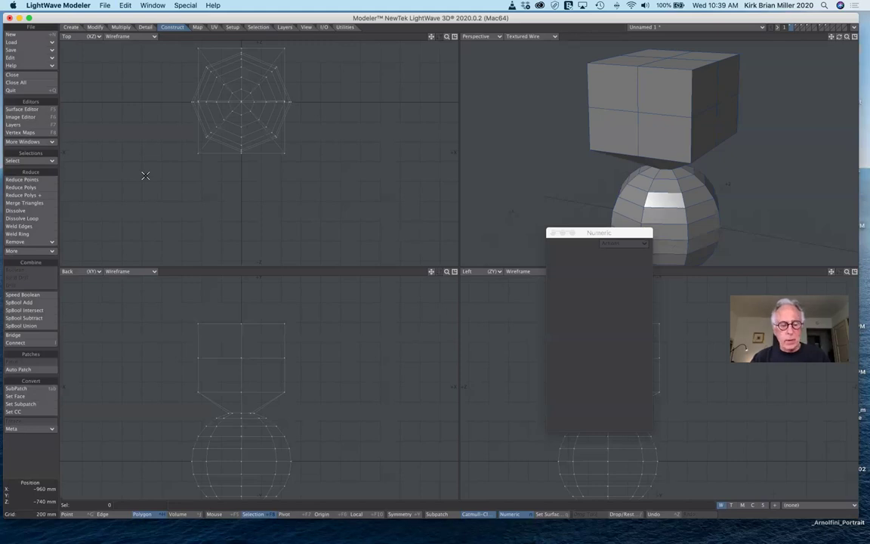
key(Delete)
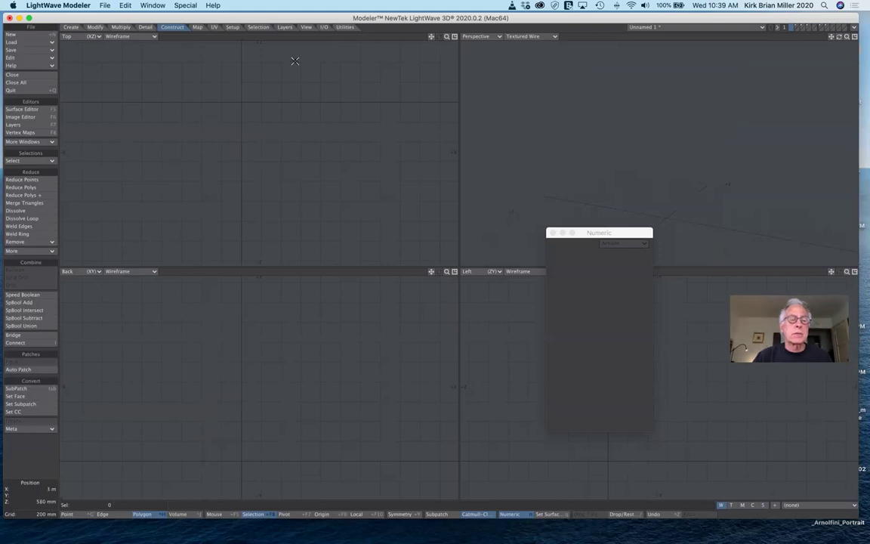
drag(431, 36, 431, 81)
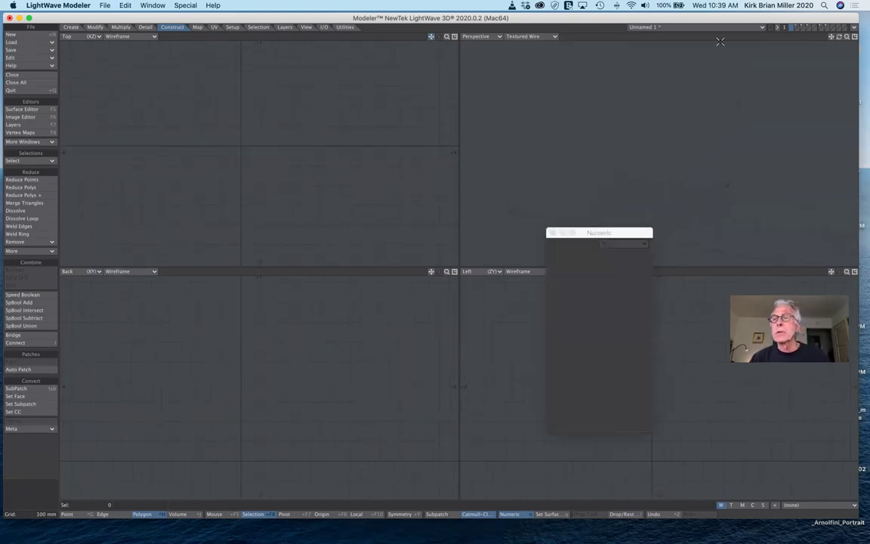
Browse the contents of the higher layers and activate an empty layer
click(820, 25)
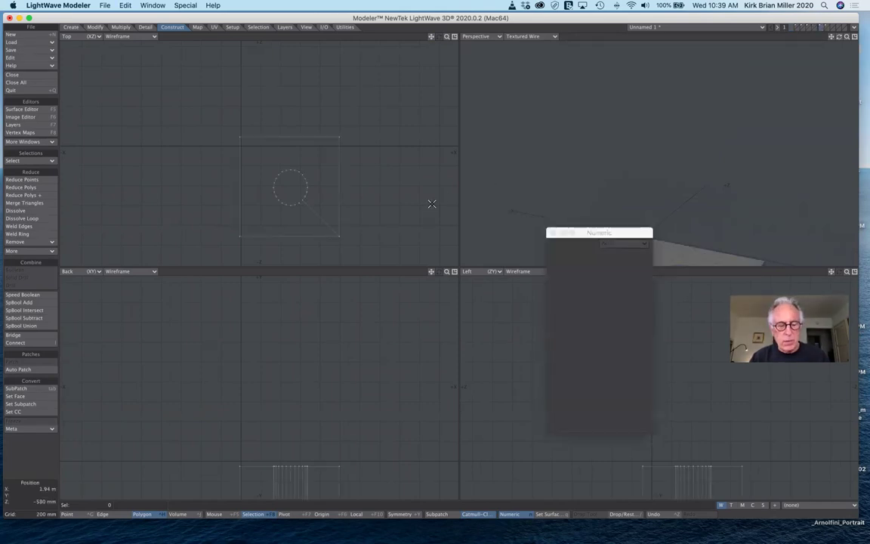
click(823, 26)
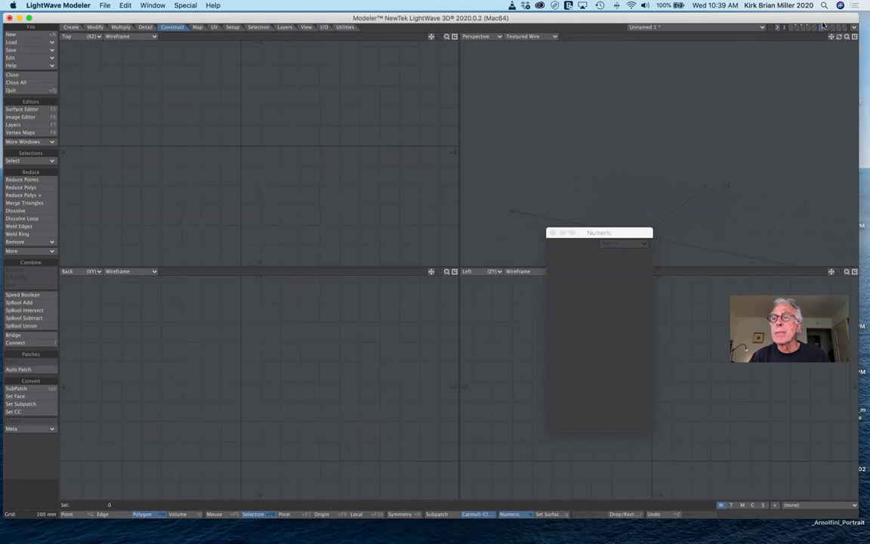
click(827, 27)
click(826, 28)
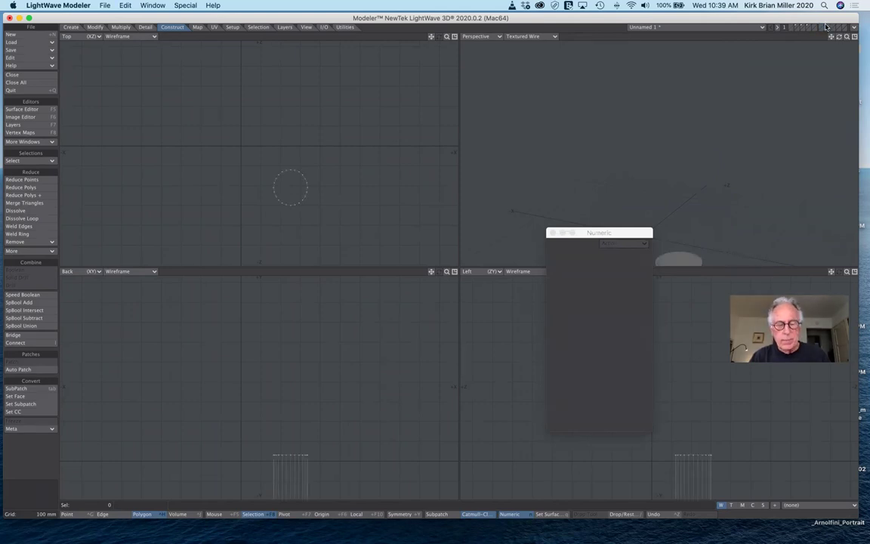
click(815, 30)
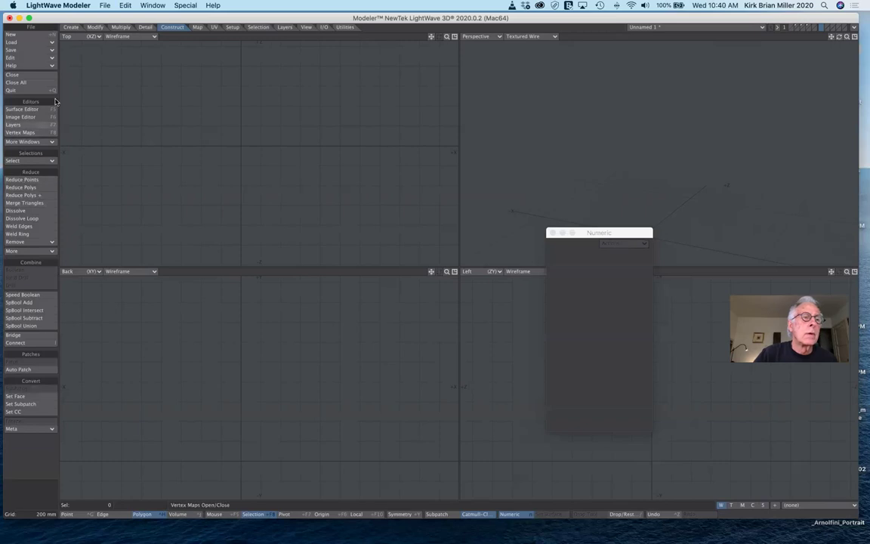
Create a ball with 24 sides, 12 segments and a 500 mm radius centred on the origin
click(70, 26)
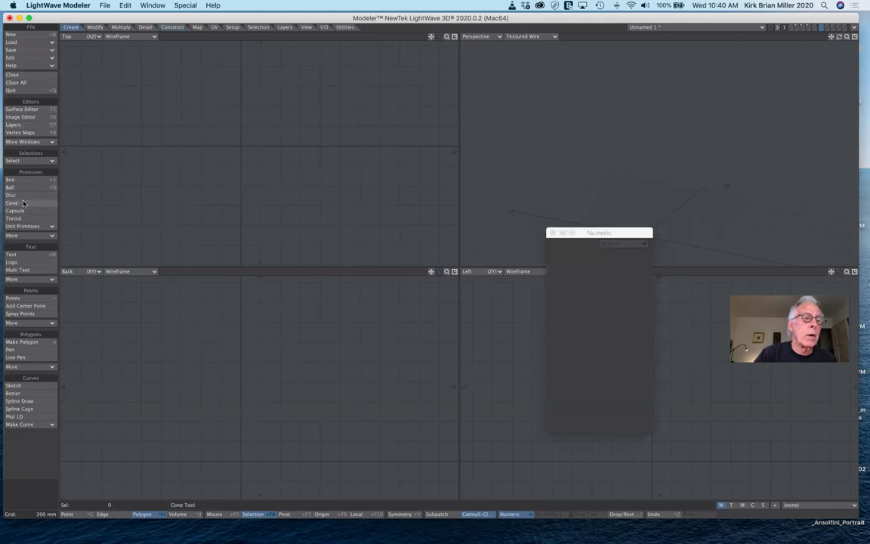
click(24, 187)
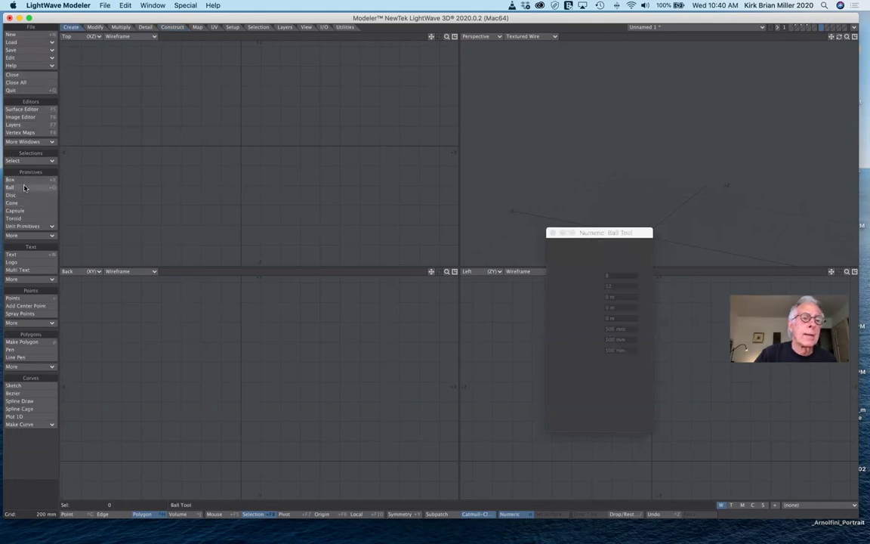
click(629, 244)
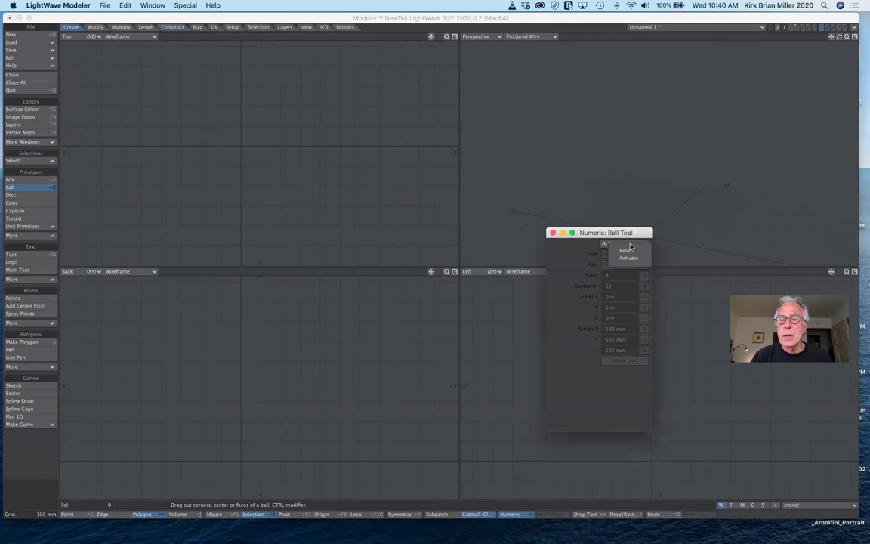
click(630, 258)
click(632, 244)
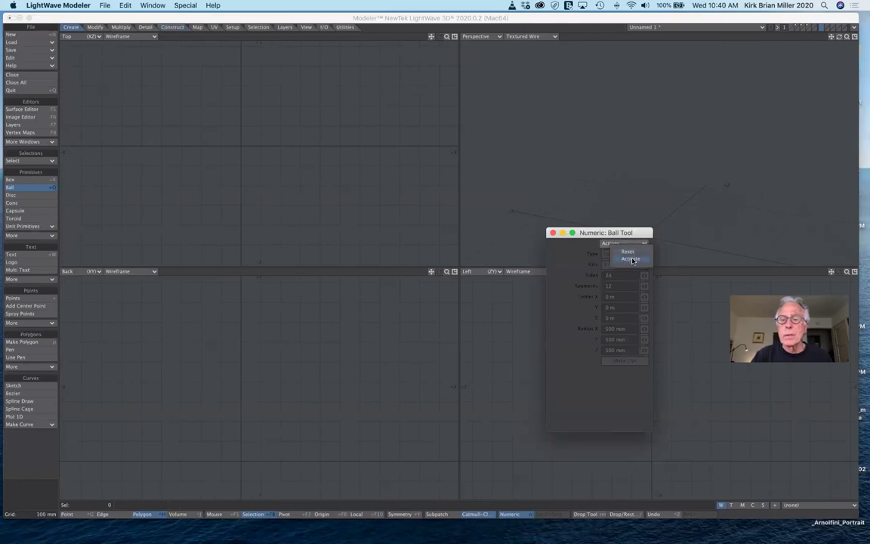
click(631, 259)
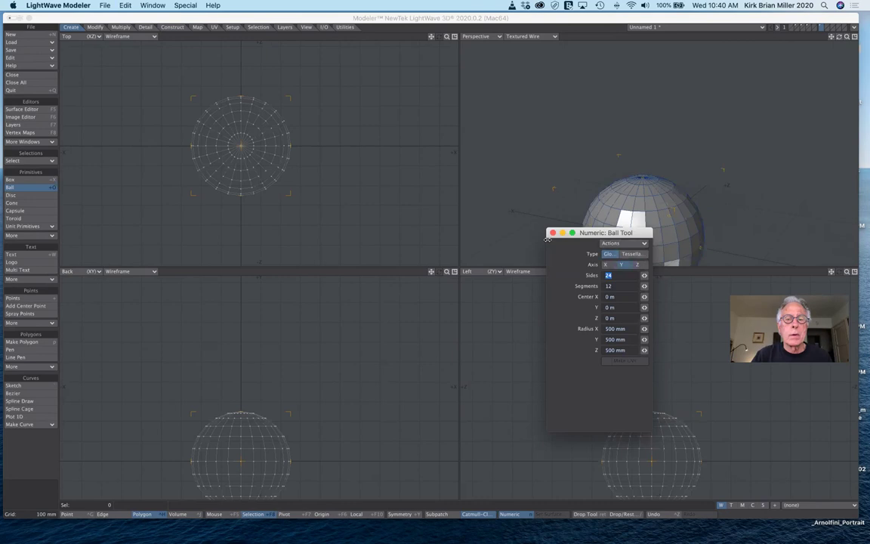
click(34, 192)
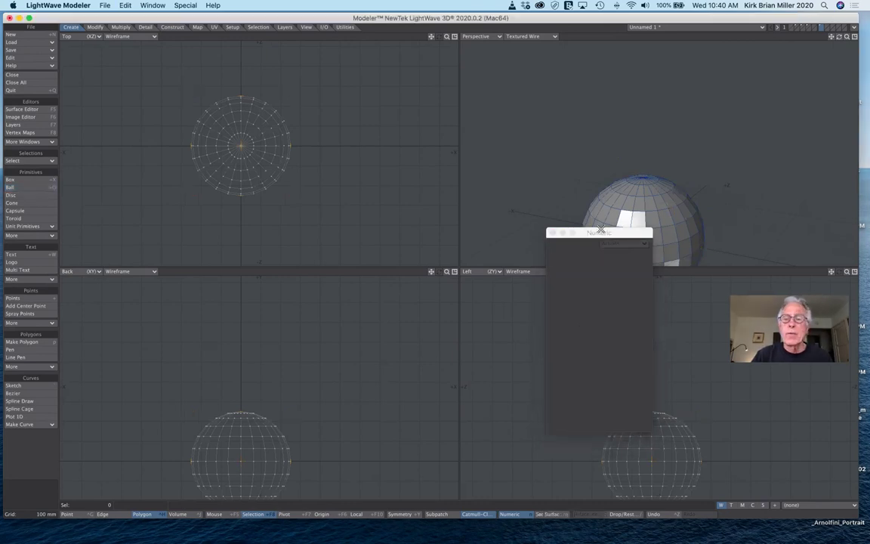
drag(605, 233, 633, 313)
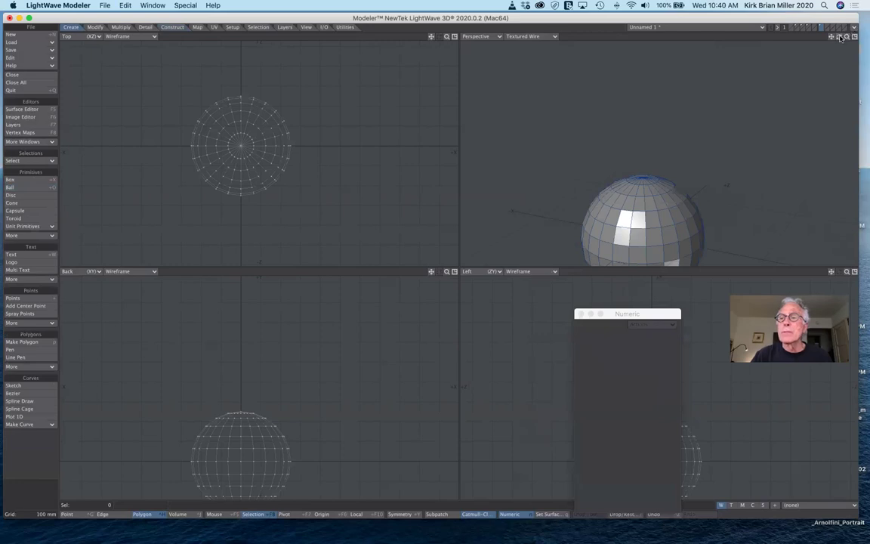
drag(847, 36, 620, 145)
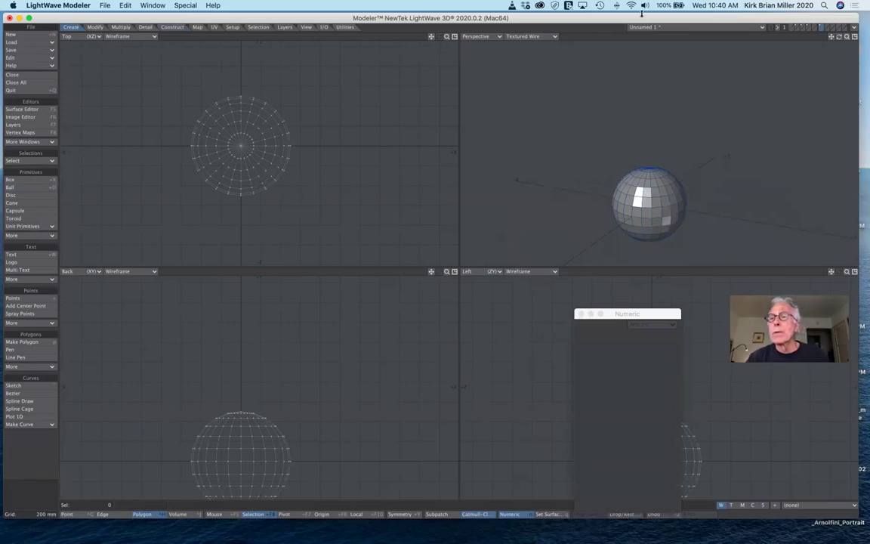
On the next layer, with the ball in the background, draw an 8-sided Z-axis disc of about 180 mm radius at the ball's centre
click(827, 28)
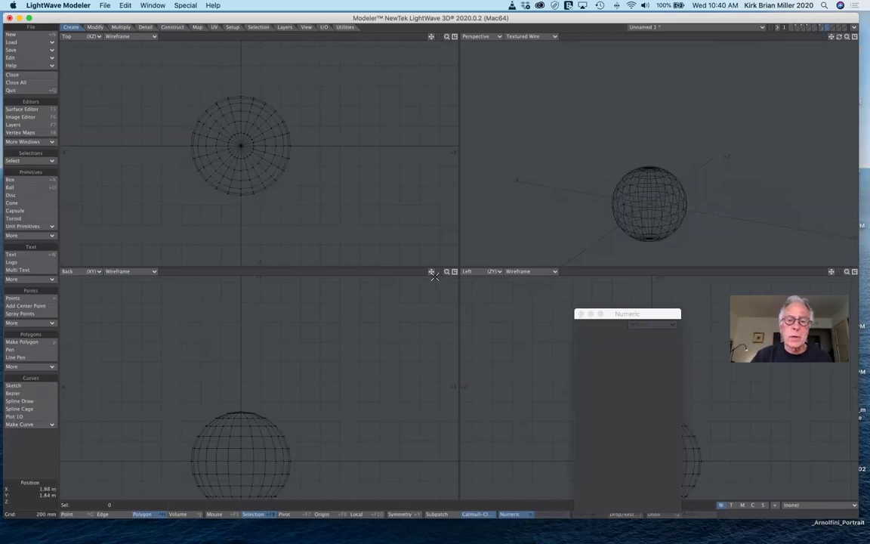
drag(431, 271, 437, 219)
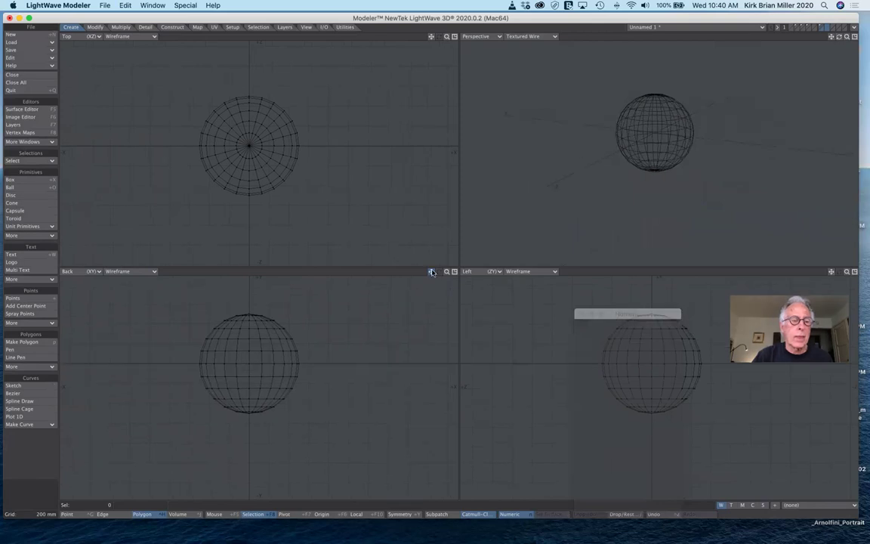
click(33, 256)
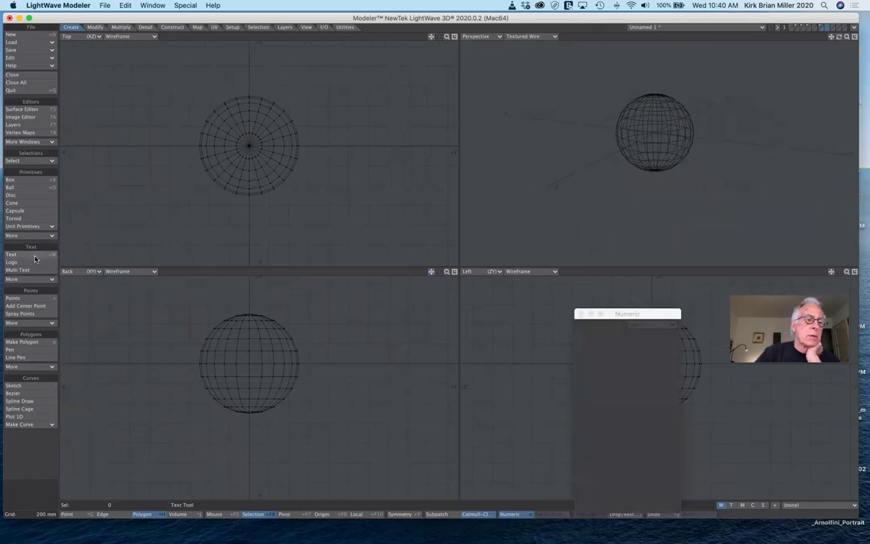
click(30, 197)
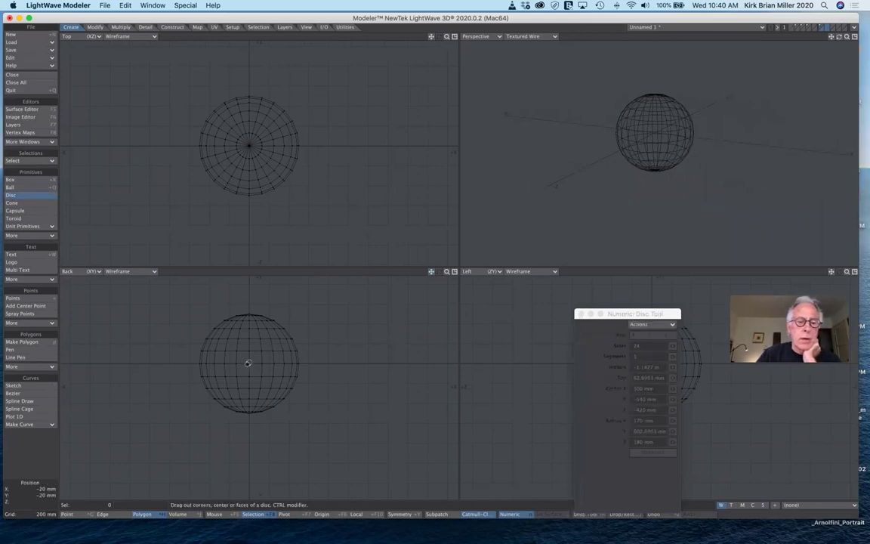
mouse_move(248, 363)
mouse_down()
mouse_move(265, 382)
mouse_move(249, 364)
mouse_move(257, 358)
mouse_move(249, 362)
mouse_up()
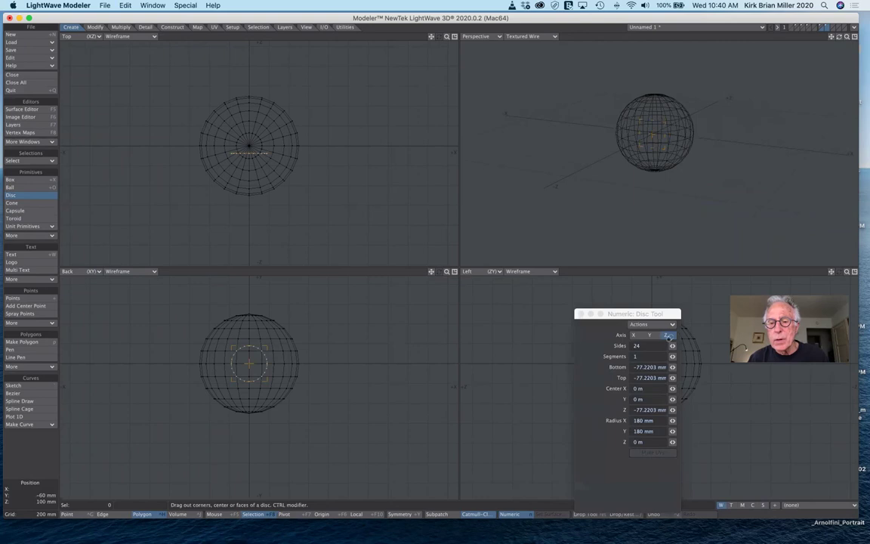
mouse_move(672, 346)
mouse_down()
mouse_move(657, 346)
mouse_move(671, 345)
mouse_up()
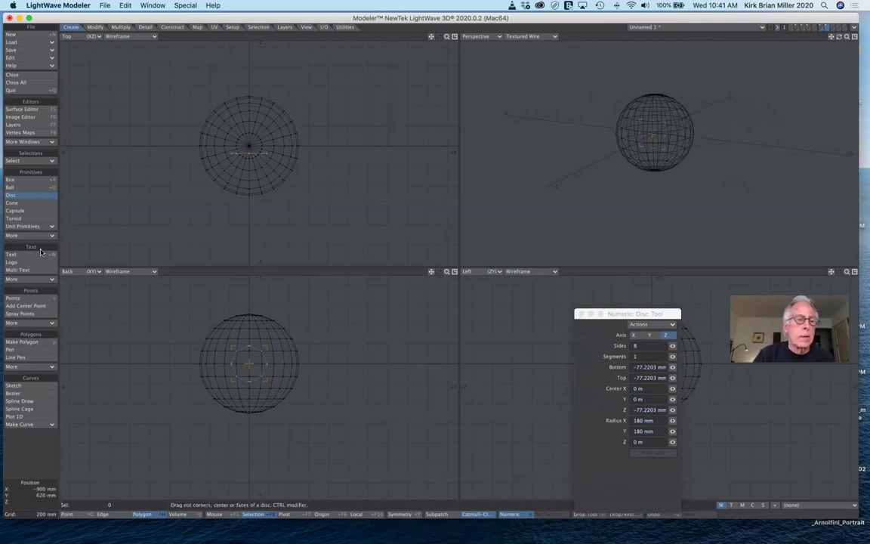
click(22, 199)
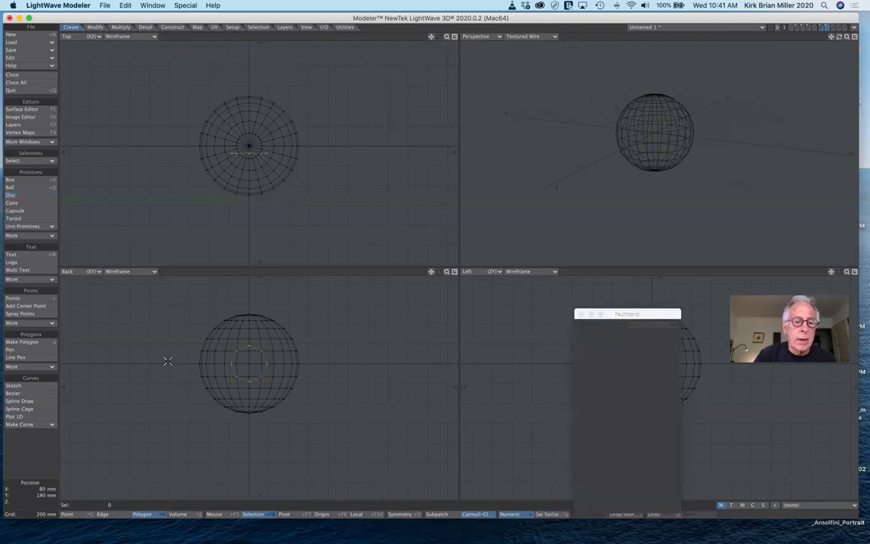
Select every other point of the disc and scale the four points to 46% about the centre, forming a four-pointed star
click(69, 514)
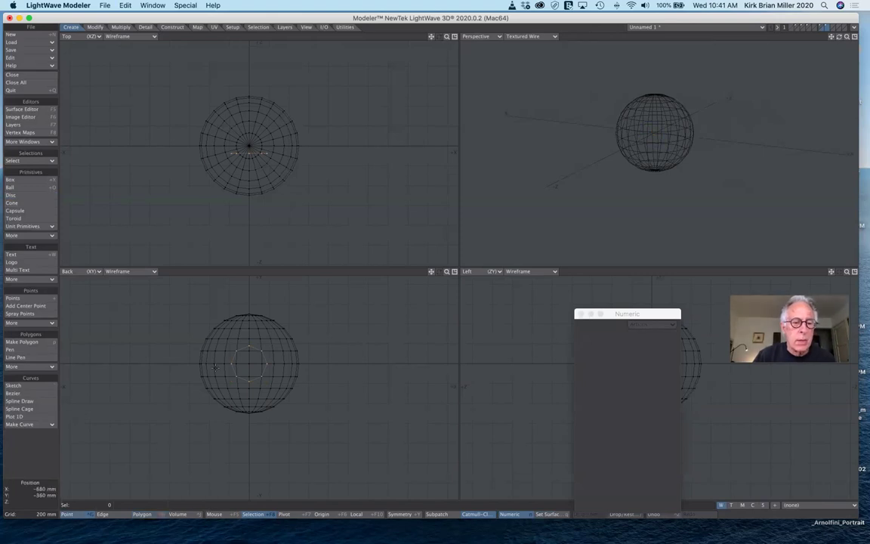
click(238, 350)
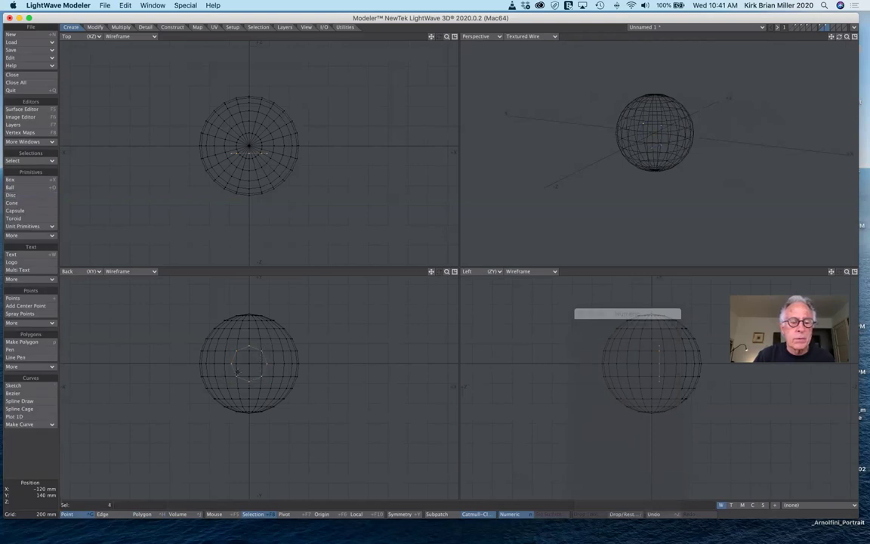
click(248, 381)
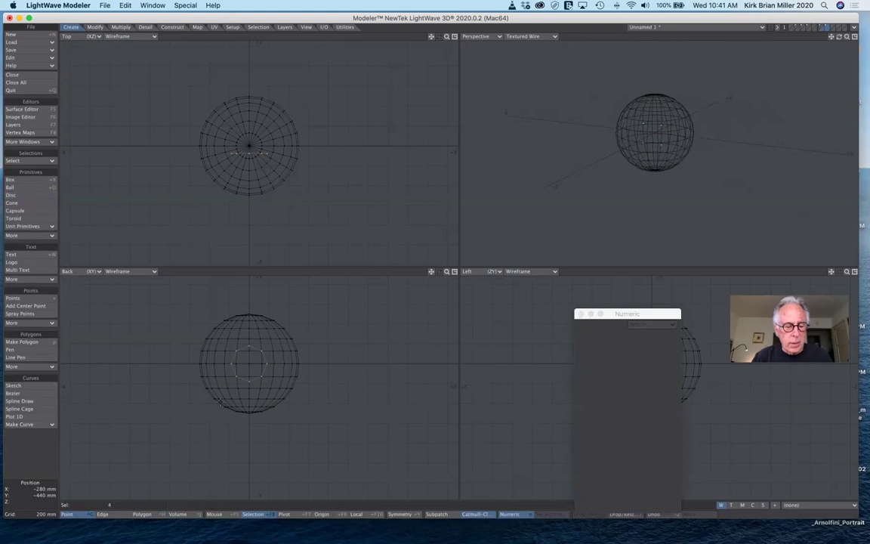
key(shift+h)
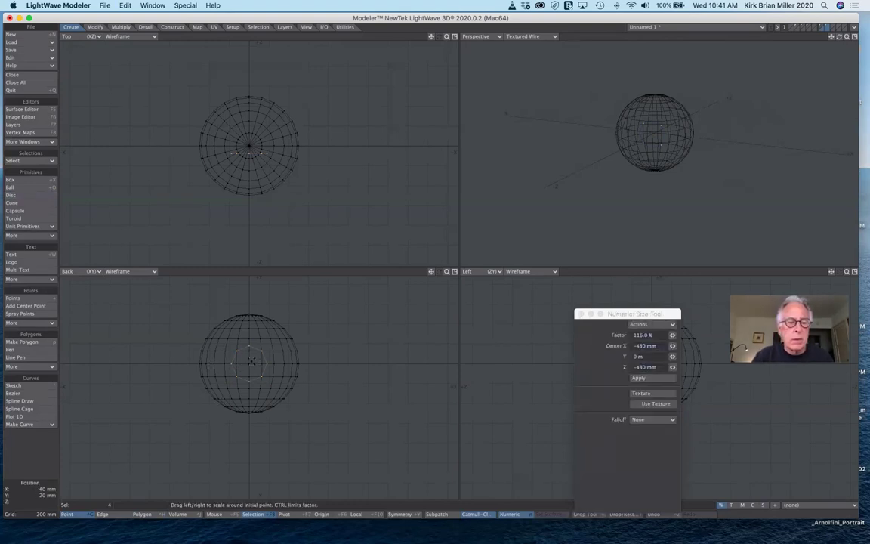
drag(250, 362, 246, 363)
drag(225, 327, 226, 326)
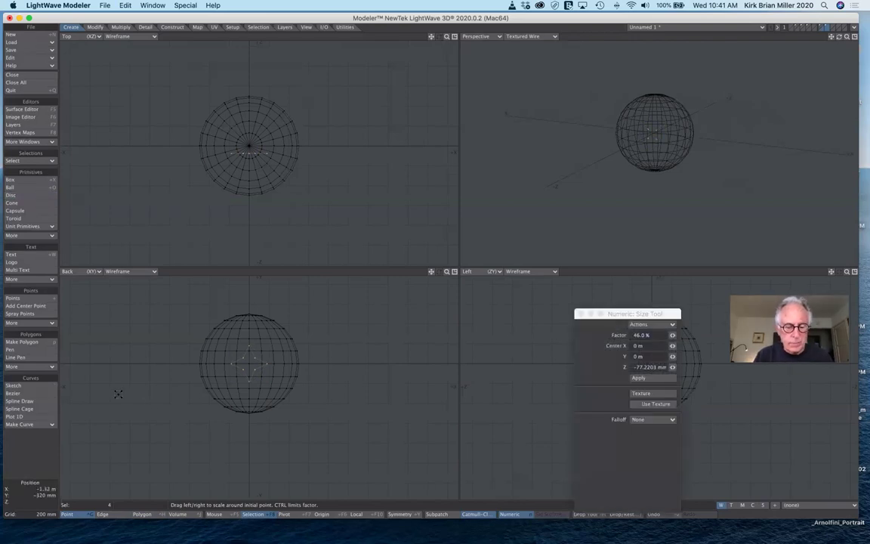
key(space)
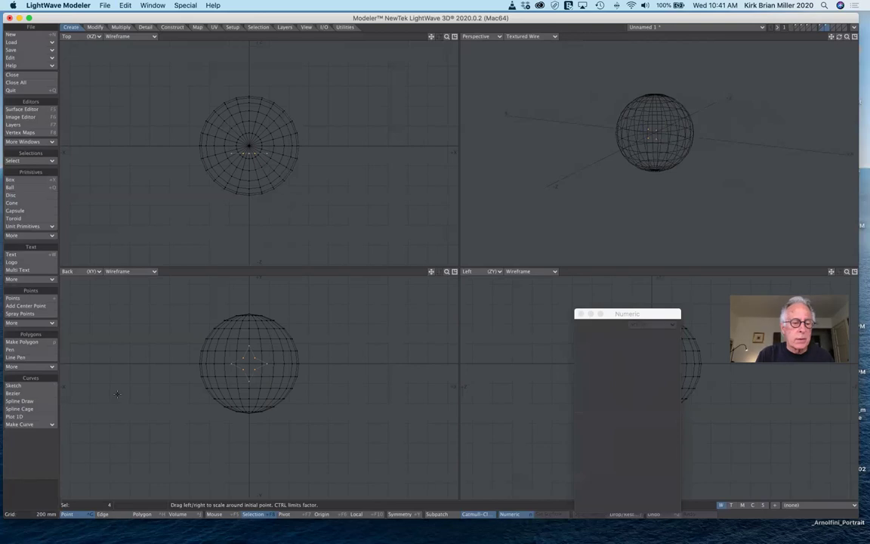
Move the whole star -600 mm along Z and put the ball layer in the foreground with the star in the background
click(43, 491)
key(t)
key(n)
drag(246, 154, 250, 213)
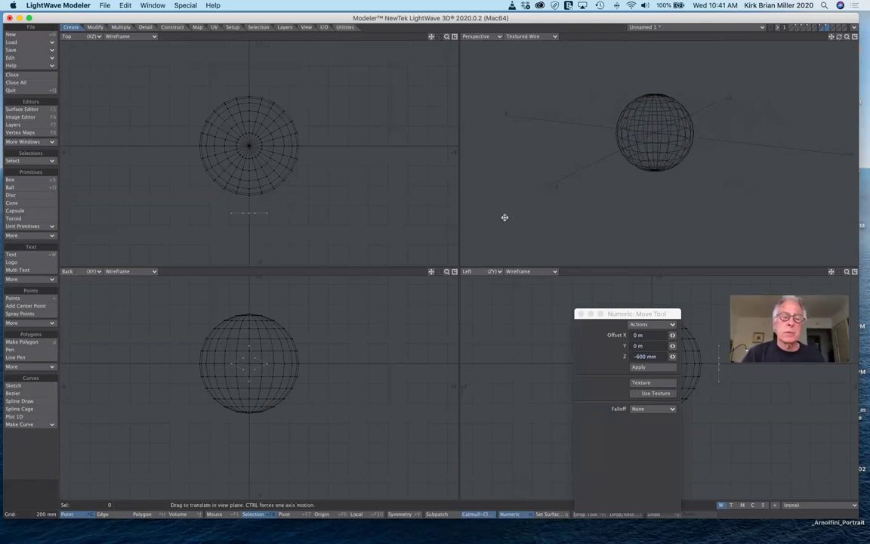
click(823, 28)
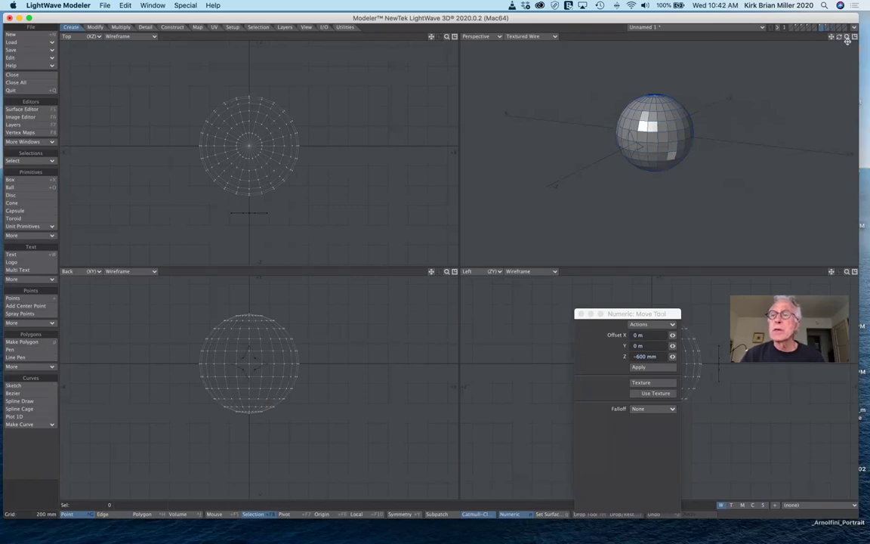
drag(847, 37, 868, 37)
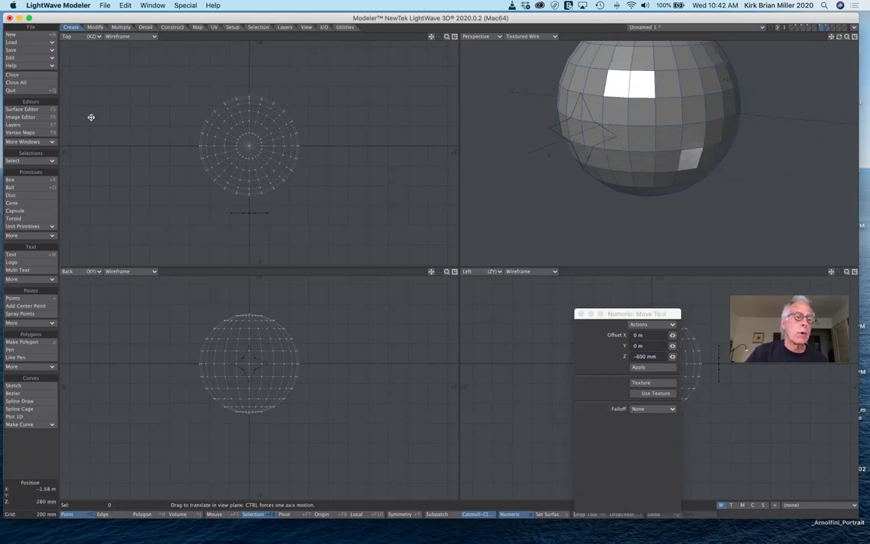
Apply a Template Drill to the ball with the background star, using the Z axis and the Core operation
click(172, 27)
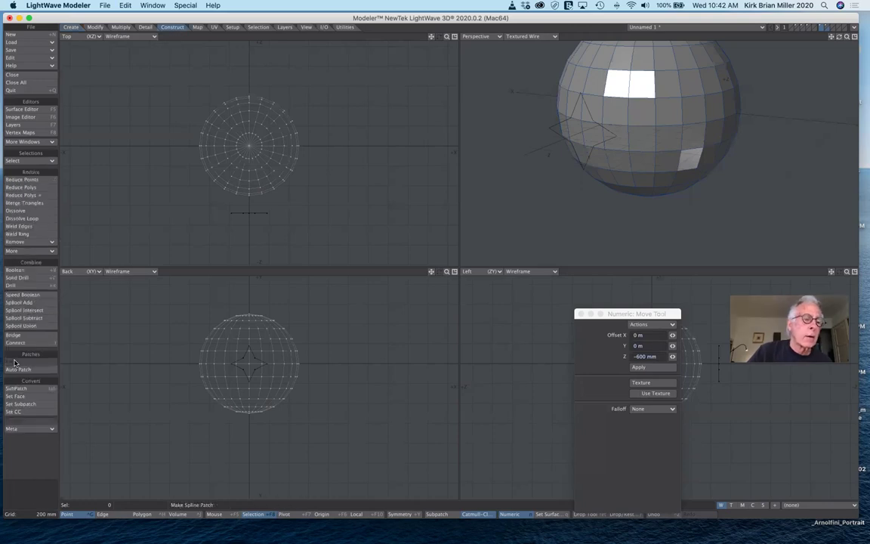
click(20, 286)
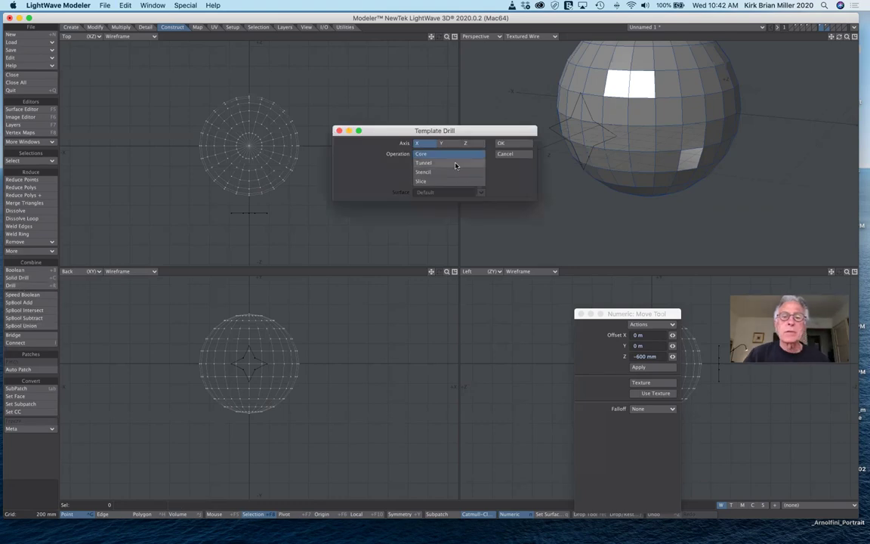
drag(468, 129, 483, 219)
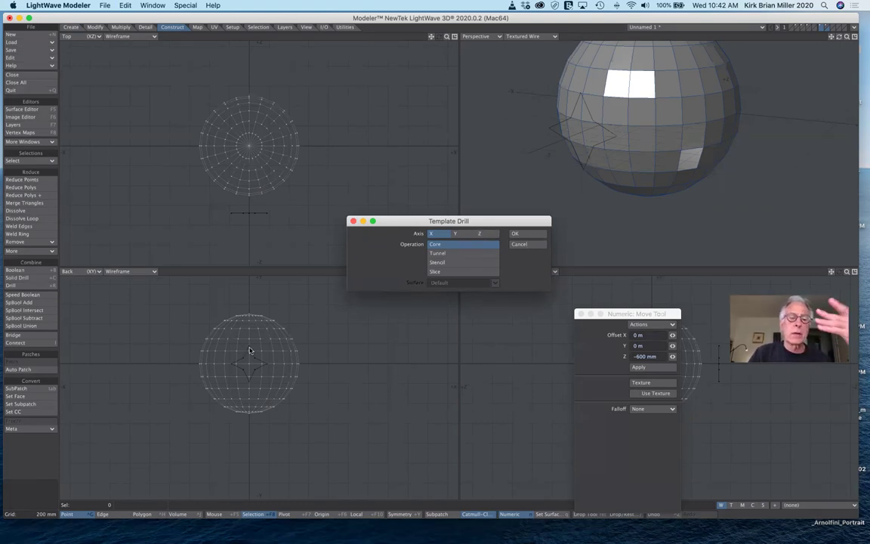
click(479, 234)
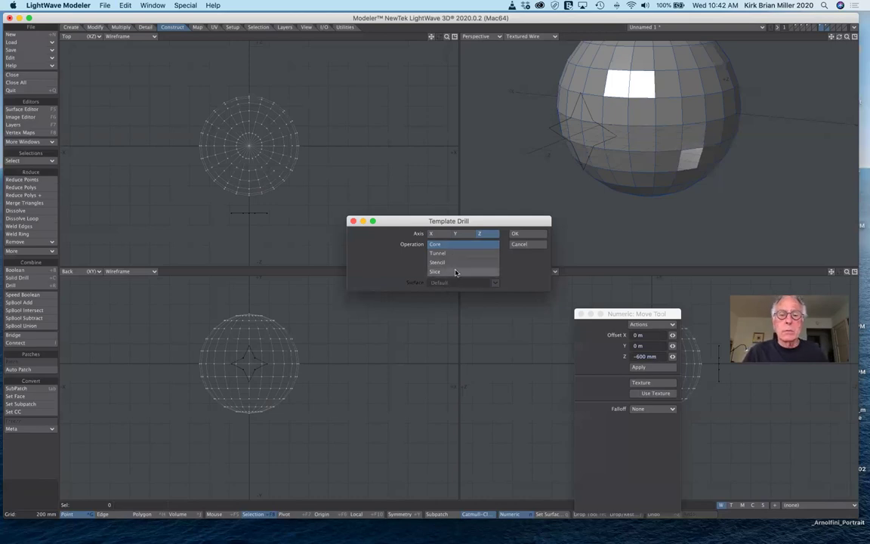
click(525, 235)
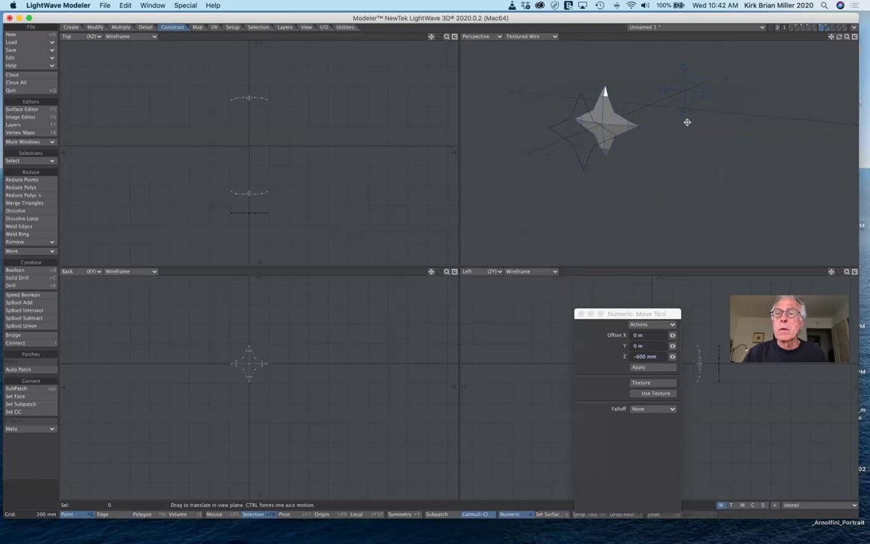
Inspect the drilled star-shaped surfaces from several angles in perspective and undo the Core drill
drag(839, 37, 810, 39)
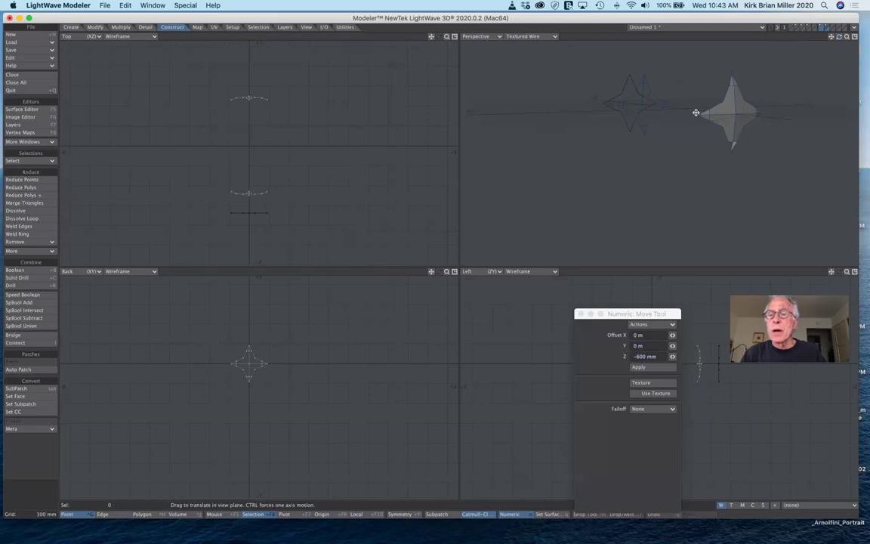
drag(841, 40, 771, 57)
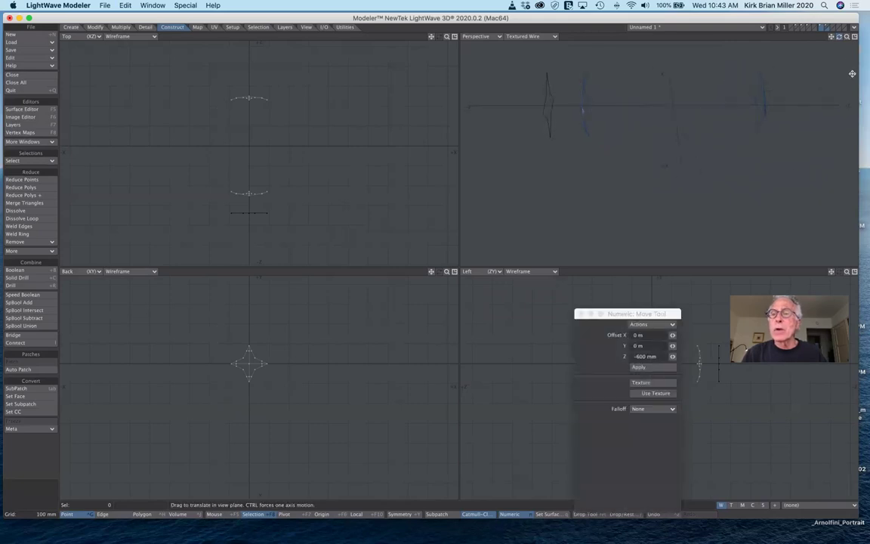
drag(839, 37, 713, 72)
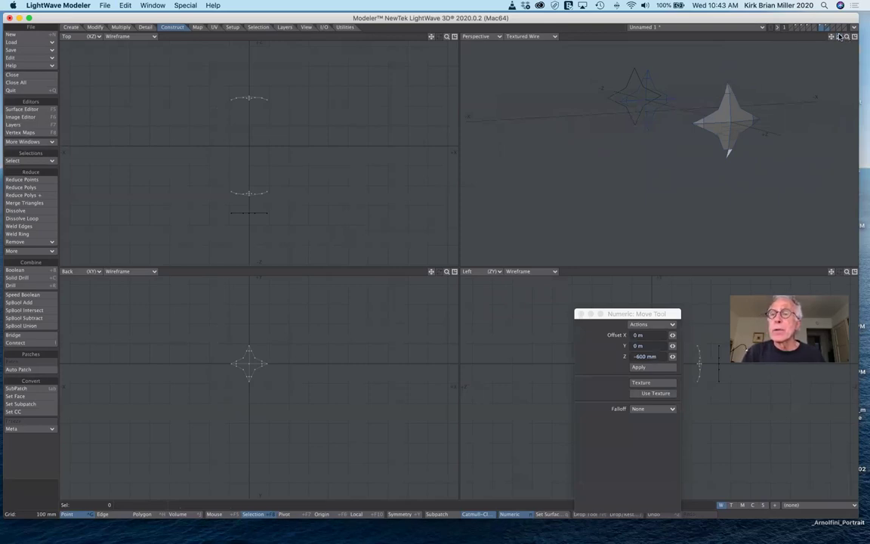
mouse_move(838, 36)
mouse_down()
mouse_move(831, 36)
mouse_move(849, 38)
mouse_move(827, 37)
mouse_move(838, 42)
mouse_up()
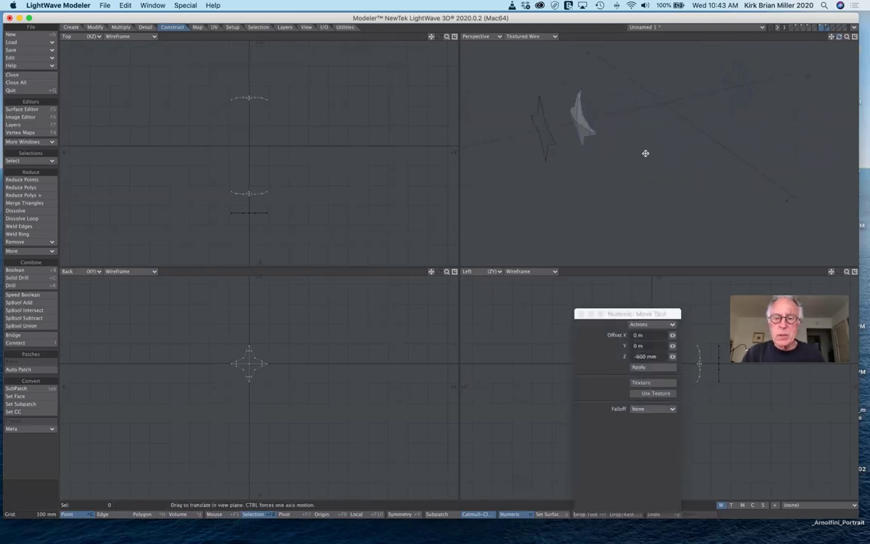
key(ctrl+z)
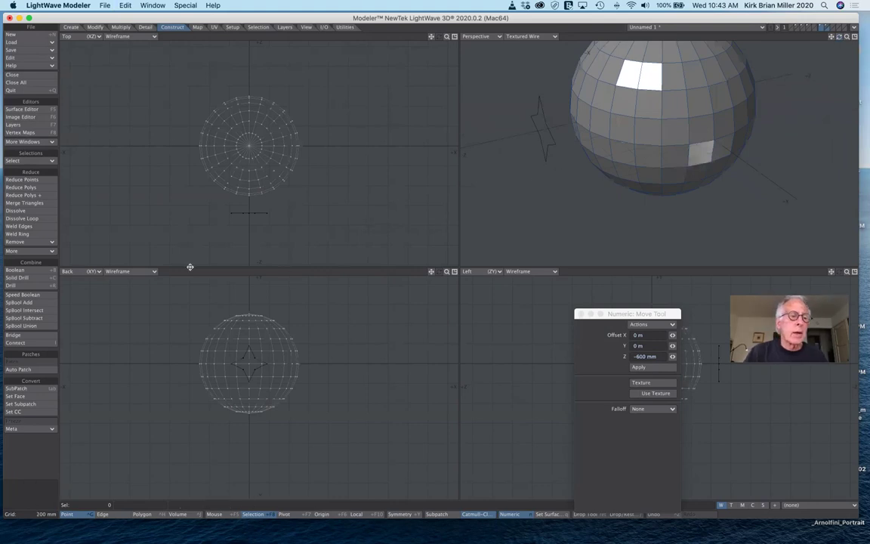
Apply a Template Drill to the ball with the background star, using the Z axis and the Tunnel operation, and inspect the hole
click(14, 285)
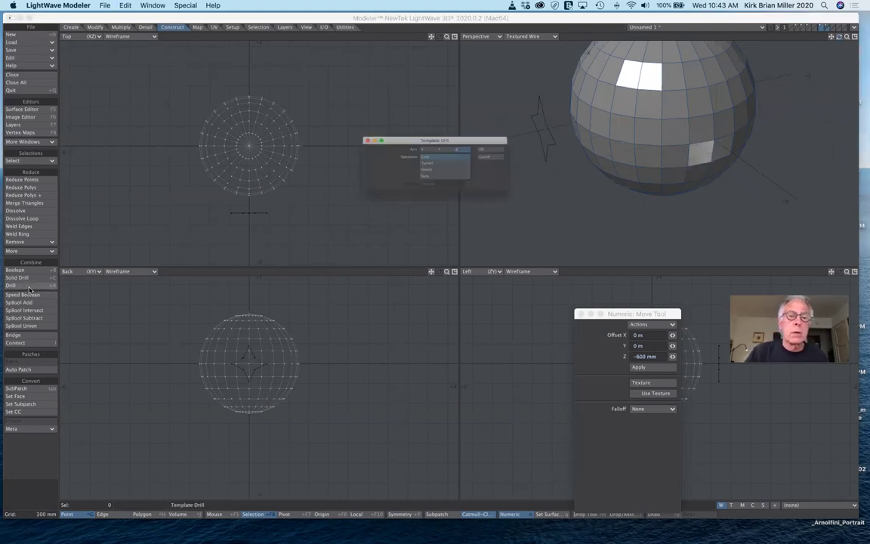
click(426, 163)
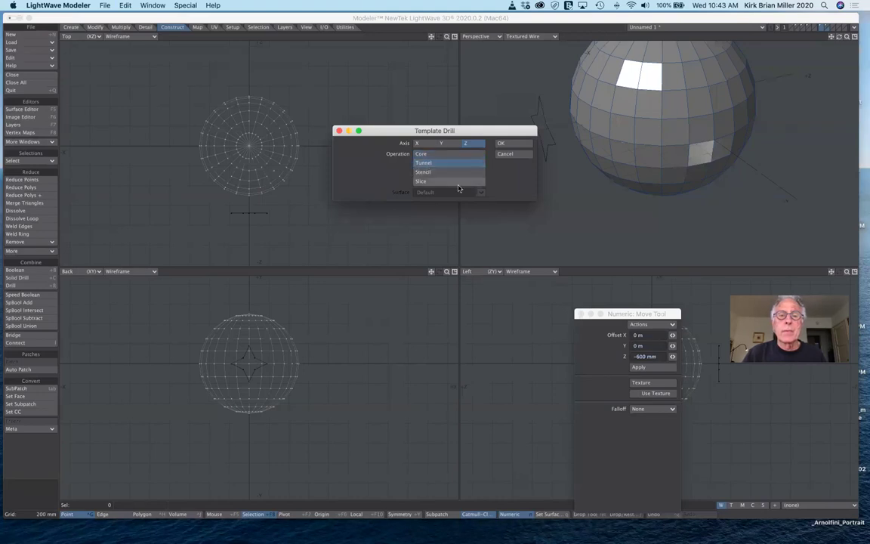
click(501, 144)
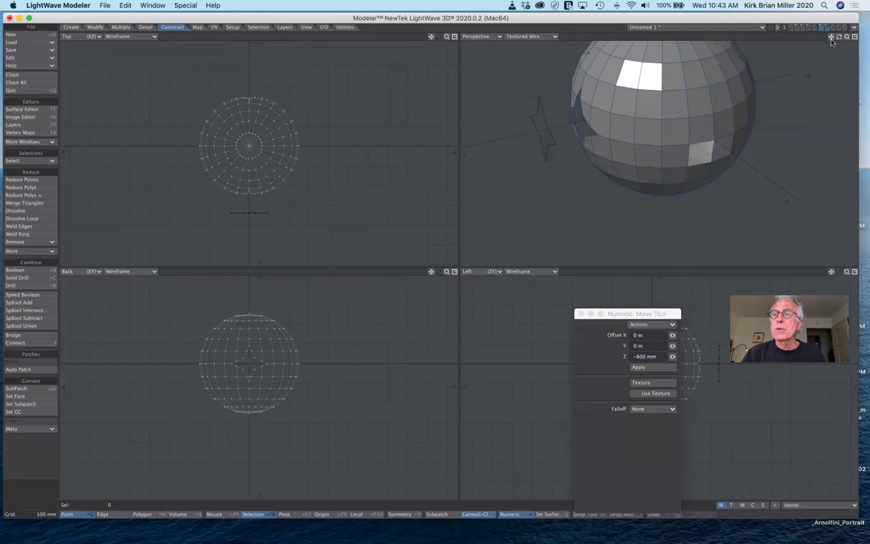
mouse_move(839, 36)
mouse_down()
mouse_move(869, 38)
mouse_move(854, 47)
mouse_move(828, 44)
mouse_move(868, 39)
mouse_move(817, 38)
mouse_move(845, 38)
mouse_move(828, 32)
mouse_up()
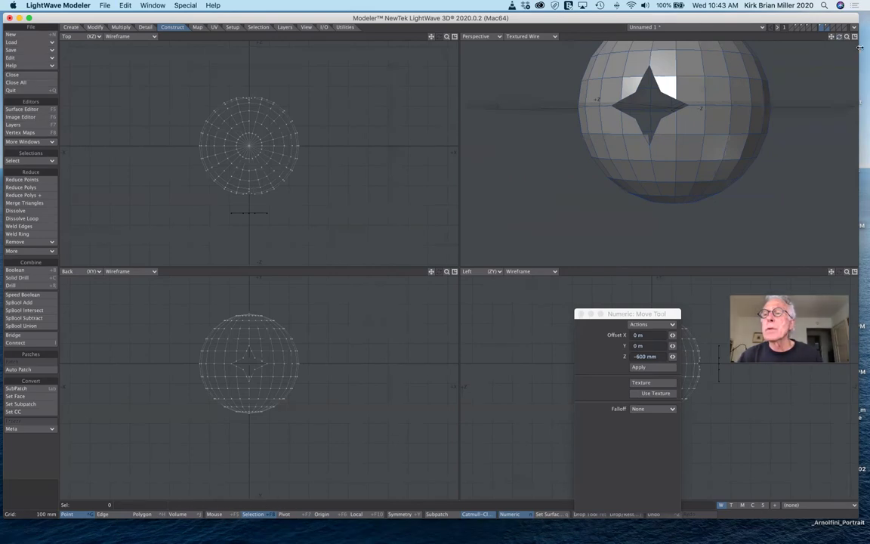
drag(839, 37, 809, 39)
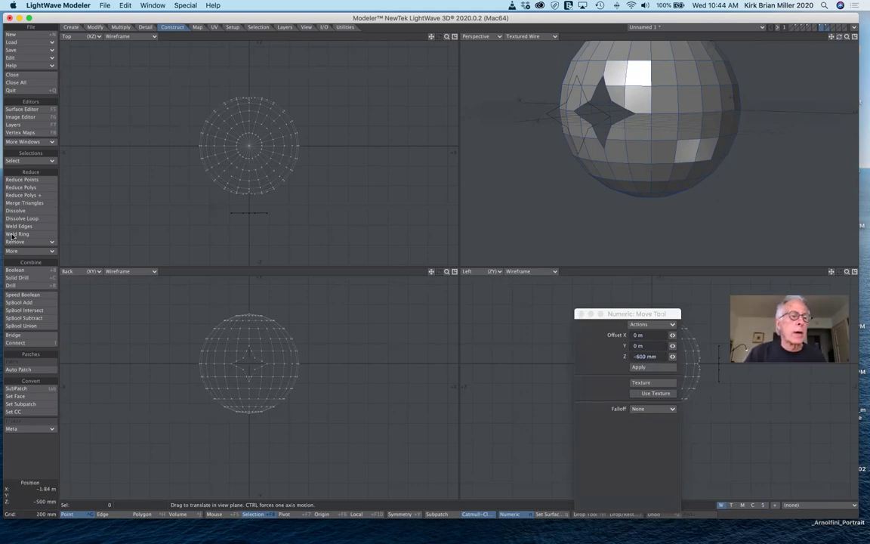
click(15, 110)
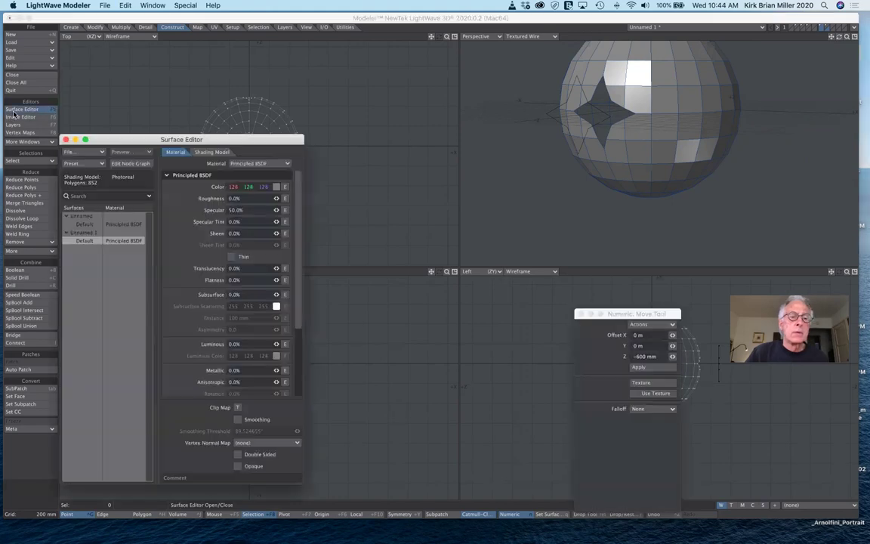
drag(249, 134, 496, 228)
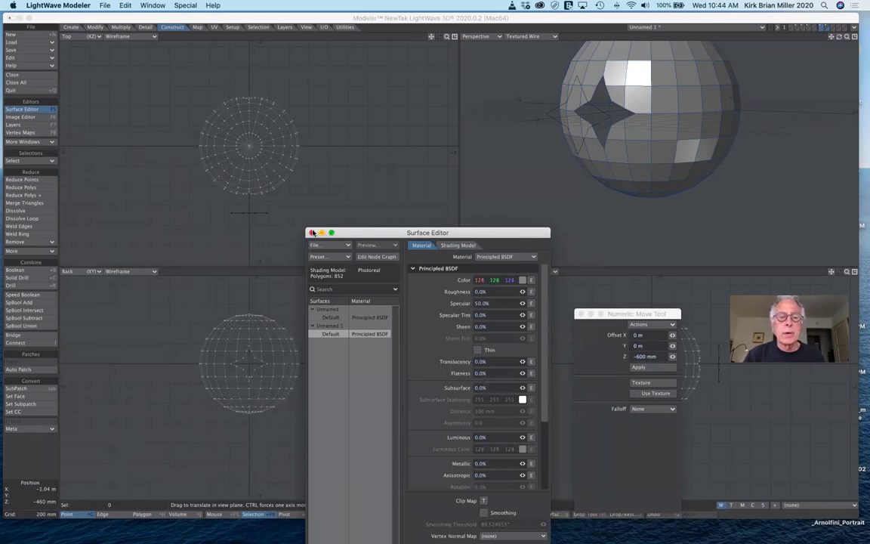
click(312, 233)
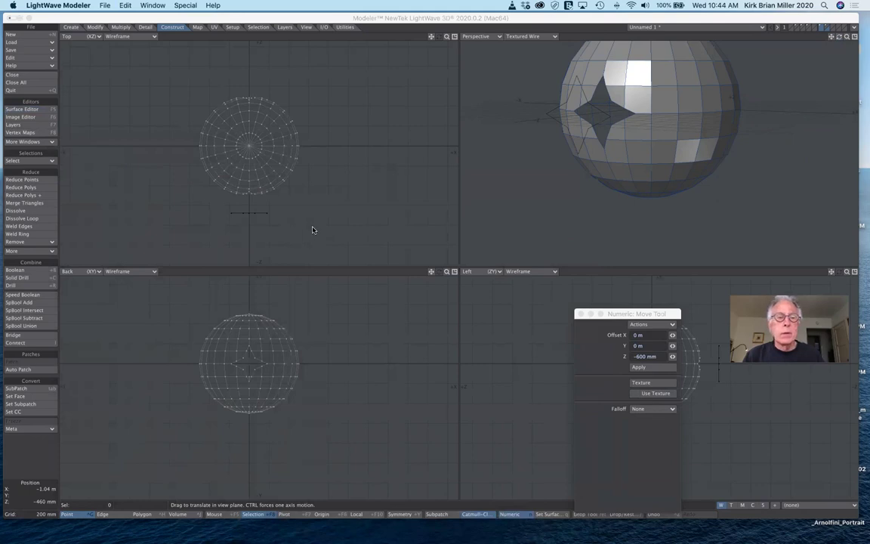
Assign a new surface named ball to the tunnelled ball
click(33, 504)
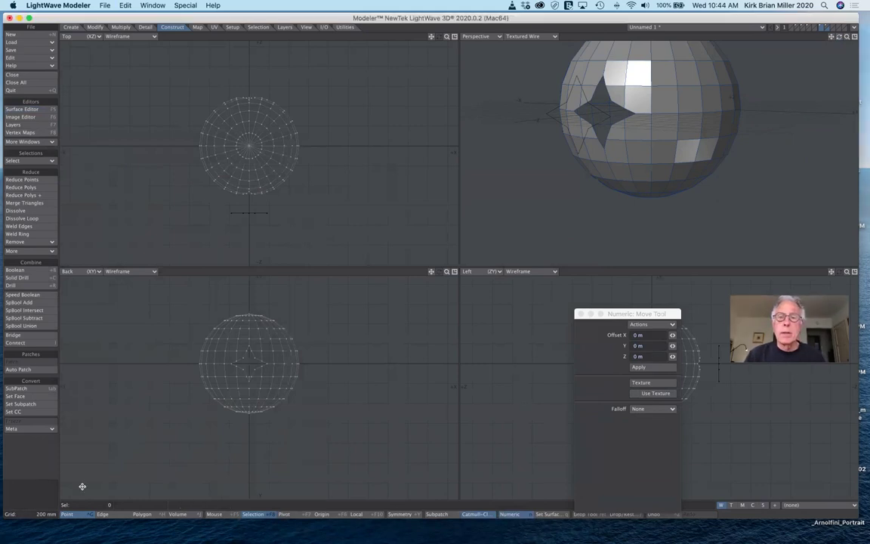
key(q)
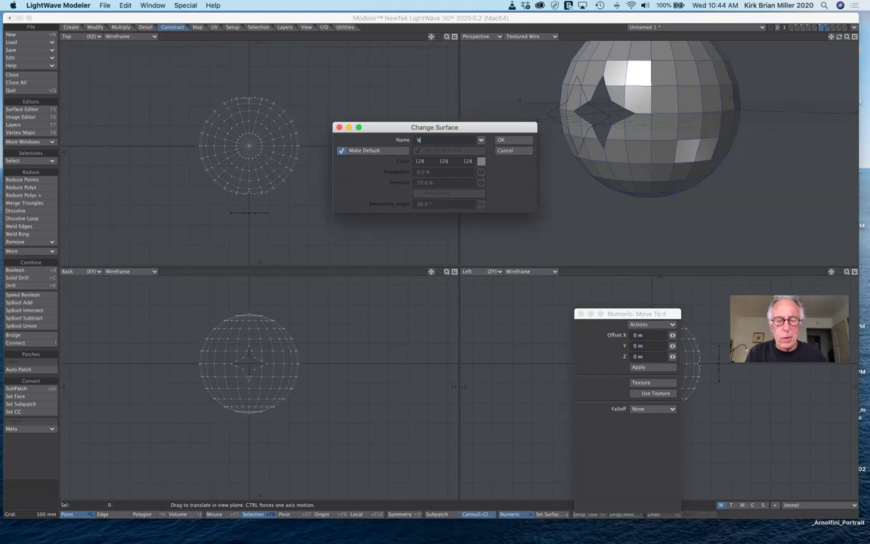
text(ball)
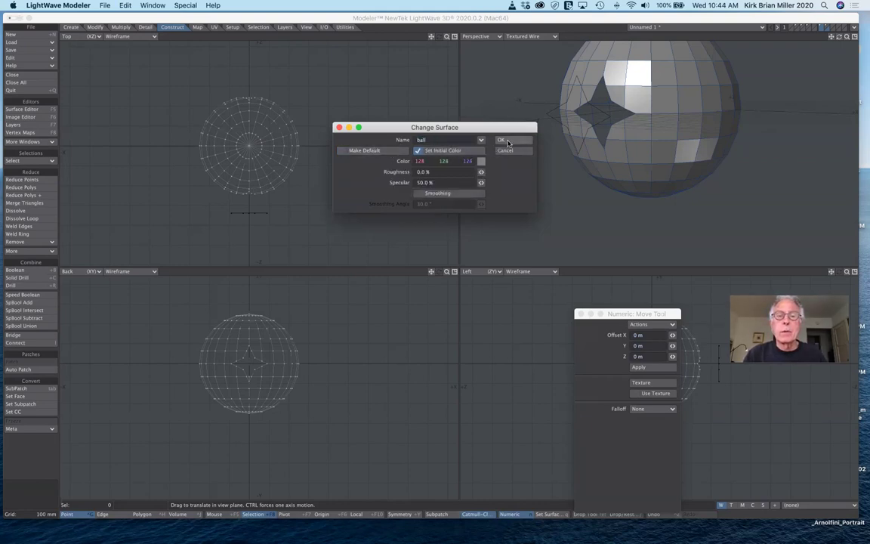
click(506, 143)
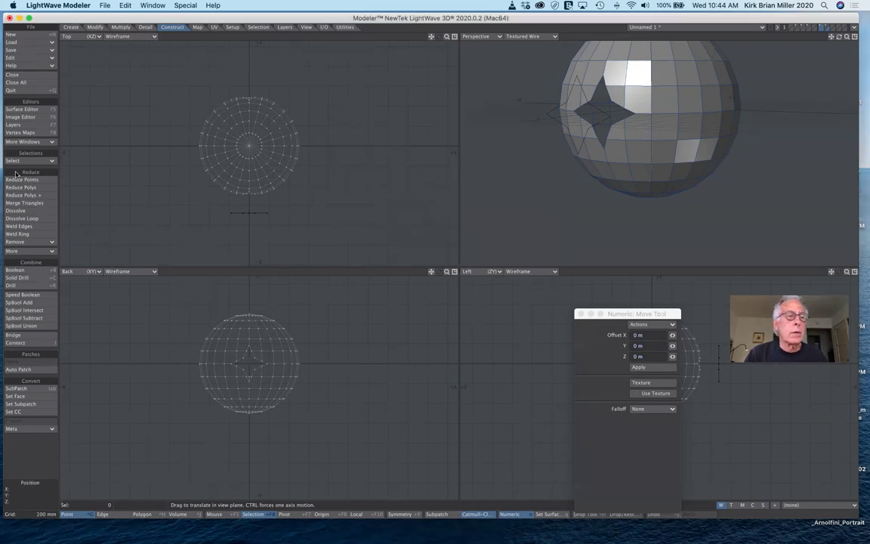
Make the ball surface double sided with smoothing enabled and inspect the star-shaped hole in perspective
click(37, 109)
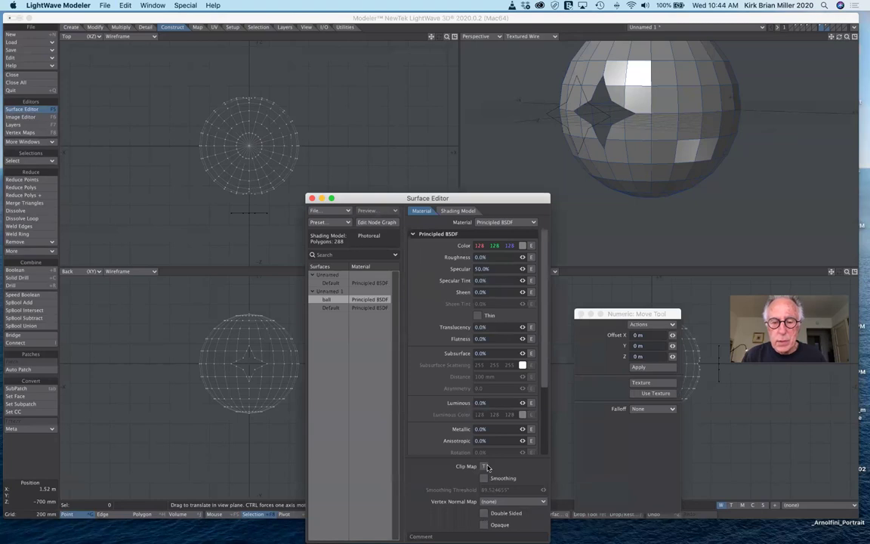
click(483, 513)
click(484, 478)
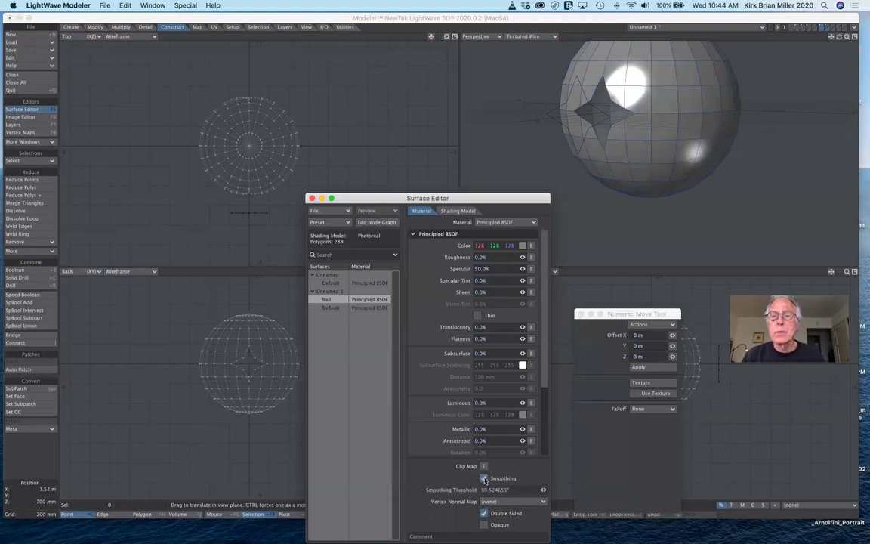
drag(403, 198, 471, 198)
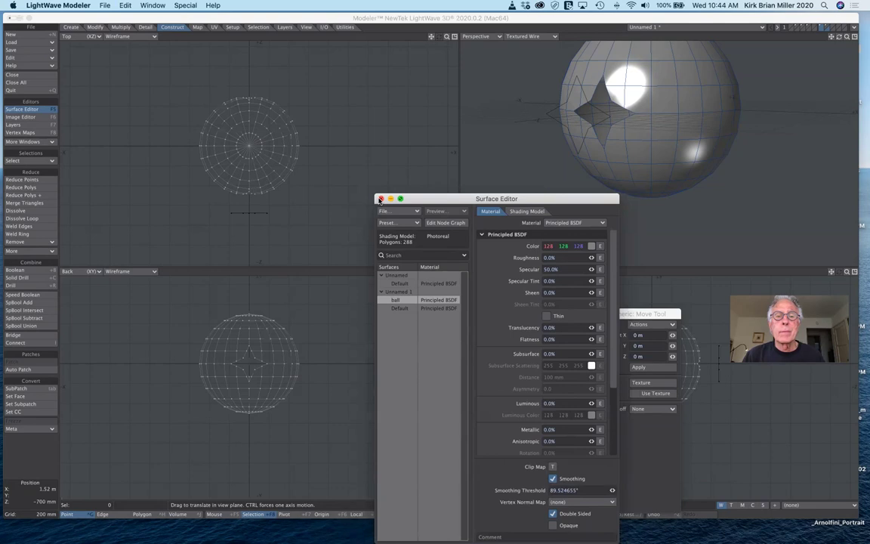
click(380, 199)
drag(839, 36, 782, 44)
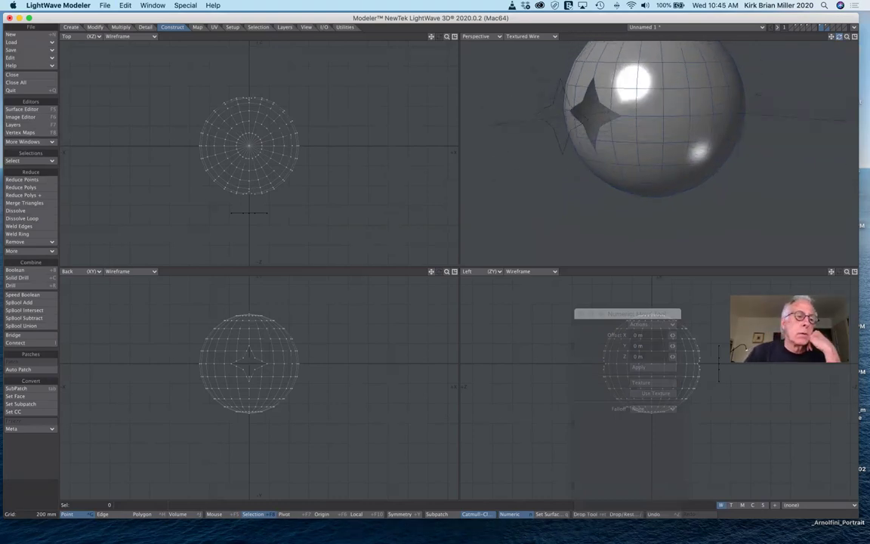
key(t)
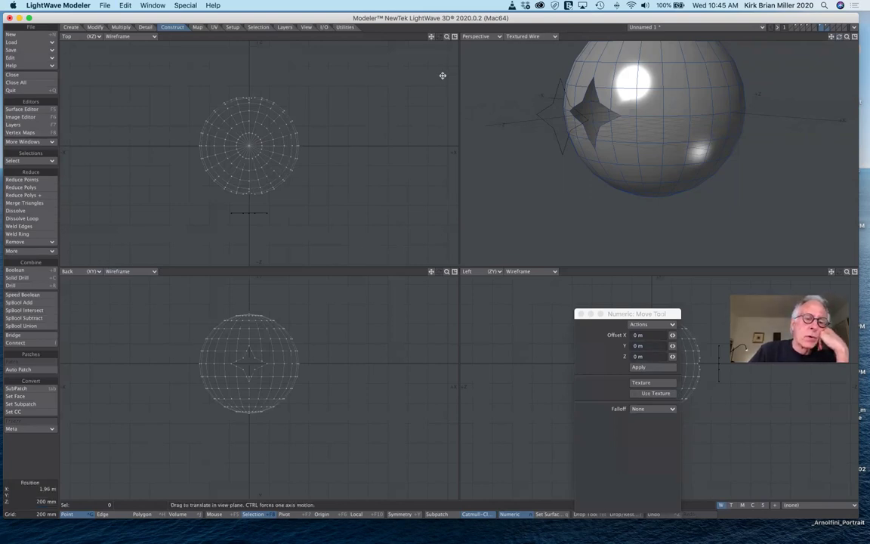
Undo the ball surface assignment and the Tunnel drill, keeping the star at its offset position in the background
key(ctrl+z)
key(ctrl+z)
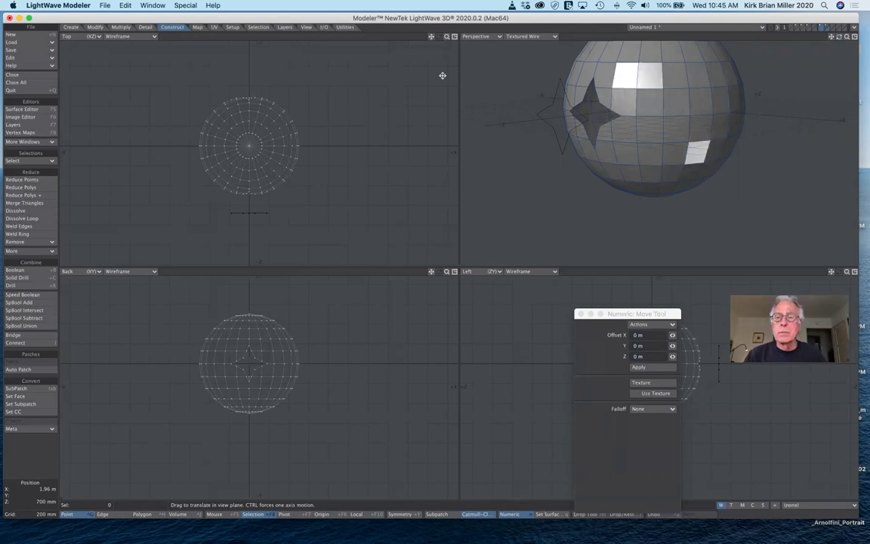
key(super+z)
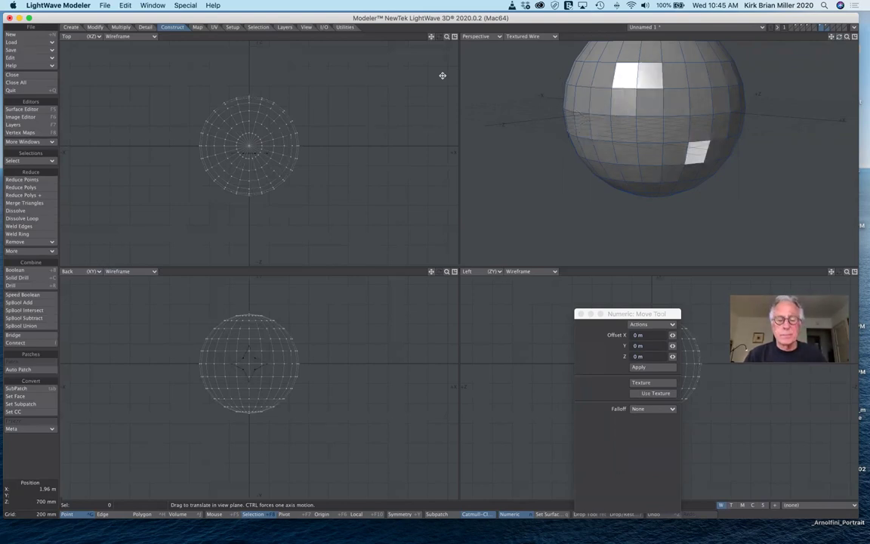
key(u)
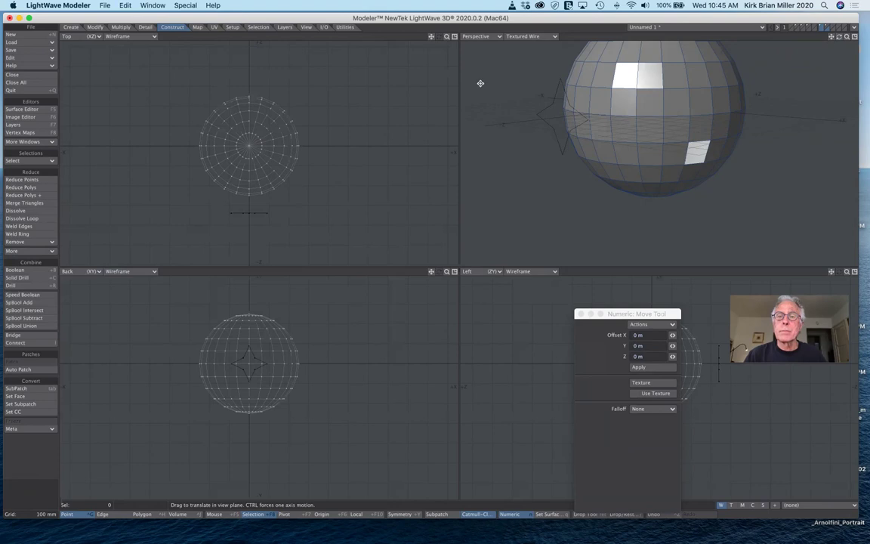
Apply a Template Drill to the ball along Z with the Stencil operation and a surface named star, showing only the ball layer
click(10, 286)
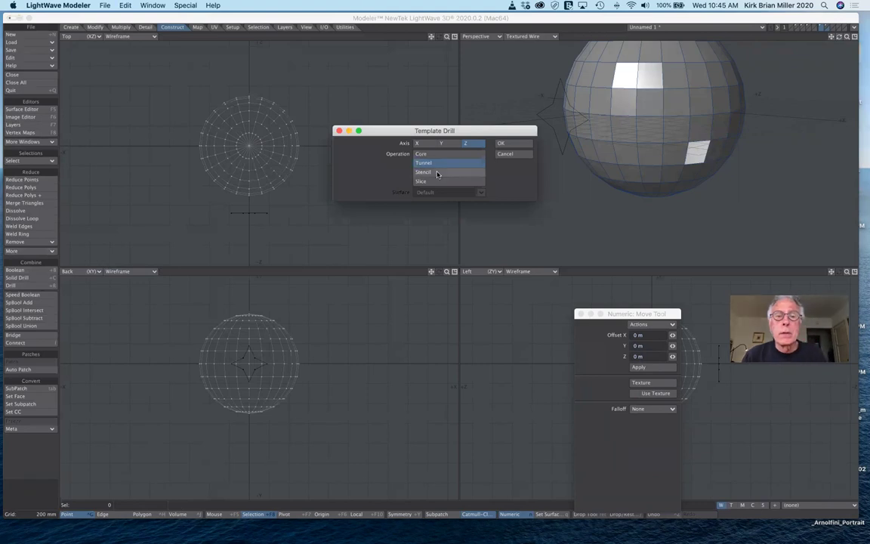
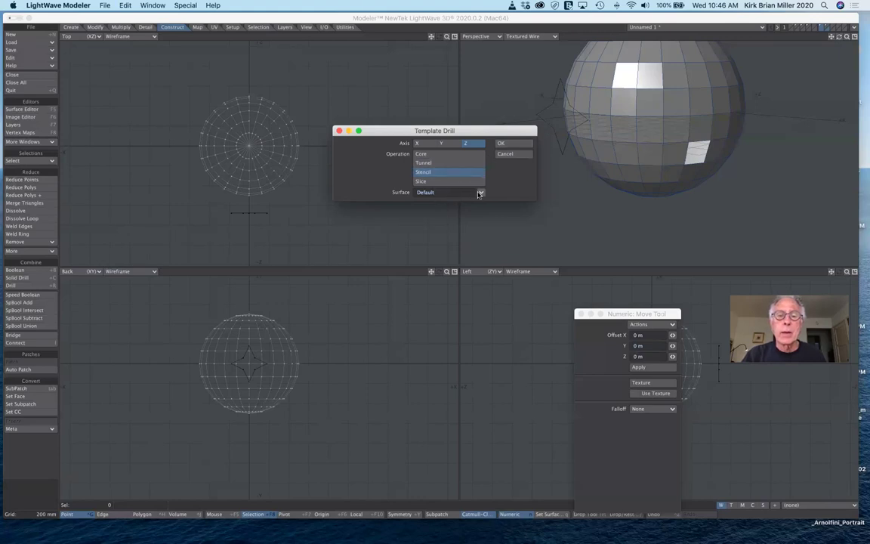
drag(469, 192, 371, 192)
text(star)
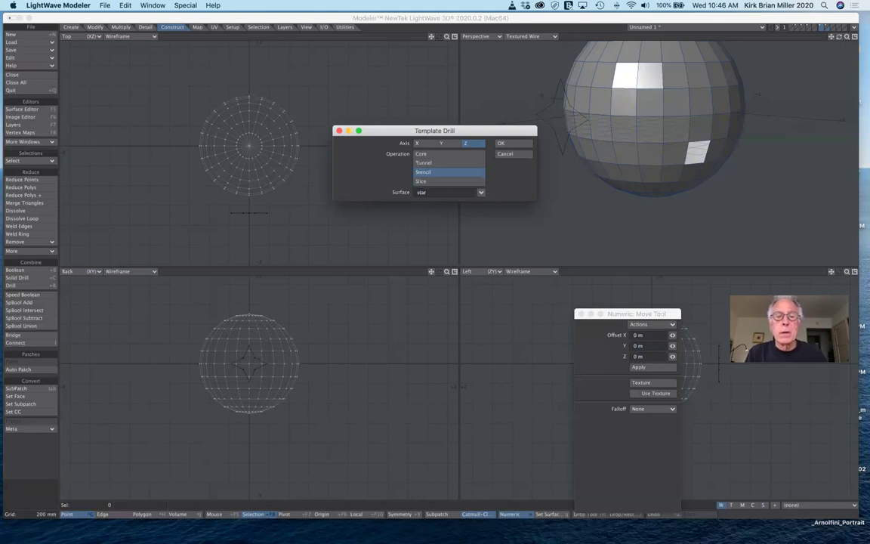
click(501, 144)
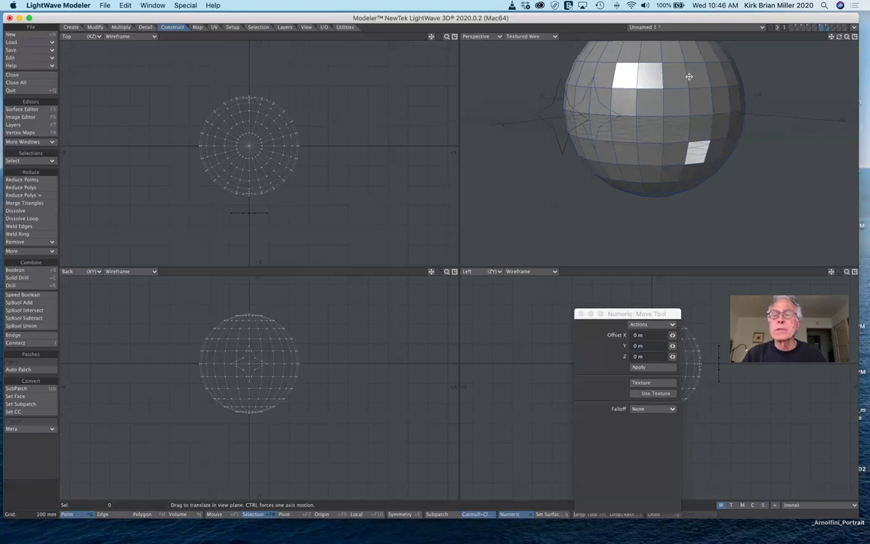
click(822, 27)
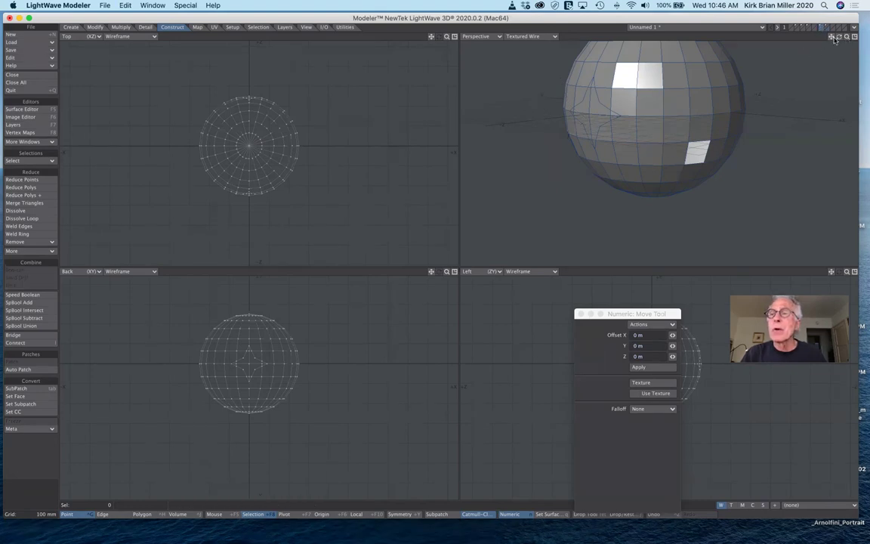
drag(834, 40, 817, 49)
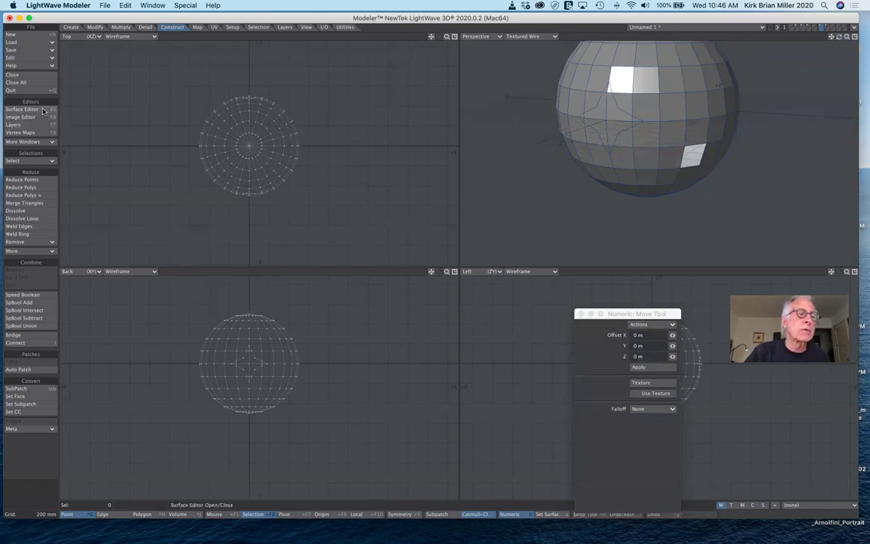
Set the star surface's colour to red, RGB 191, 0, 0
click(23, 109)
click(398, 308)
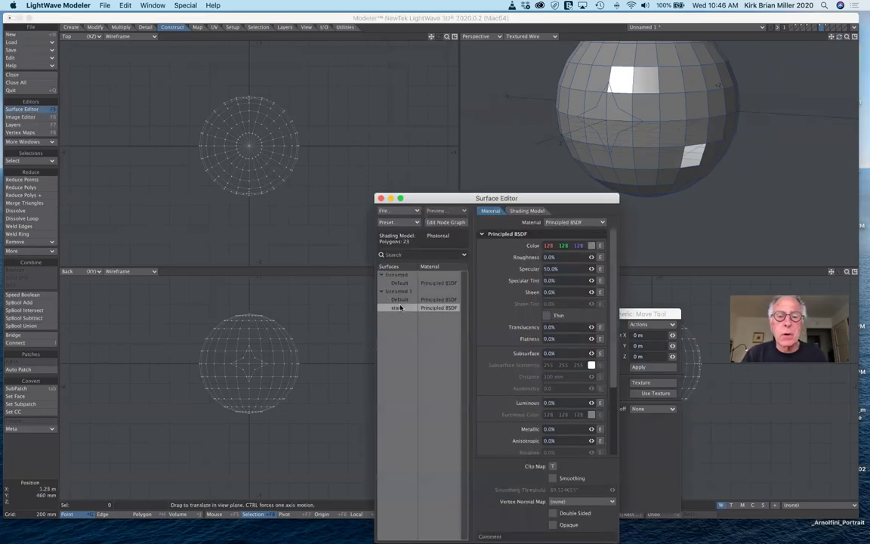
click(591, 246)
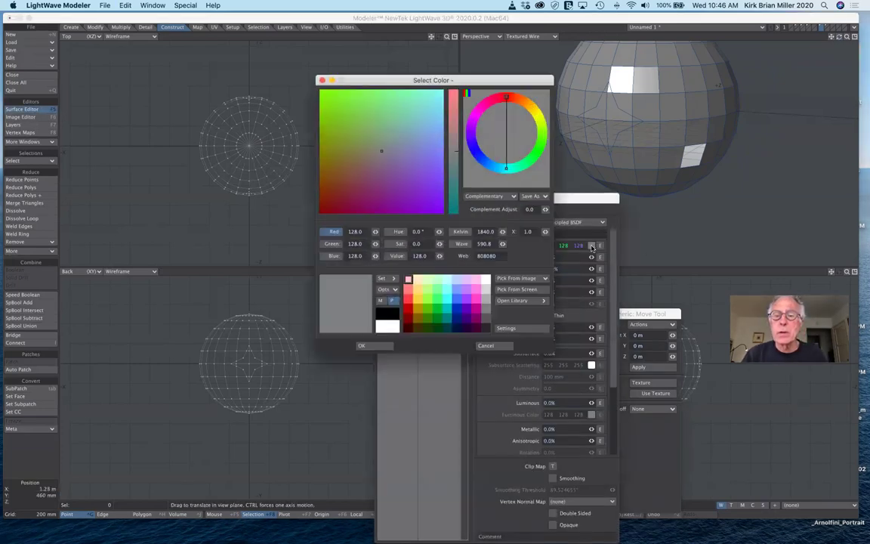
click(409, 310)
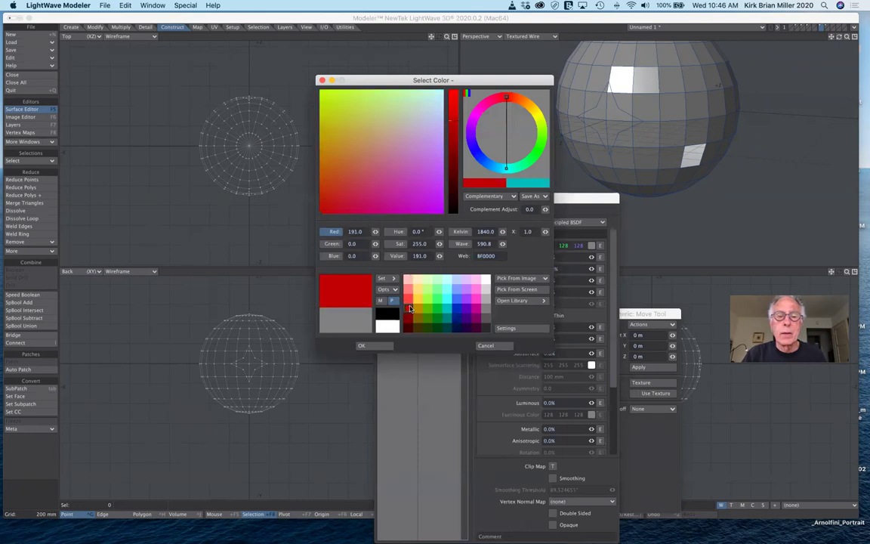
click(361, 345)
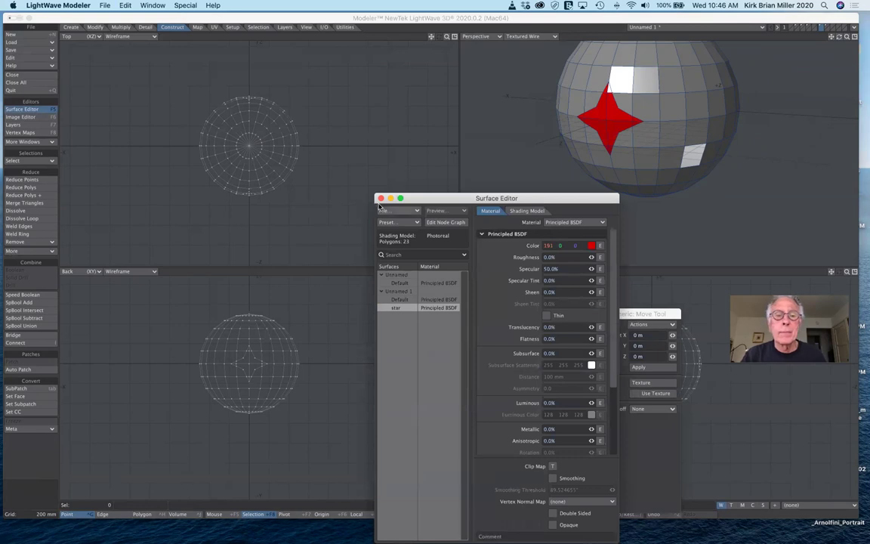
click(381, 199)
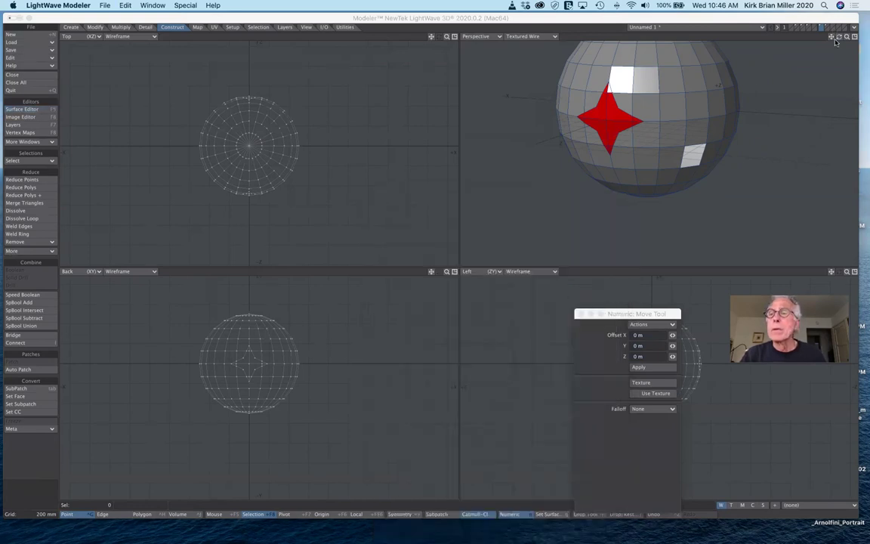
Select all the red star's polygons on the front of the ball in polygon mode, without the surrounding ball polygons
mouse_move(837, 39)
mouse_down()
mouse_move(861, 35)
mouse_move(827, 36)
mouse_up()
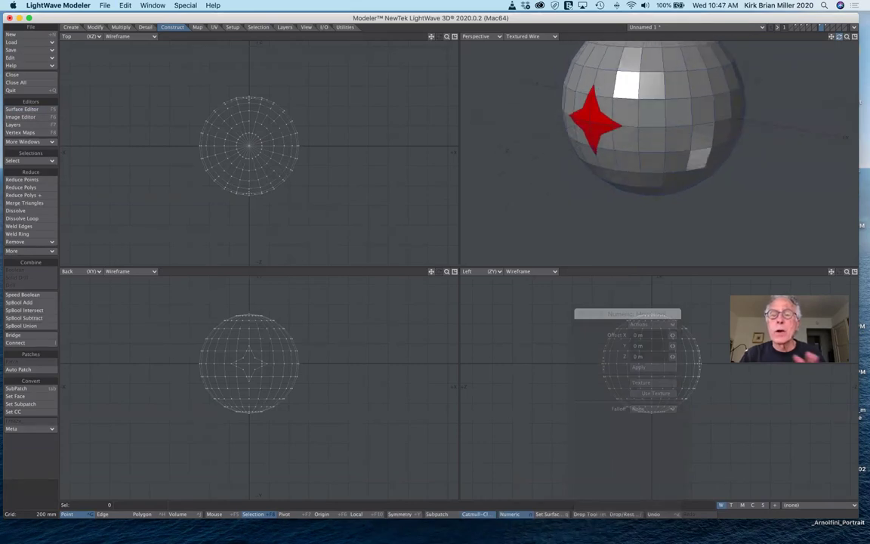
key(t)
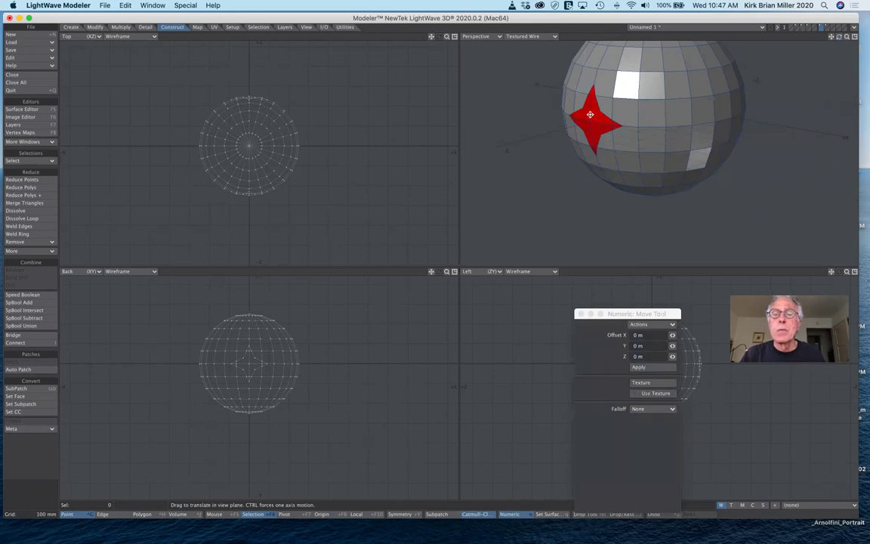
click(142, 515)
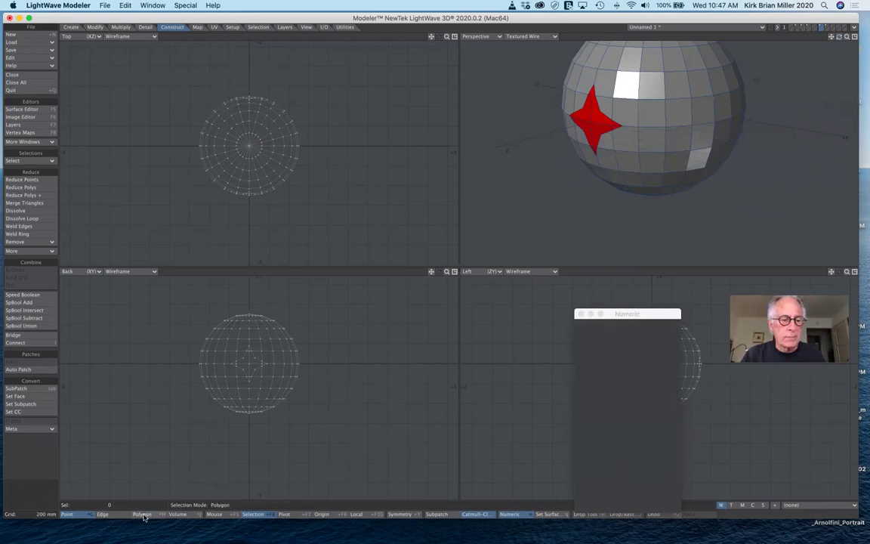
click(591, 106)
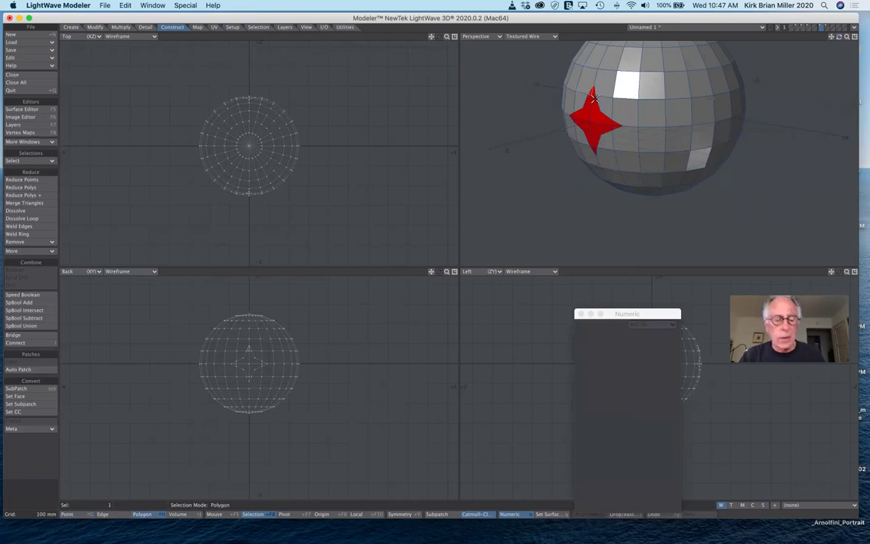
click(593, 92)
click(590, 106)
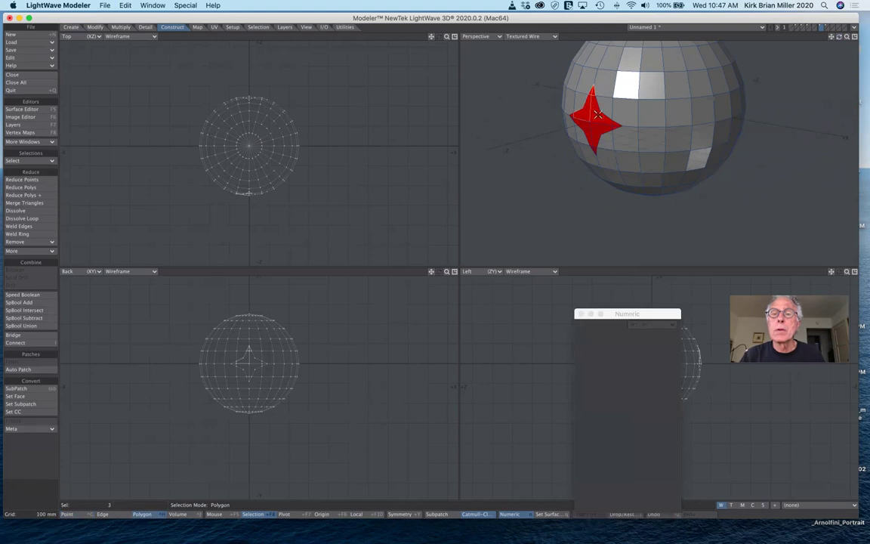
click(568, 117)
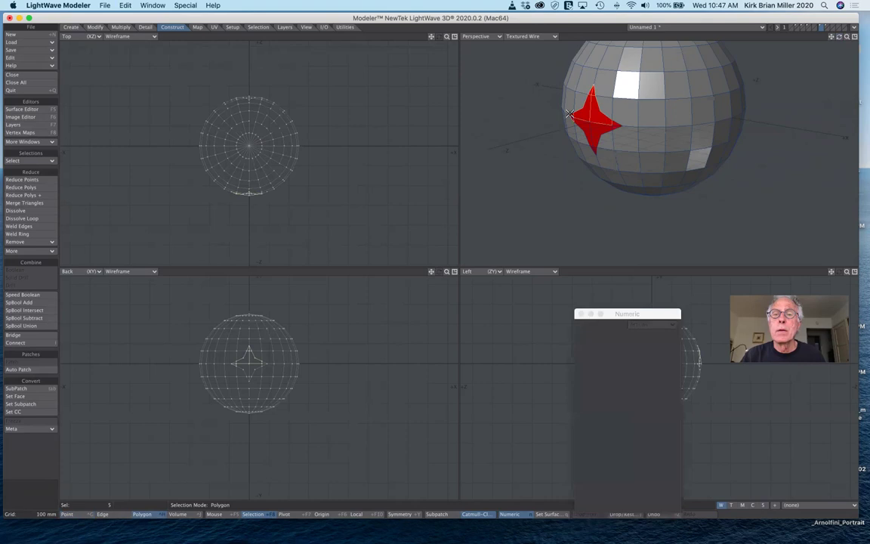
click(563, 95)
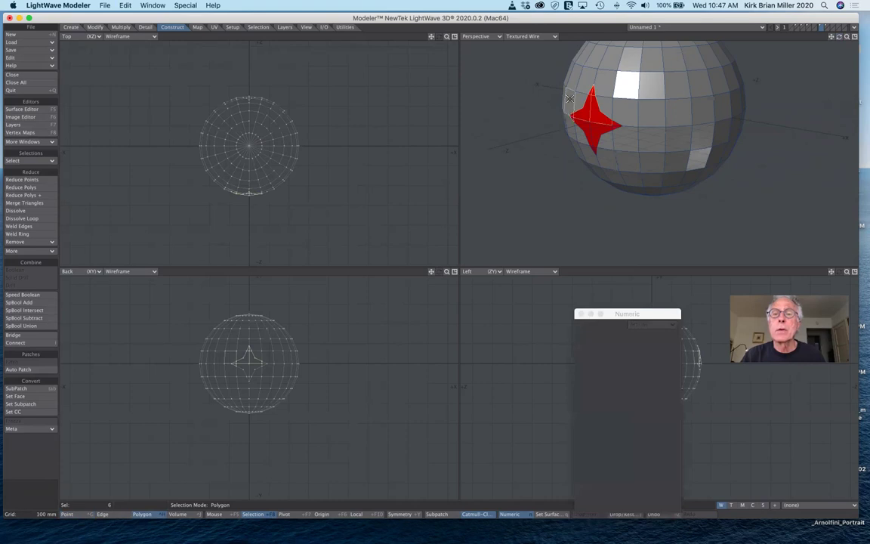
click(616, 125)
click(616, 125)
click(597, 131)
click(589, 129)
click(587, 128)
drag(839, 37, 854, 26)
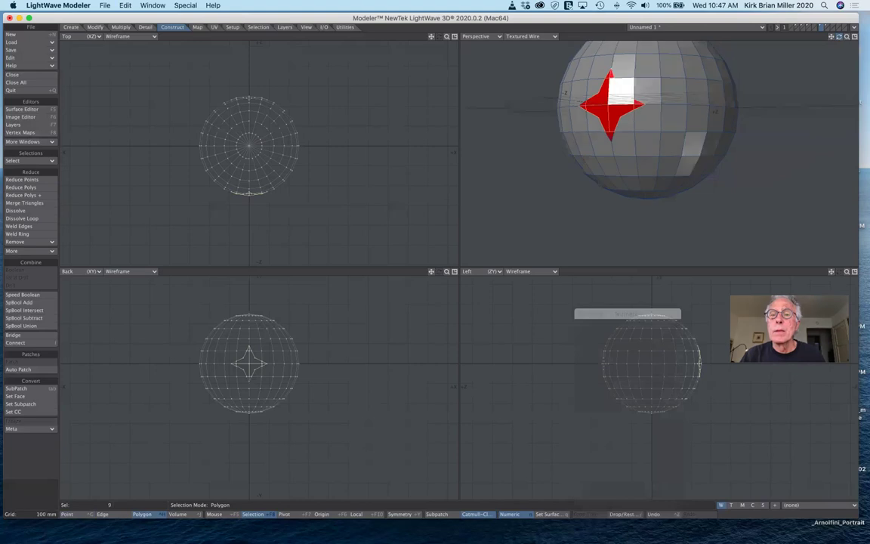
click(610, 134)
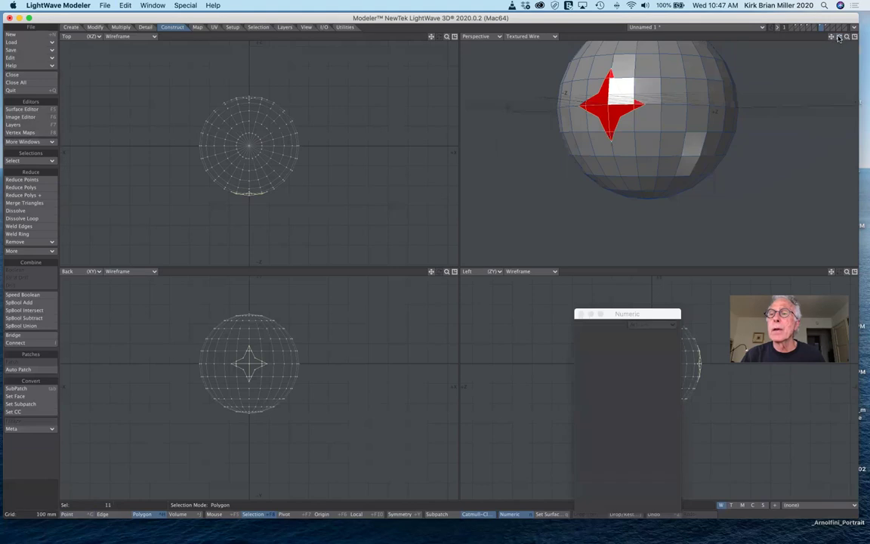
Smooth Shift the selected star polygons and move them 60 mm outward along negative Z to raise the star
drag(839, 36, 820, 65)
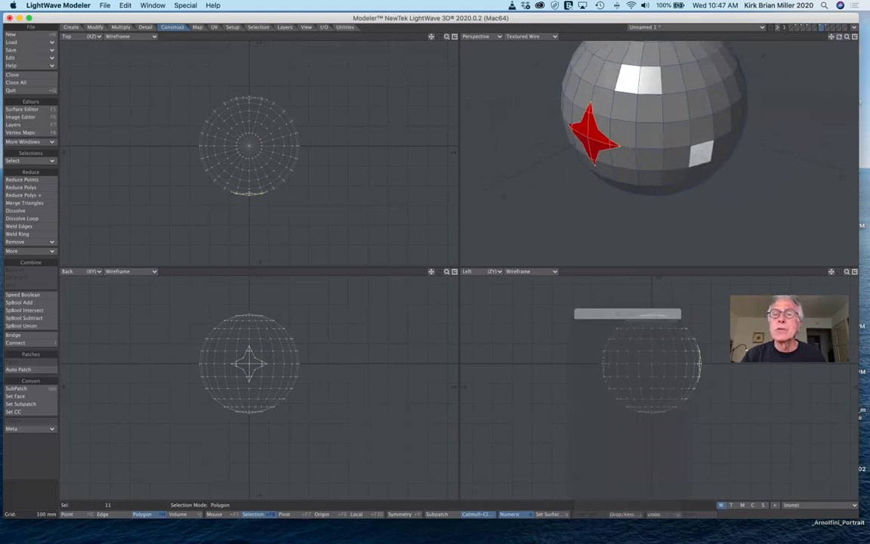
click(121, 26)
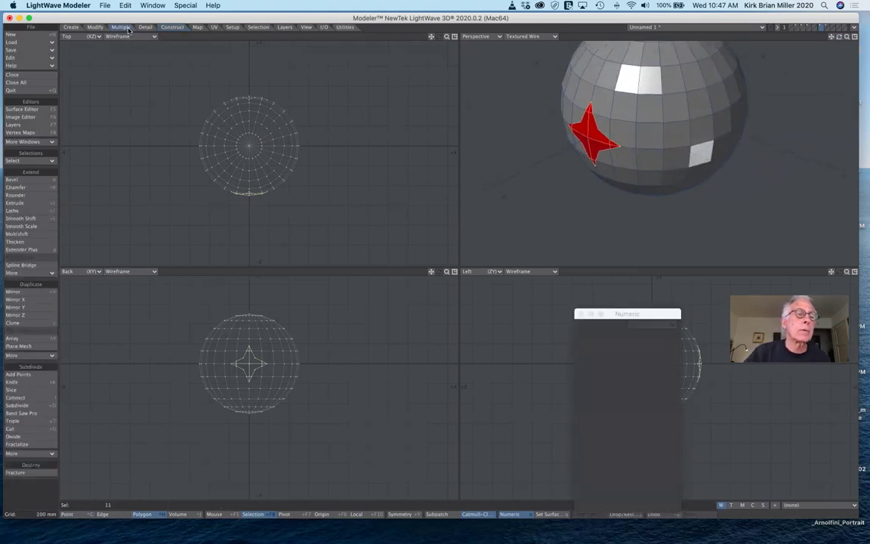
click(38, 219)
click(38, 219)
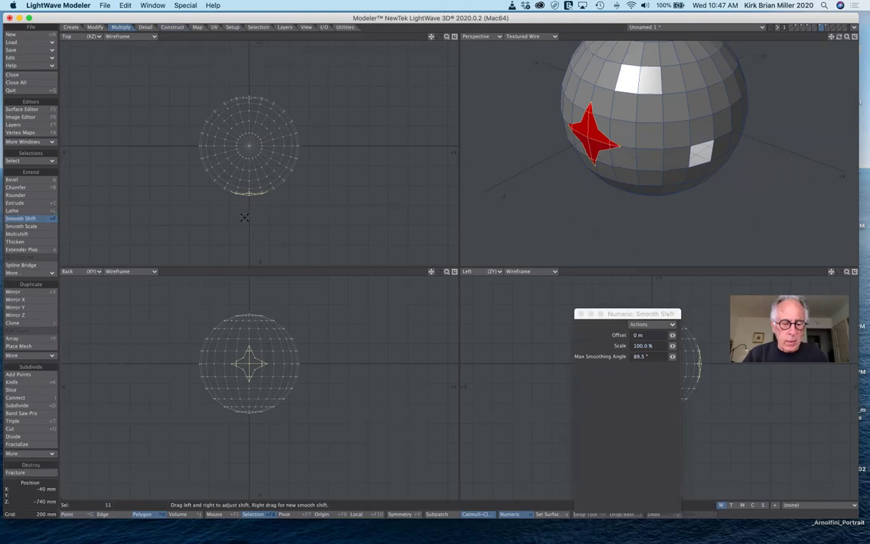
key(t)
drag(249, 209, 249, 211)
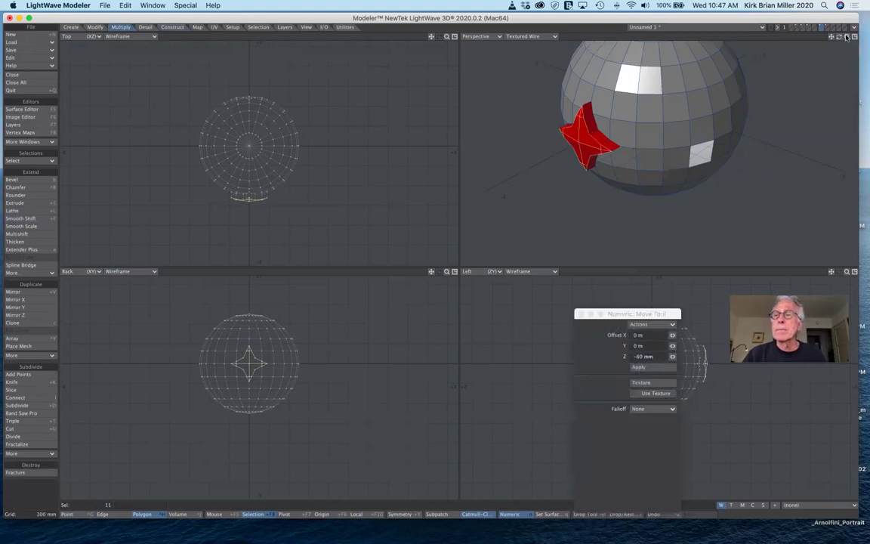
mouse_move(839, 37)
mouse_down()
mouse_move(860, 38)
mouse_move(835, 42)
mouse_up()
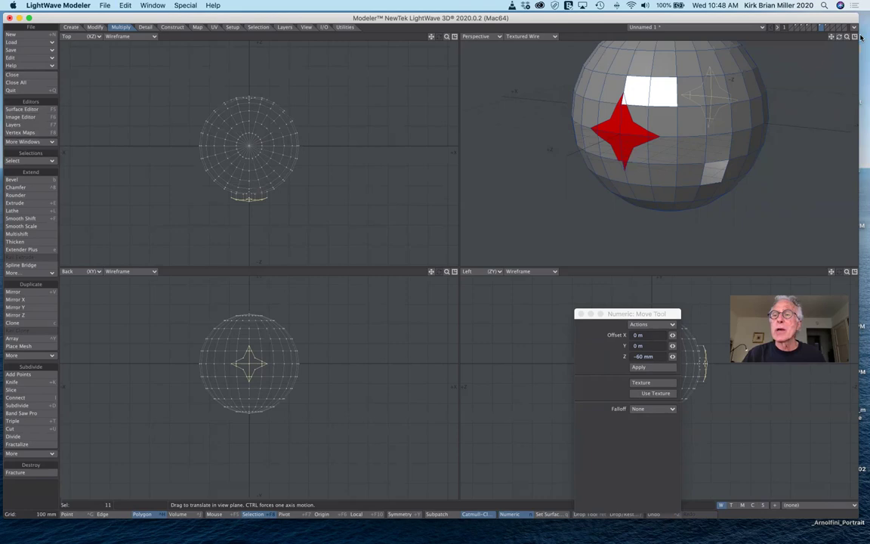
mouse_move(838, 36)
mouse_down()
mouse_move(861, 34)
mouse_move(833, 35)
mouse_up()
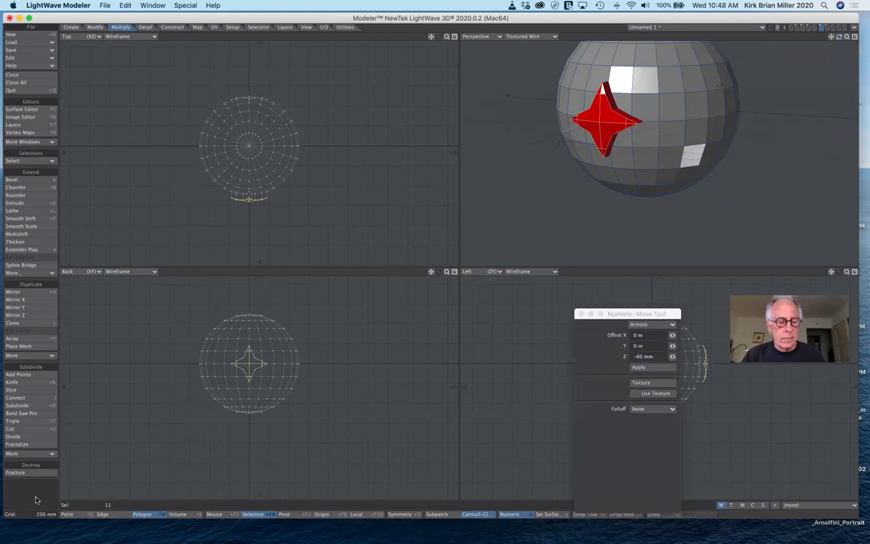
Clear the polygon selection, set the perspective view to Texture shading, and inspect the raised star from several angles
key(e)
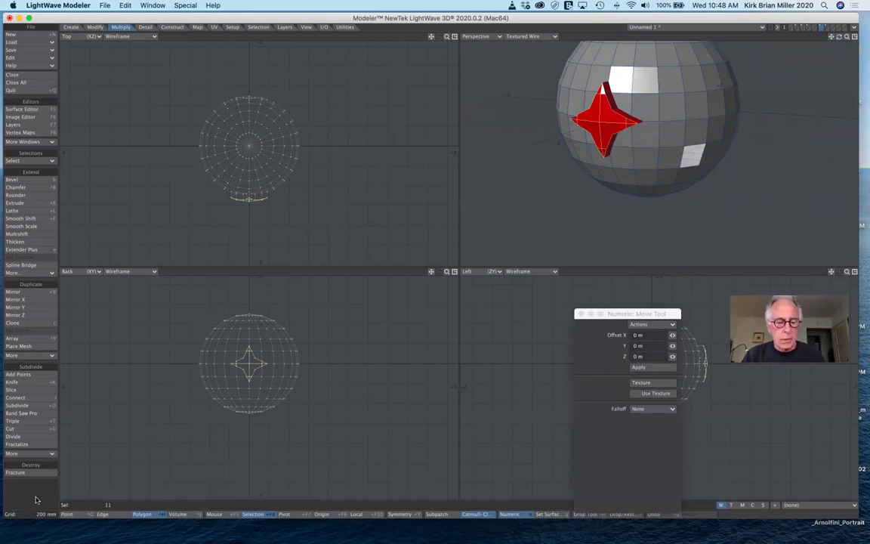
click(35, 500)
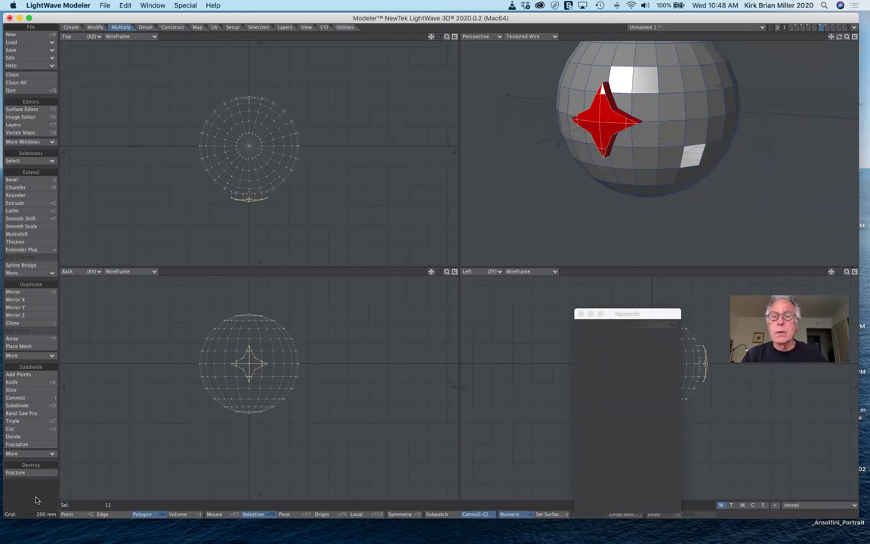
click(36, 499)
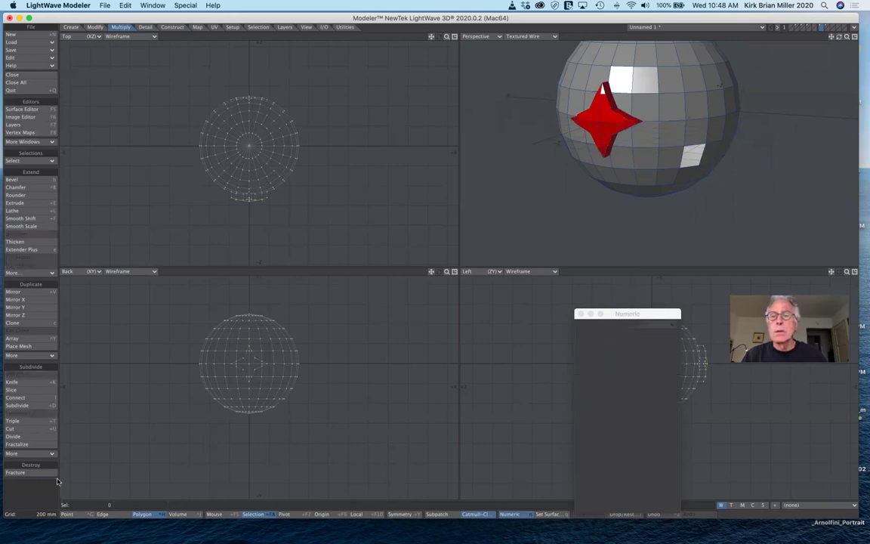
click(533, 37)
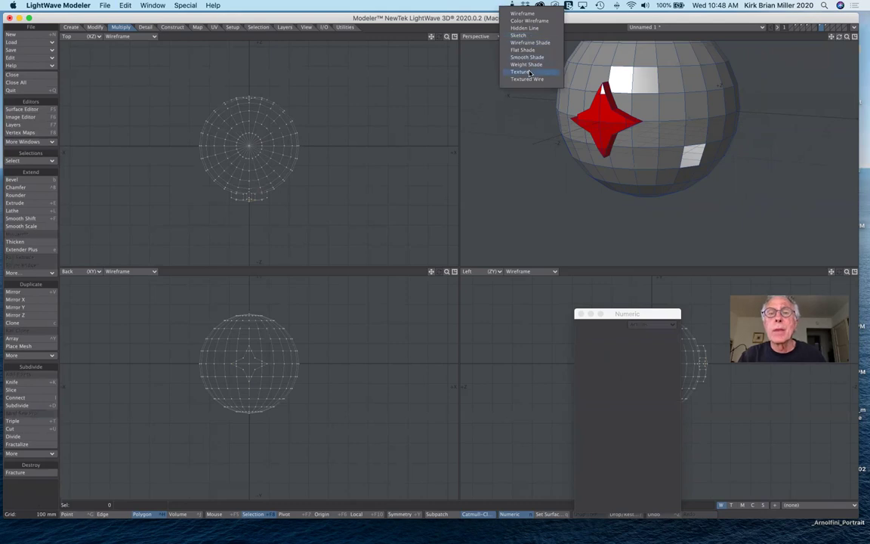
click(528, 70)
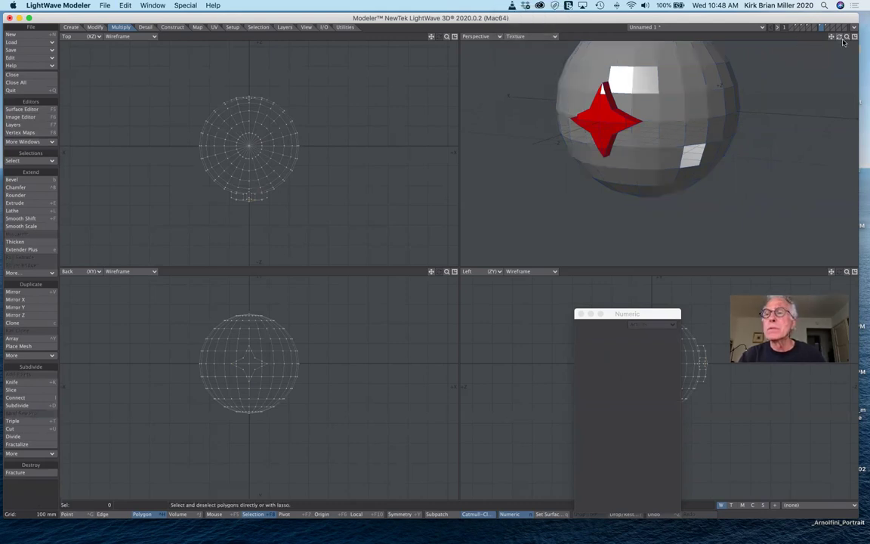
drag(839, 36, 768, 40)
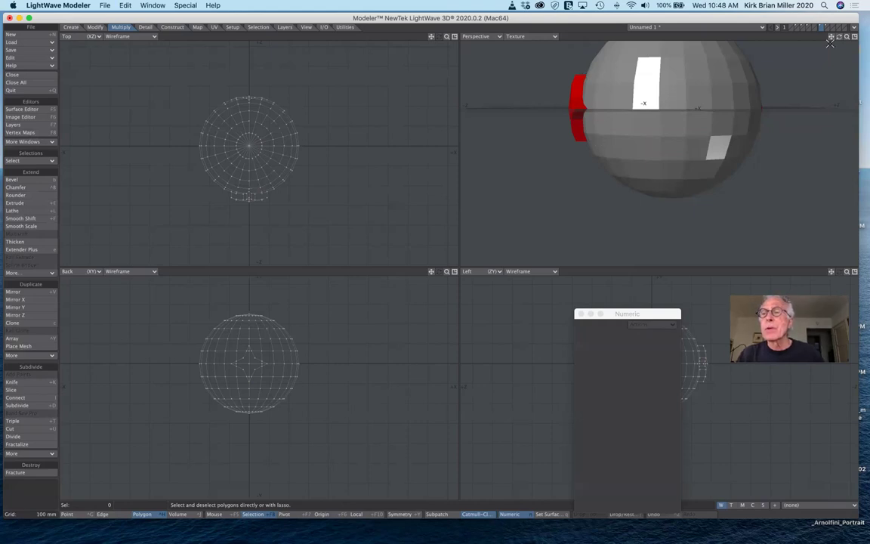
mouse_move(838, 37)
mouse_down()
mouse_move(868, 41)
mouse_move(838, 38)
mouse_up()
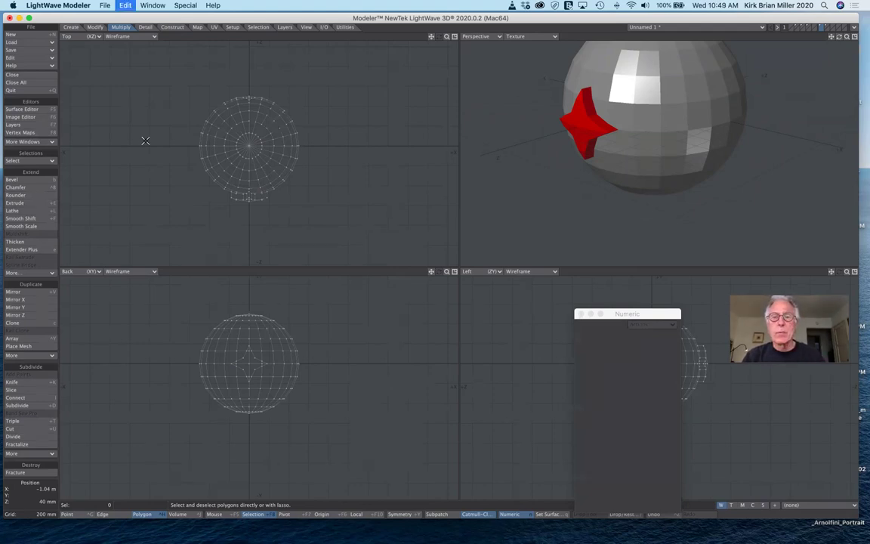
Undo the raised star and the Stencil drill to restore the plain ball
key(u)
key(u)
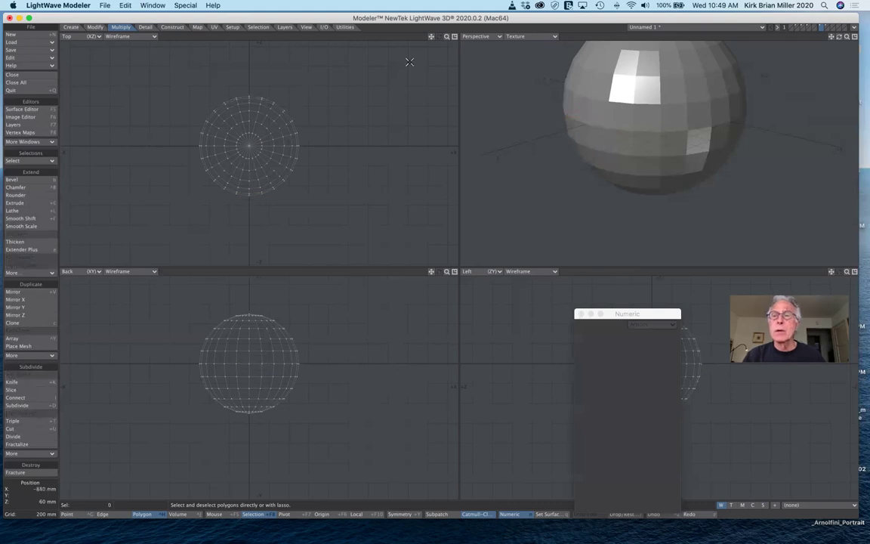
Extrude the flat star on its own layer about 1.1 m along Z toward the ball
click(827, 27)
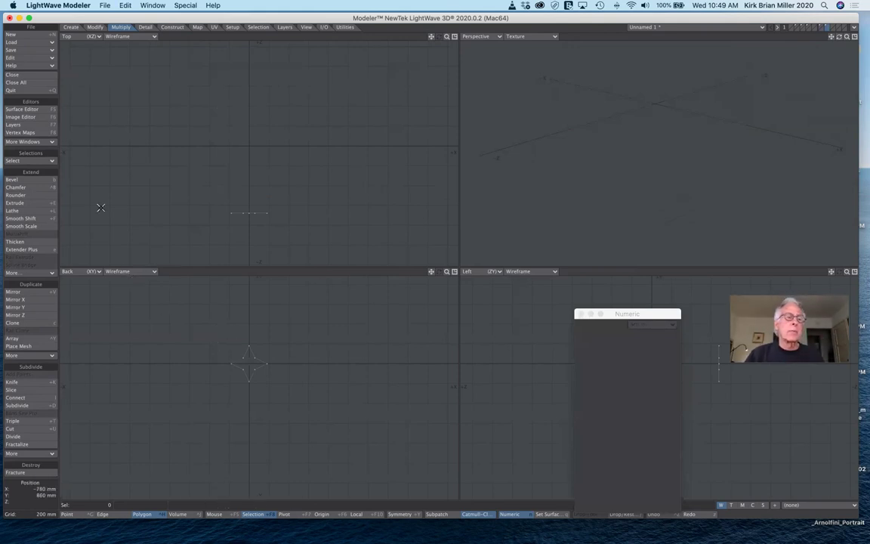
click(35, 203)
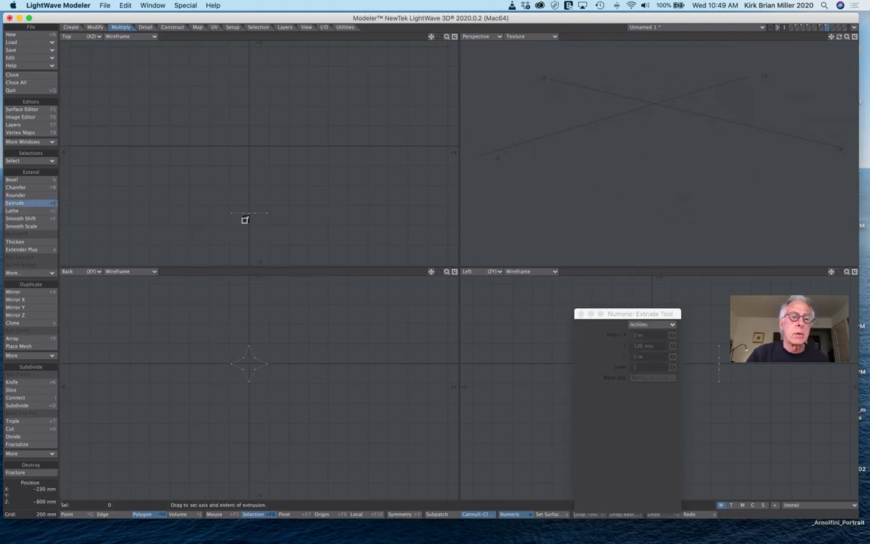
drag(248, 213, 250, 103)
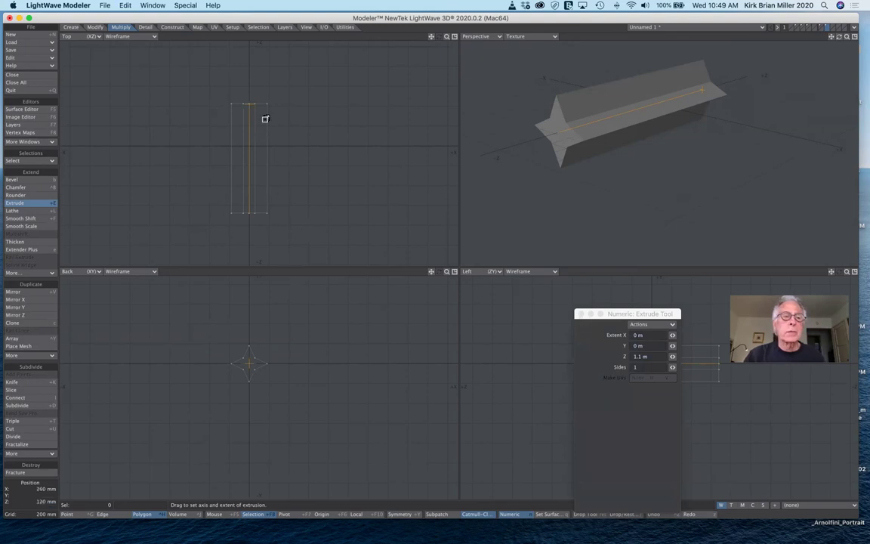
click(29, 204)
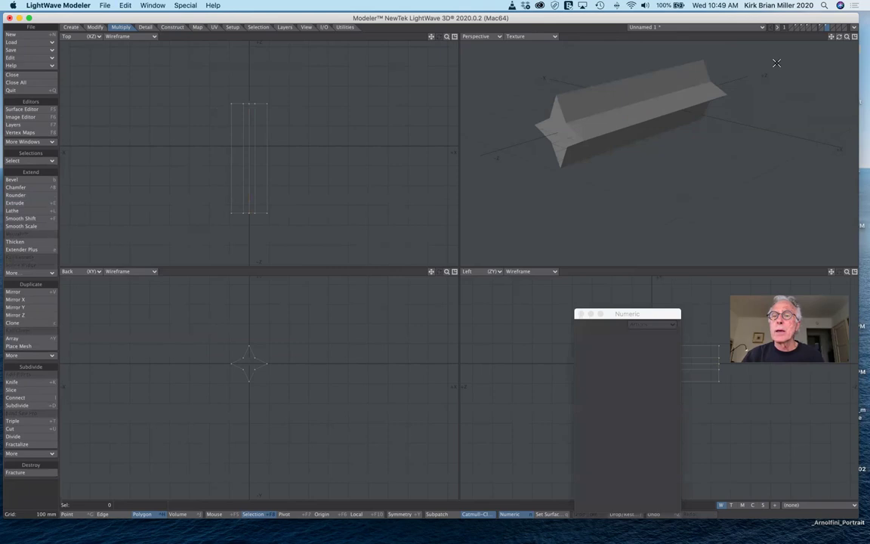
Show the ball in the foreground with the extruded star in the background and inspect how far they overlap
click(821, 28)
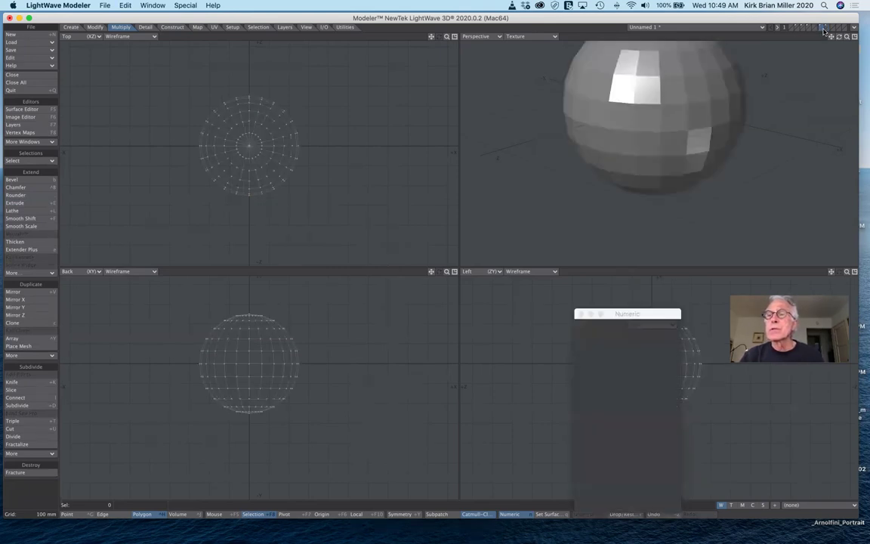
click(825, 34)
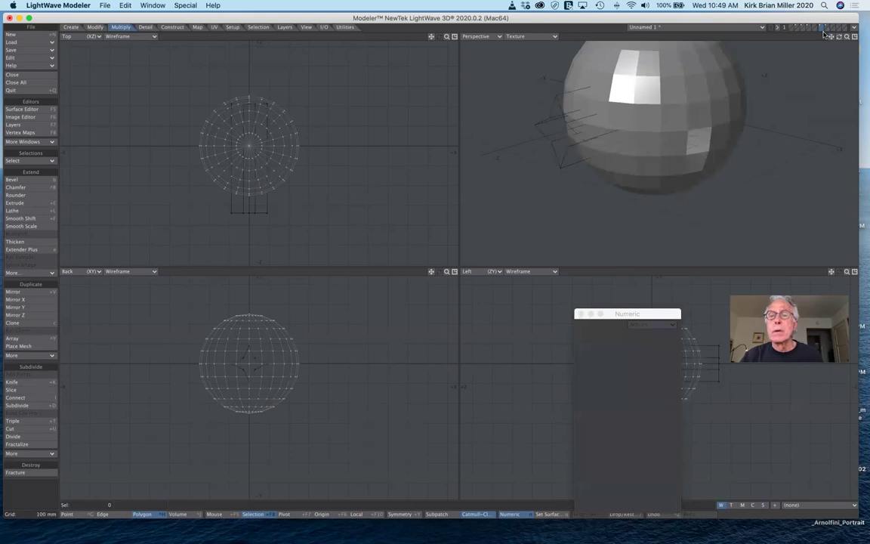
mouse_move(838, 36)
mouse_down()
mouse_move(827, 30)
mouse_move(840, 42)
mouse_move(823, 43)
mouse_up()
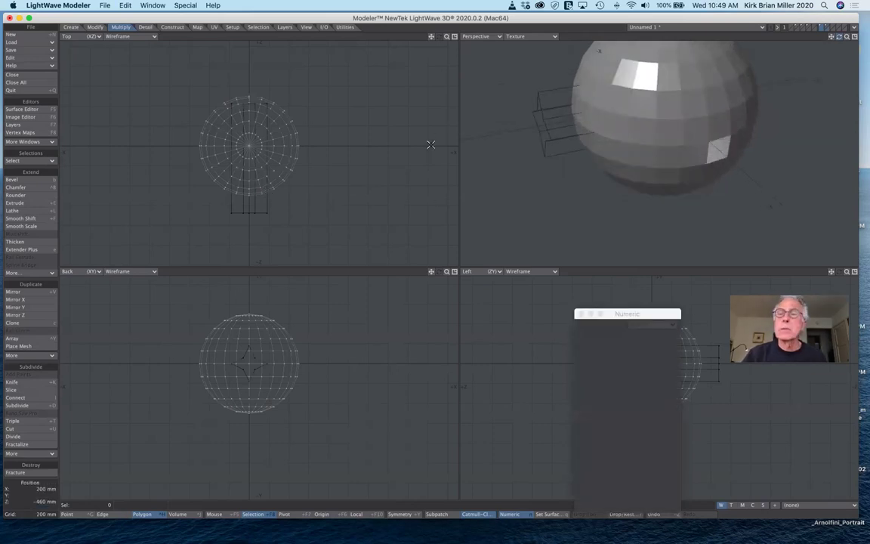
Stretch the extruded star to about 174% along Z, and put the ball in the foreground with the star in the background
click(826, 28)
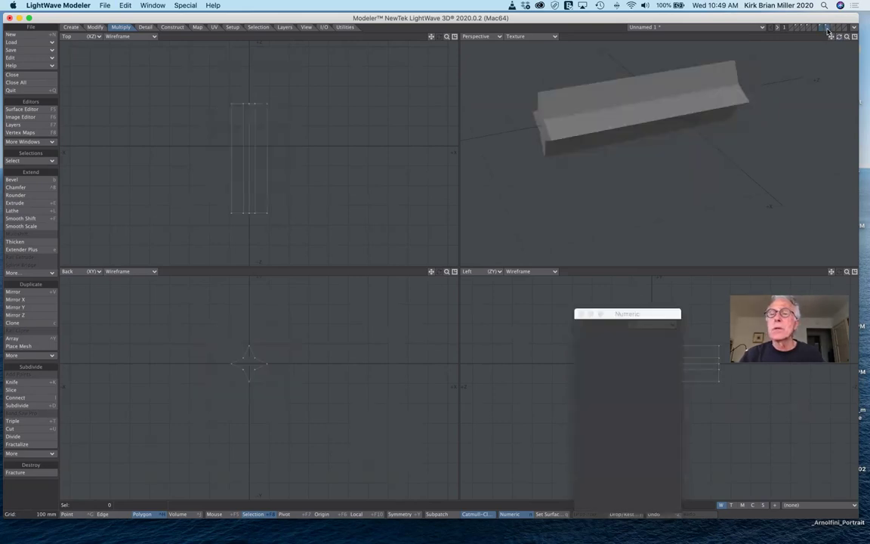
key(h)
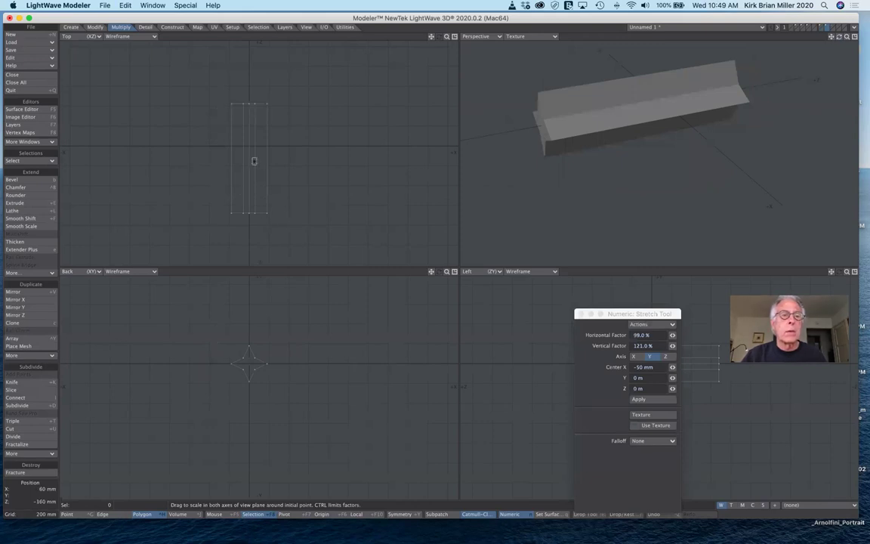
ctrl+drag(249, 158, 249, 102)
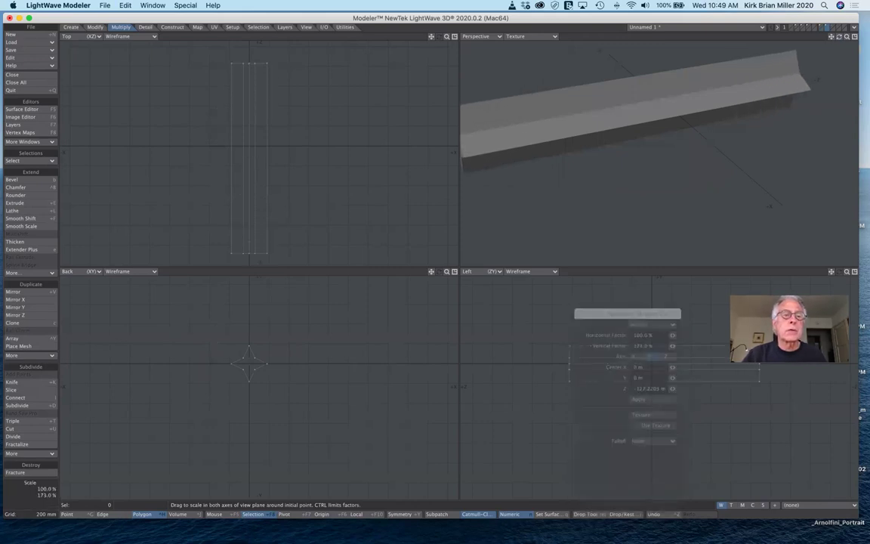
drag(248, 158, 250, 160)
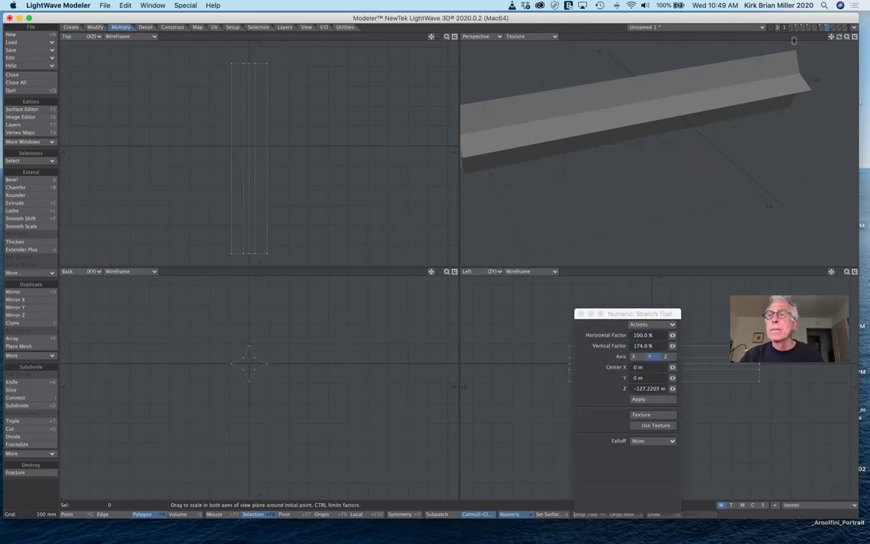
click(820, 29)
click(826, 32)
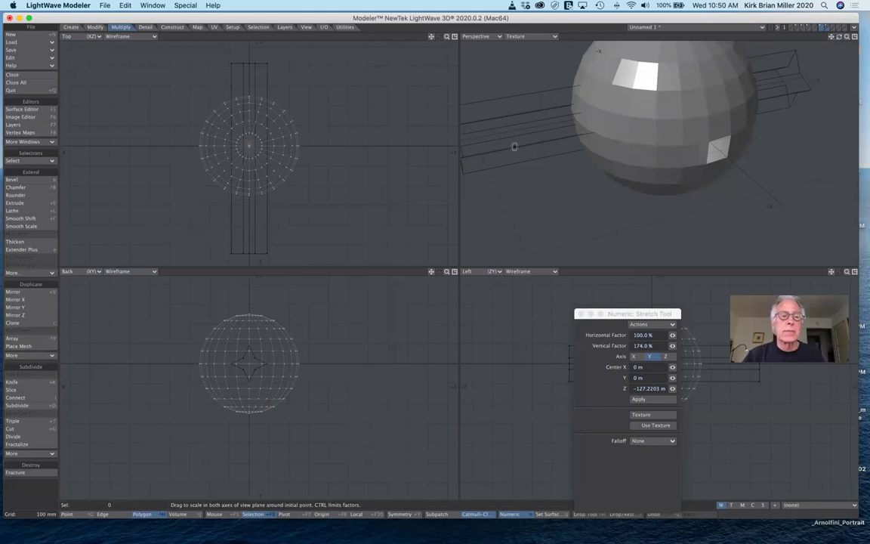
Bring the extruded star to the foreground and rotate it diagonally through the ball in the top view, and by -37° about Z
click(825, 27)
click(822, 29)
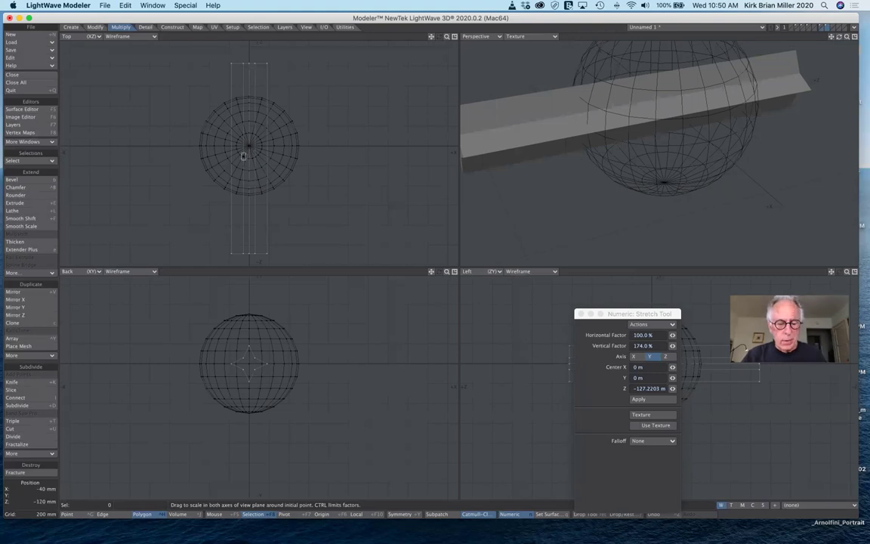
key(y)
drag(249, 142, 275, 142)
drag(249, 360, 219, 360)
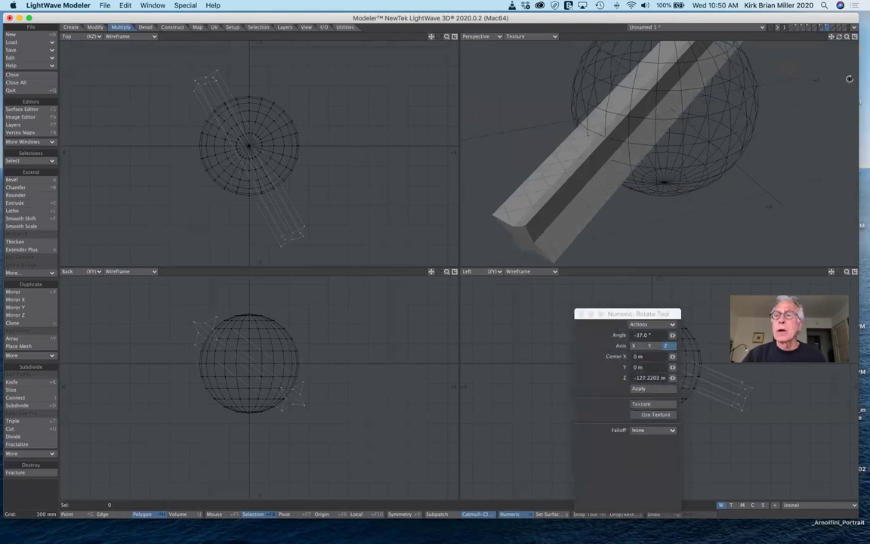
With the ball in the foreground and the rotated star in the background, run Solid Drill with the Tunnel operation
click(823, 27)
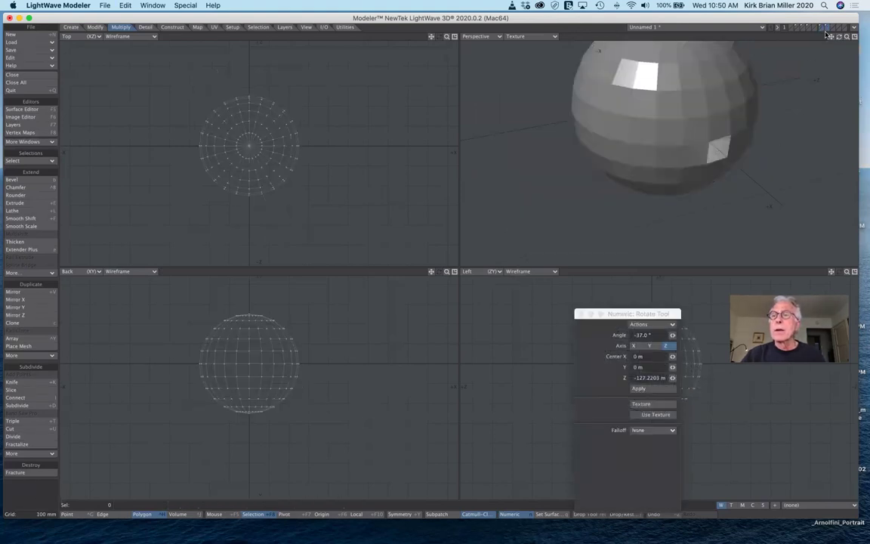
click(828, 31)
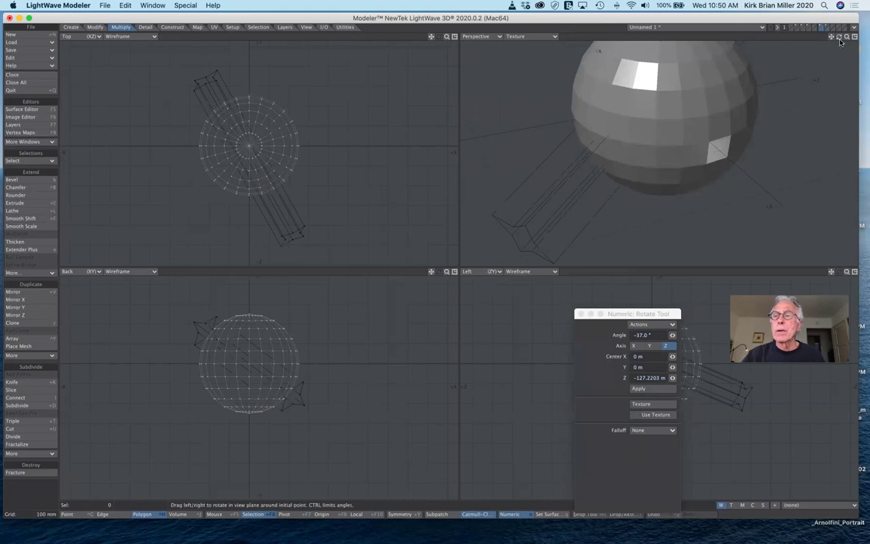
mouse_move(839, 37)
mouse_down()
mouse_move(848, 28)
mouse_move(861, 32)
mouse_move(847, 35)
mouse_up()
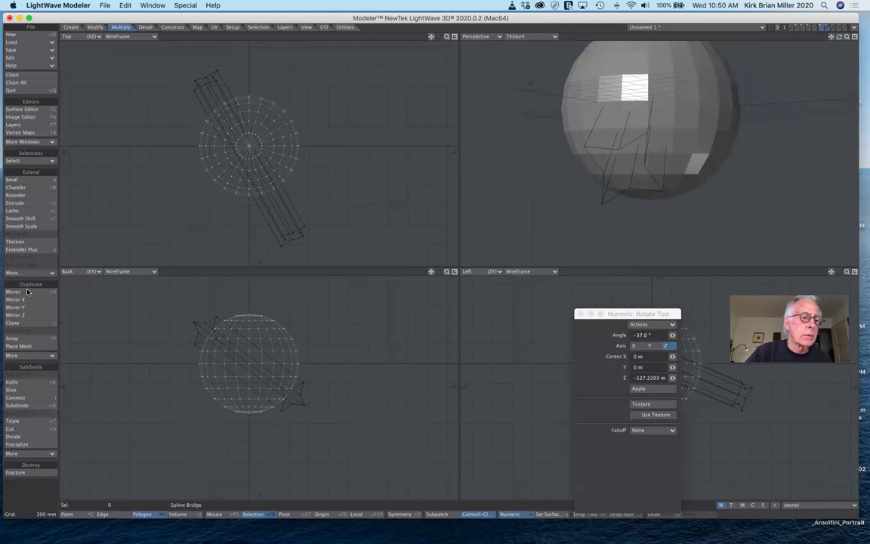
click(173, 28)
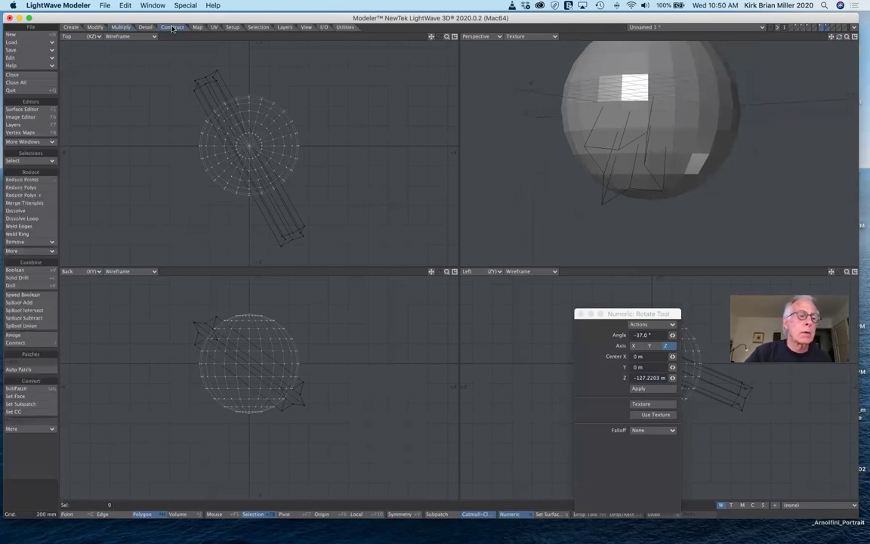
click(30, 278)
click(450, 146)
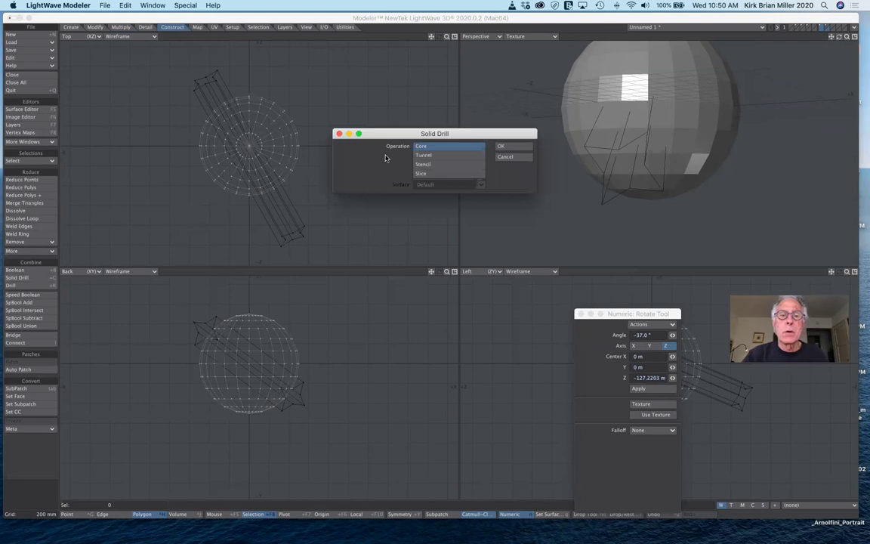
click(440, 157)
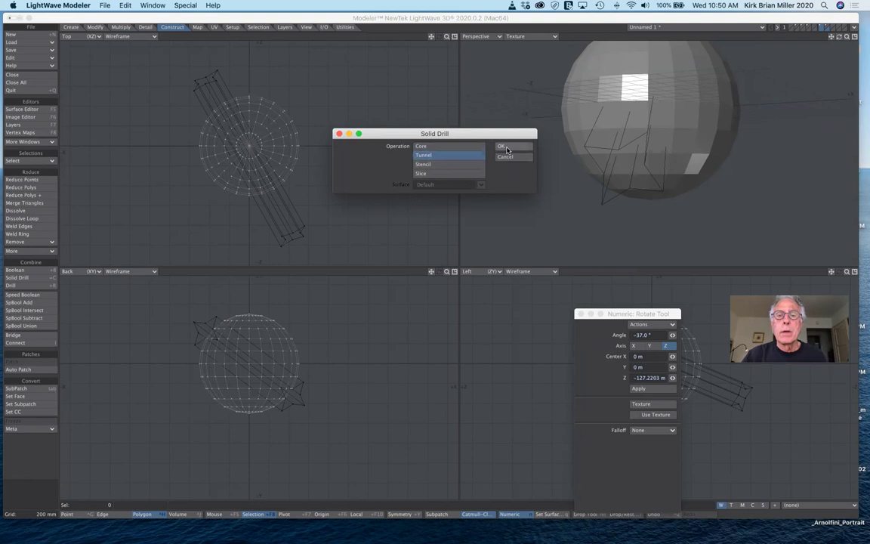
click(503, 145)
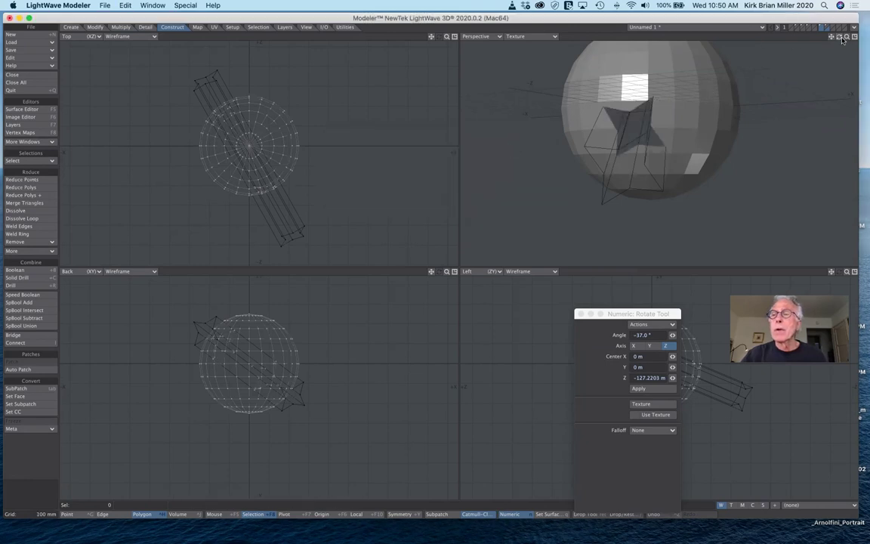
Show only the drilled ball's layer and inspect the star-shaped opening
drag(839, 37, 859, 45)
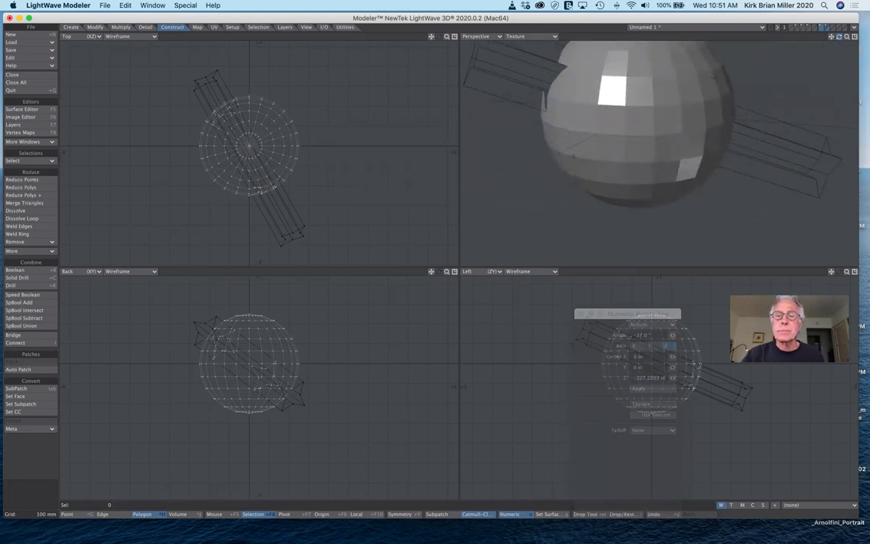
click(822, 28)
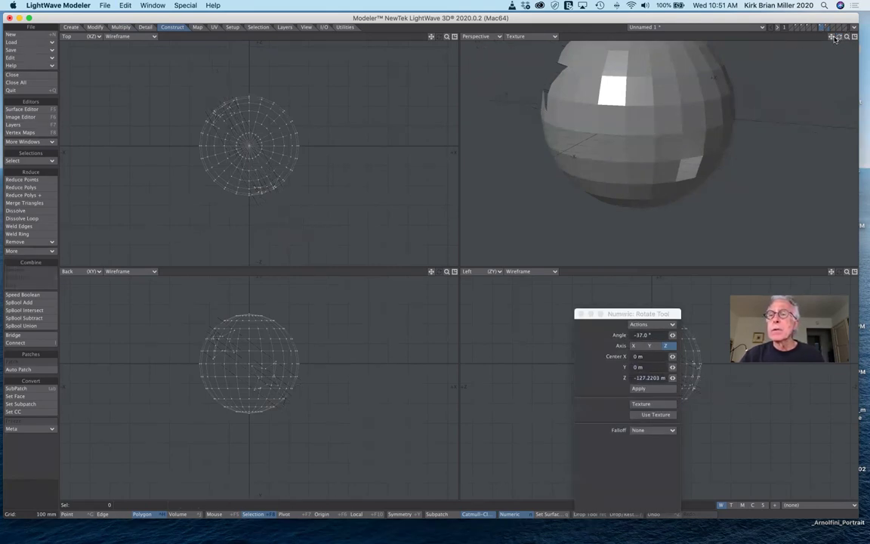
drag(839, 42, 839, 40)
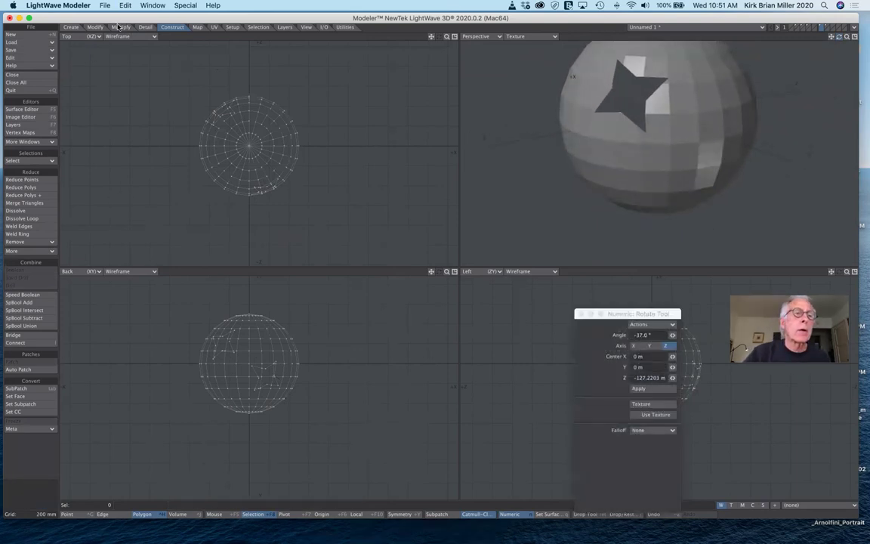
Thicken the shell of the drilled ball by about 47.66 mm
click(118, 28)
click(16, 243)
click(16, 242)
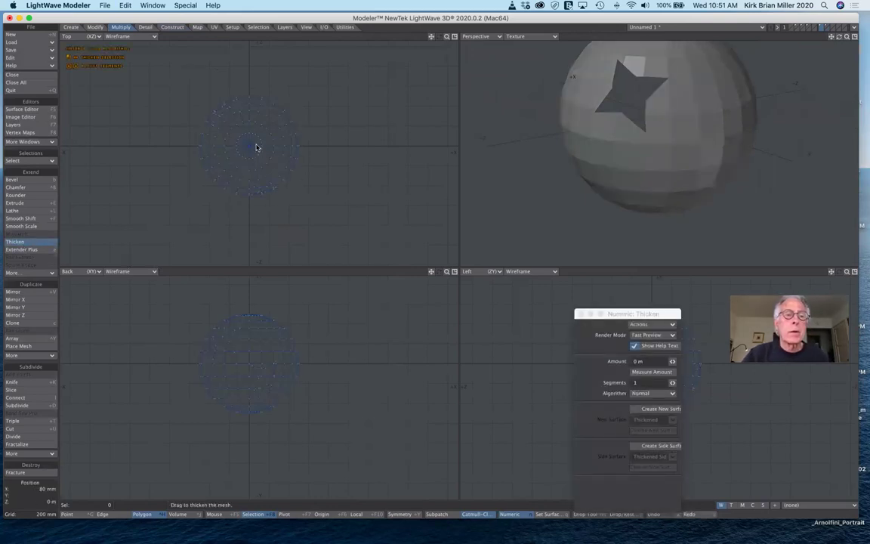
drag(256, 147, 274, 147)
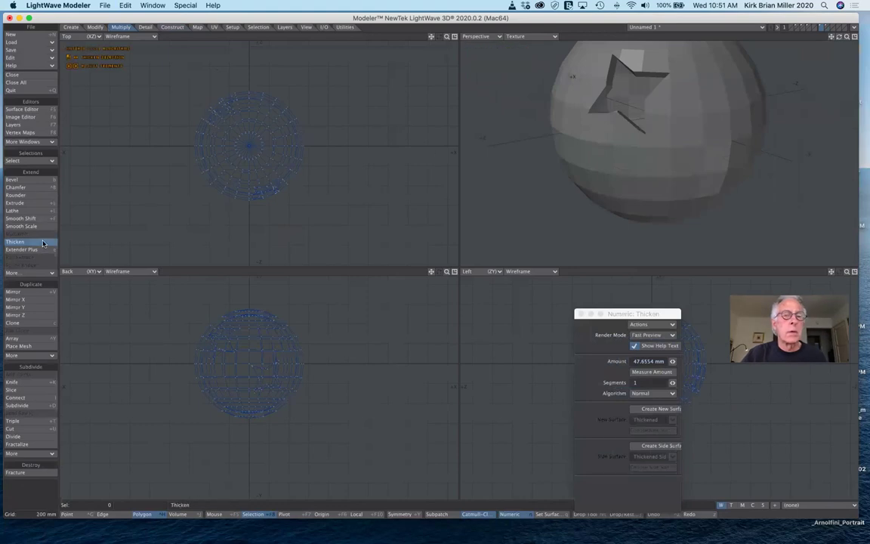
click(22, 241)
Preview the thickened ball as a Catmull-Clark subdivision surface, and switch back to the faceted mesh
drag(838, 37, 747, 38)
alt+drag(619, 105, 570, 68)
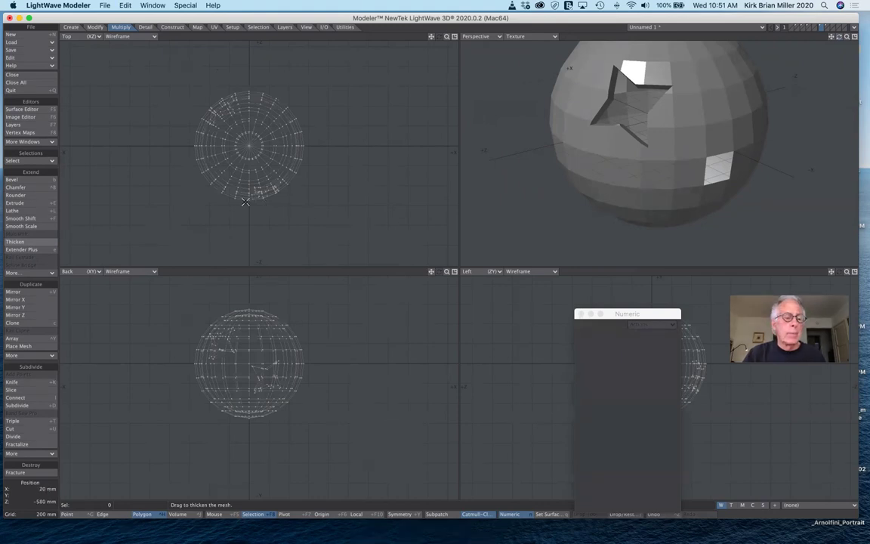
click(473, 514)
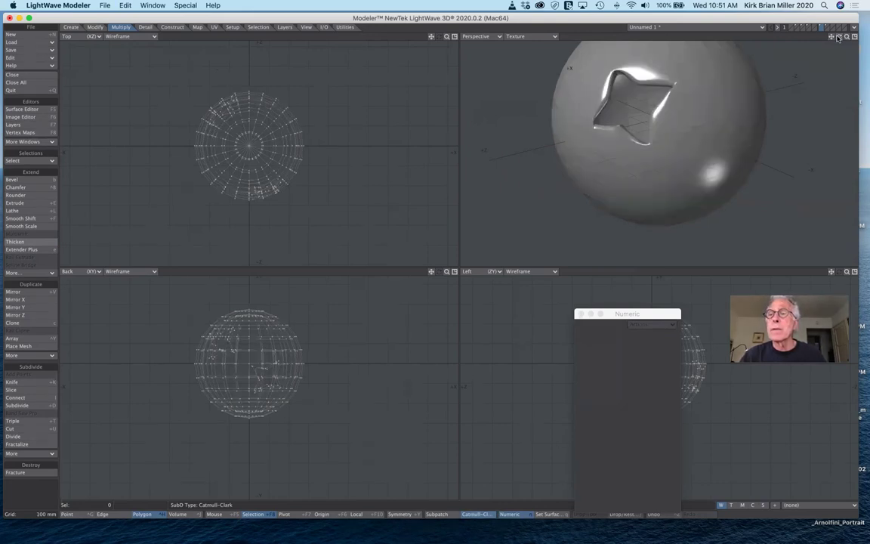
mouse_move(838, 37)
mouse_down()
mouse_move(868, 24)
mouse_move(830, 46)
mouse_up()
alt+drag(664, 144, 661, 155)
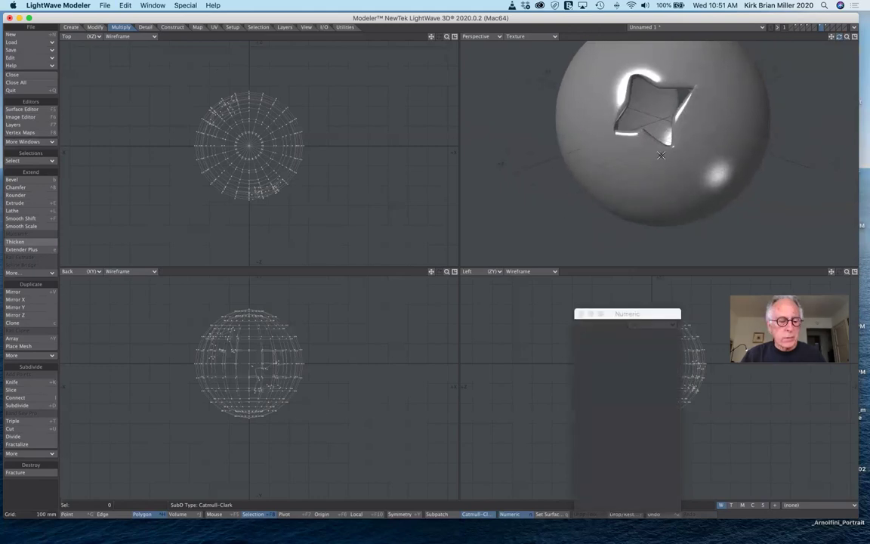
key(Tab)
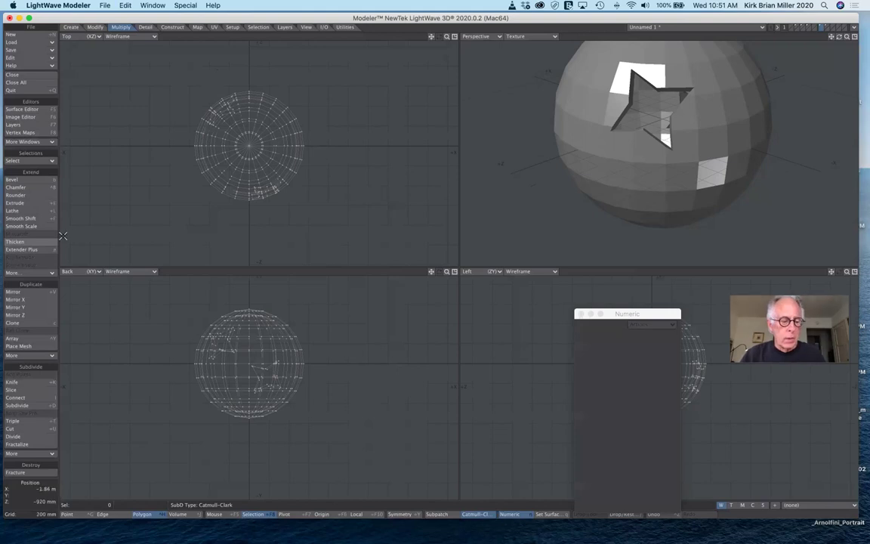
Assign a new surface named ball to the thickened mesh, keeping the default grey colour
key(q)
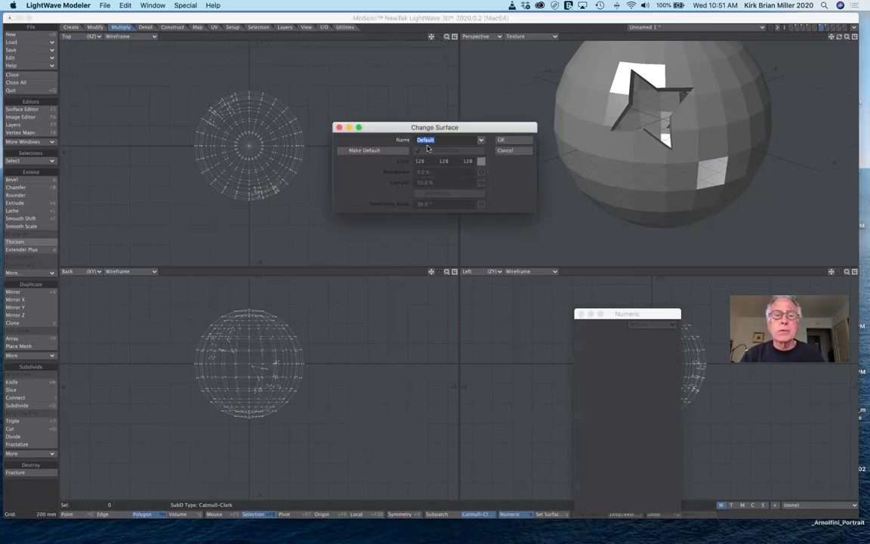
click(482, 141)
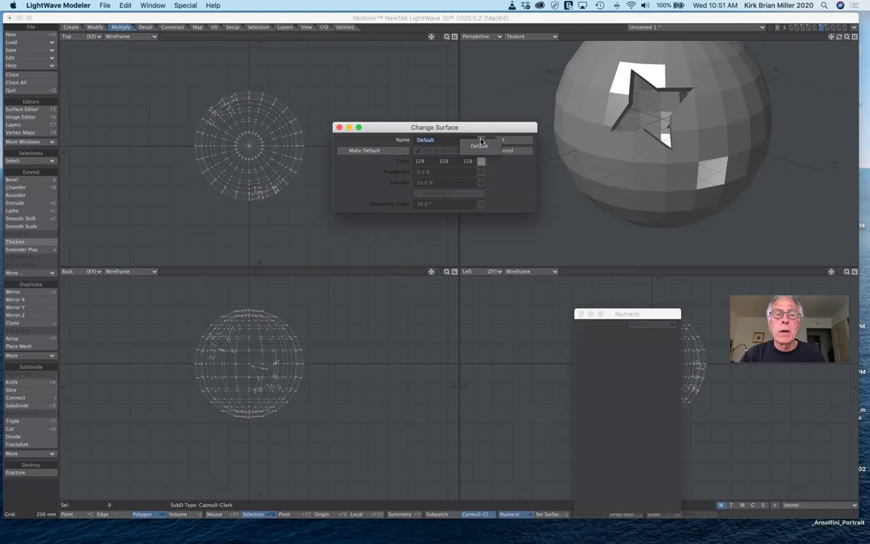
click(480, 129)
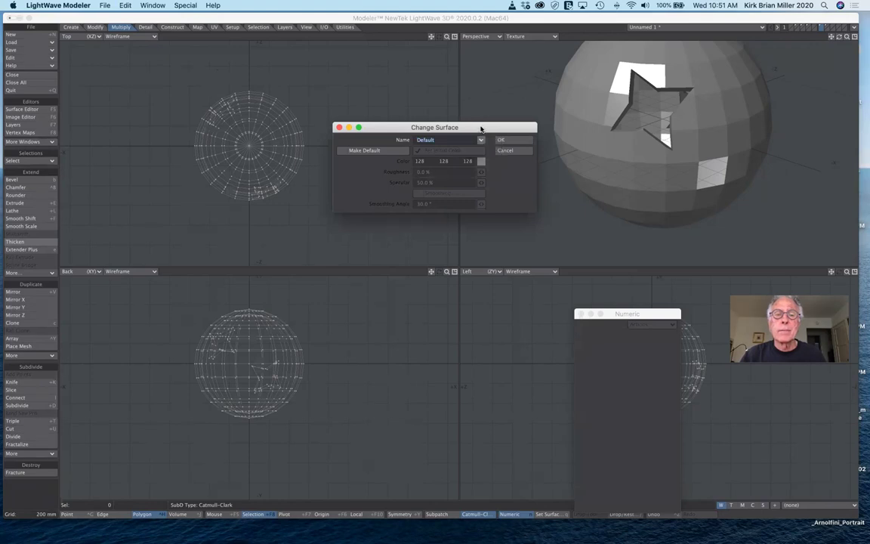
drag(443, 139, 404, 139)
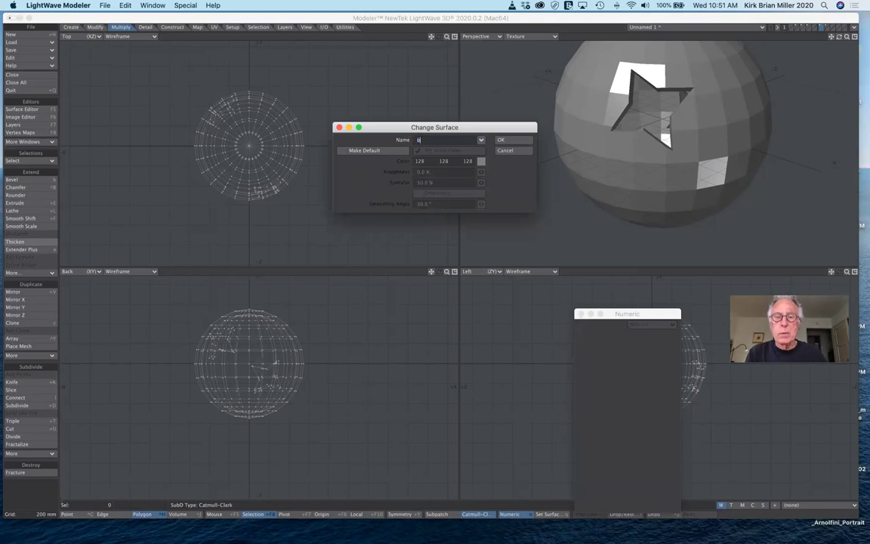
text(ball)
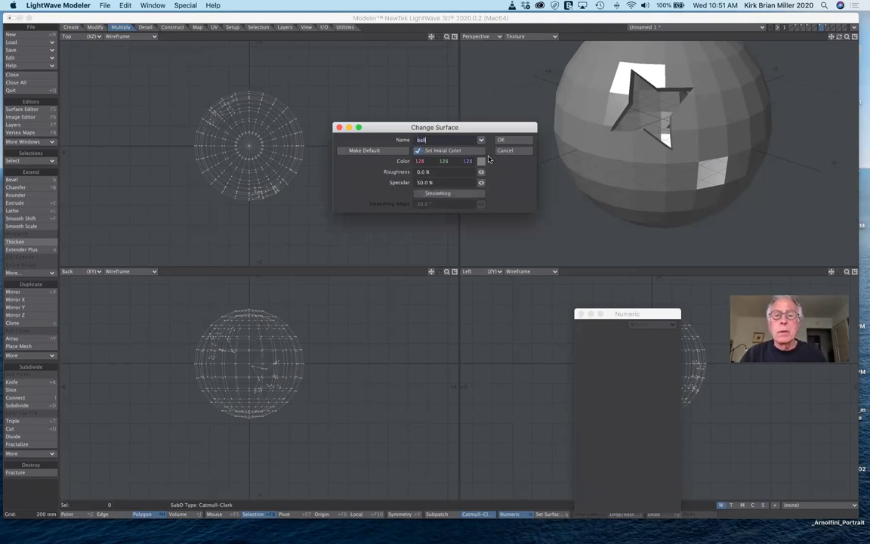
click(481, 161)
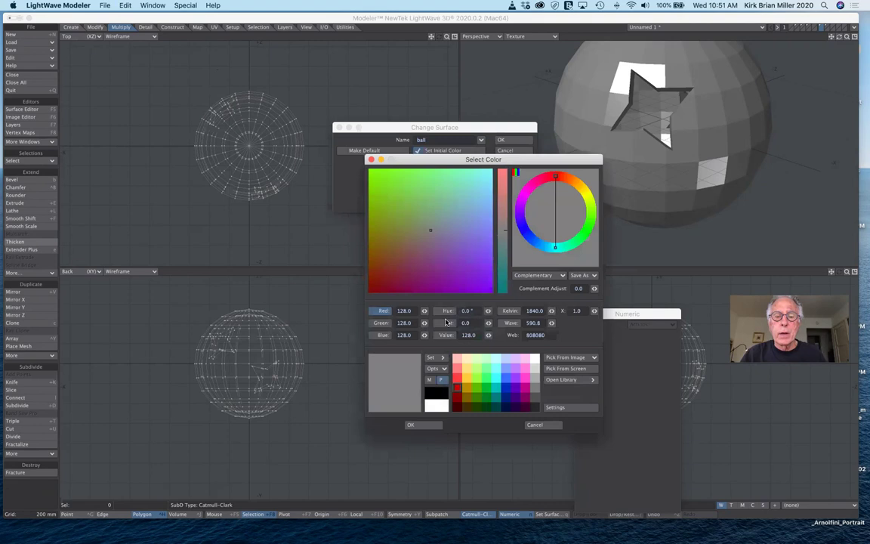
click(415, 424)
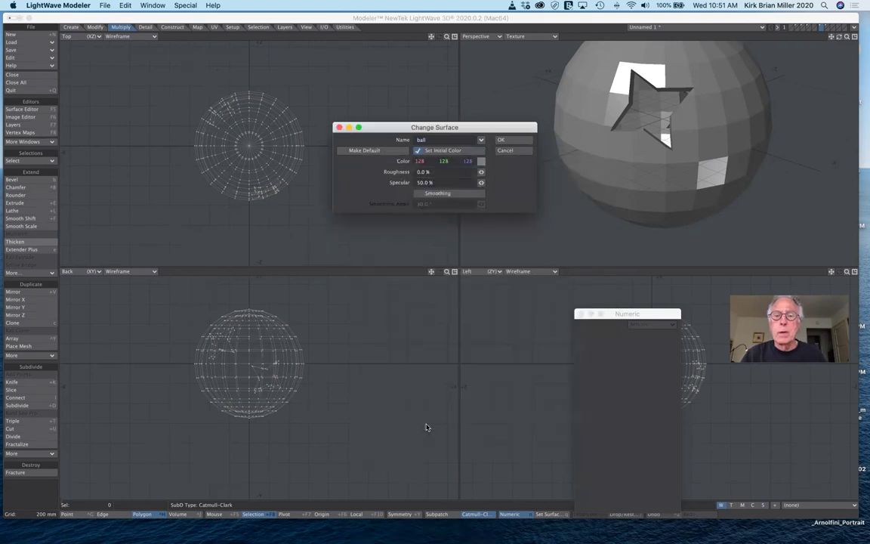
click(512, 142)
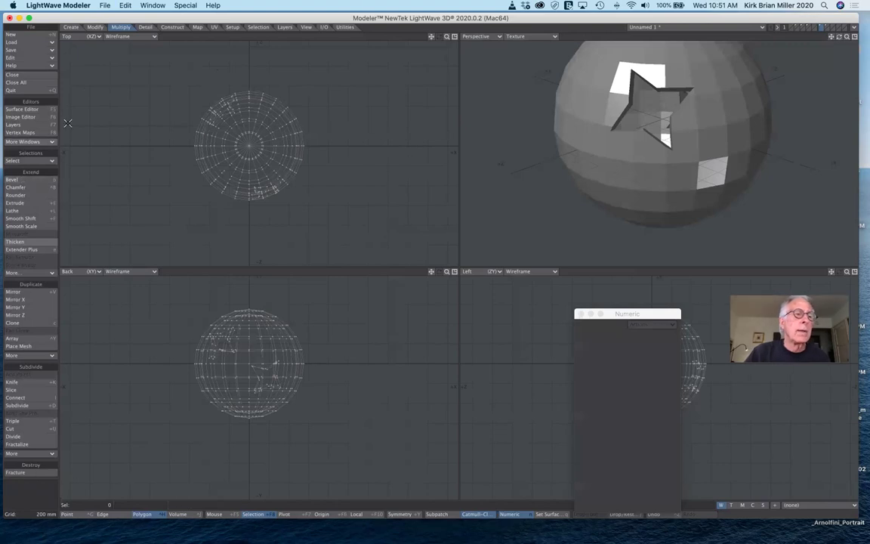
Set the ball surface's colour to red (191, 0, 0) and turn on Smoothing in the Surface Editor
click(29, 111)
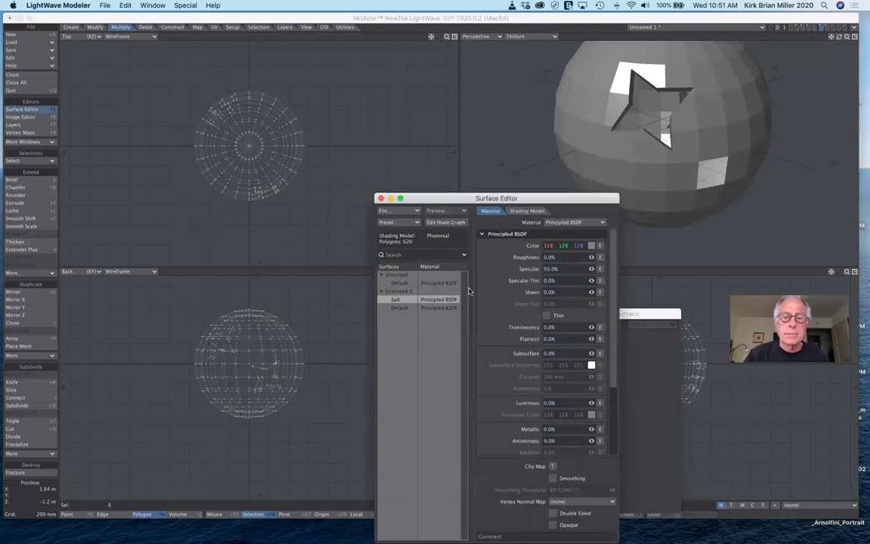
click(591, 246)
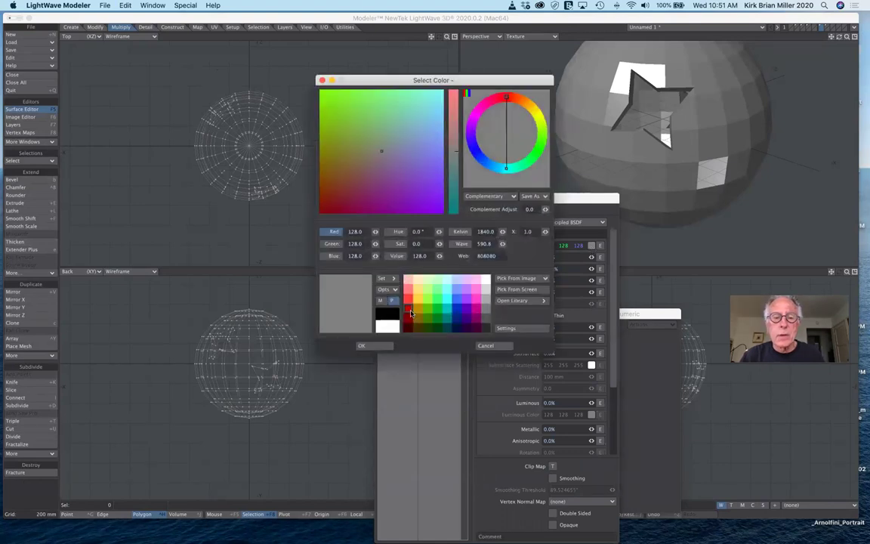
click(409, 308)
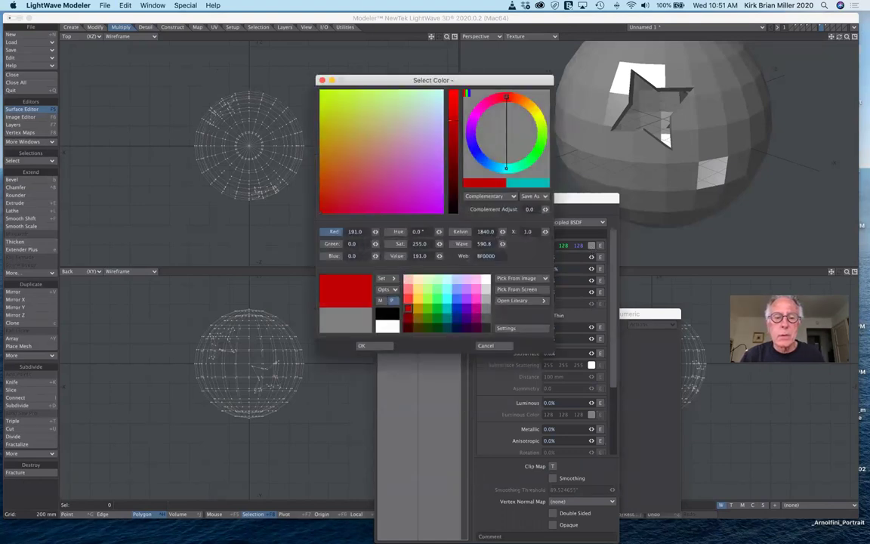
click(369, 345)
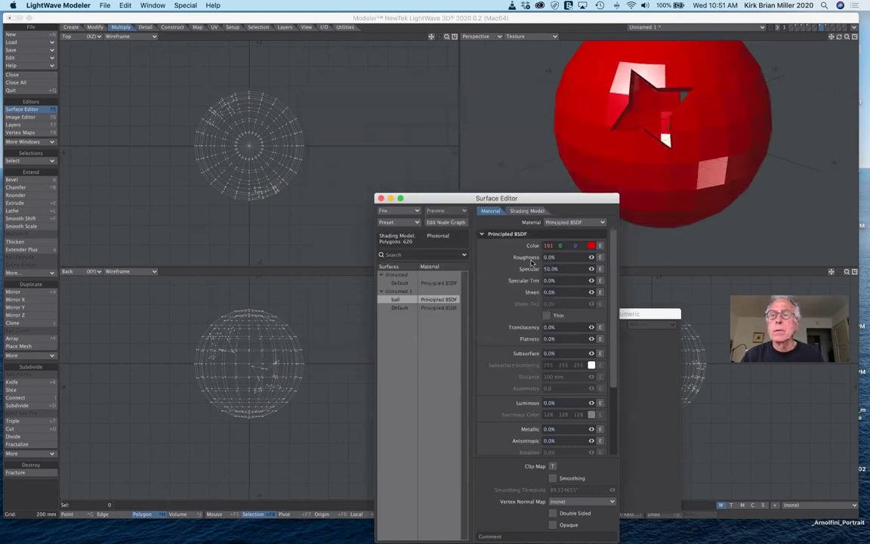
mouse_move(838, 37)
mouse_down()
mouse_move(851, 41)
mouse_move(805, 41)
mouse_move(848, 41)
mouse_up()
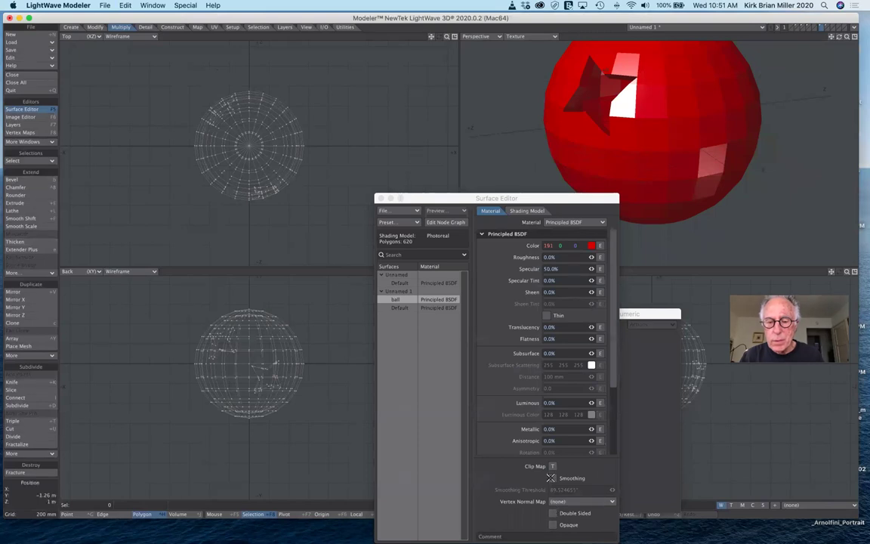
click(553, 478)
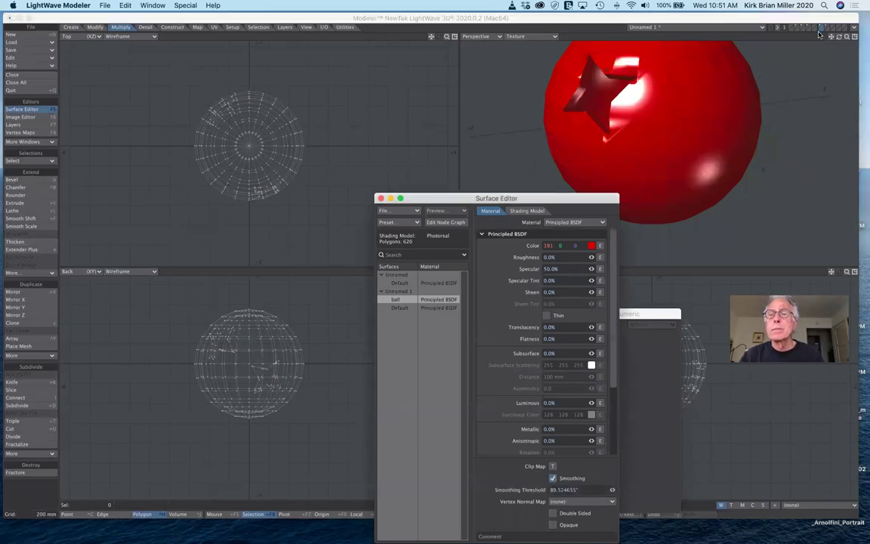
Inspect the smoothed star edges from several angles and convert the ball to a subdivision surface
drag(839, 37, 865, 37)
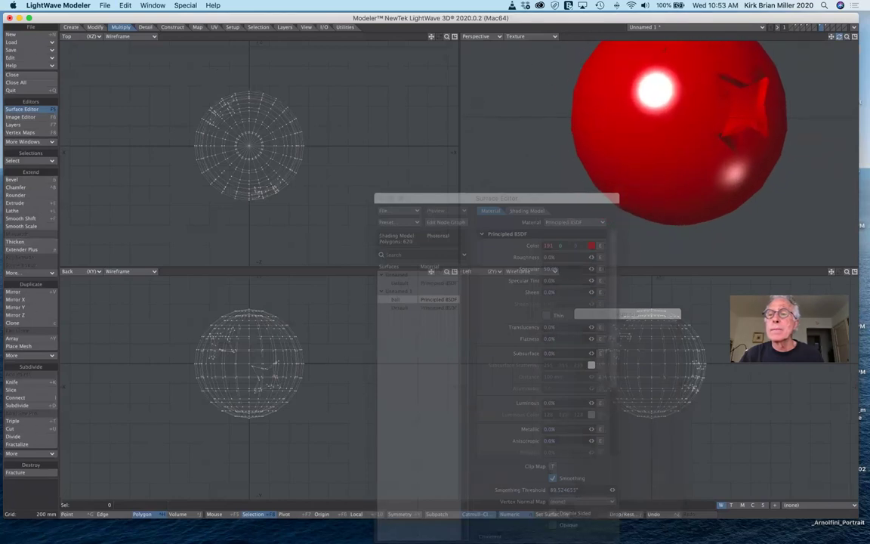
drag(839, 37, 867, 64)
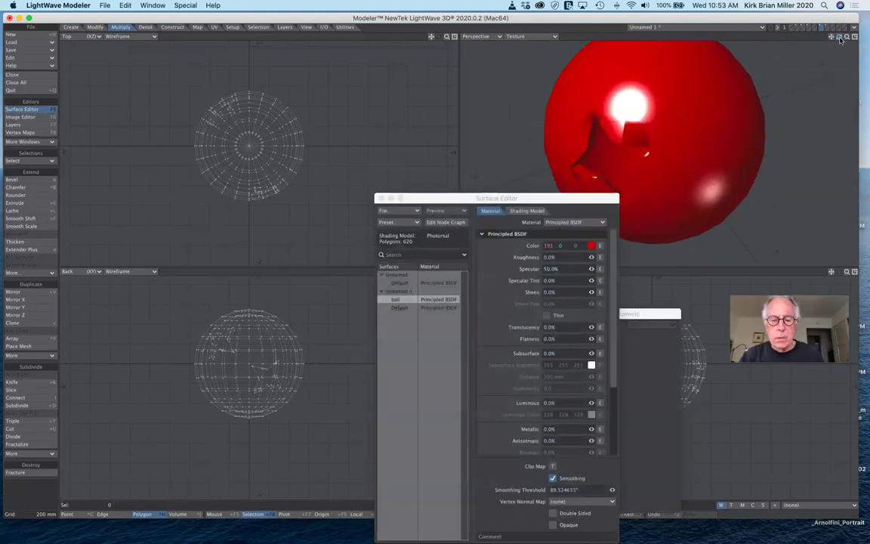
key(Tab)
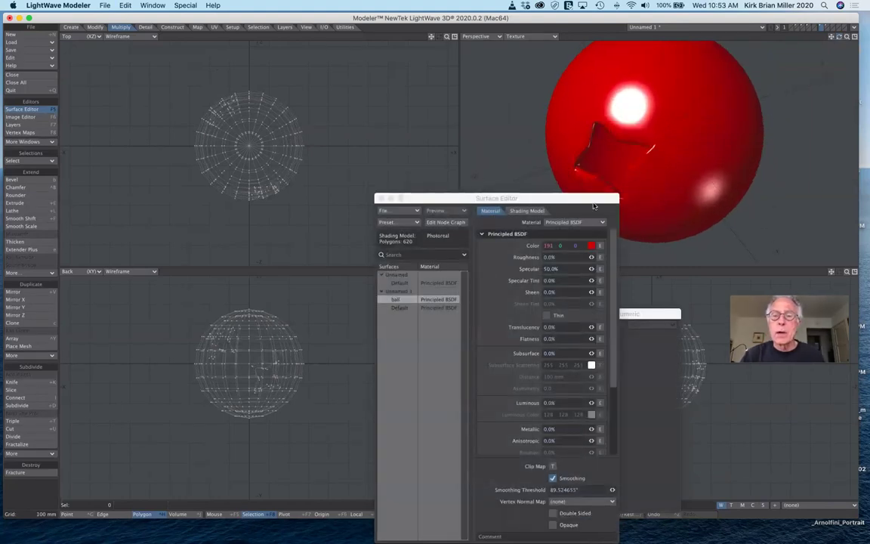
Change the subdivision type from Catmull-Clark to Subpatch and try to convert the drilled ball to subpatches
drag(599, 199, 391, 110)
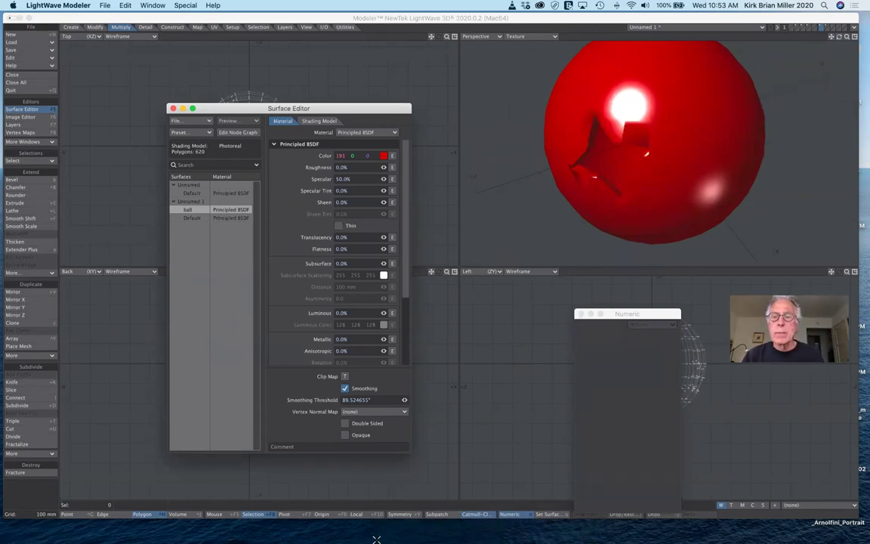
click(487, 515)
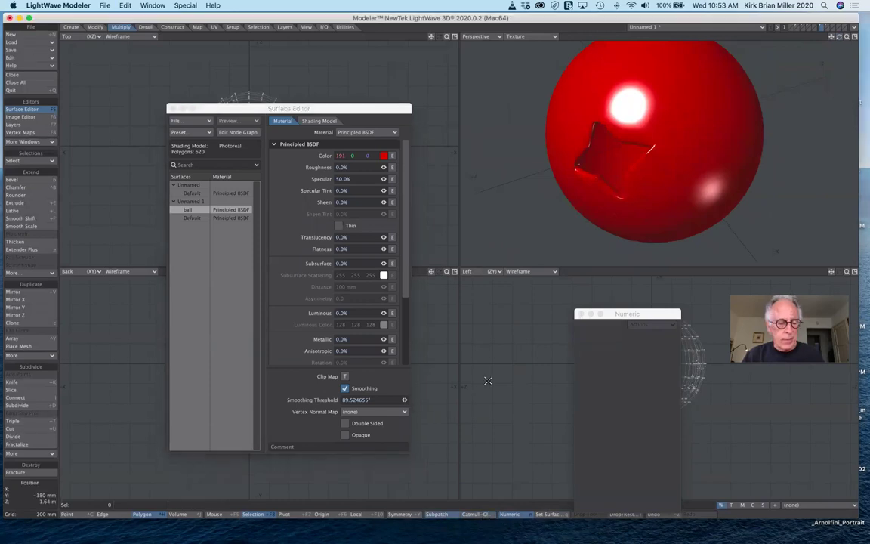
key(Tab)
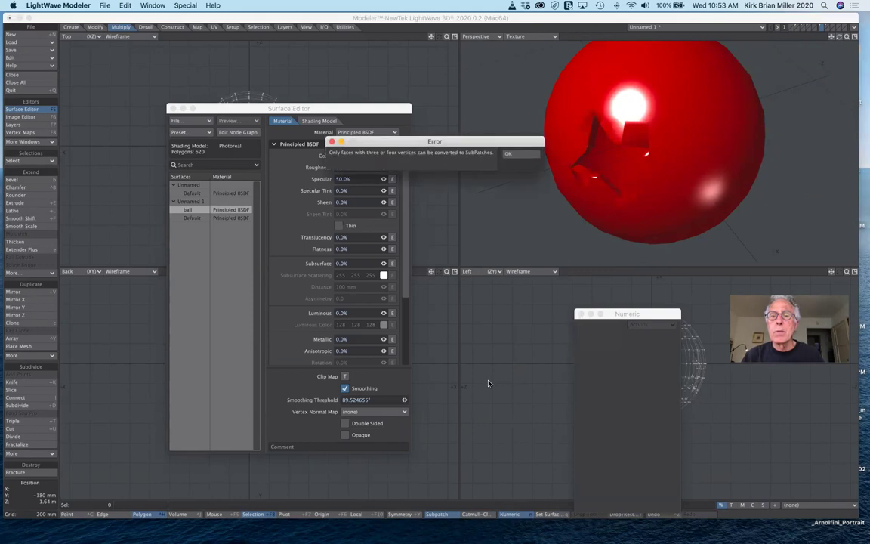
click(508, 153)
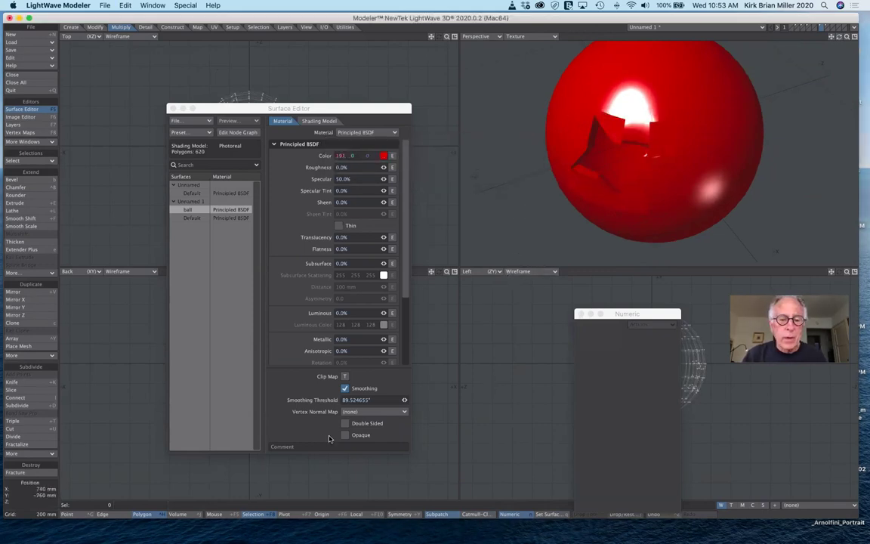
Turn off Smoothing for the ball surface and toggle the ball's subpatch conversion on and off to compare the results
click(344, 388)
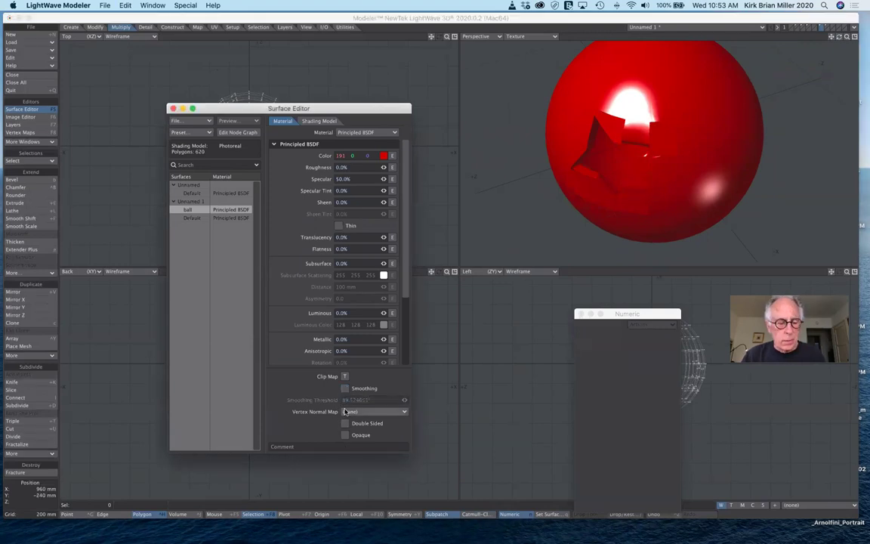
key(Tab)
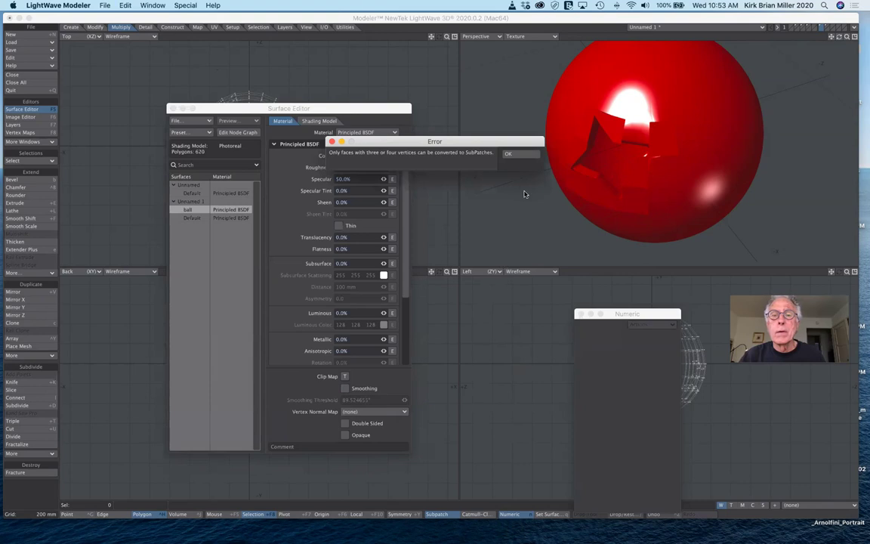
click(521, 155)
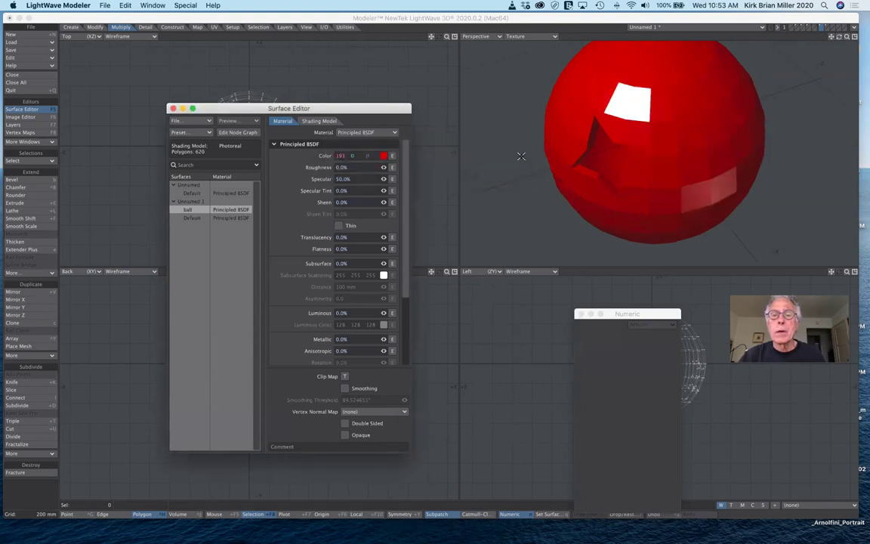
key(Tab)
key(Tab)
key(Tab)
key(Tab)
key(Tab)
key(Tab)
key(Tab)
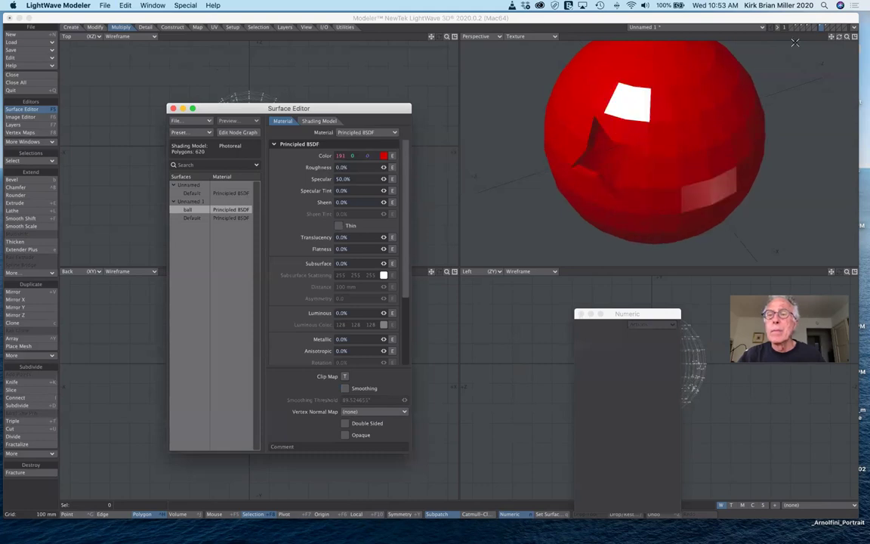
key(Tab)
Compare the star tunnel's edges with Smoothing on and off from different angles, leaving Smoothing off
alt+drag(589, 198, 635, 175)
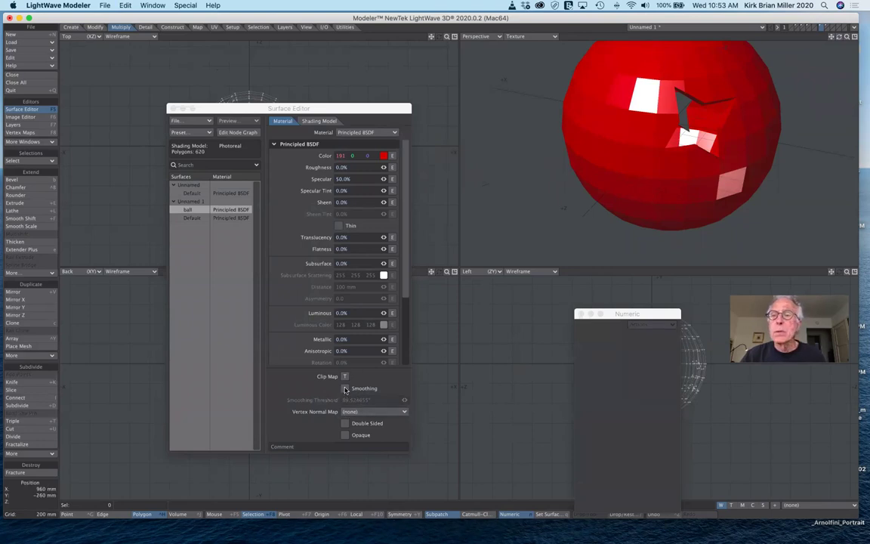
click(345, 389)
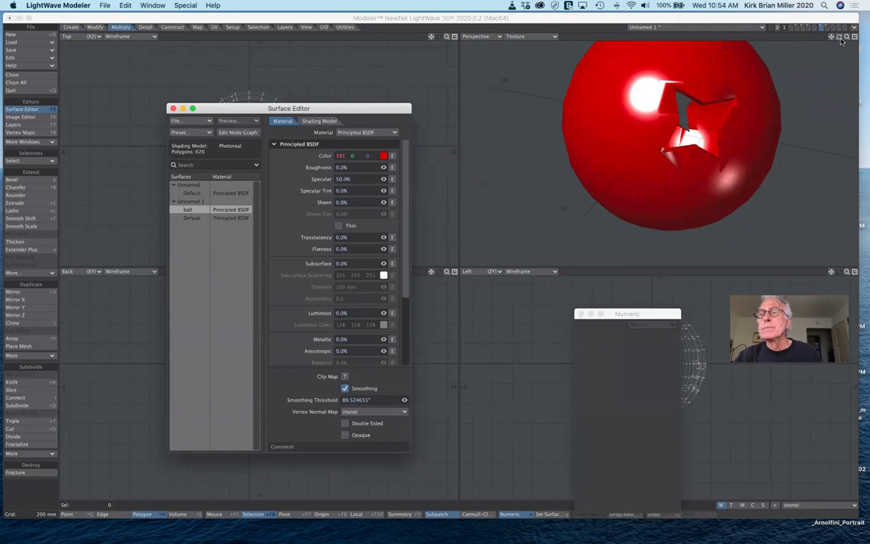
drag(841, 42, 703, 133)
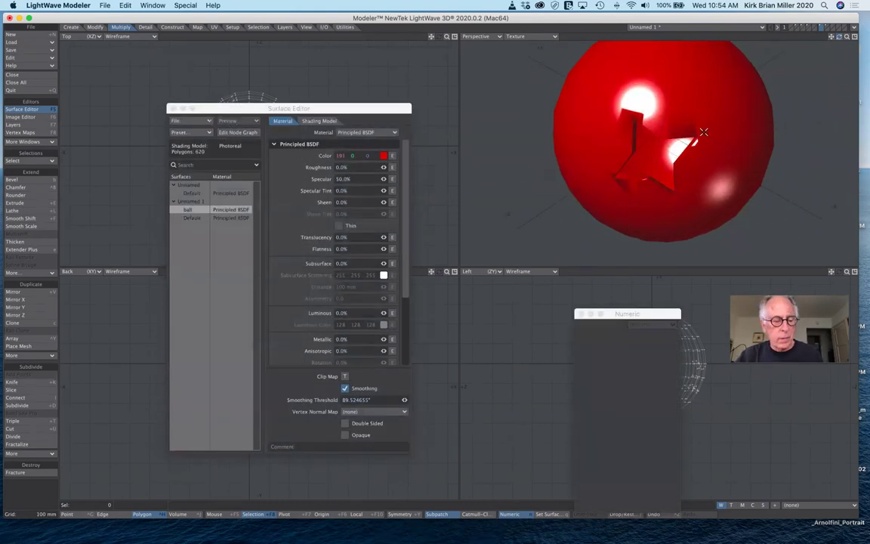
click(345, 389)
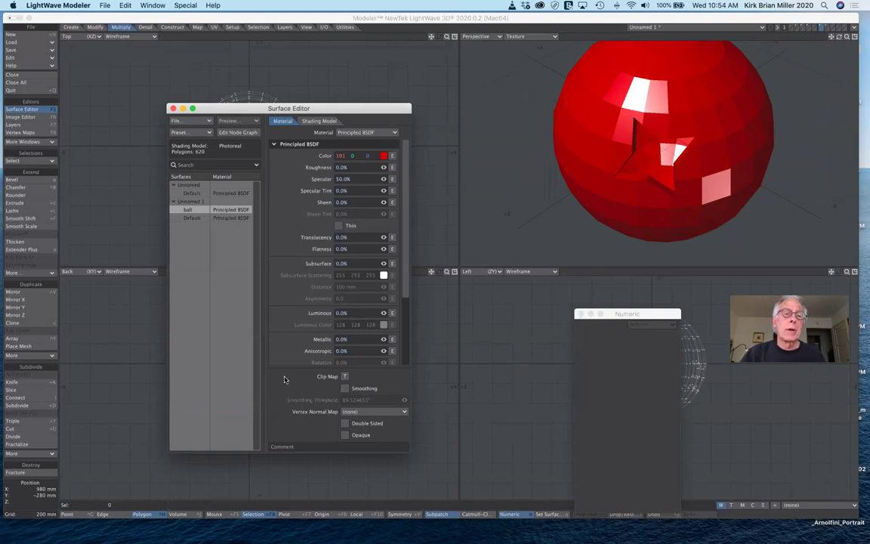
Show the Construct tools, switch to the layer with the grey box, and move the Surface Editor aside
drag(313, 107, 338, 94)
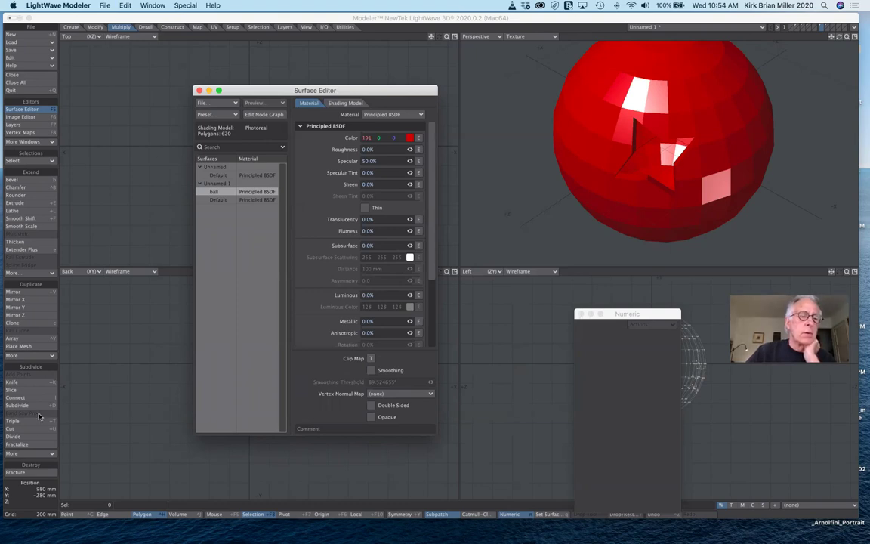
click(172, 28)
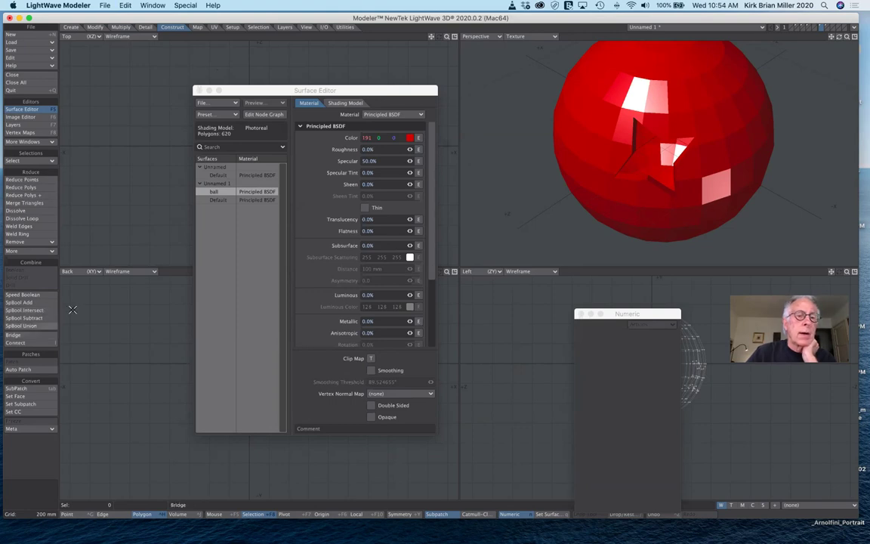
drag(300, 91, 476, 134)
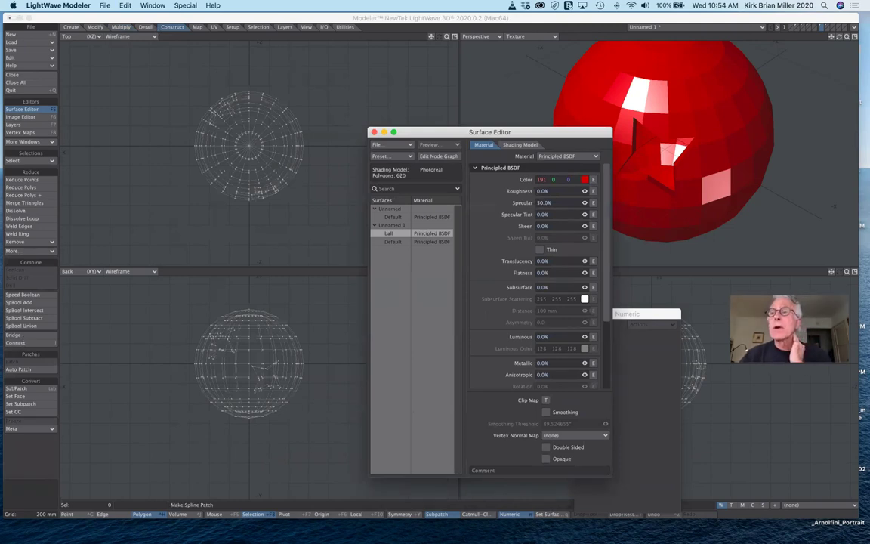
click(795, 25)
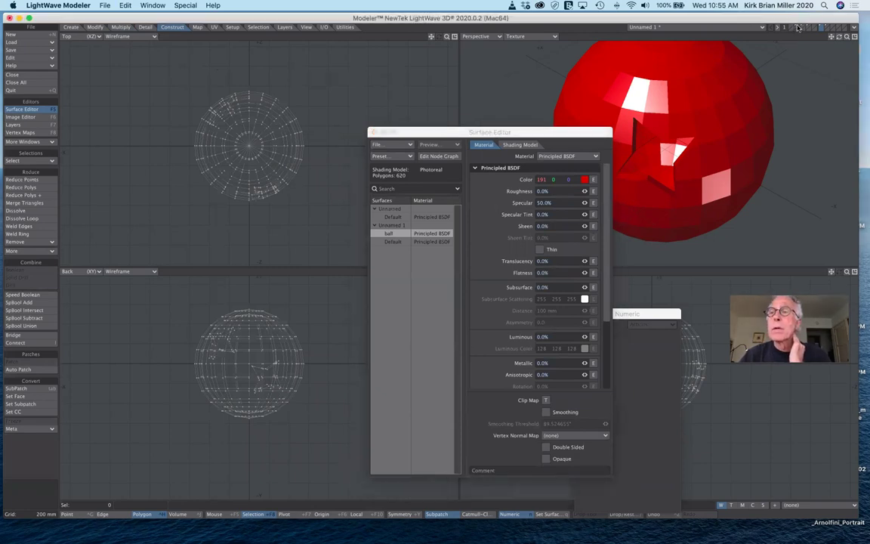
click(798, 27)
click(514, 146)
drag(514, 133, 712, 145)
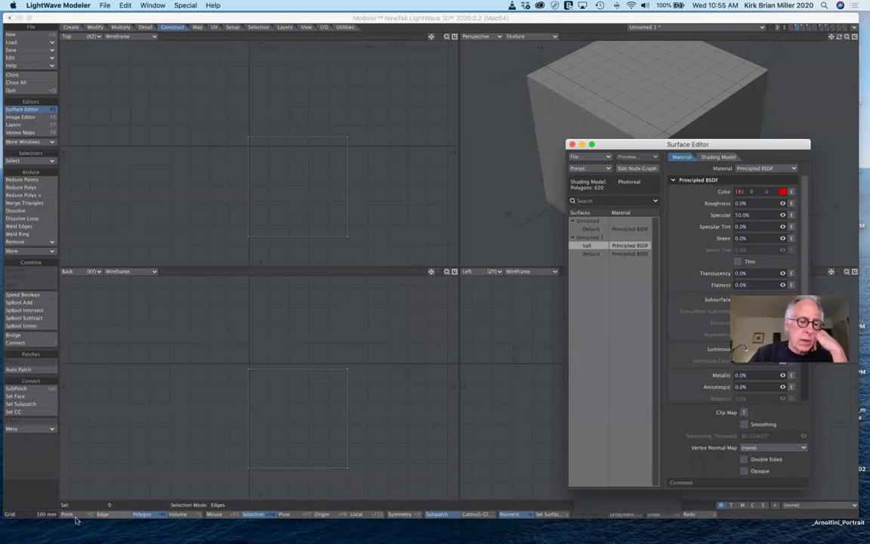
Select the upper and lower edges of one side face of the box and join them with Connect
click(114, 515)
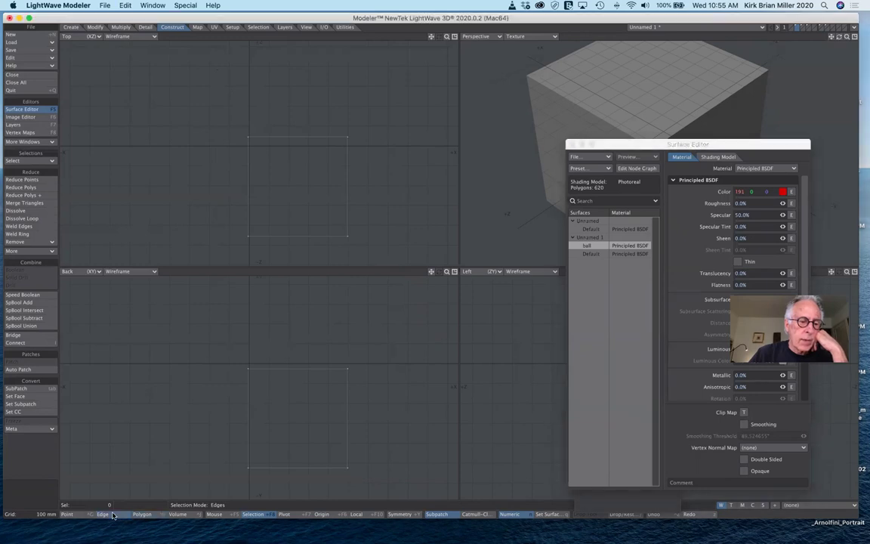
click(555, 212)
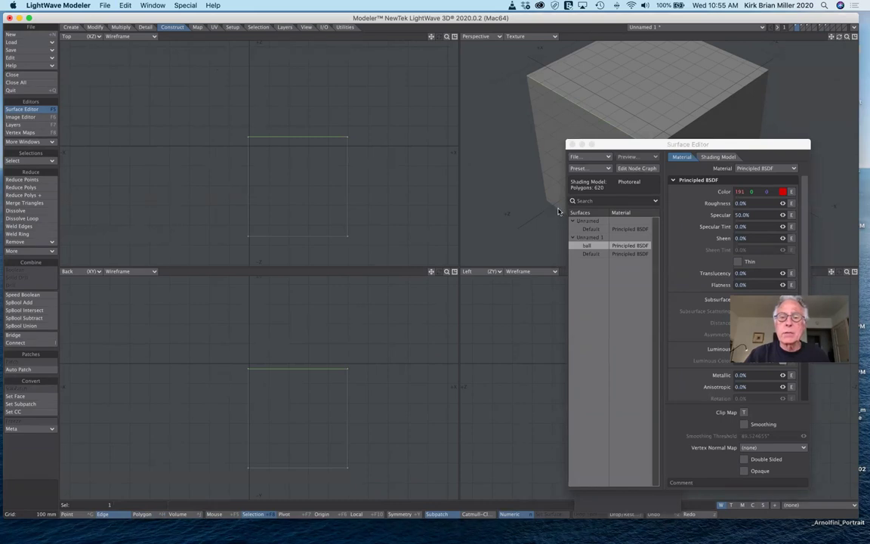
key(n)
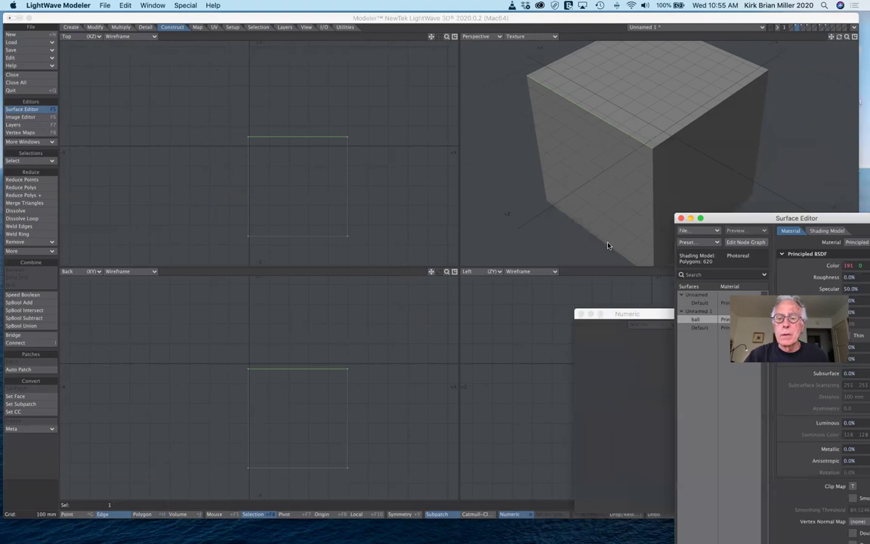
click(606, 246)
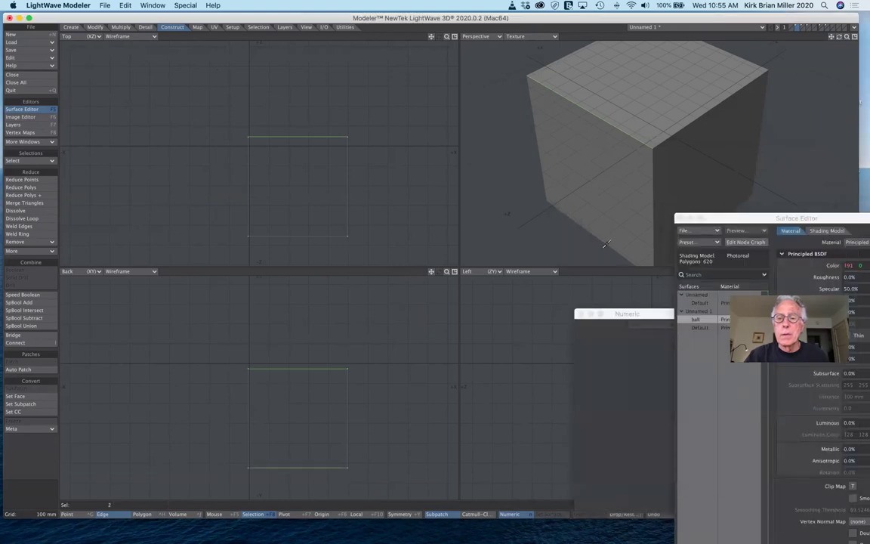
click(31, 344)
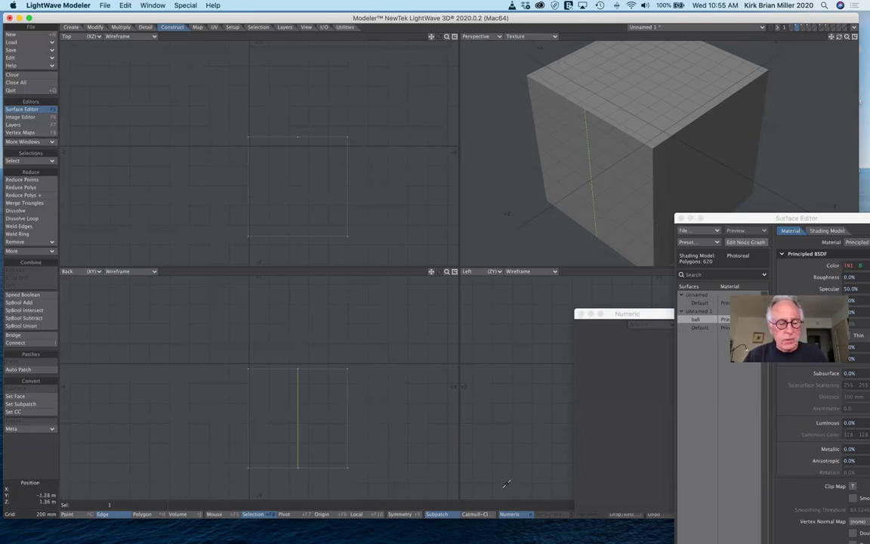
Clear the edge selection, try converting the split box to subpatches, and return it to plain polygons
key(l)
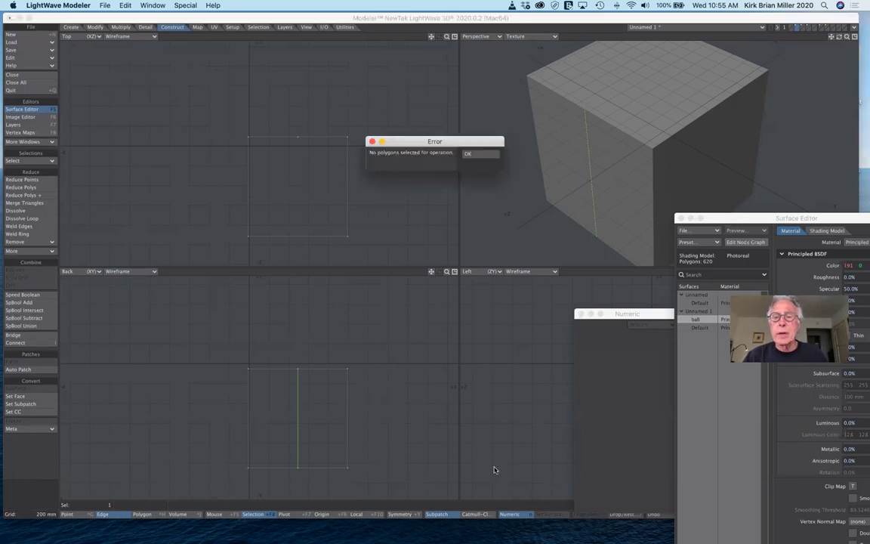
click(472, 154)
click(470, 154)
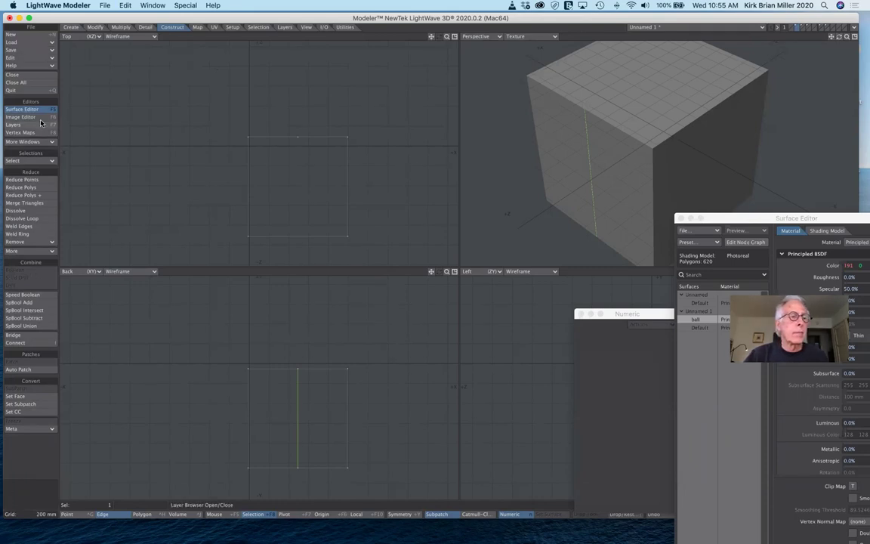
click(25, 505)
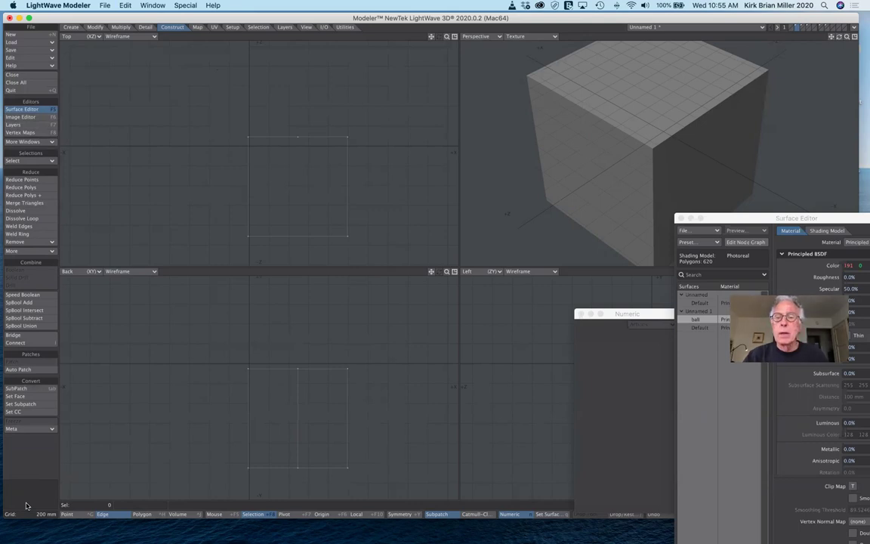
key(Tab)
click(519, 154)
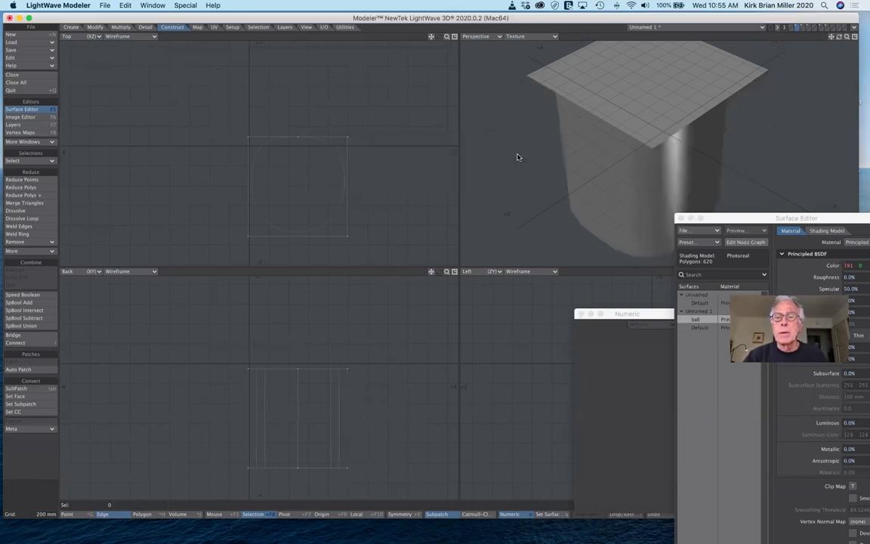
key(Tab)
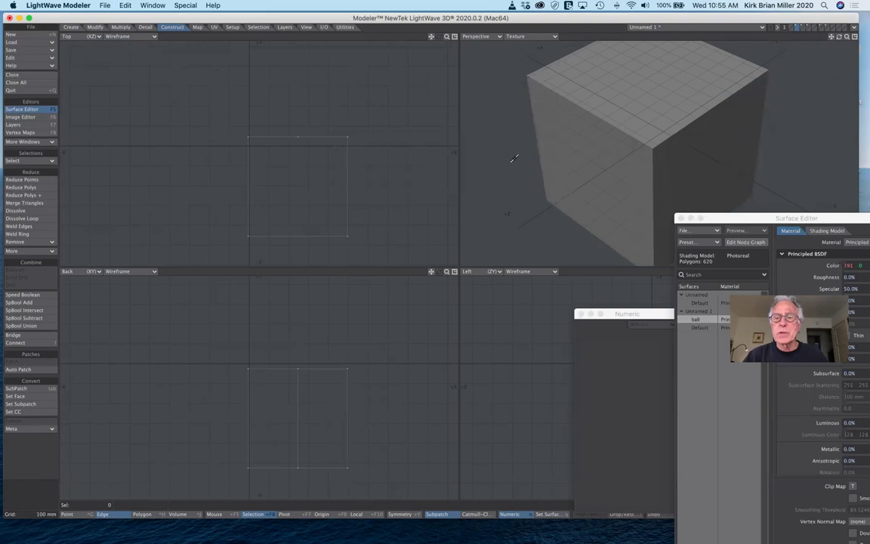
Preview the split box as a Catmull-Clark subdivision surface, and return it to plain polygons
click(474, 513)
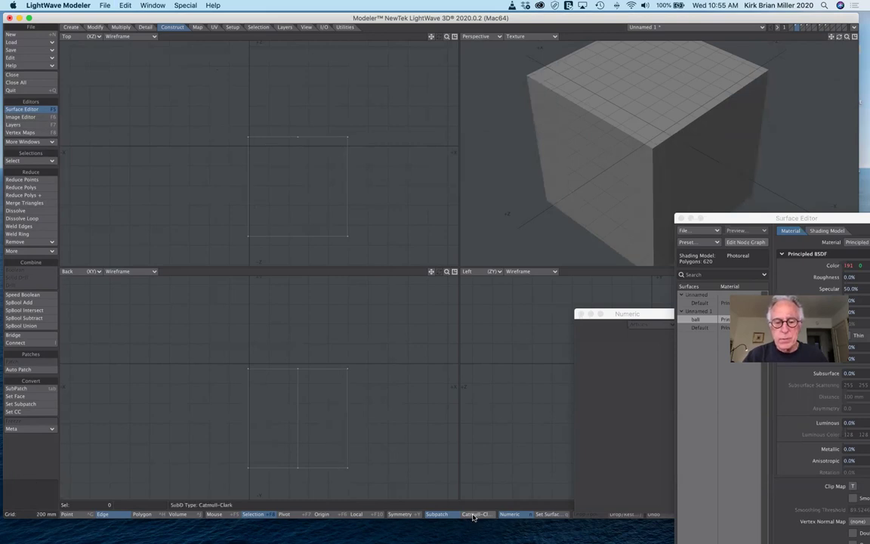
key(Tab)
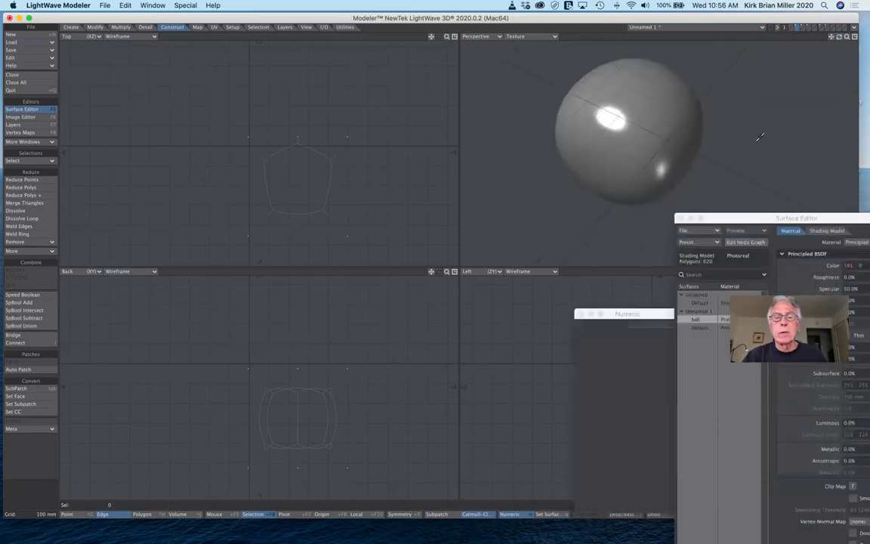
key(Tab)
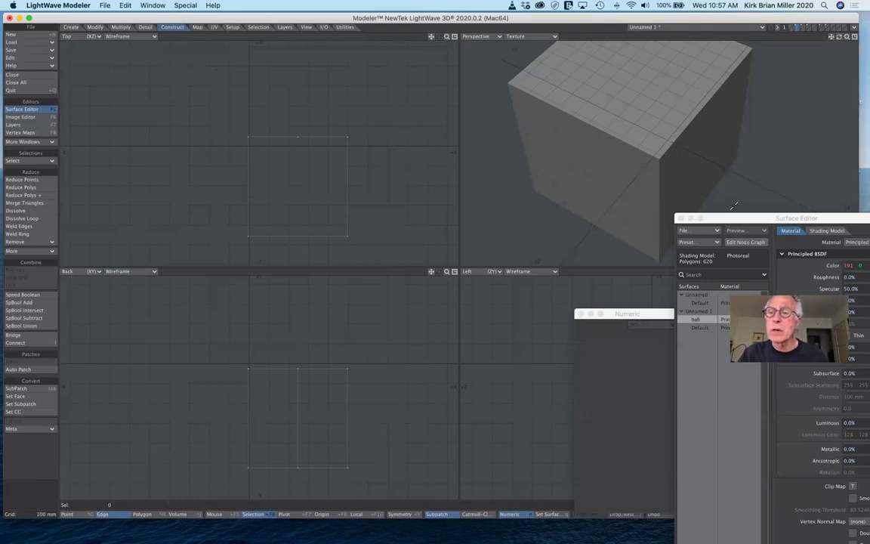
Move the Surface Editor off the perspective view and switch back to the layer with the drilled red ball
drag(744, 222, 658, 114)
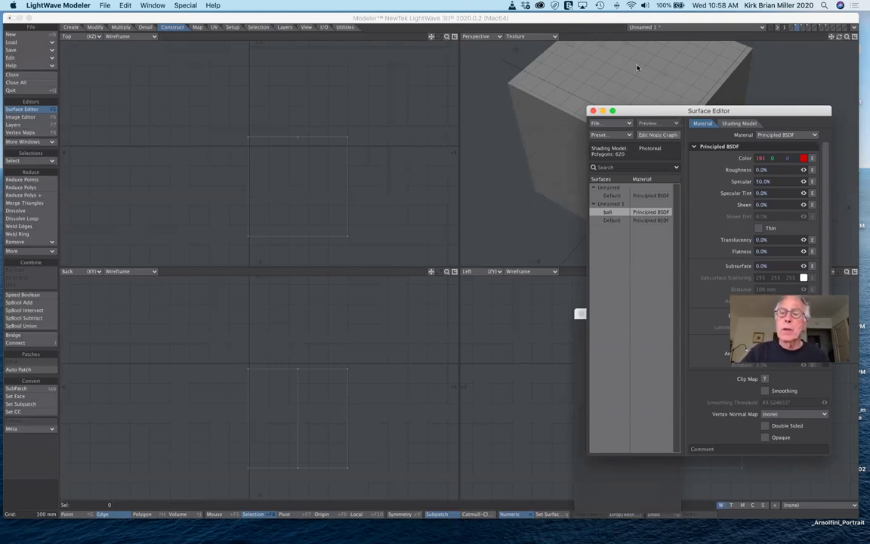
drag(680, 110, 412, 111)
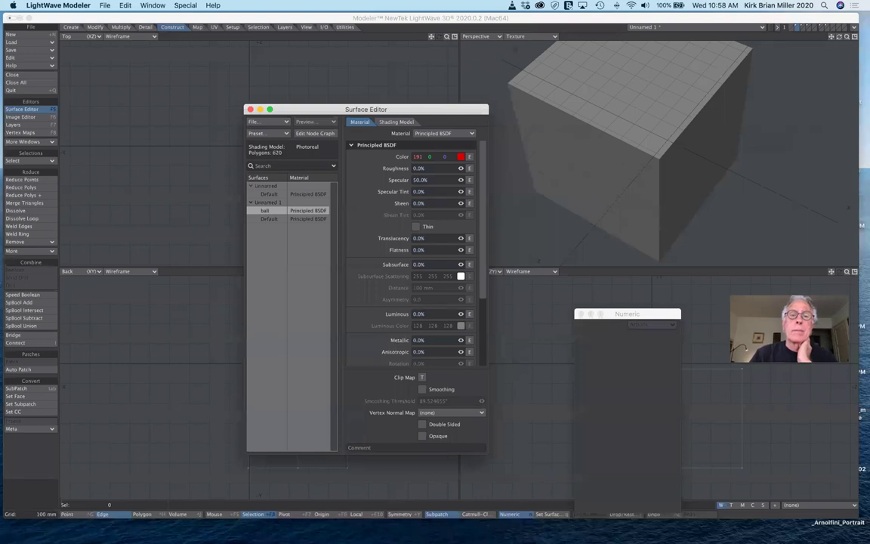
drag(447, 113, 381, 78)
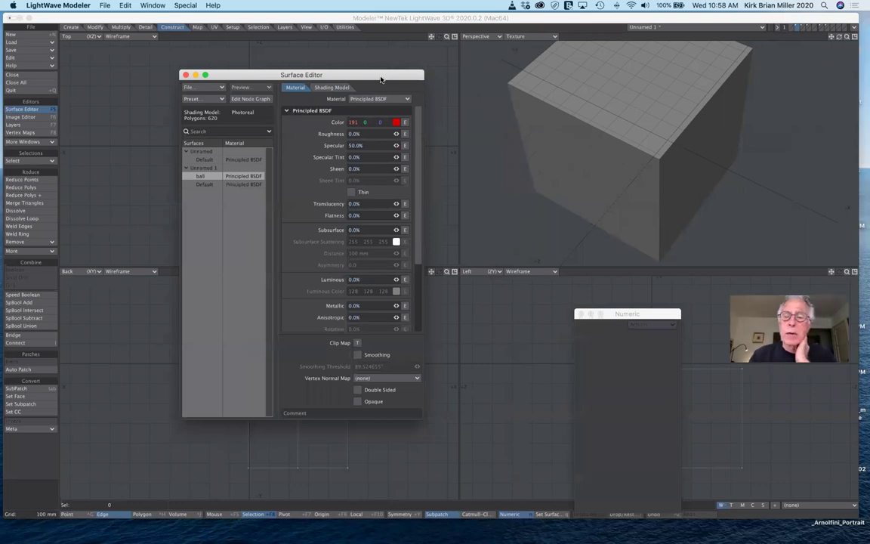
click(805, 27)
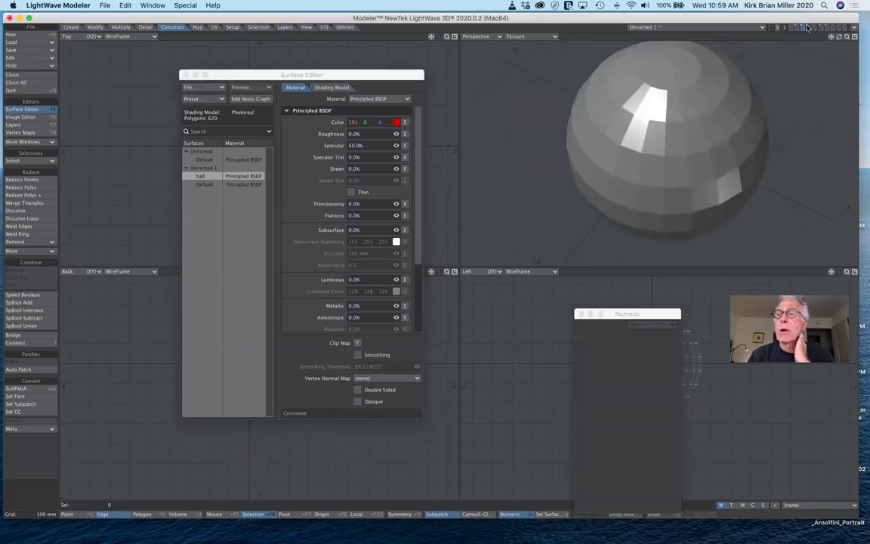
click(820, 28)
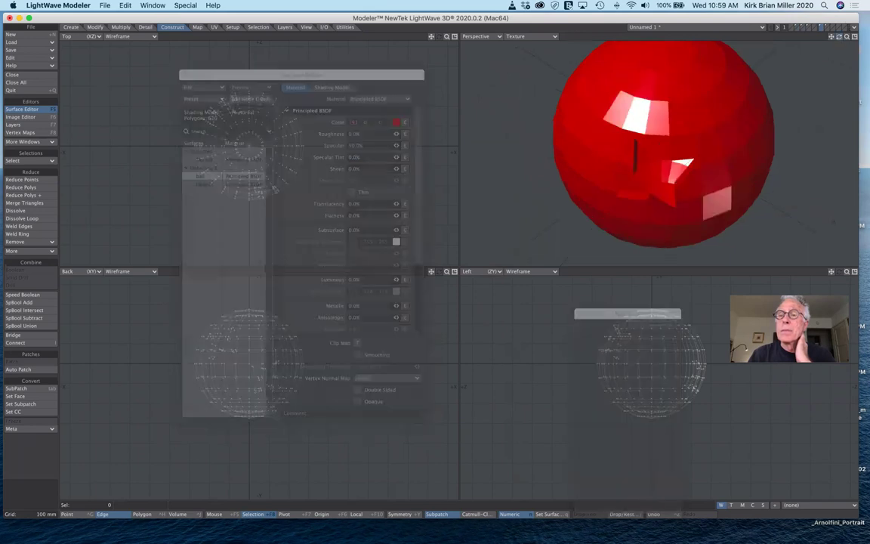
Close the Surface Editor to uncover the top and back wireframe views of the star-drilled ball
drag(839, 37, 778, 49)
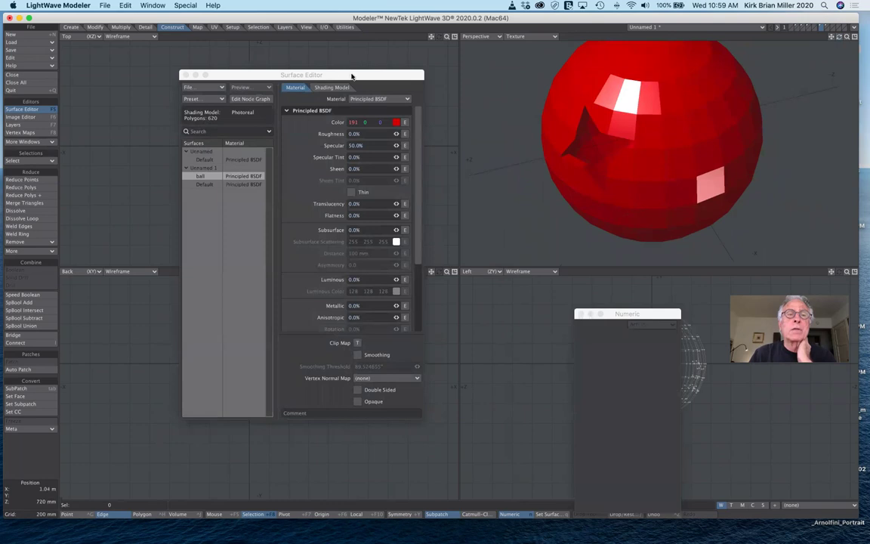
drag(351, 75, 413, 89)
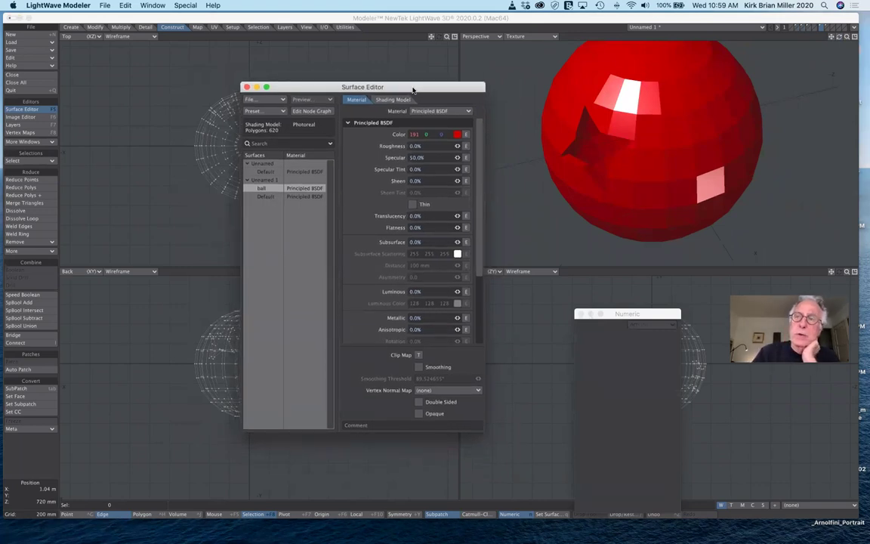
drag(435, 88, 356, 80)
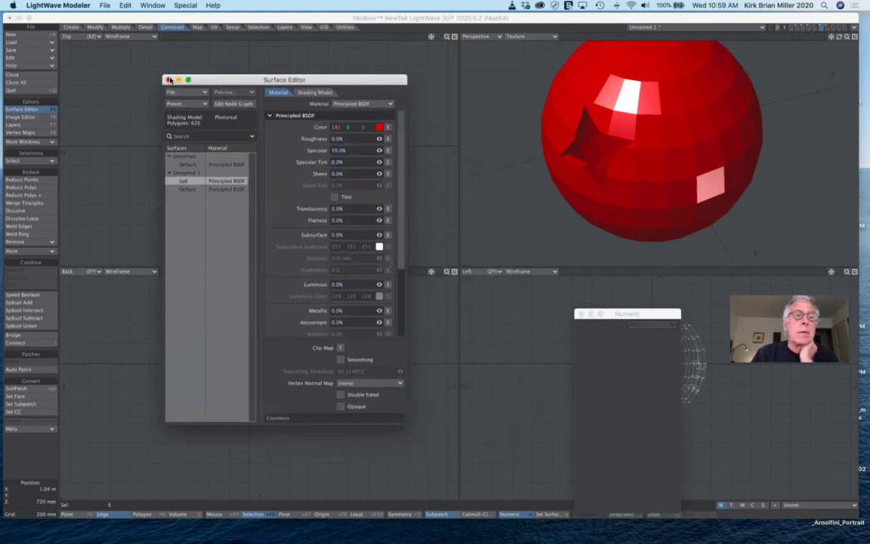
click(169, 80)
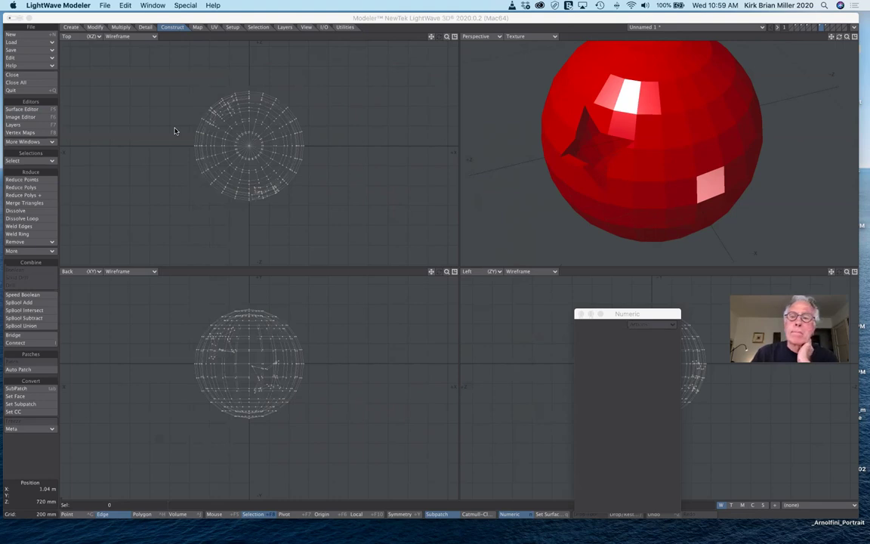
Move the empty Numeric window off the ball's left wireframe view to the gap between the top and perspective views
drag(632, 313, 450, 173)
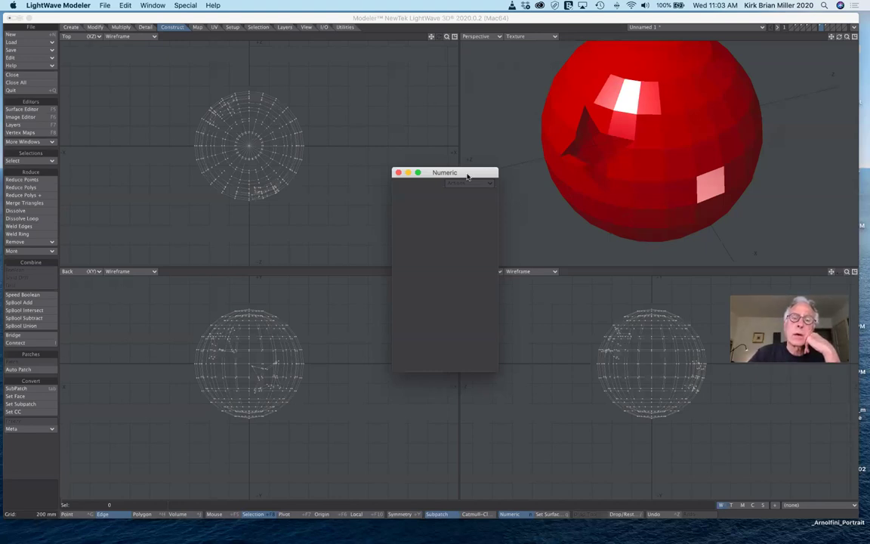
drag(476, 177, 452, 105)
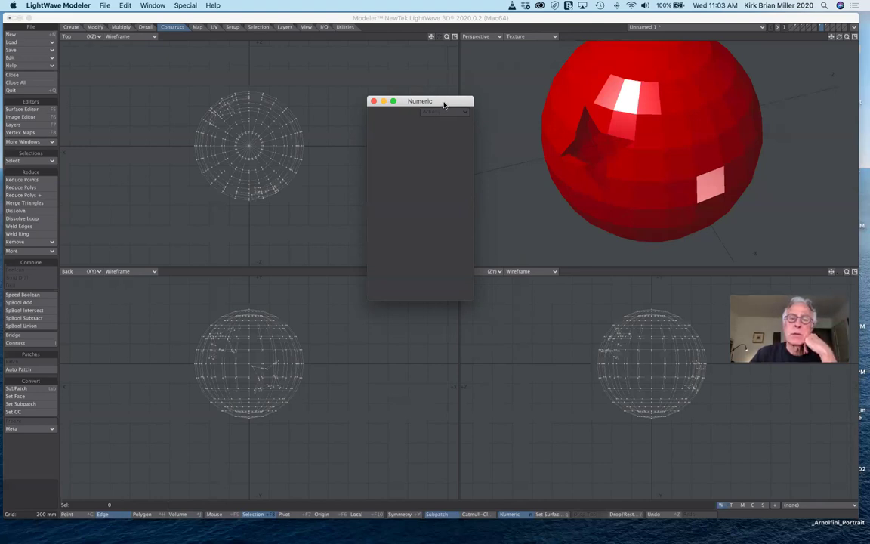
drag(443, 102, 451, 116)
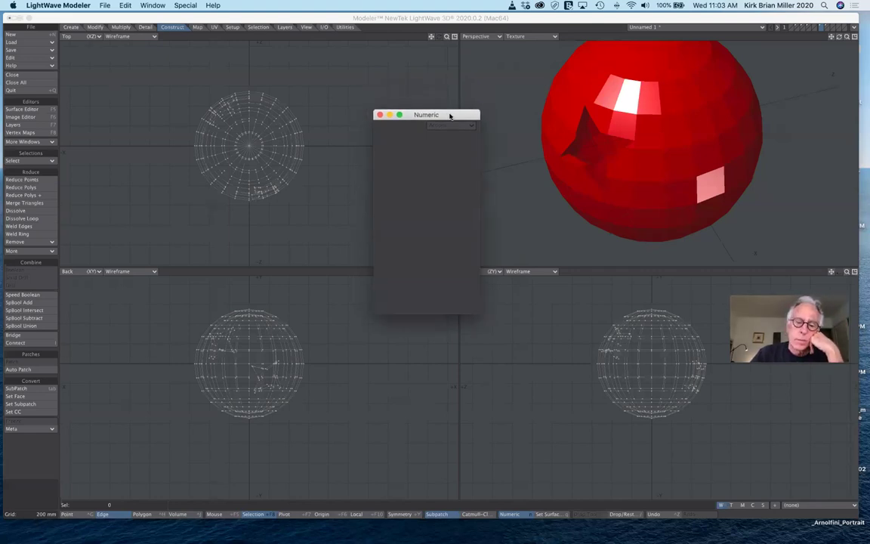
drag(450, 115, 461, 131)
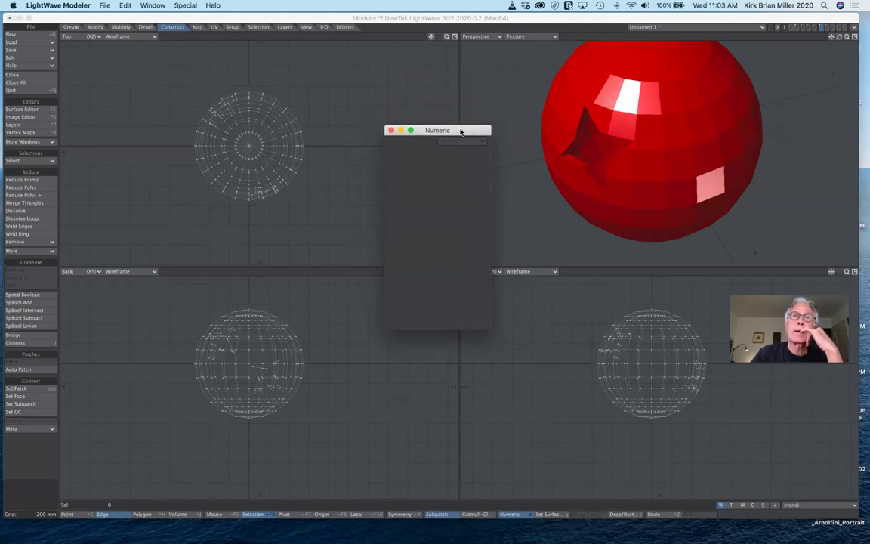